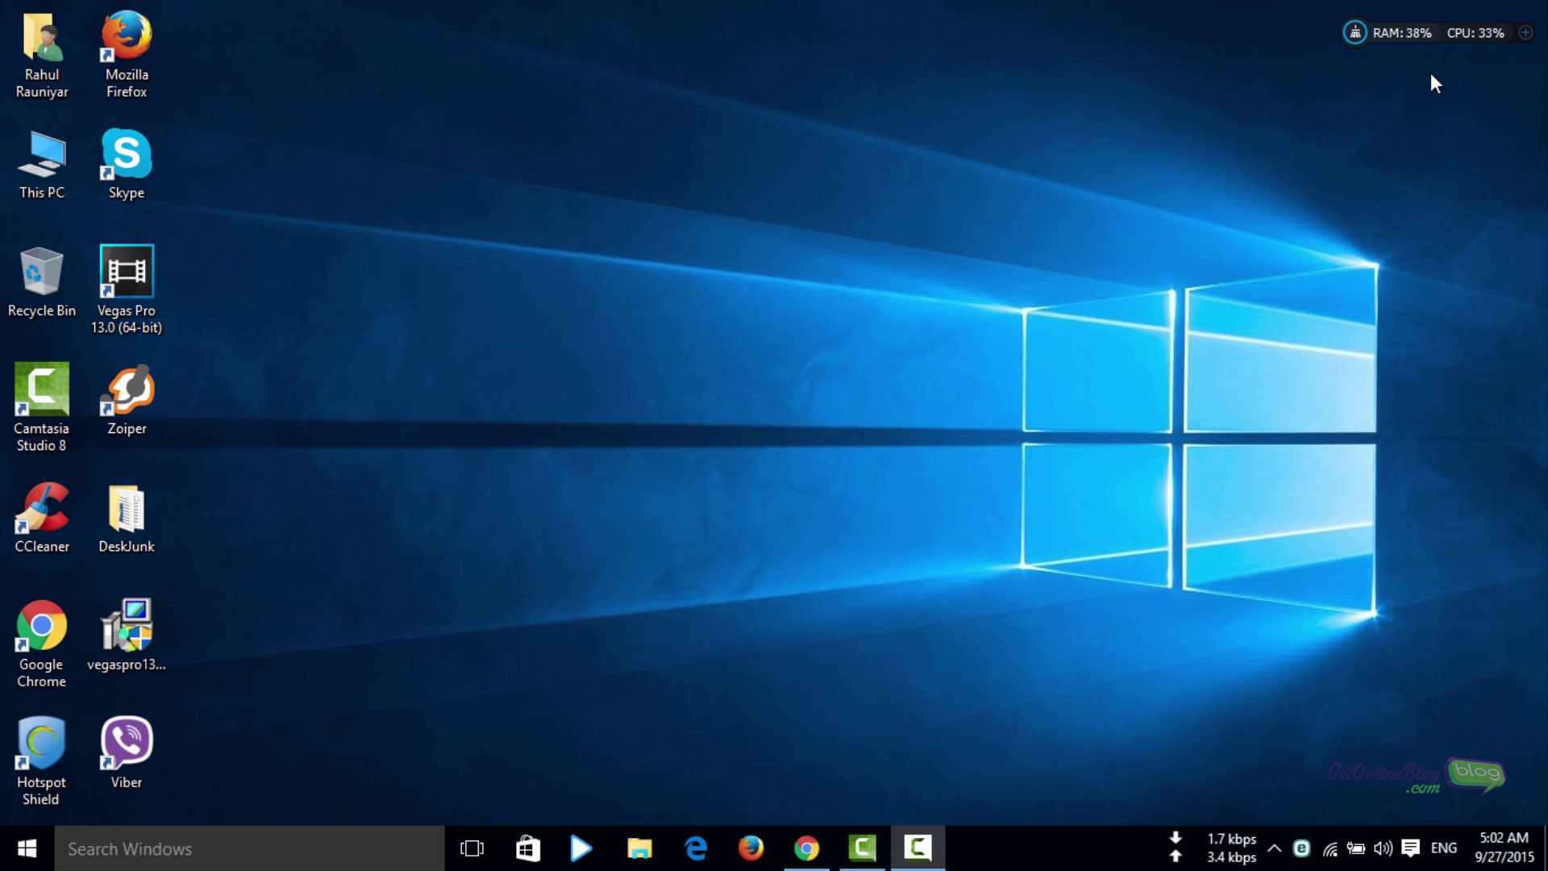
Reveal the desktop and launch Hotspot Shield from its shortcut.
{"action": "left_click", "coordinate": [789, 866]}
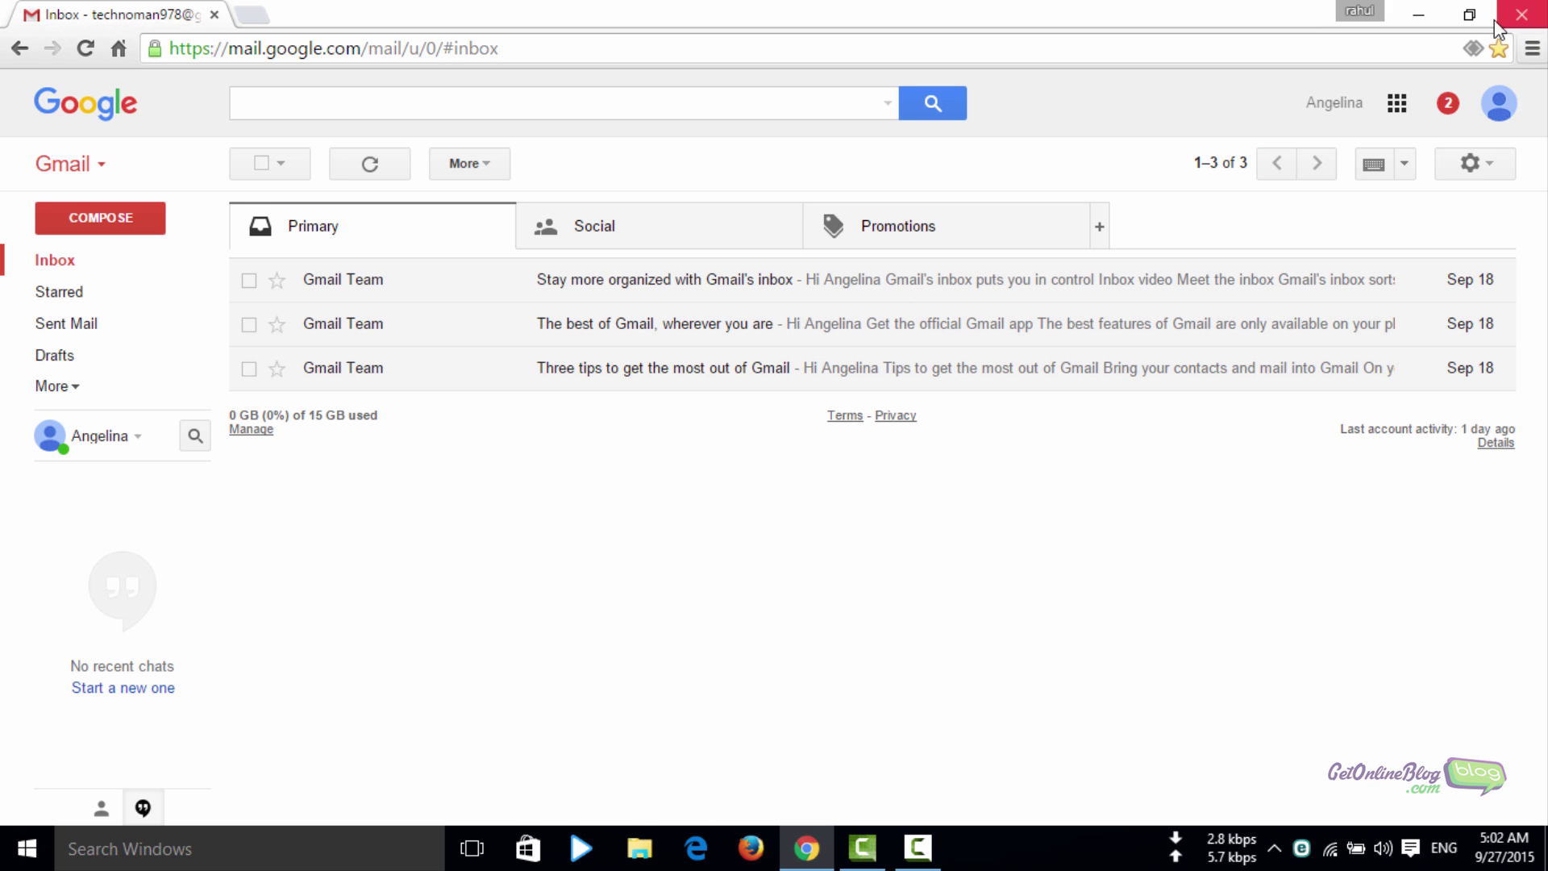
{"action": "left_click", "coordinate": [1421, 16]}
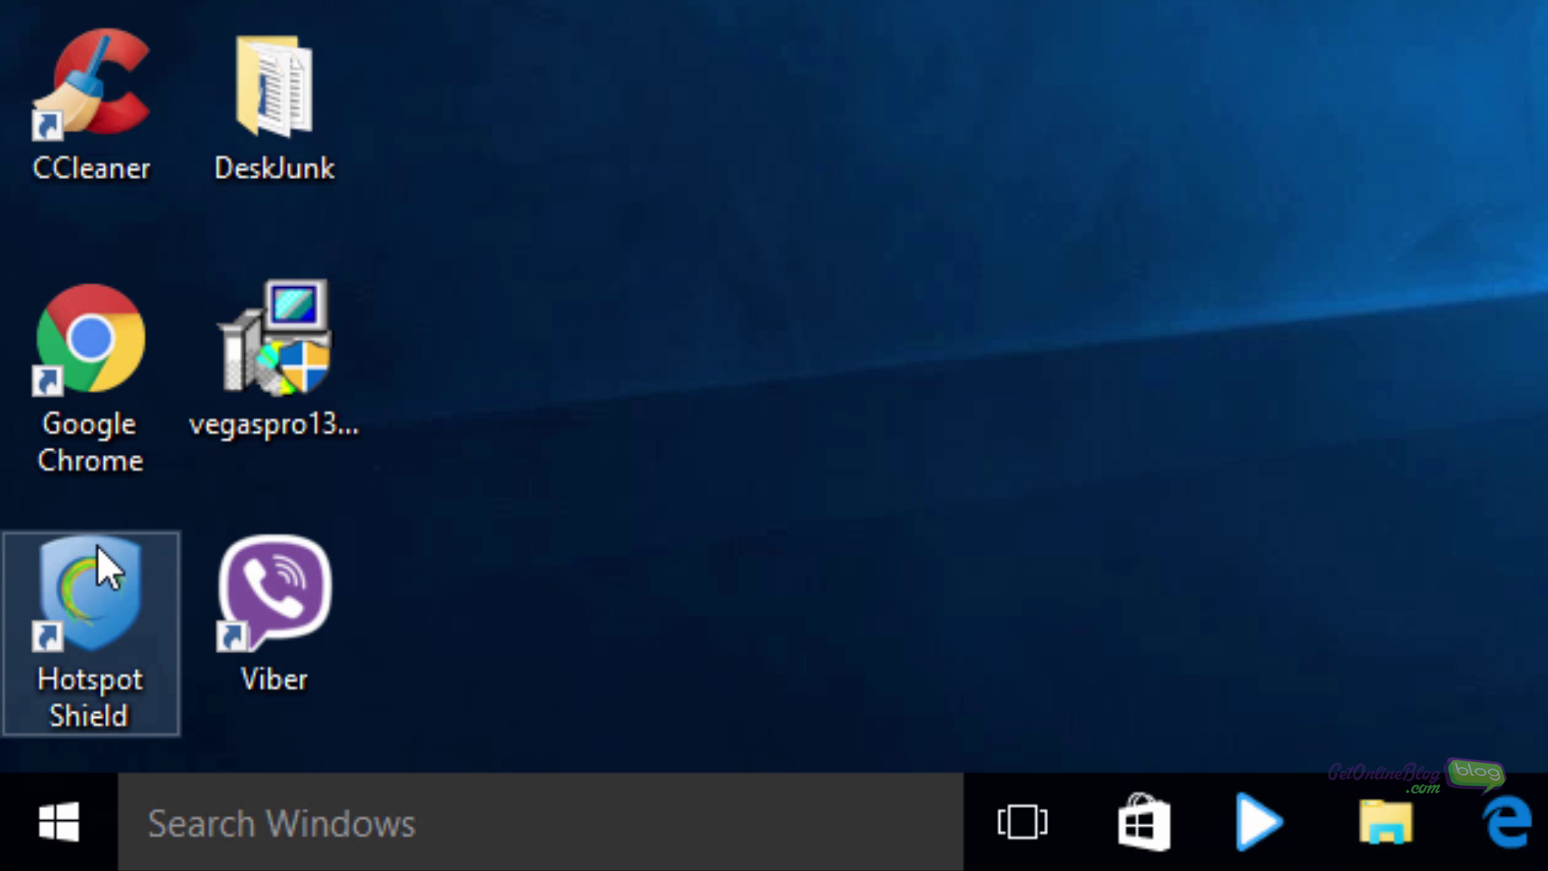
{"action": "left_click", "coordinate": [71, 662]}
{"action": "double_click", "coordinate": [70, 661]}
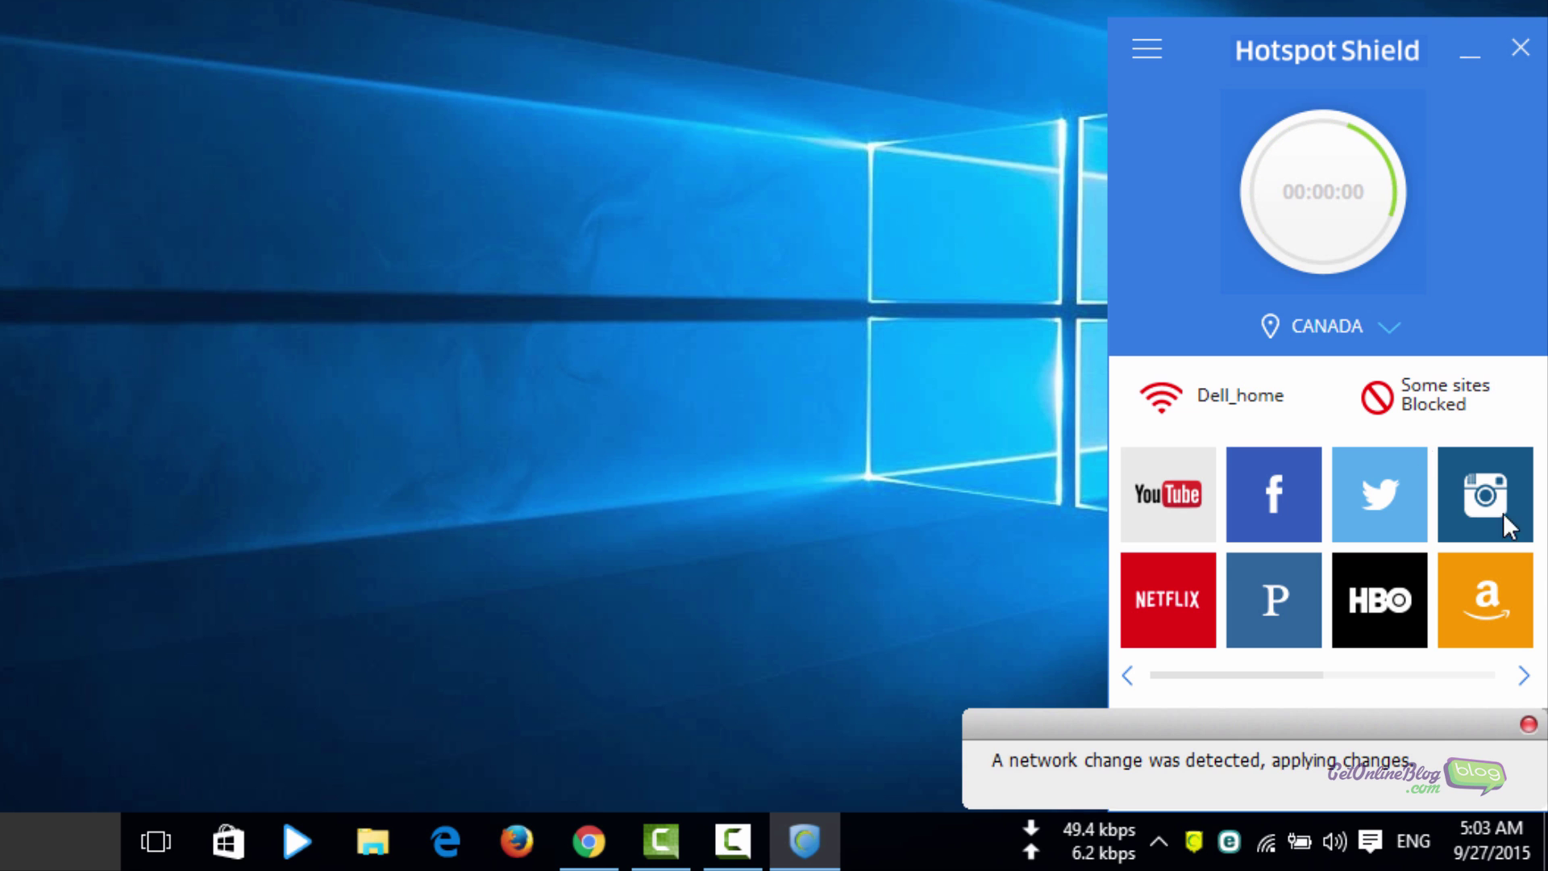
Connect Hotspot Shield through the FRANCE location, dismiss the notifications, and return to the Gmail inbox.
{"action": "left_click", "coordinate": [1529, 724]}
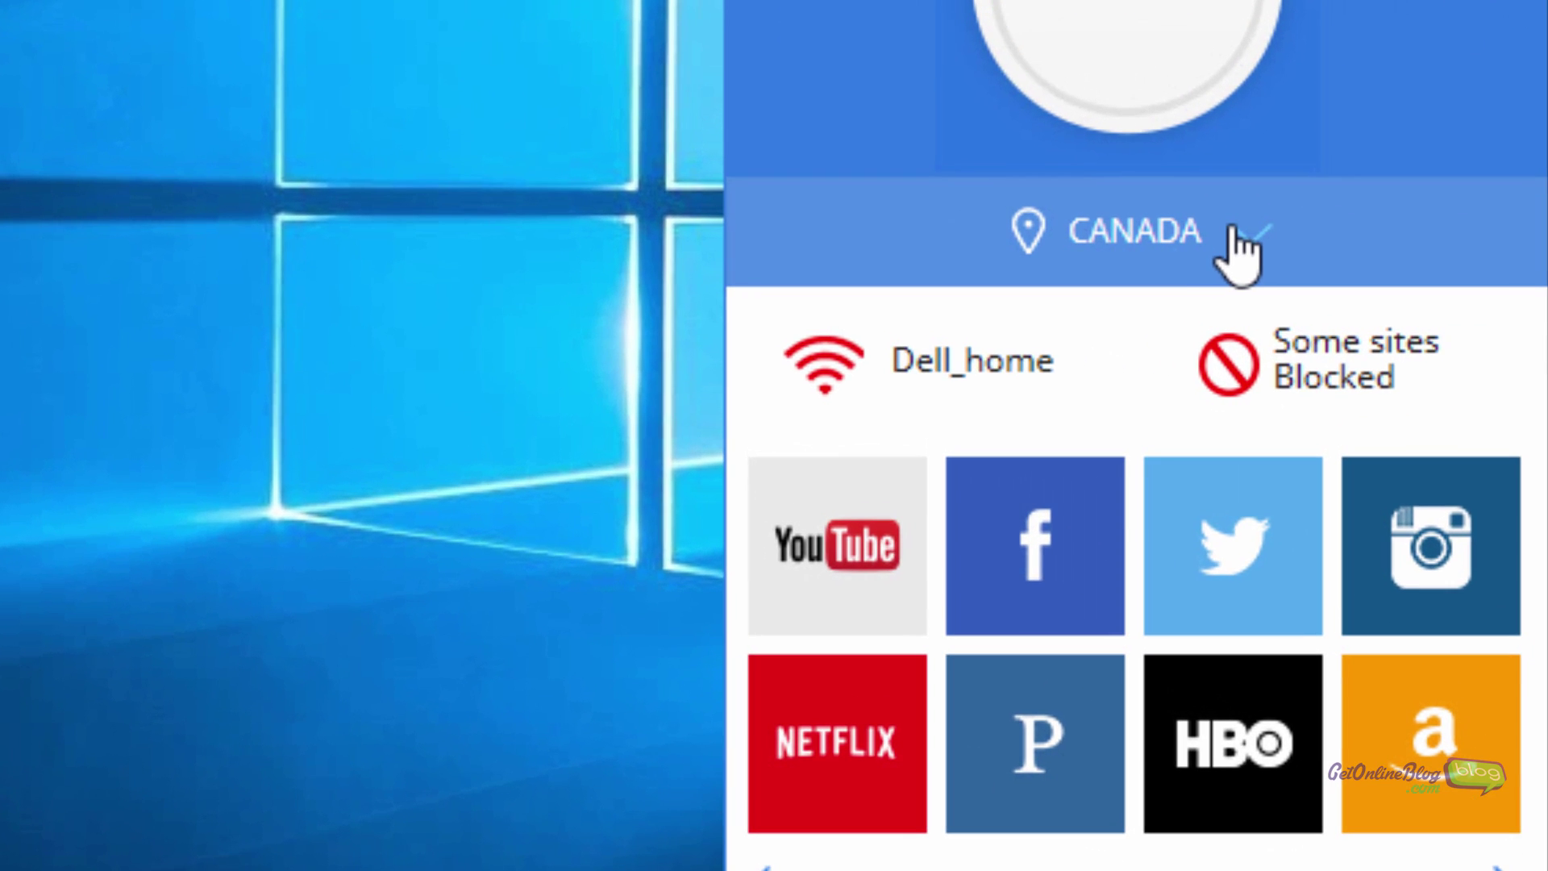
{"action": "left_click", "coordinate": [1364, 318]}
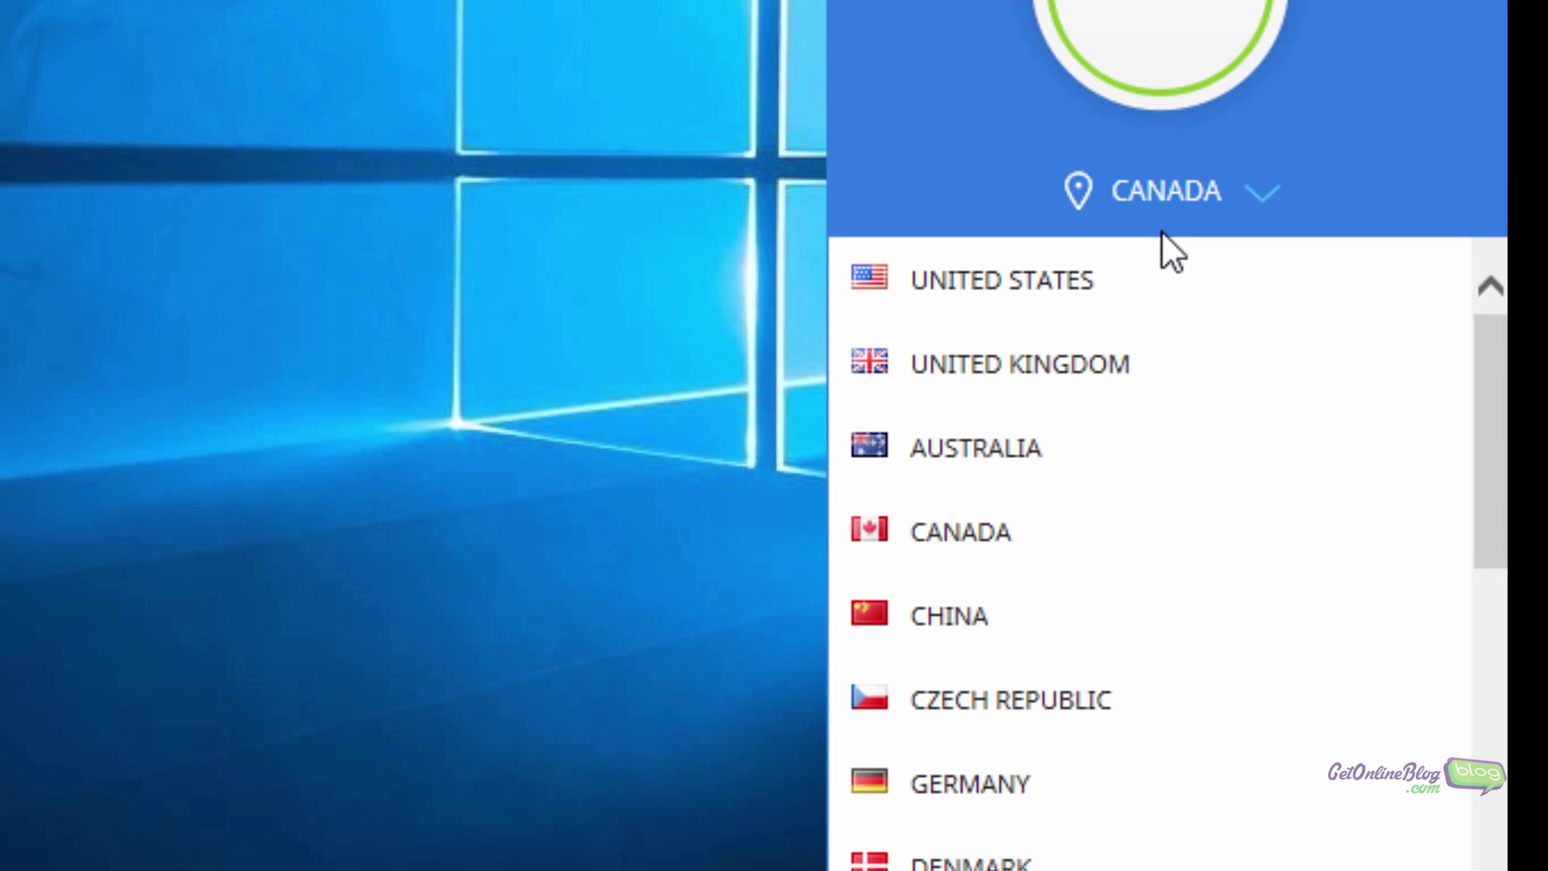
{"action": "scroll", "coordinate": [1086, 674], "scroll_direction": "down", "scroll_amount": 4}
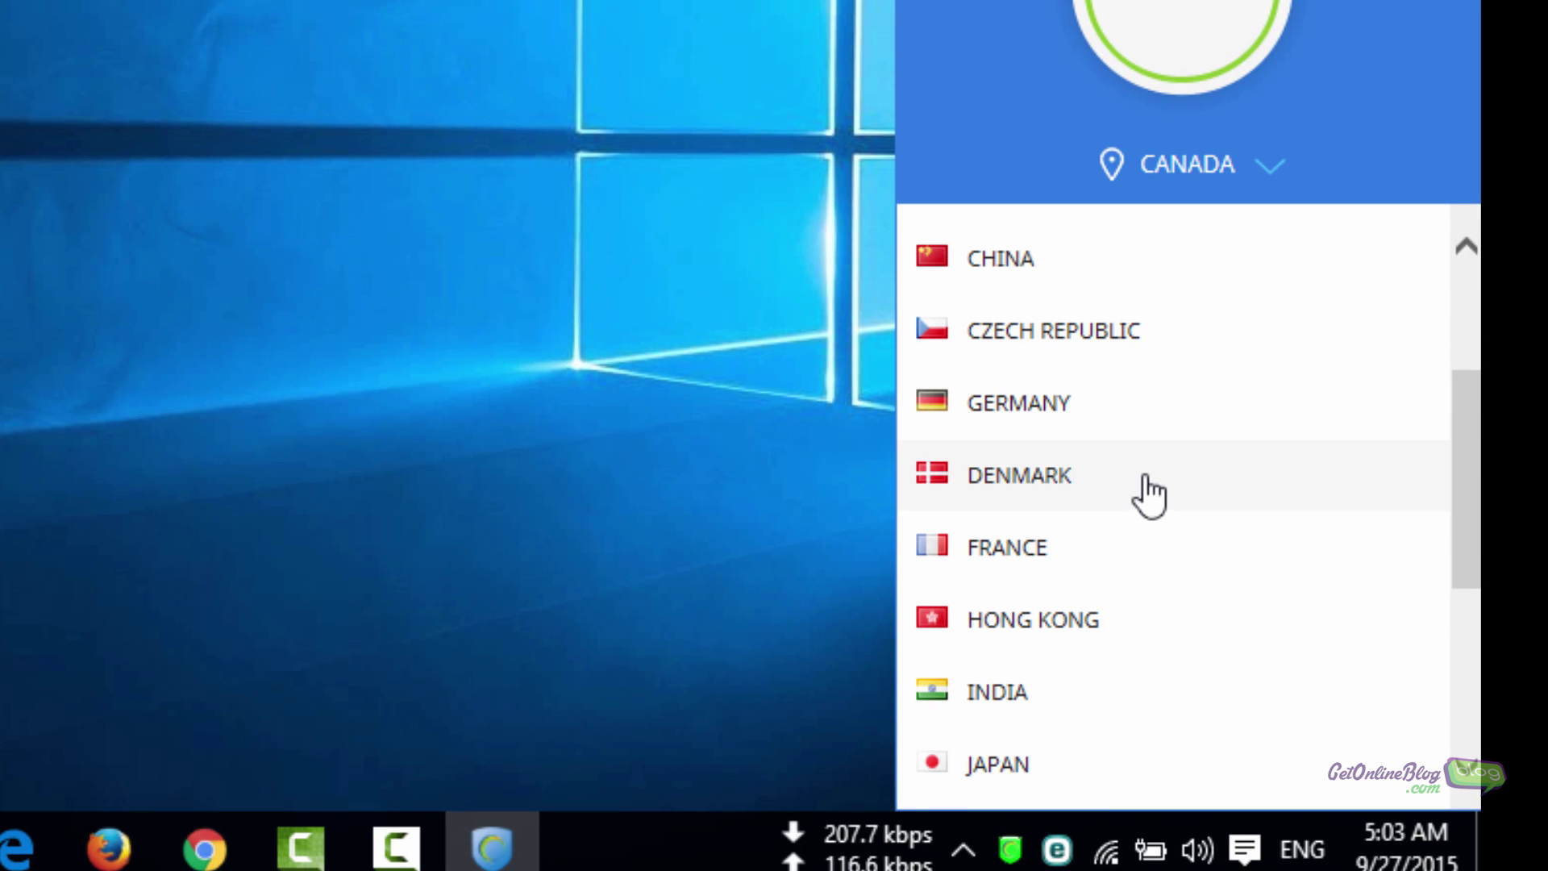
{"action": "left_click", "coordinate": [1454, 692]}
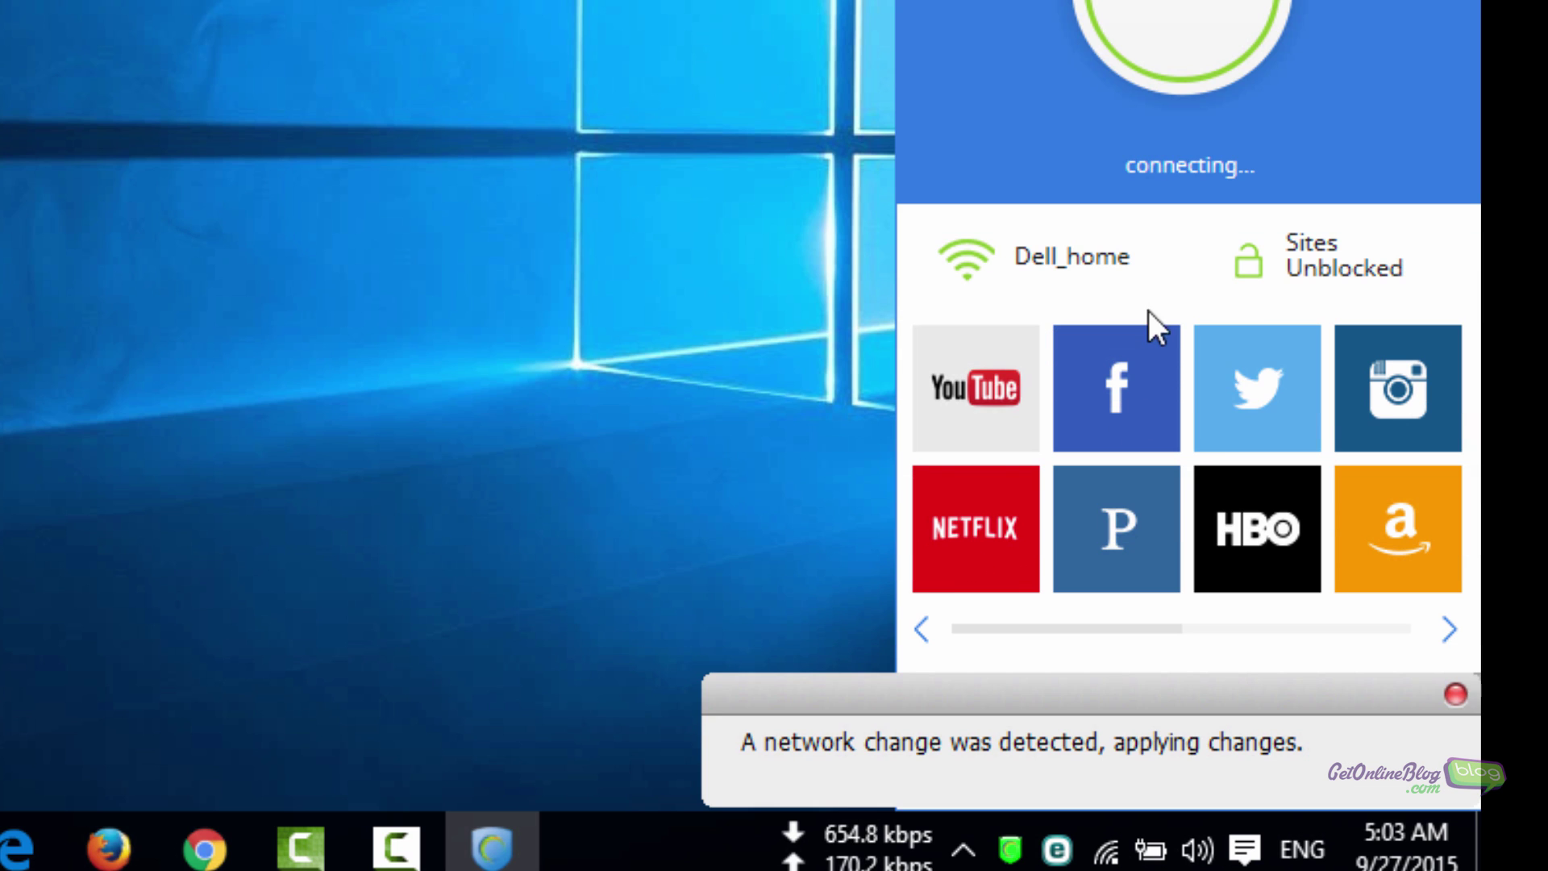
{"action": "left_click", "coordinate": [1455, 693]}
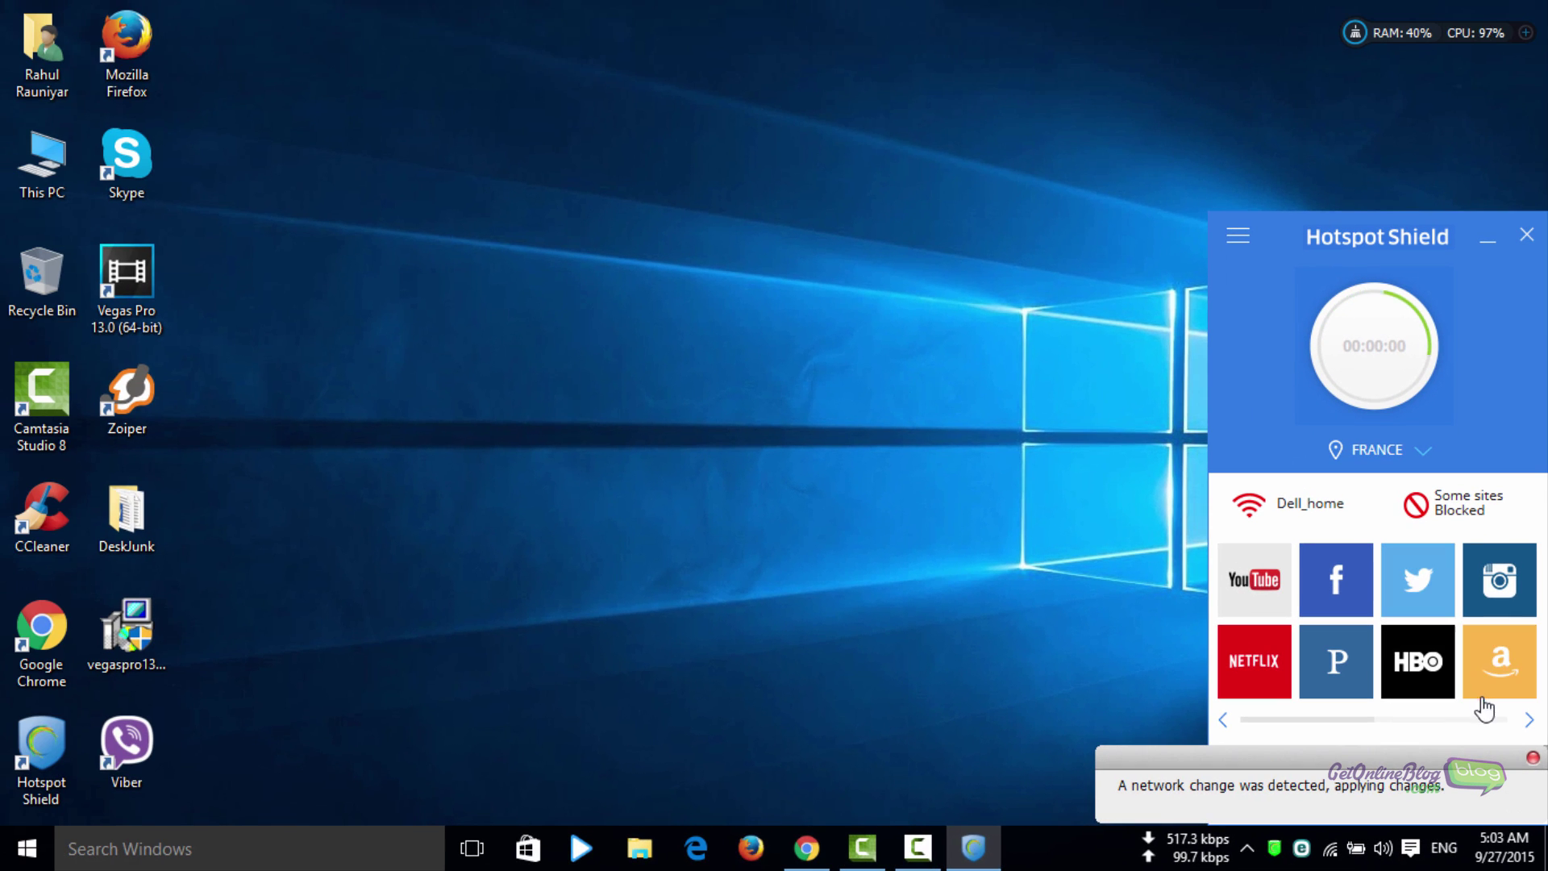
{"action": "left_click", "coordinate": [1534, 757]}
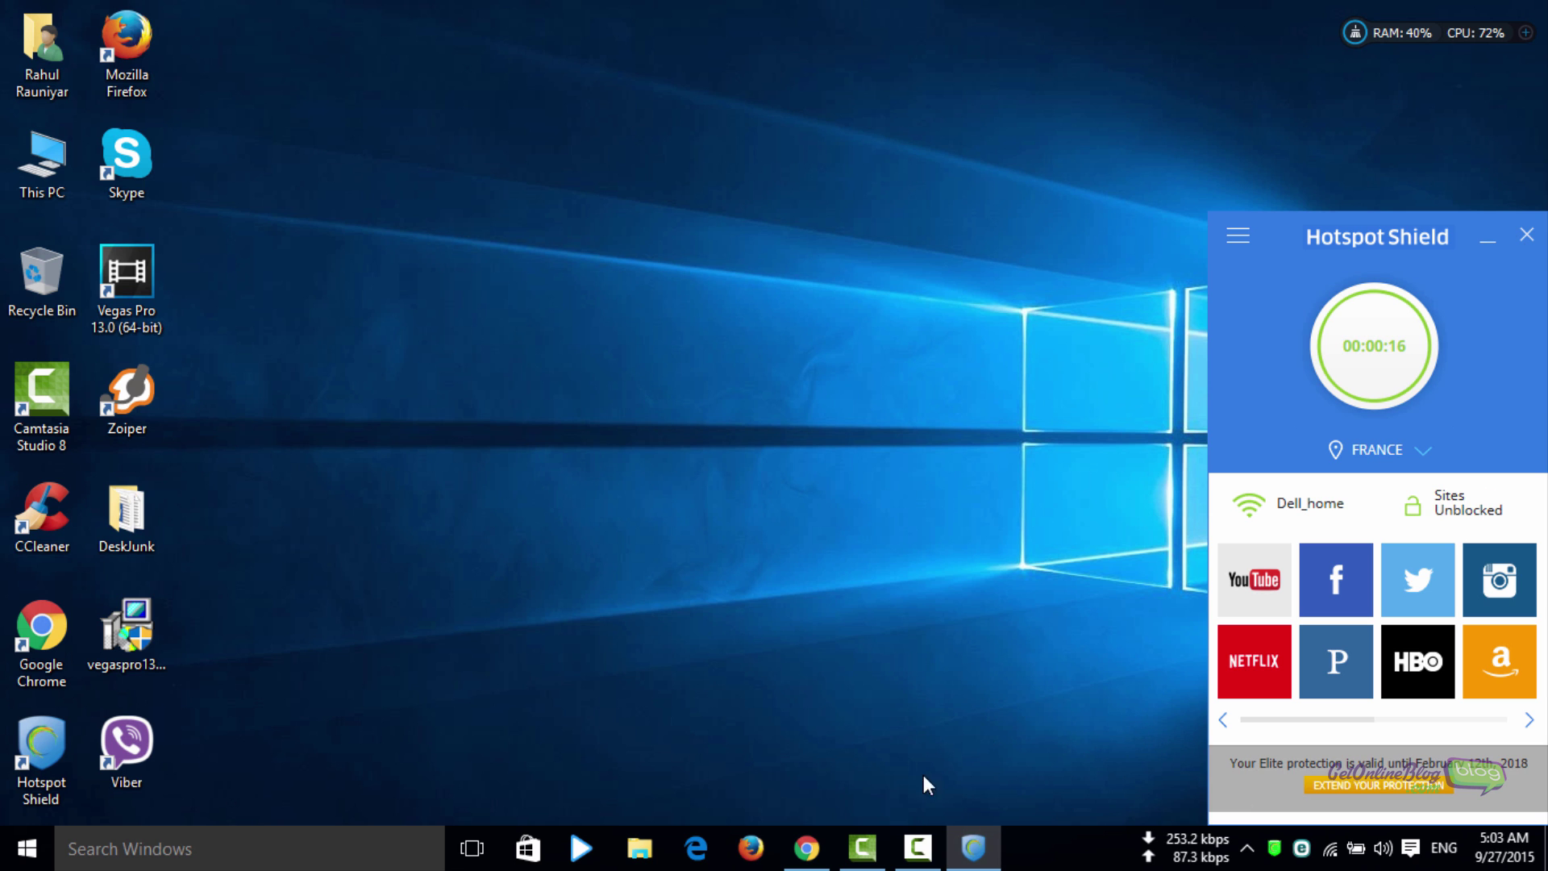
{"action": "left_click", "coordinate": [806, 848]}
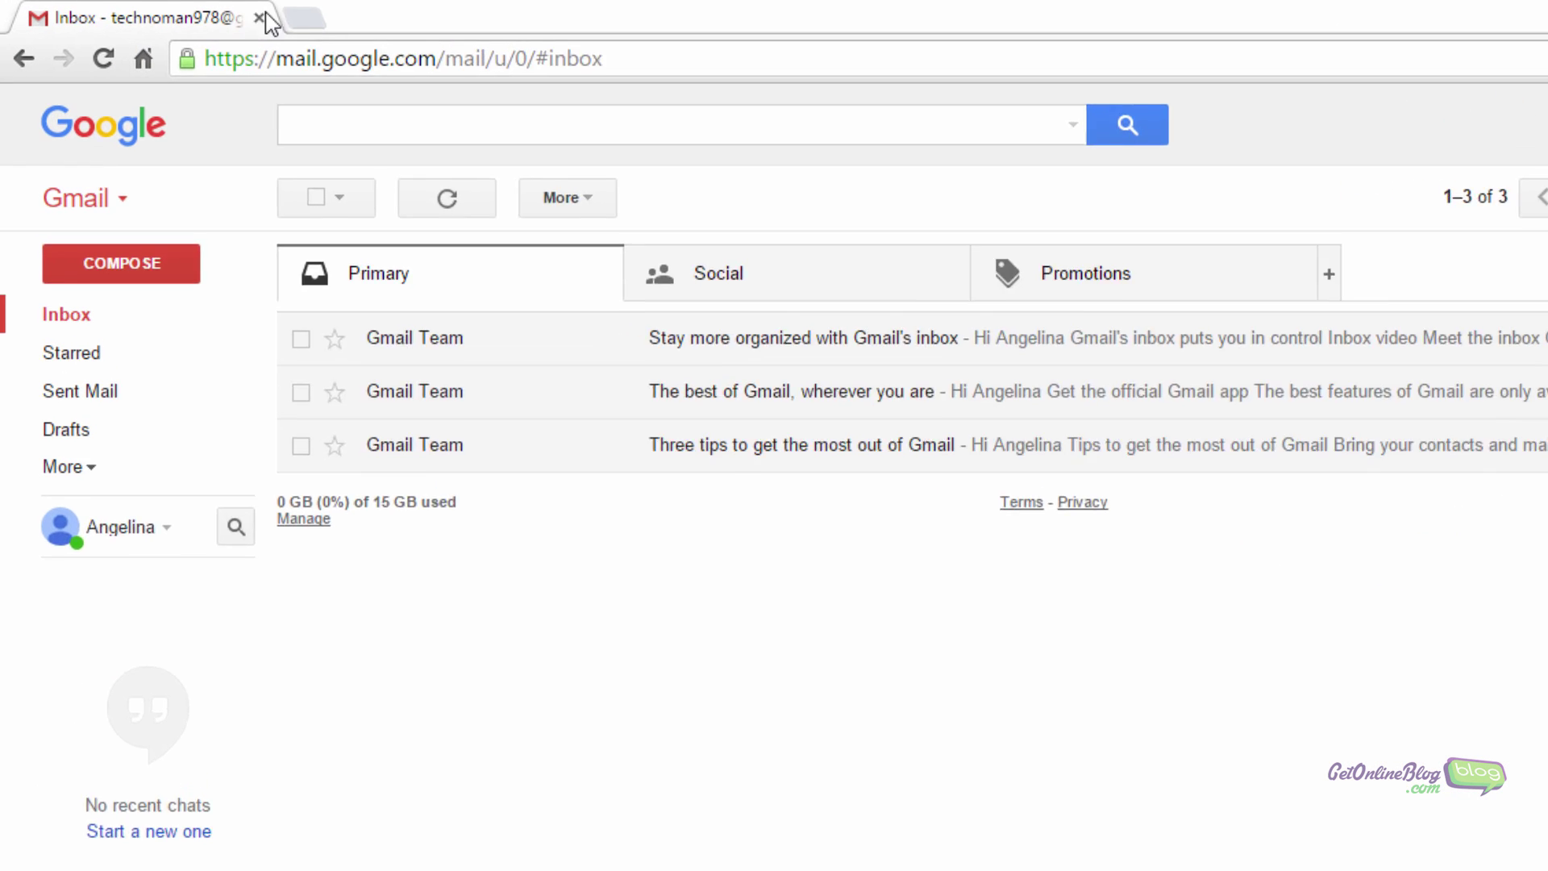
{"action": "left_click", "coordinate": [304, 17]}
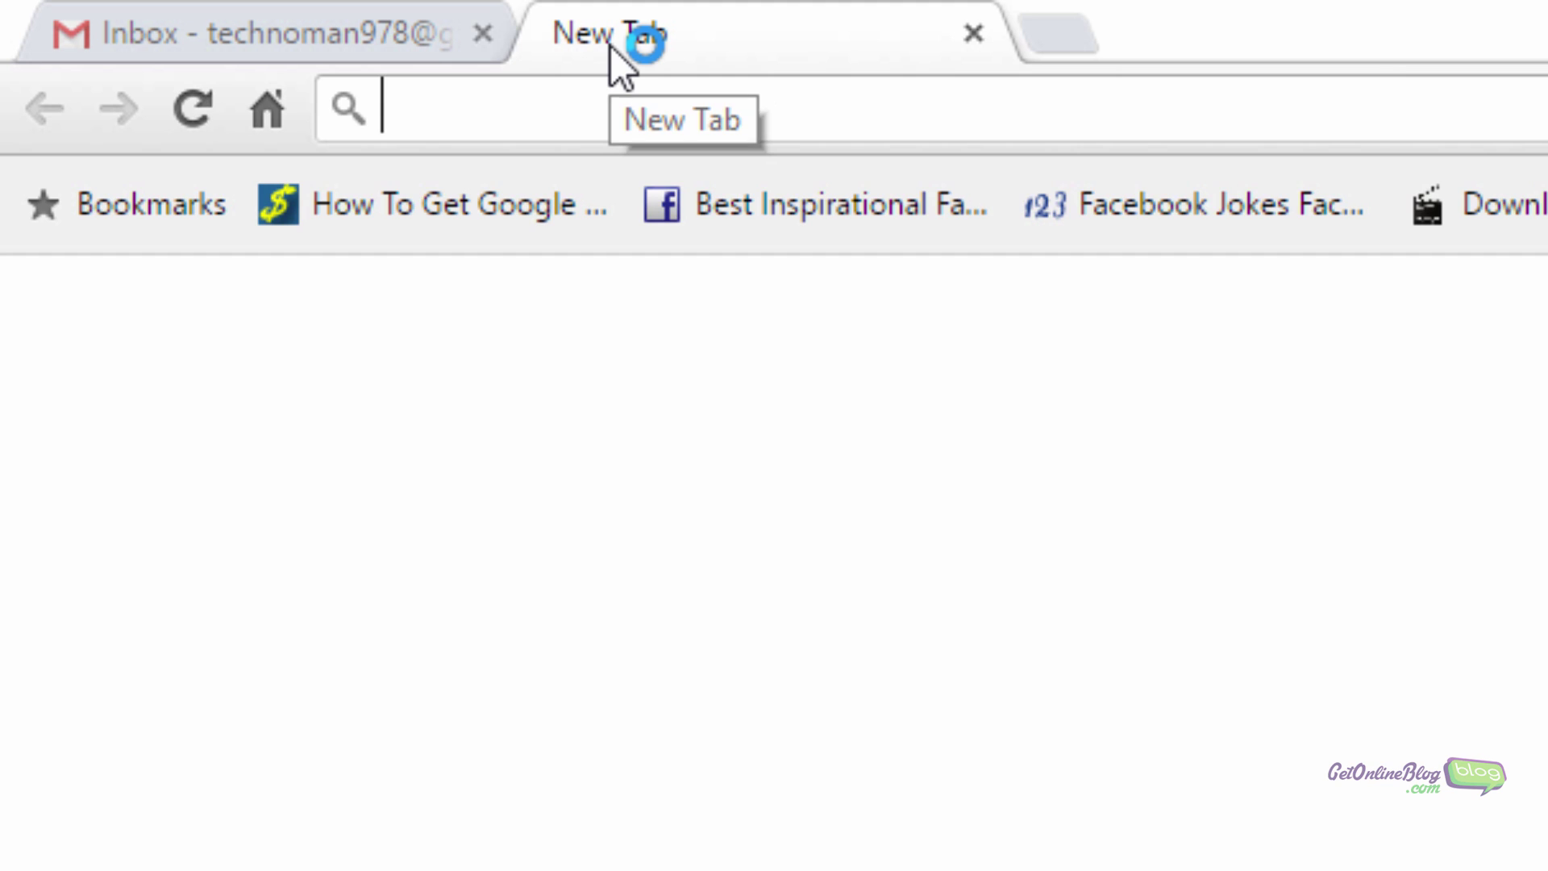
{"action": "type", "text": "www.i"}
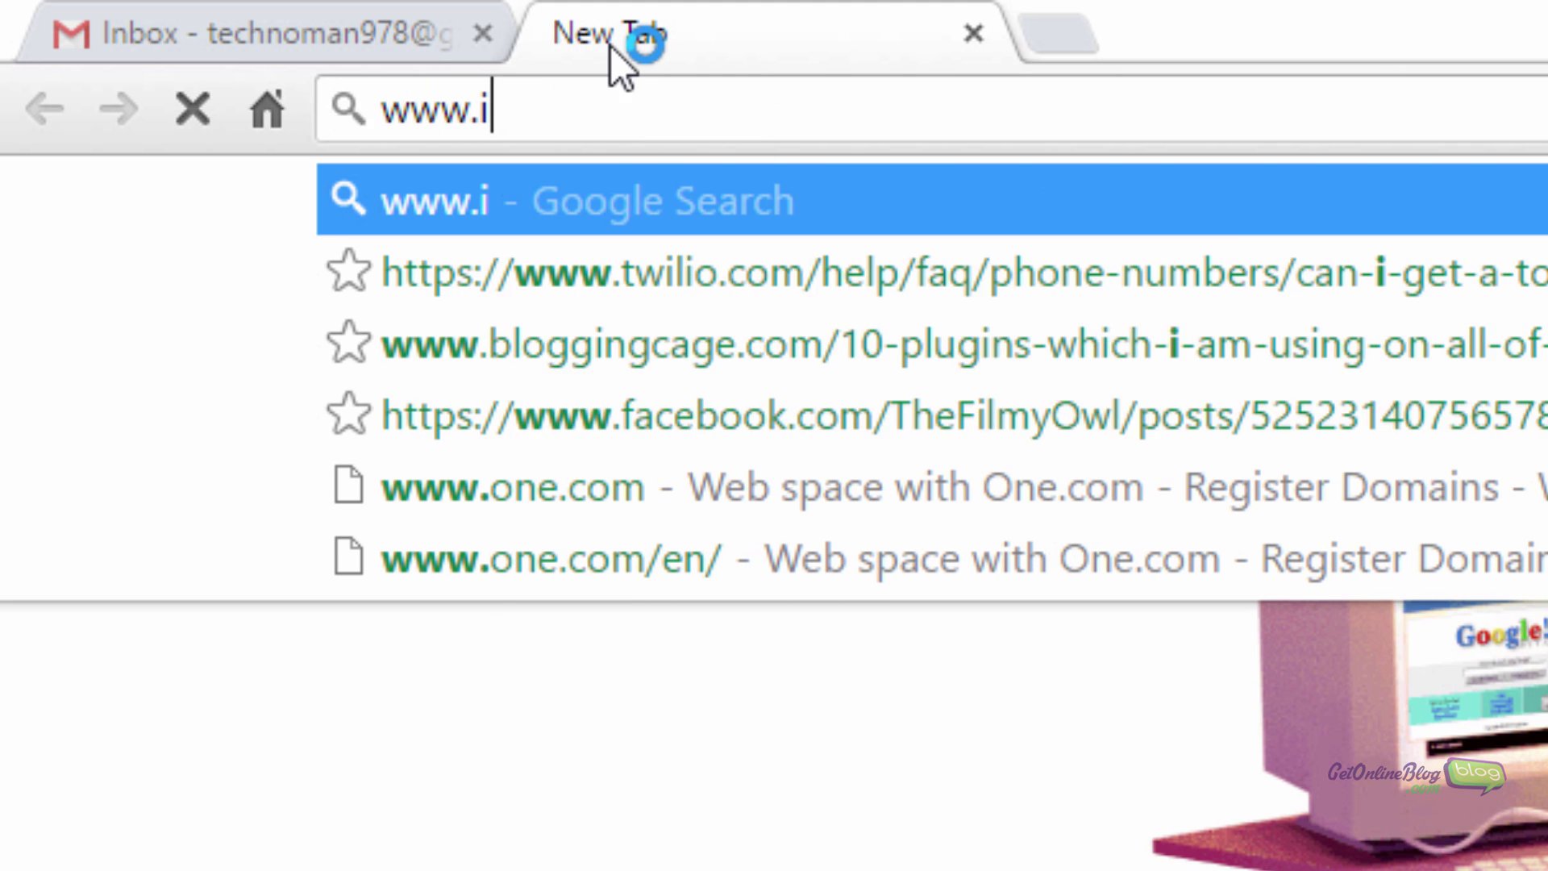
{"action": "type", "text": "p2"}
{"action": "key", "text": "Return"}
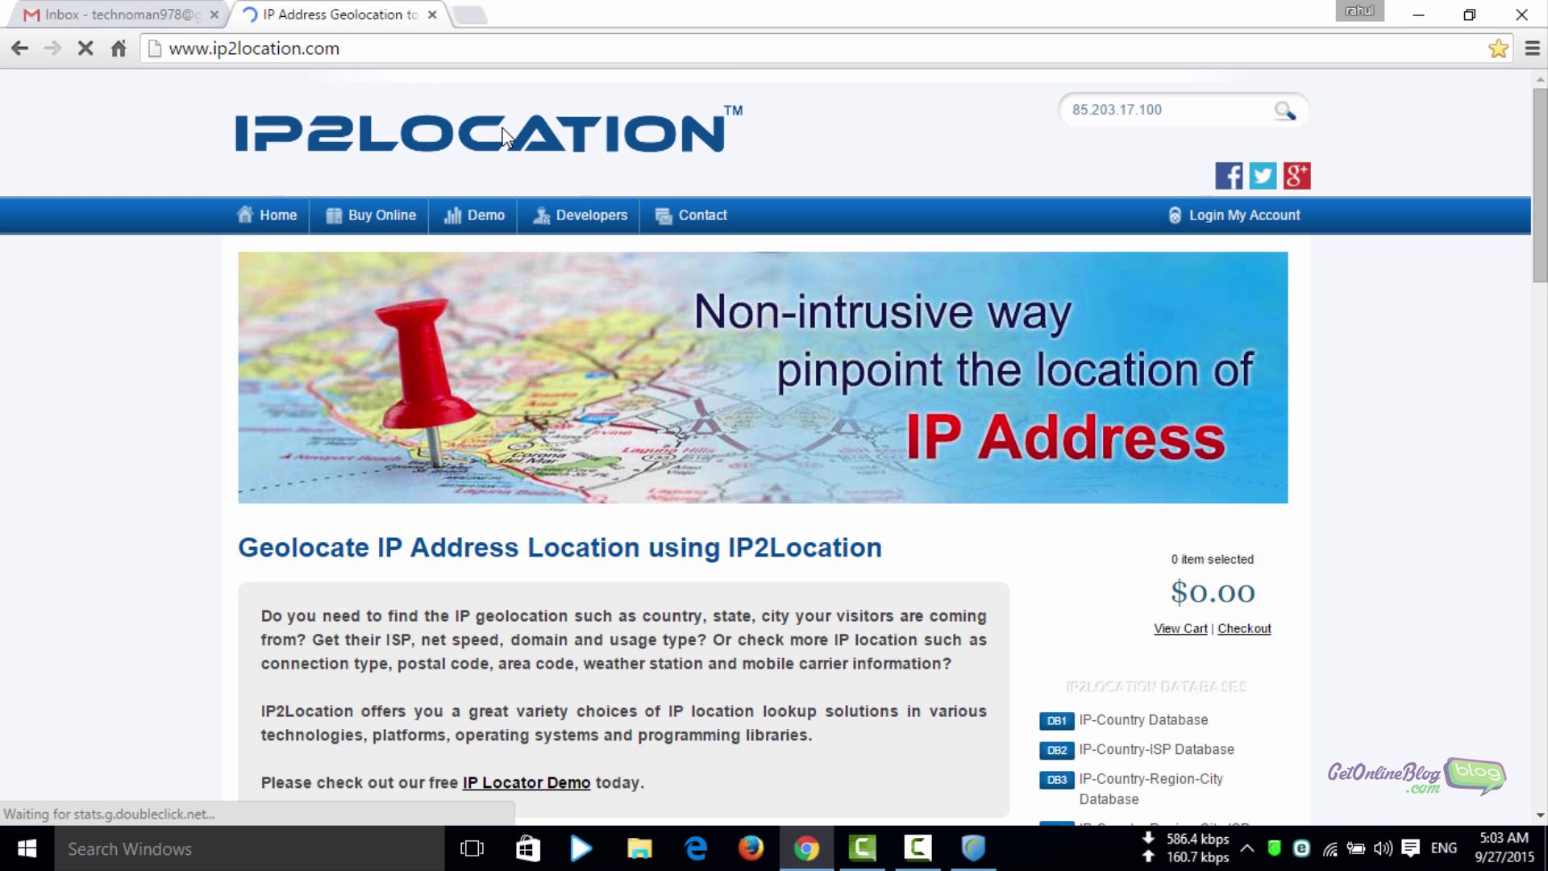
{"action": "scroll", "coordinate": [504, 137], "scroll_direction": "down", "scroll_amount": 14}
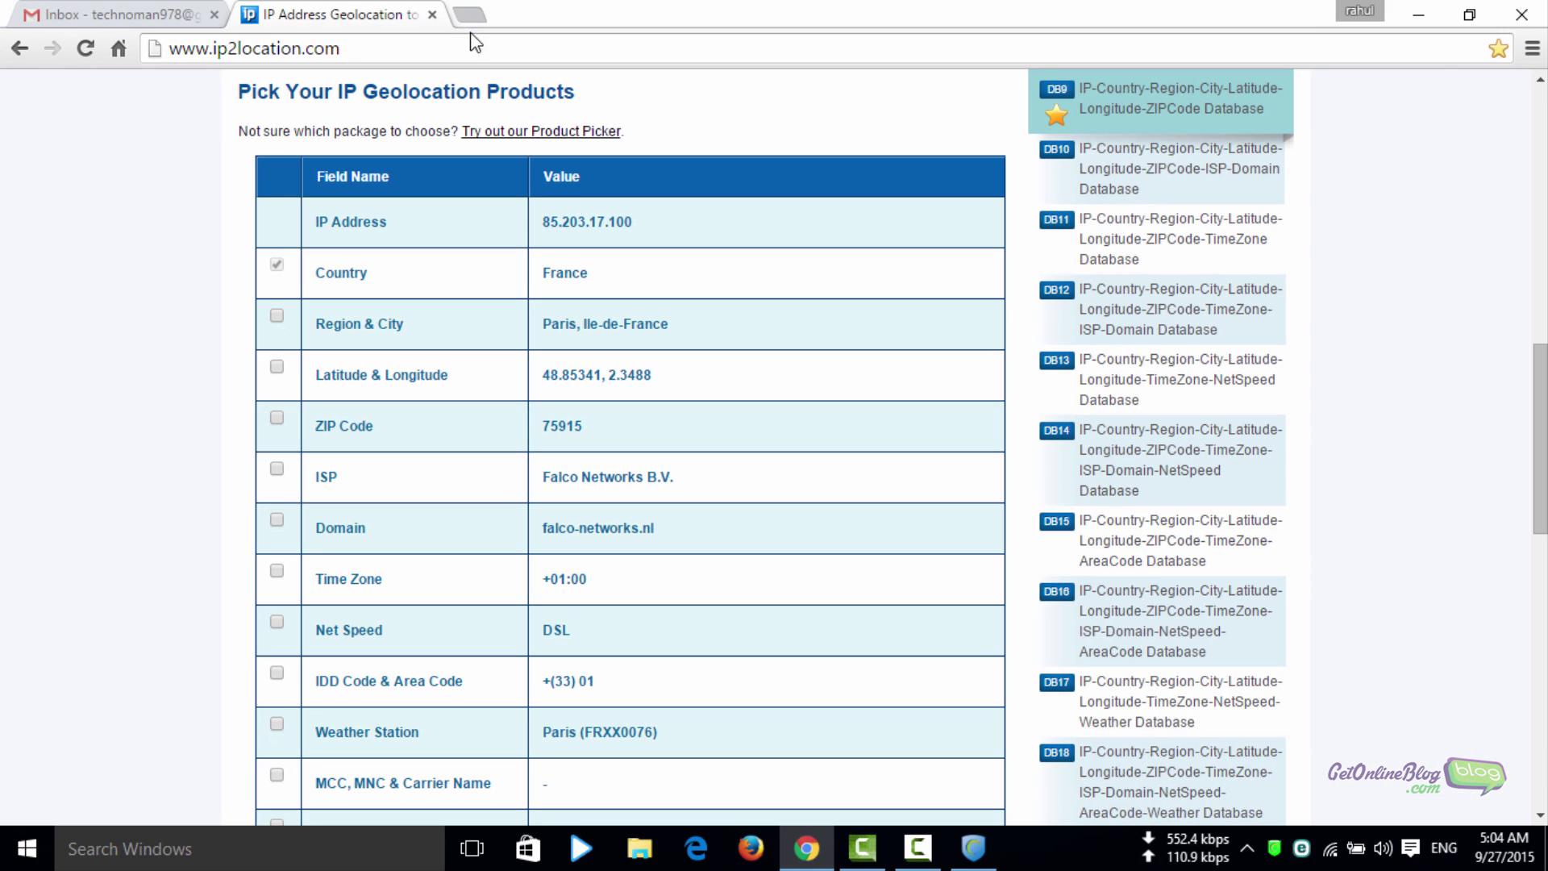
{"action": "left_click", "coordinate": [468, 14]}
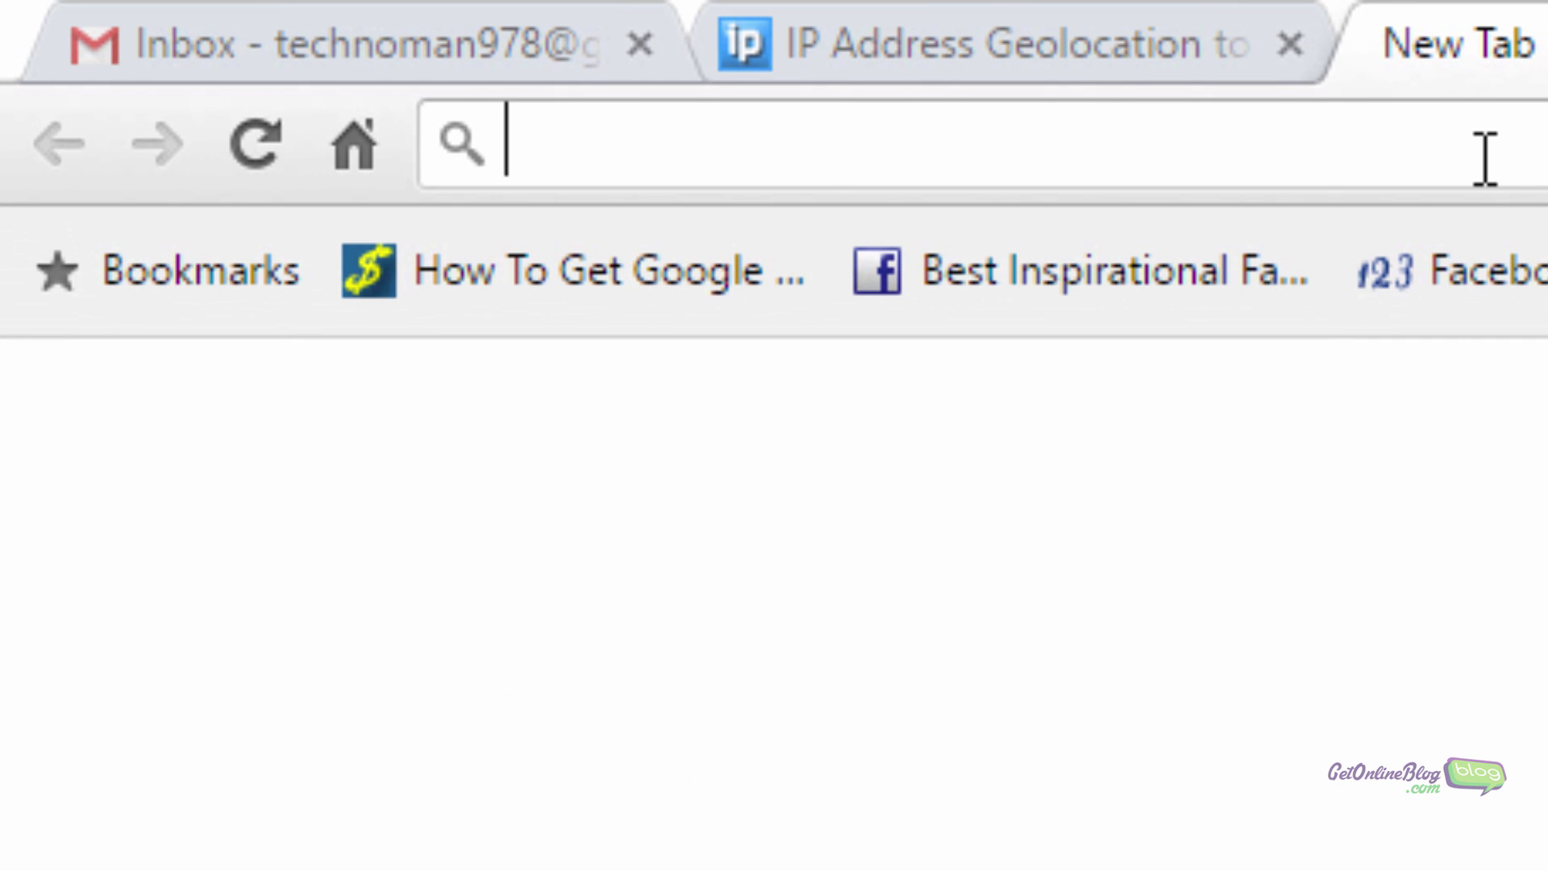
{"action": "type", "text": "o"}
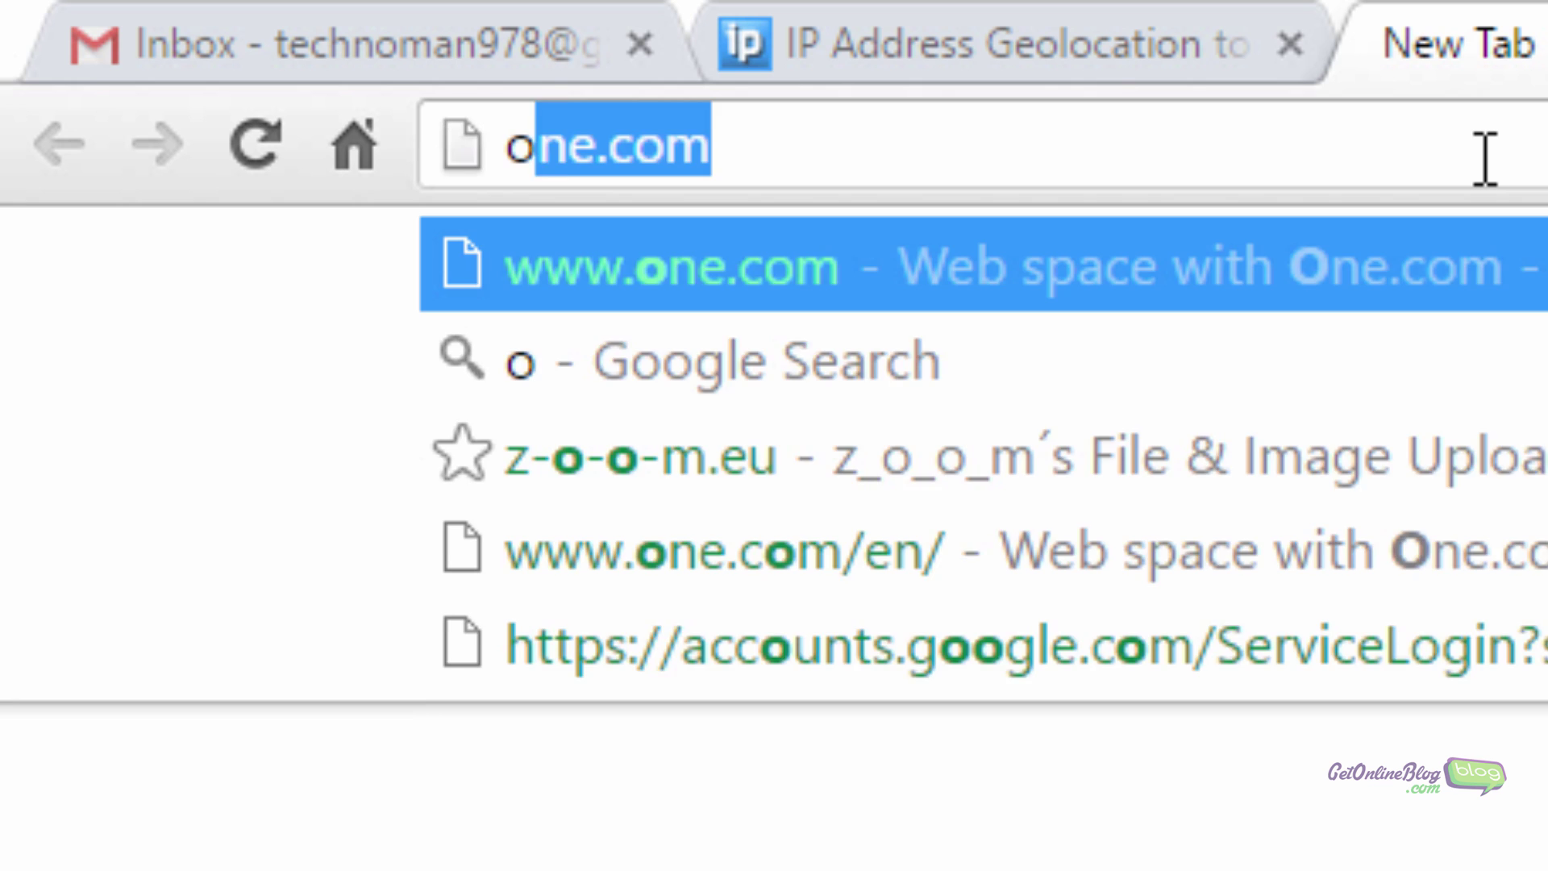
{"action": "type", "text": "n"}
{"action": "key", "text": "BackSpace"}
{"action": "key", "text": "BackSpace"}
{"action": "type", "text": "www"}
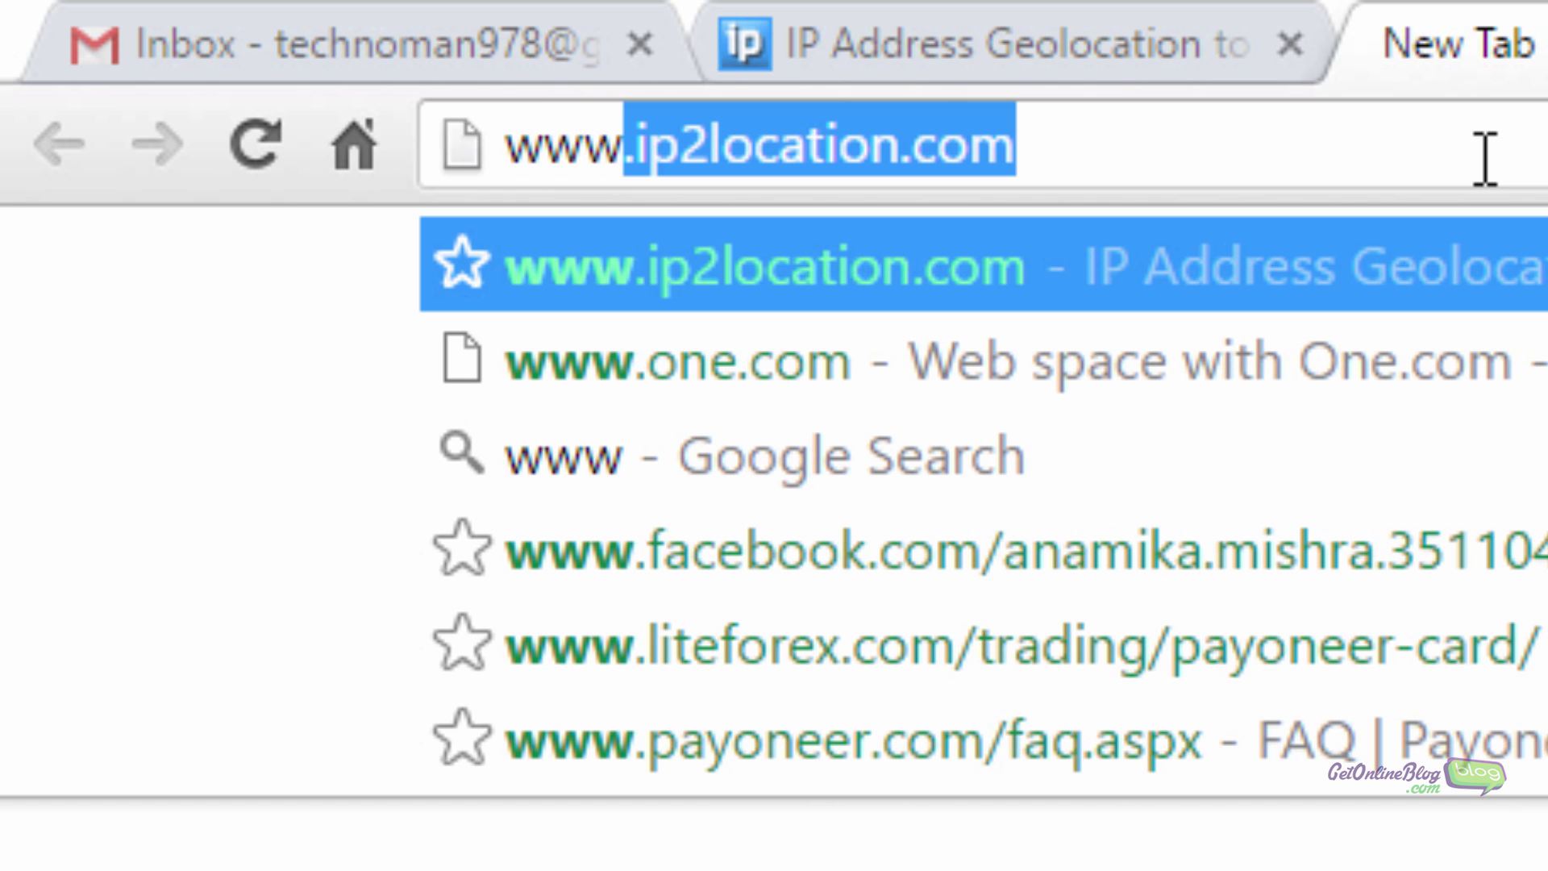
{"action": "type", "text": ".one"}
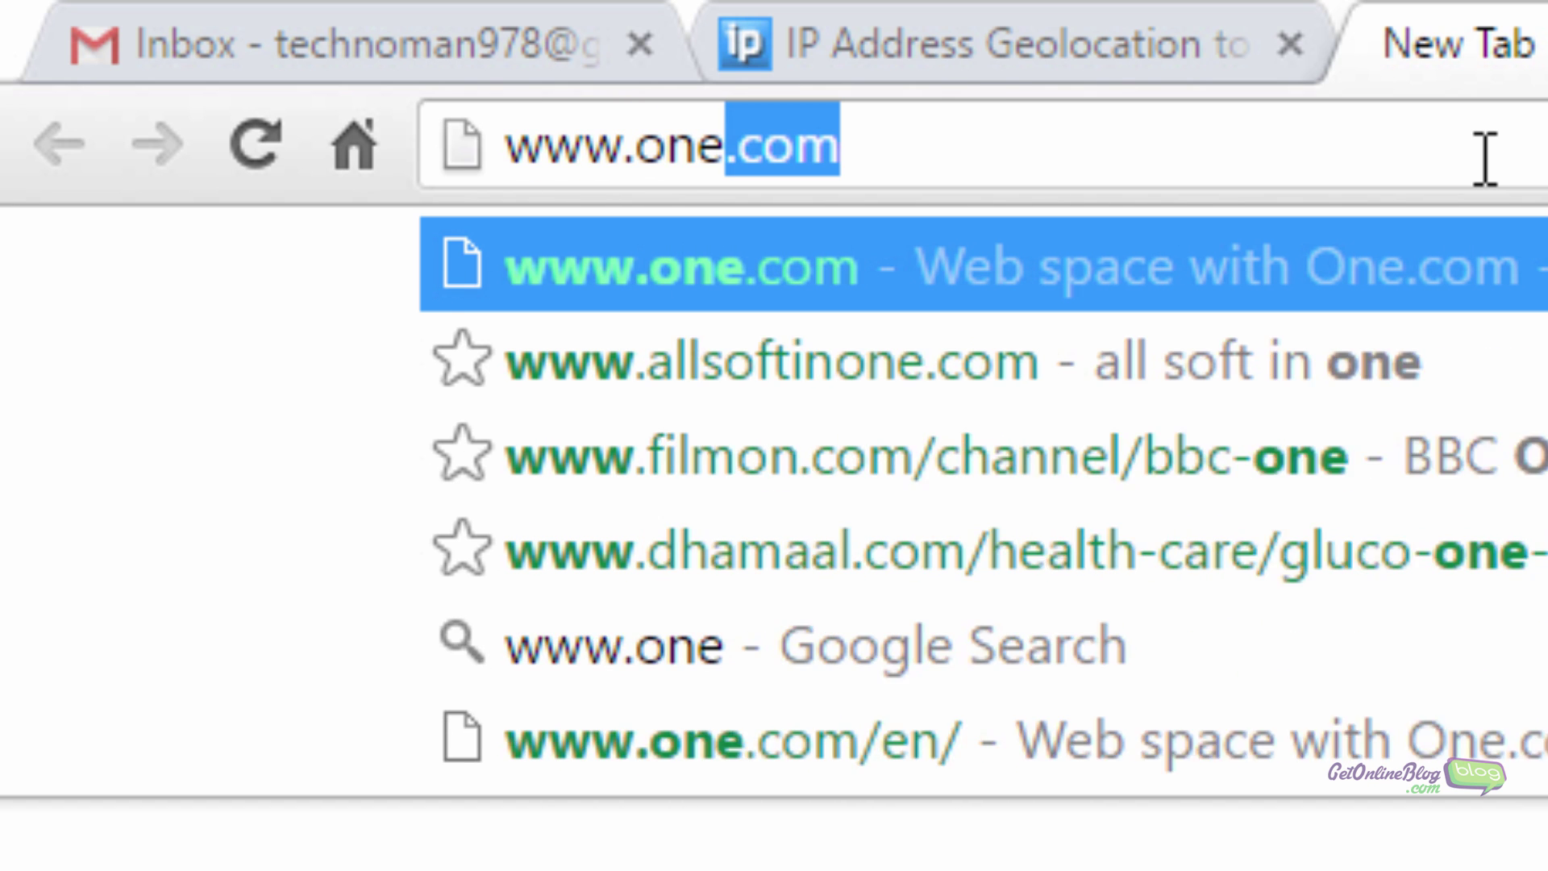
{"action": "type", "text": ".com"}
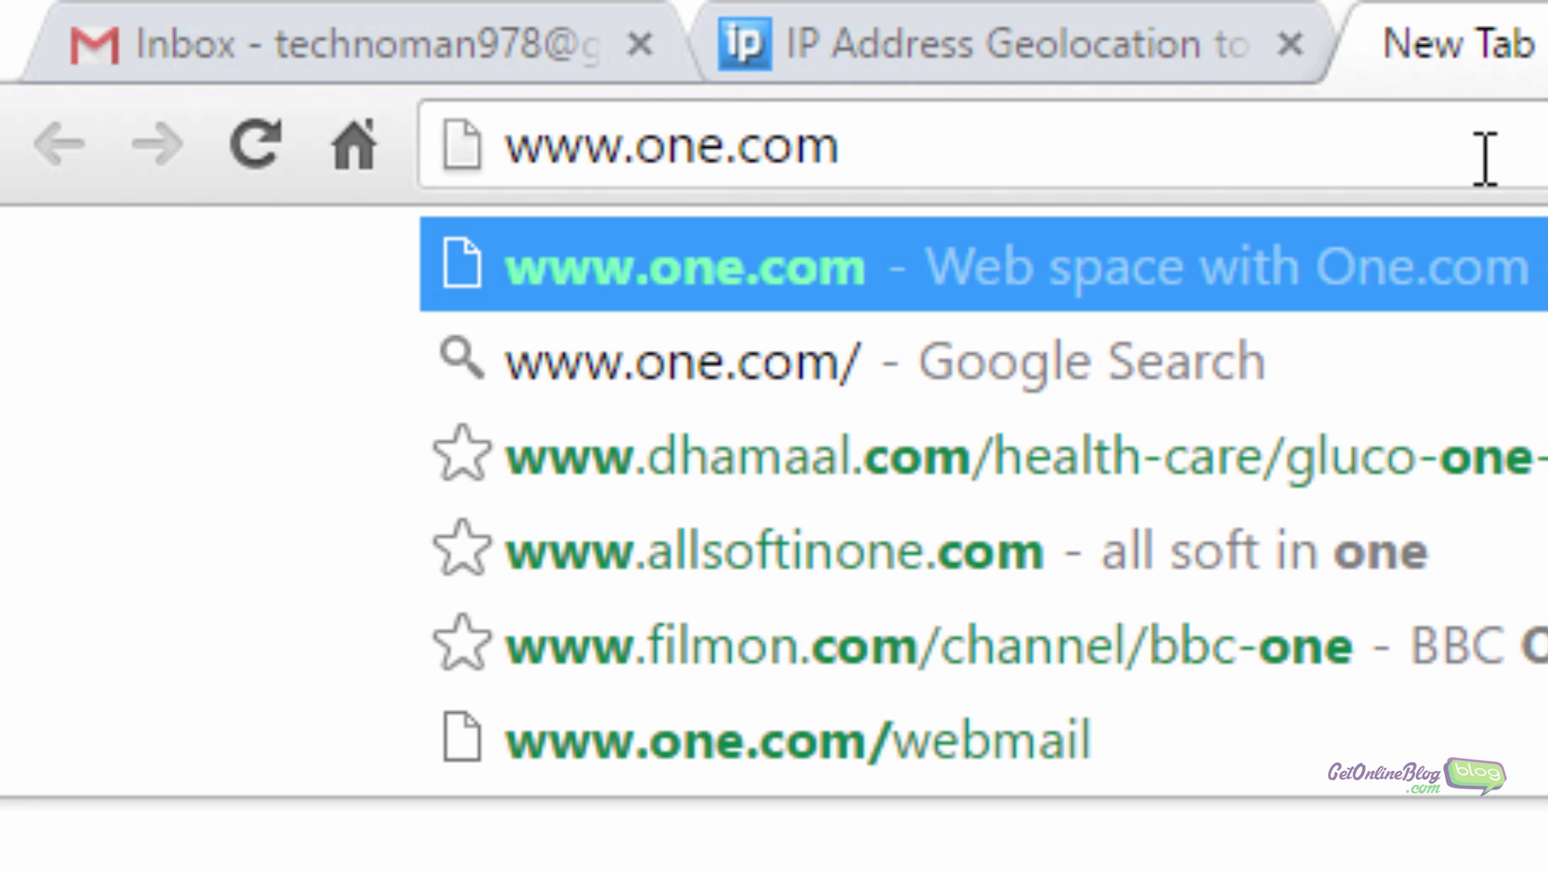
{"action": "type", "text": "/en"}
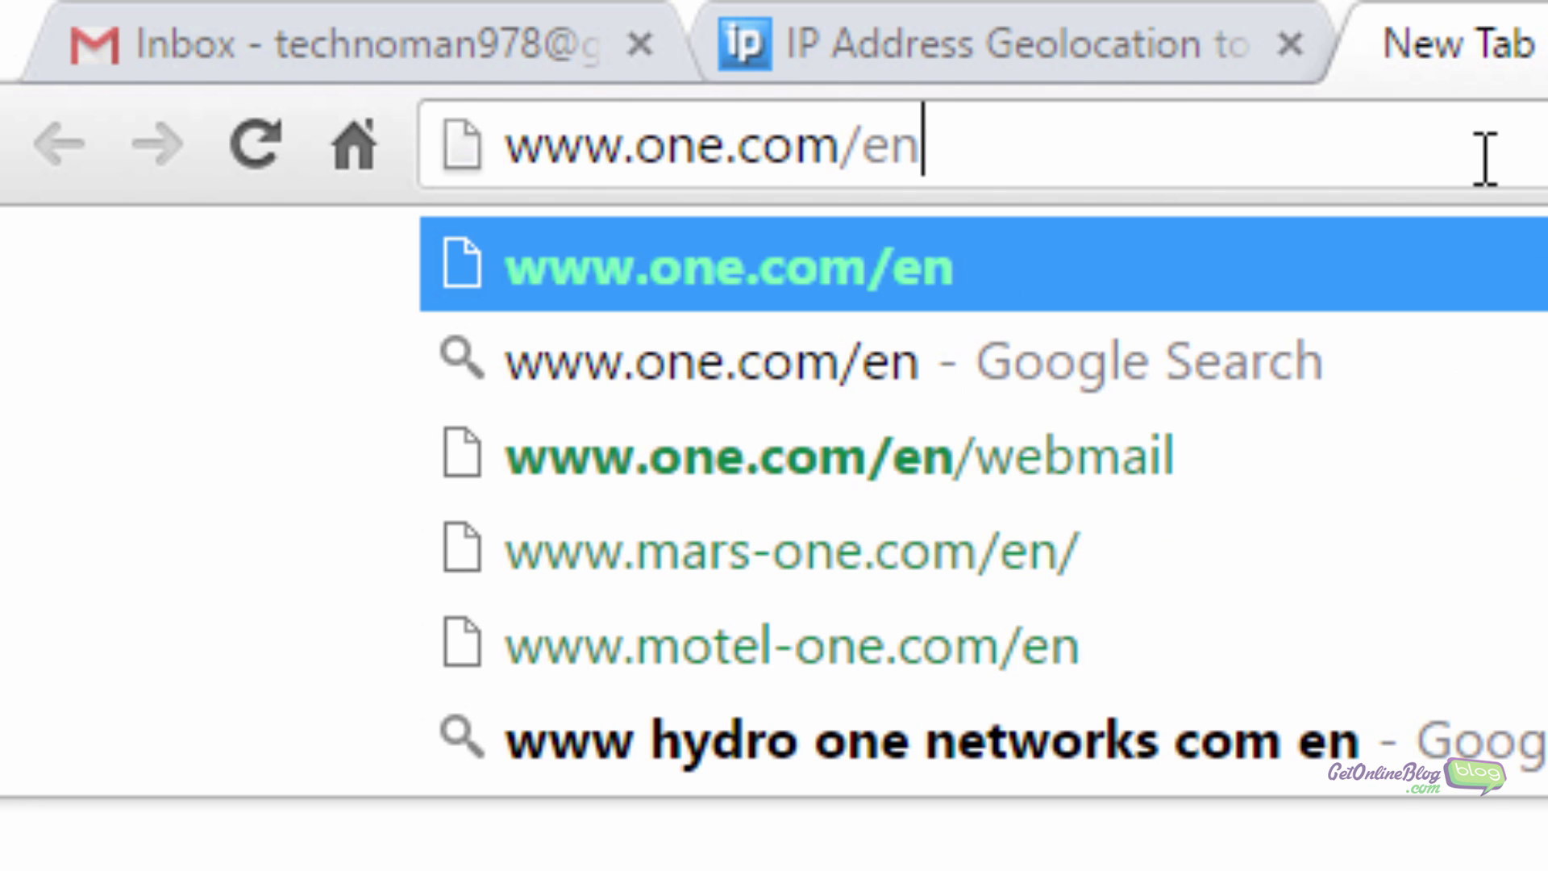
{"action": "key", "text": "Return"}
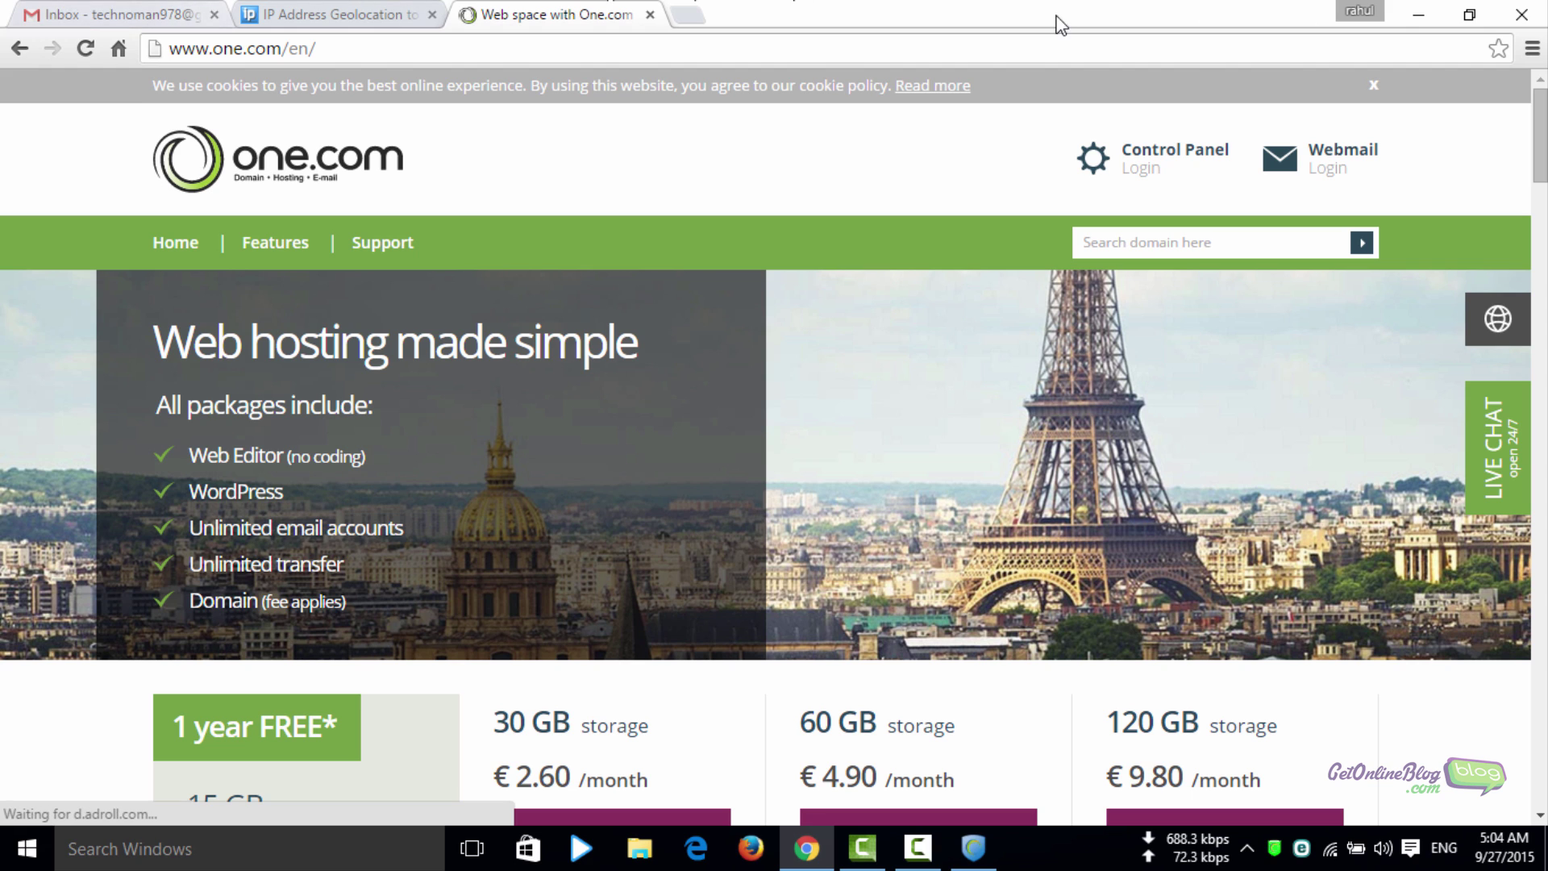
Scroll the One.com homepage down to the domain search listing EUR domain prices.
{"action": "left_click", "coordinate": [1085, 242]}
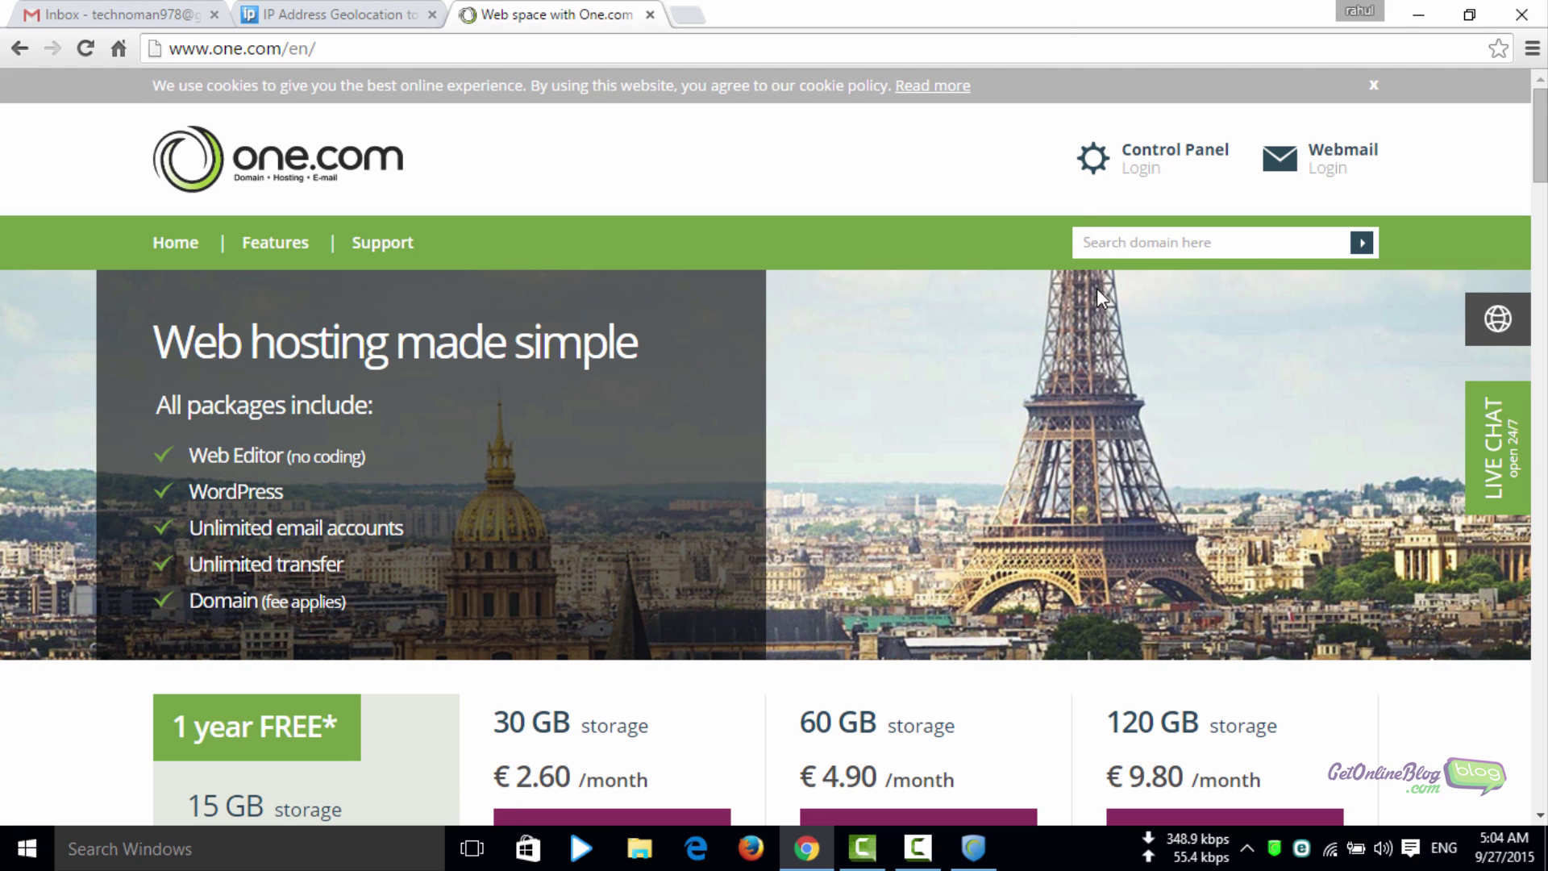
{"action": "scroll", "coordinate": [1098, 290], "scroll_direction": "down", "scroll_amount": 20}
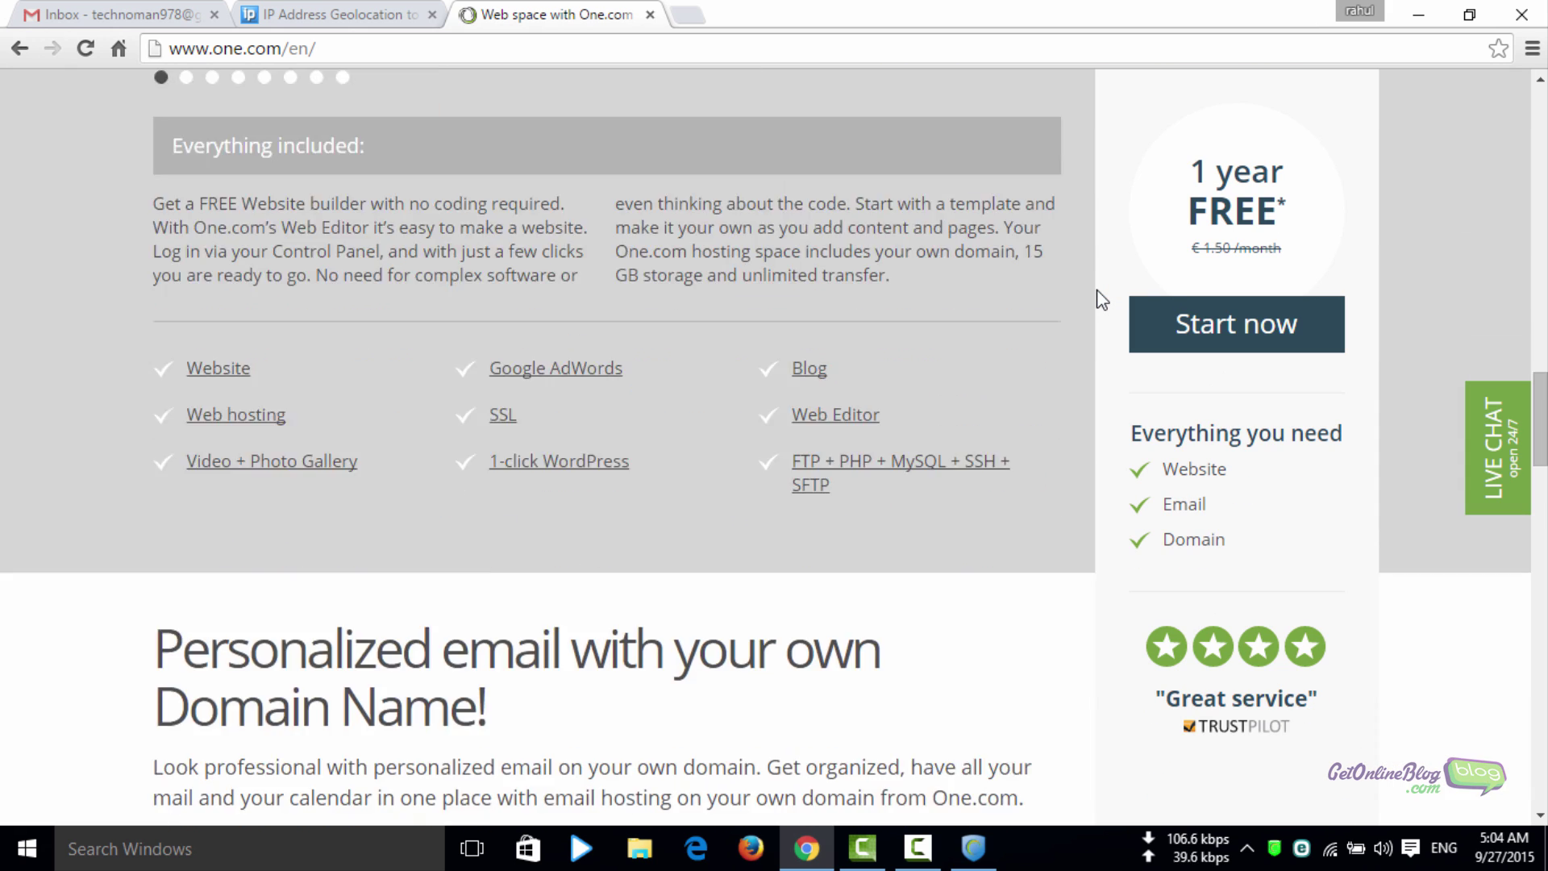
{"action": "scroll", "coordinate": [1102, 300], "scroll_direction": "down", "scroll_amount": 15}
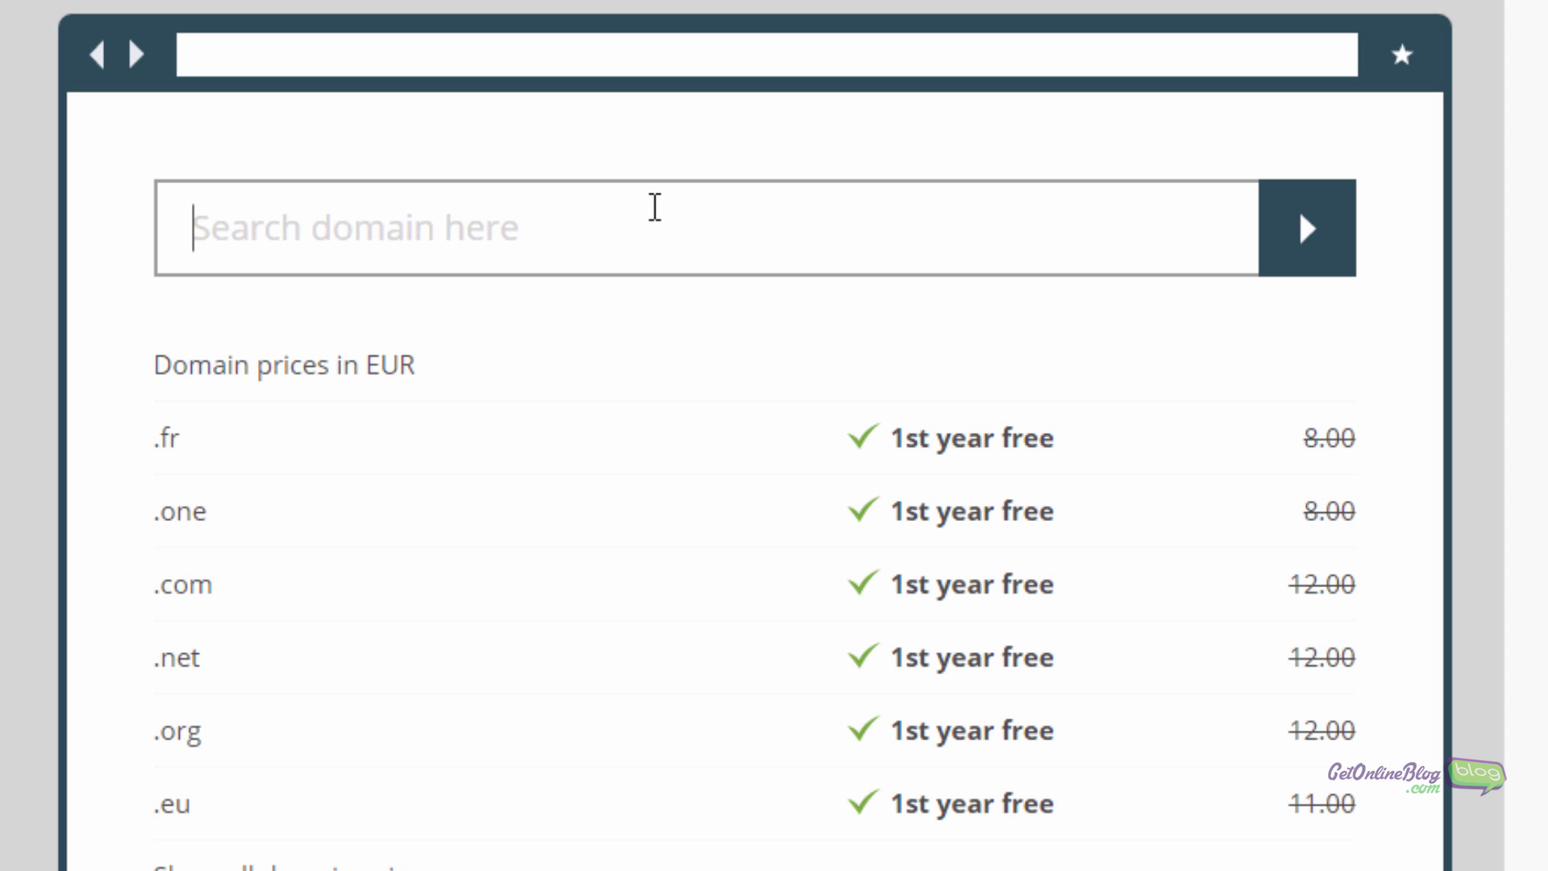
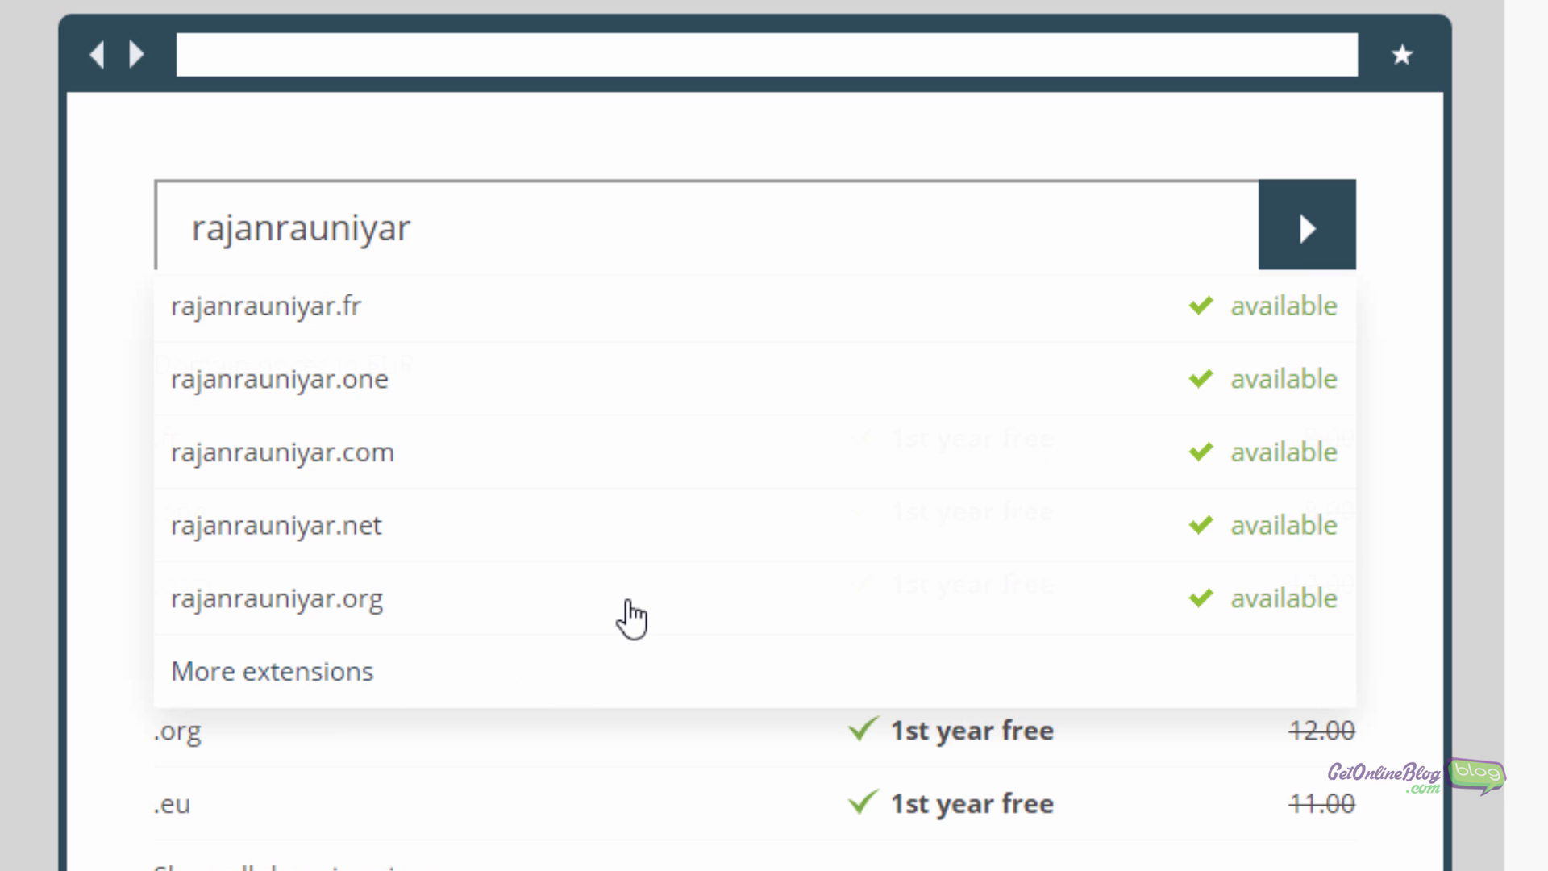
Browse the domain suggestions and add .com to select the .com domain with Web Space Small (15 GB).
{"action": "scroll", "coordinate": [559, 418], "scroll_direction": "down", "scroll_amount": 2}
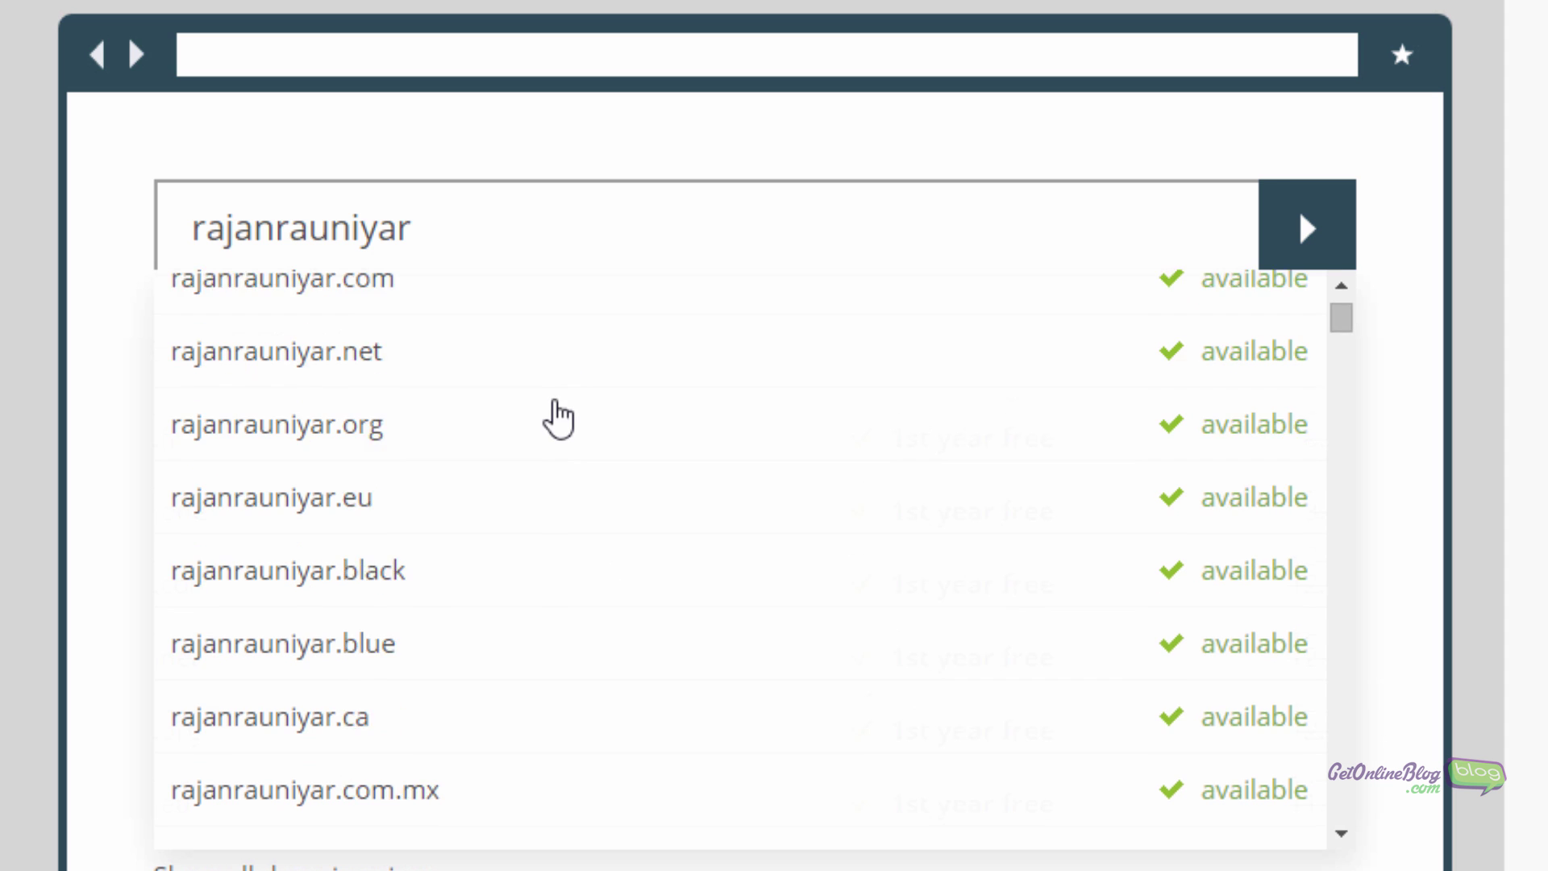
{"action": "scroll", "coordinate": [556, 419], "scroll_direction": "down", "scroll_amount": 5}
{"action": "scroll", "coordinate": [553, 467], "scroll_direction": "up", "scroll_amount": 12}
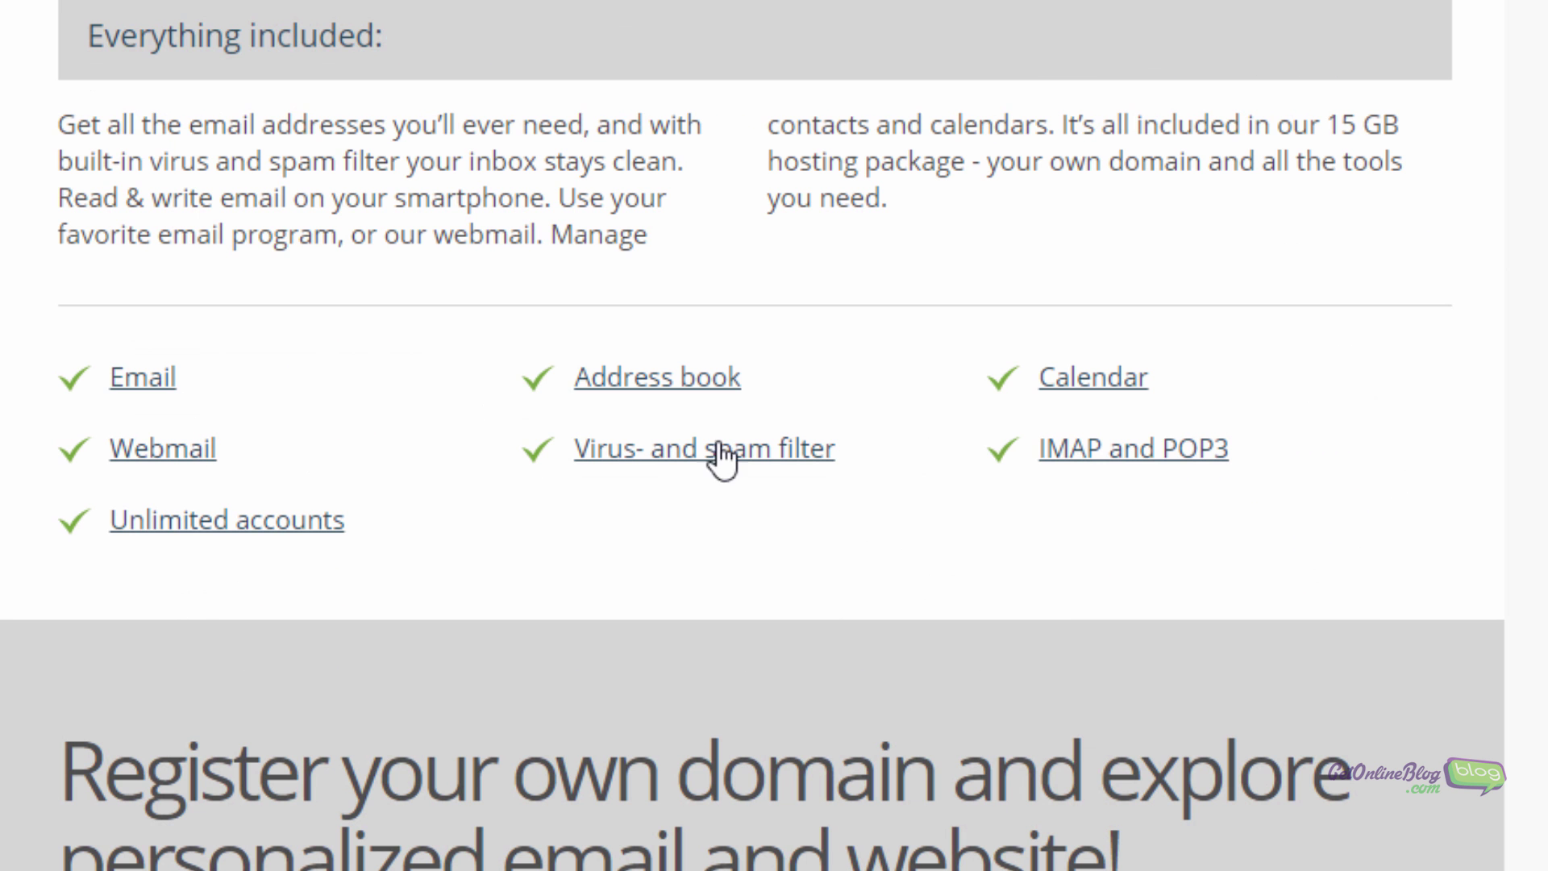
{"action": "scroll", "coordinate": [511, 443], "scroll_direction": "down", "scroll_amount": 6}
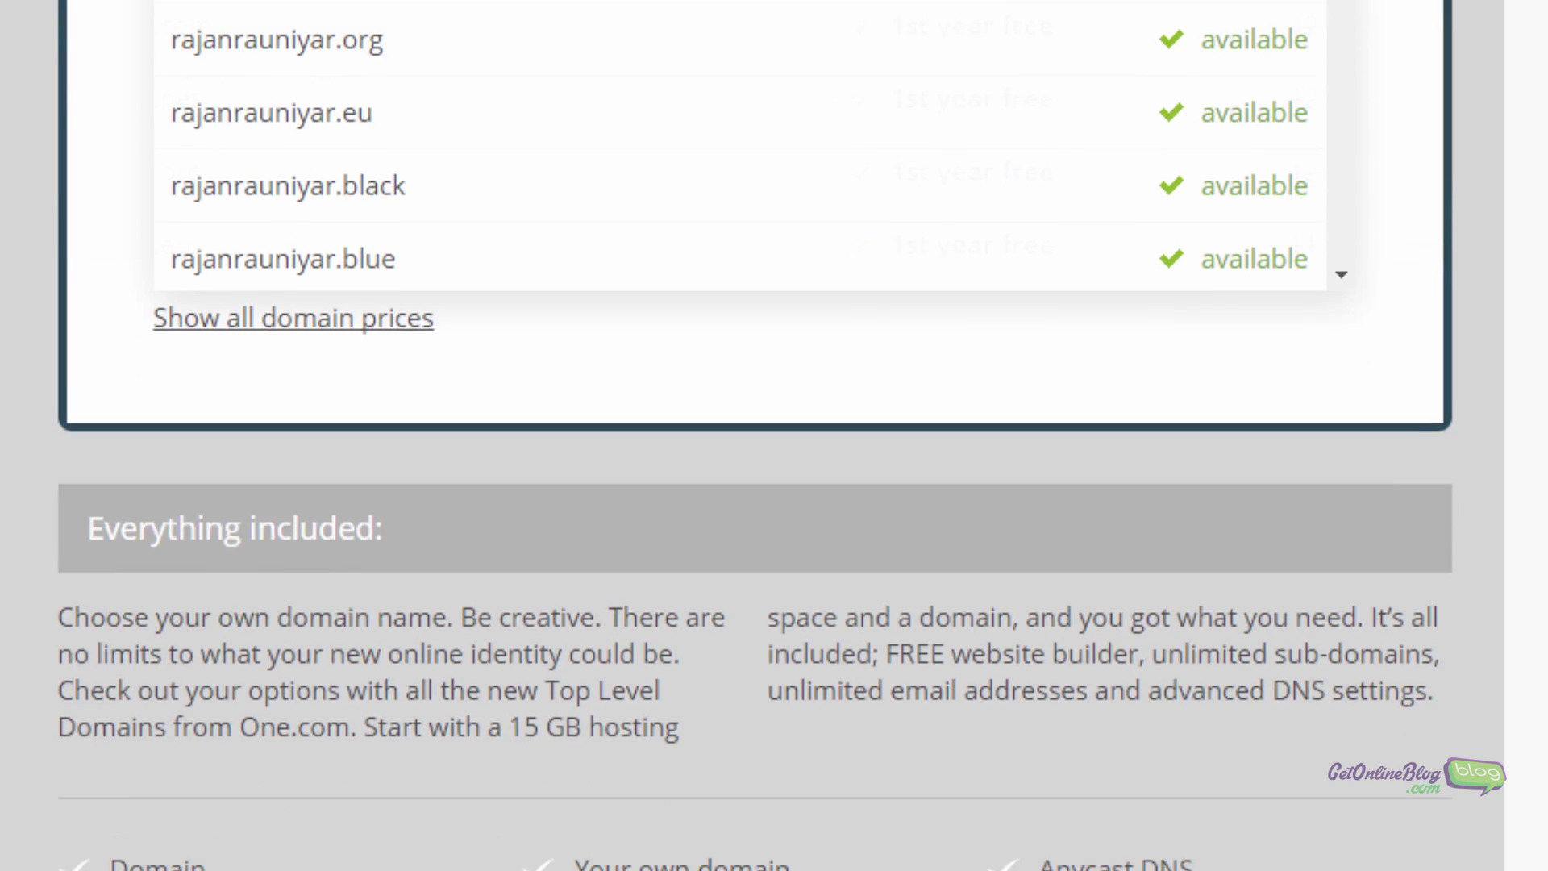
{"action": "scroll", "coordinate": [512, 442], "scroll_direction": "up", "scroll_amount": 4}
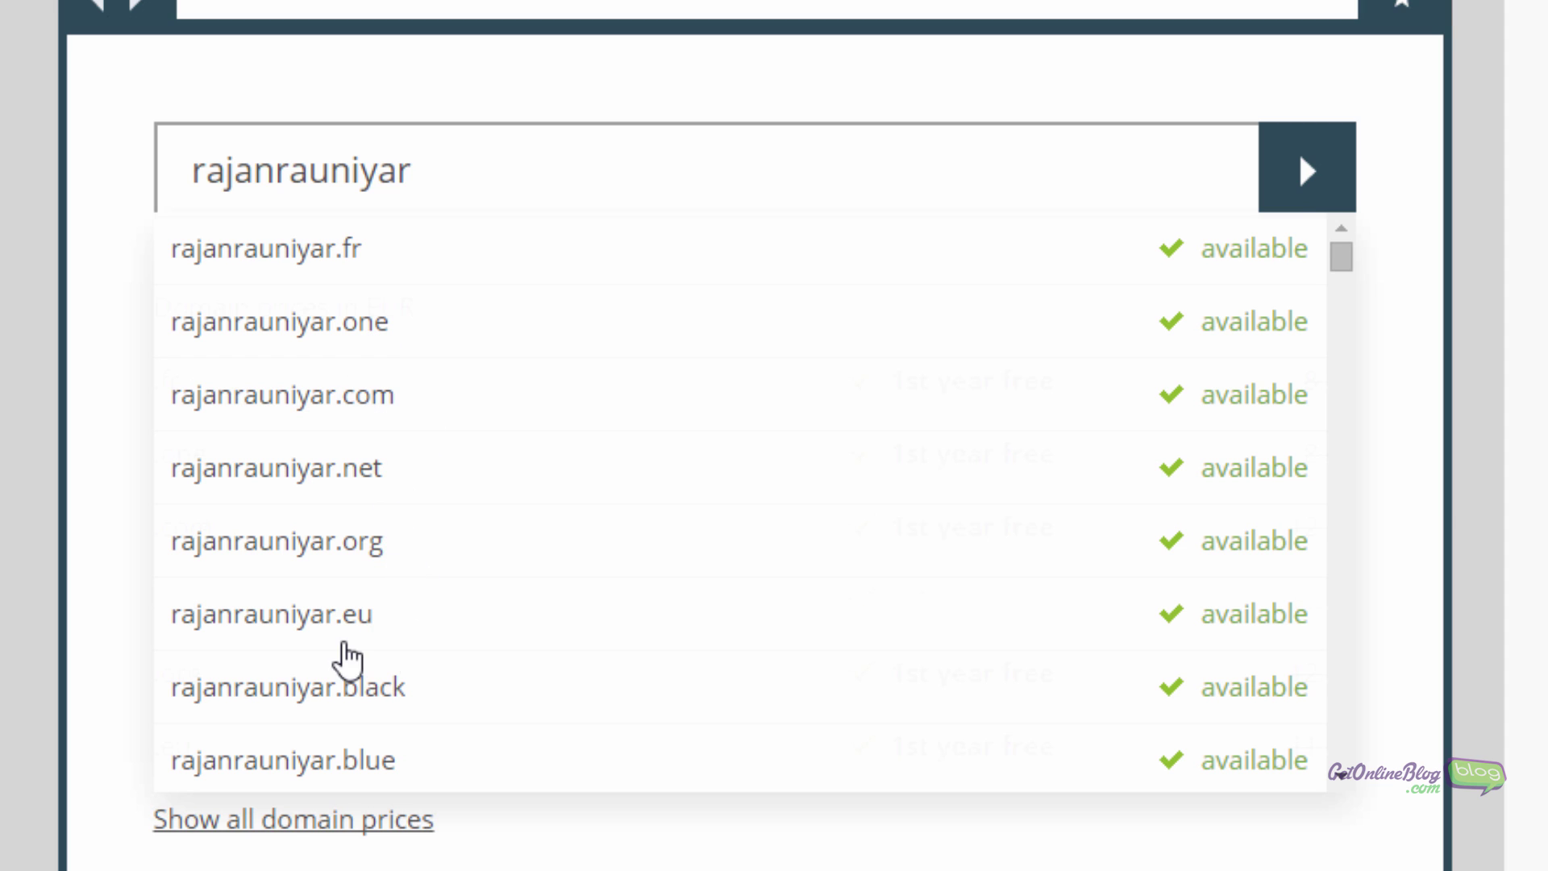
{"action": "scroll", "coordinate": [480, 504], "scroll_direction": "down", "scroll_amount": 4}
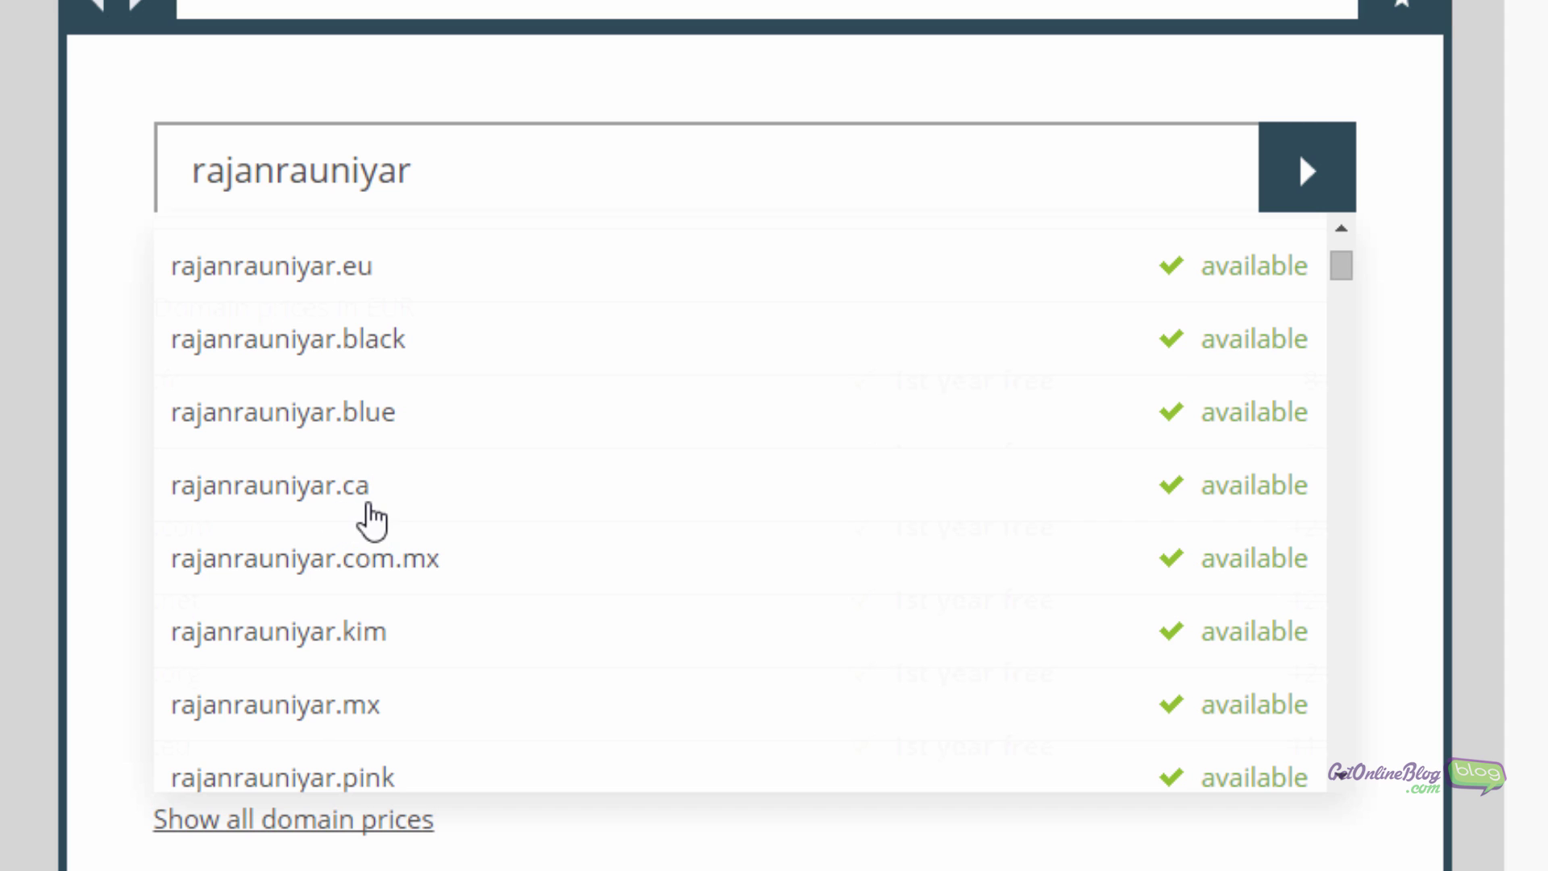
{"action": "scroll", "coordinate": [395, 525], "scroll_direction": "down", "scroll_amount": 2}
{"action": "scroll", "coordinate": [391, 605], "scroll_direction": "down", "scroll_amount": 2}
{"action": "scroll", "coordinate": [476, 581], "scroll_direction": "down", "scroll_amount": 2}
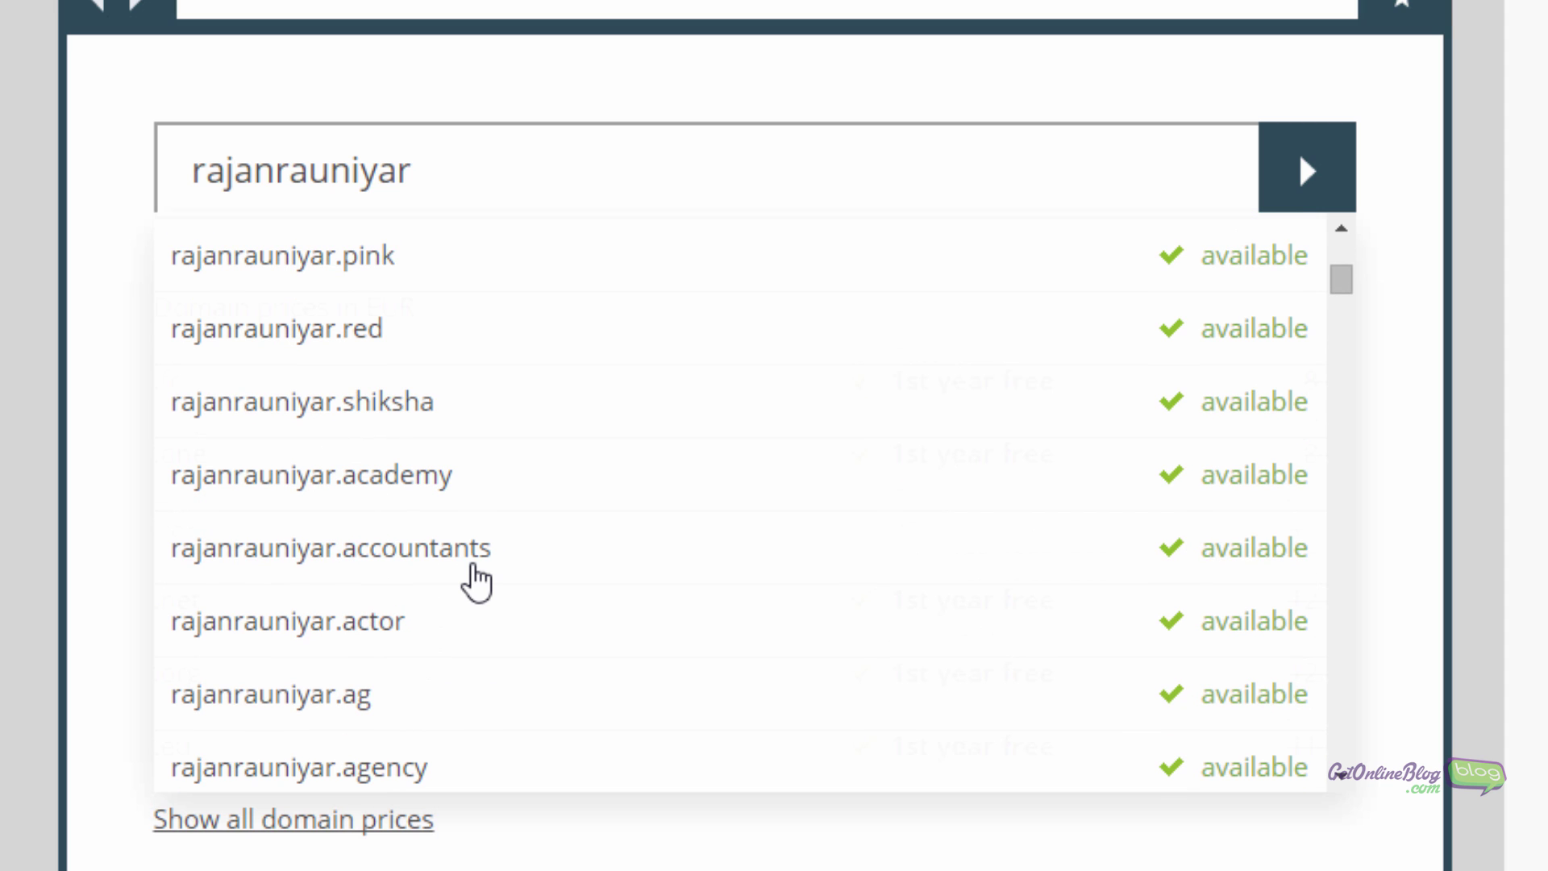
{"action": "scroll", "coordinate": [446, 597], "scroll_direction": "down", "scroll_amount": 4}
{"action": "scroll", "coordinate": [437, 581], "scroll_direction": "down", "scroll_amount": 2}
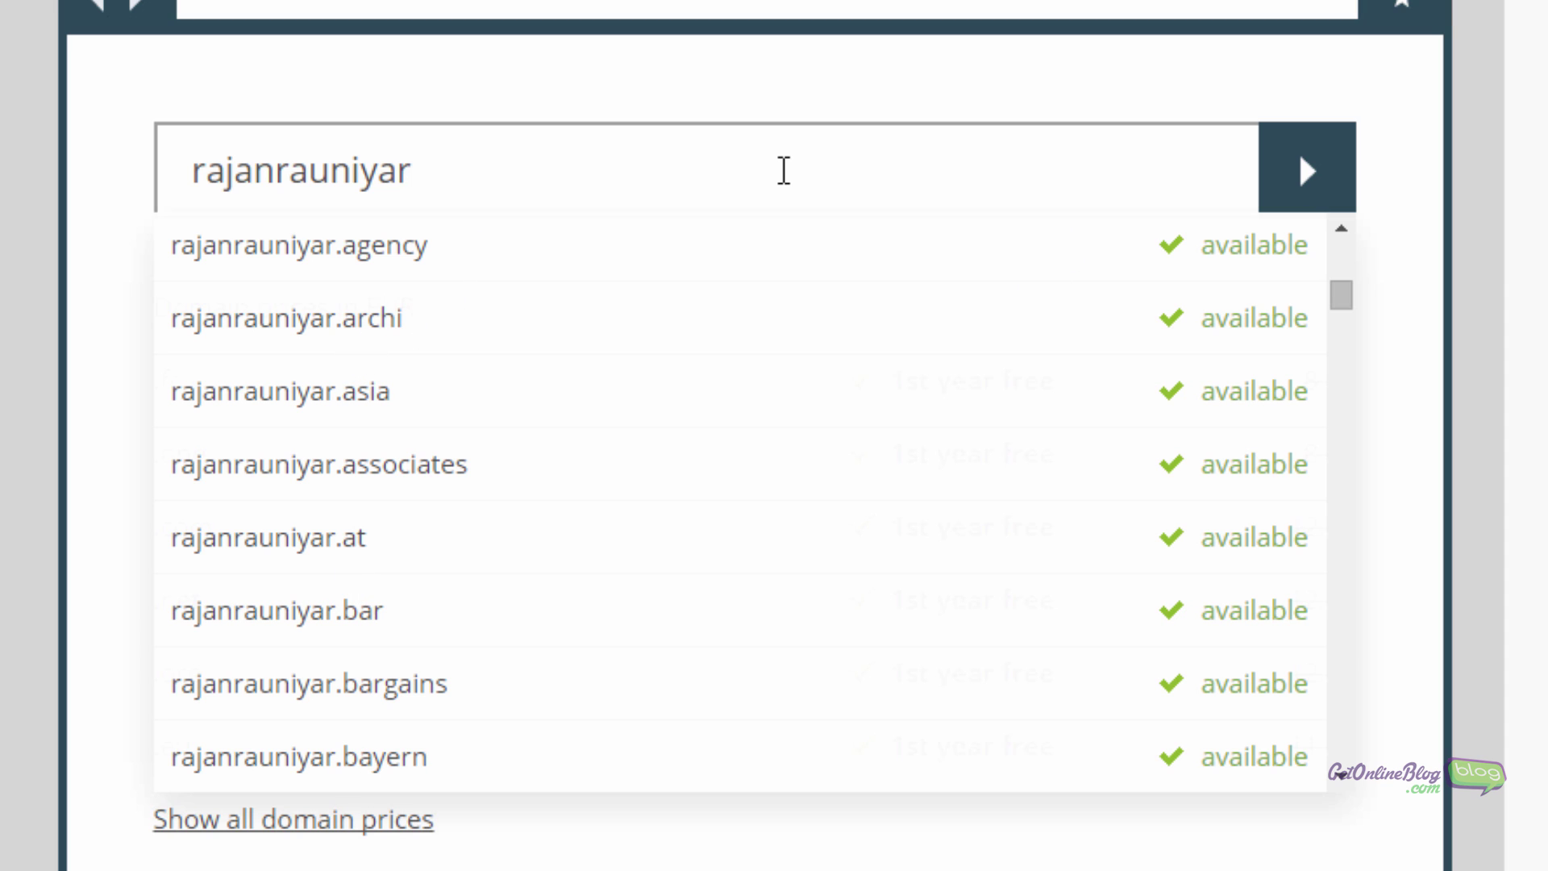
{"action": "type", "text": ".com"}
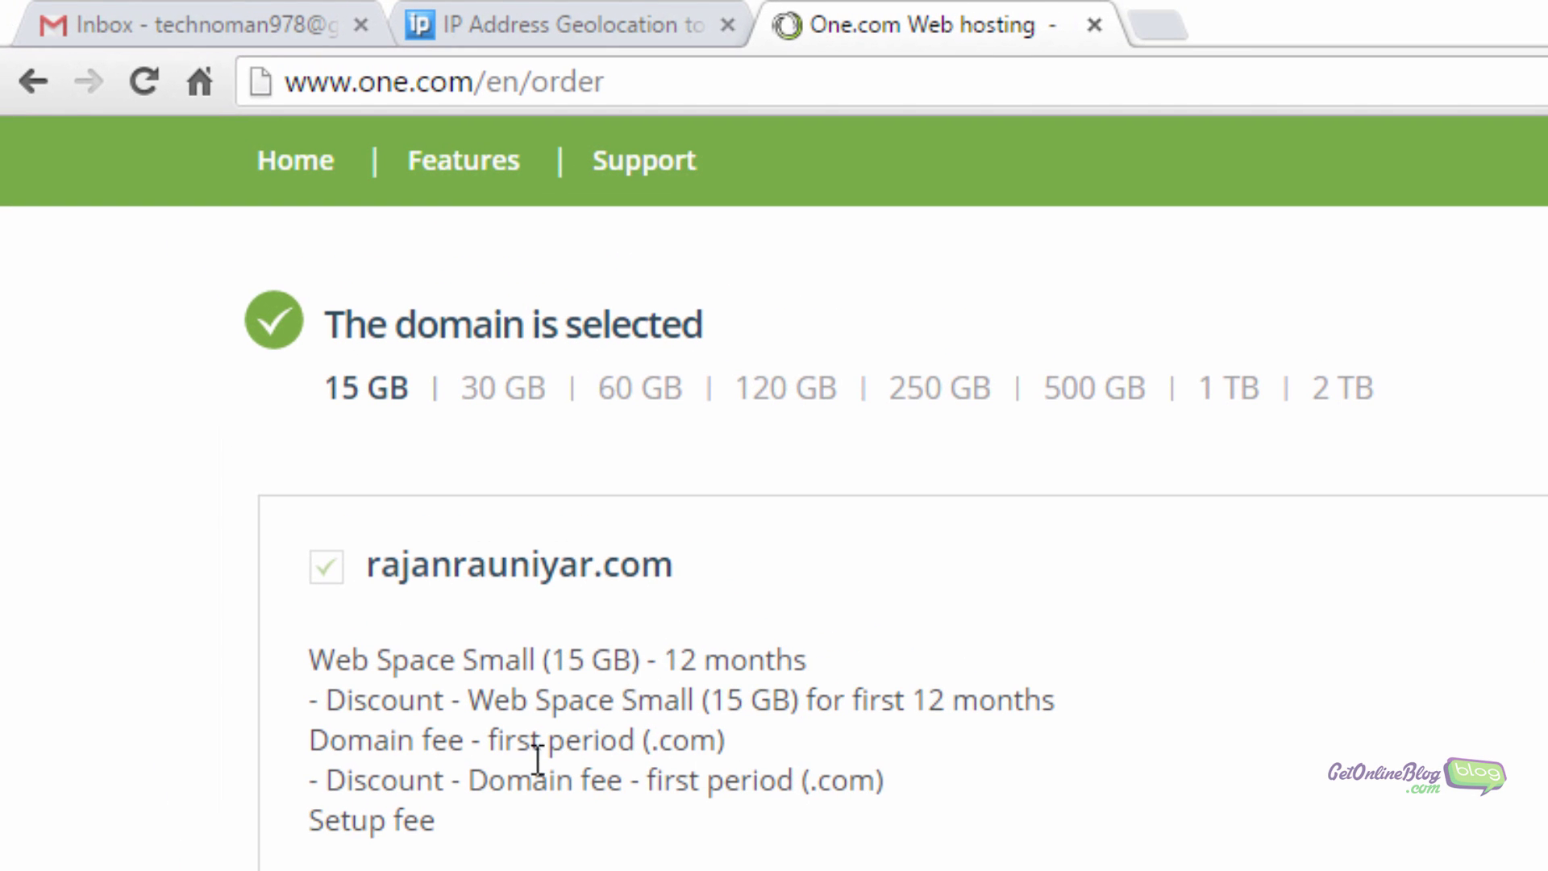
{"action": "left_click_drag", "start_coordinate": [326, 740], "coordinate": [733, 743]}
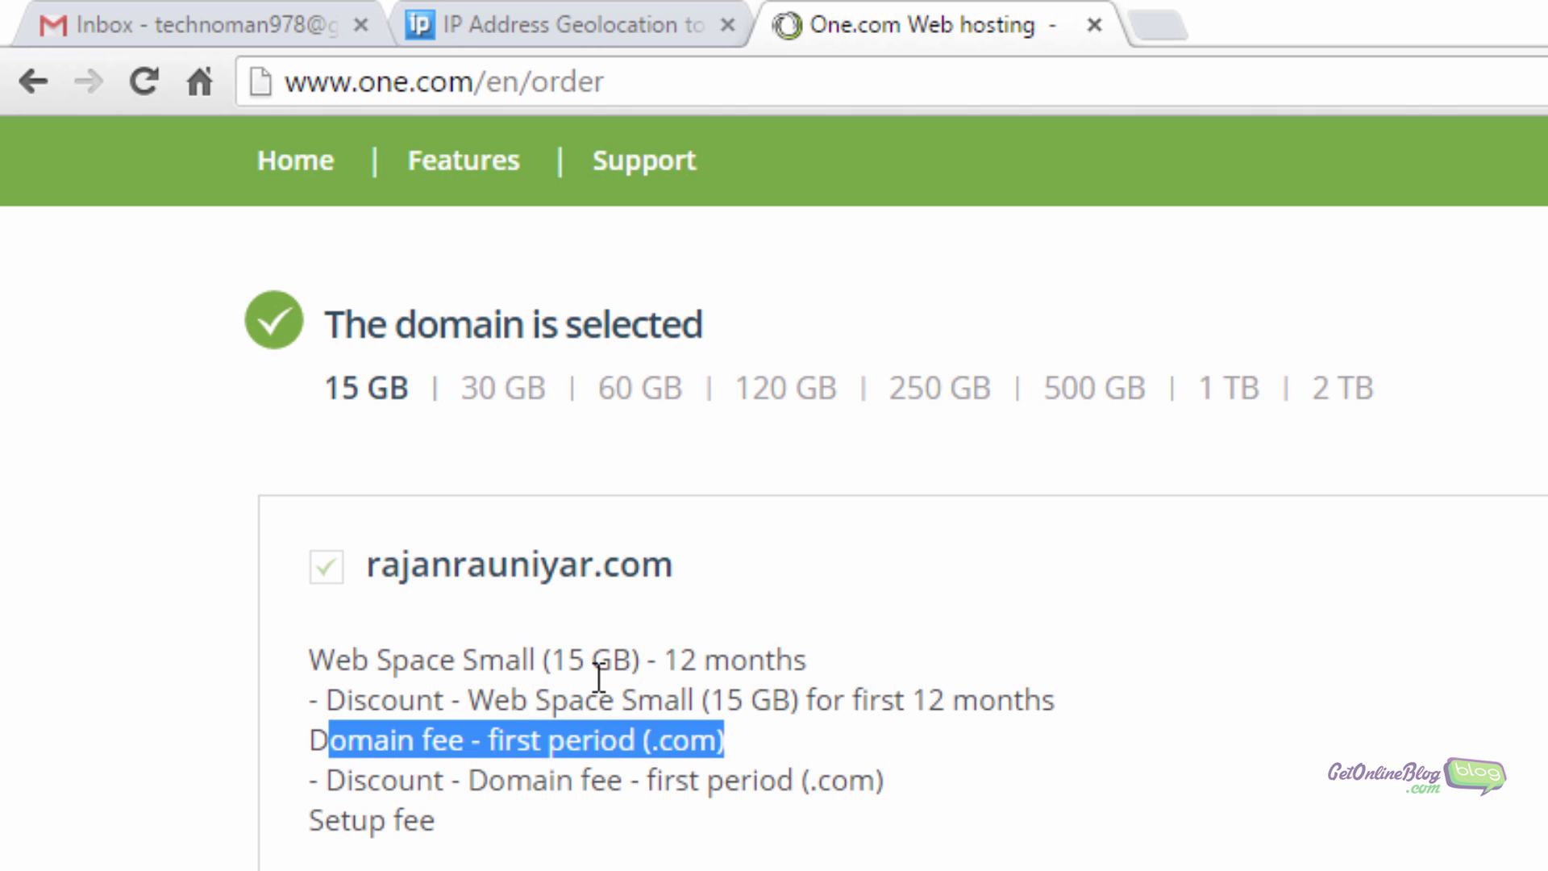
{"action": "left_click_drag", "start_coordinate": [595, 661], "coordinate": [1051, 700]}
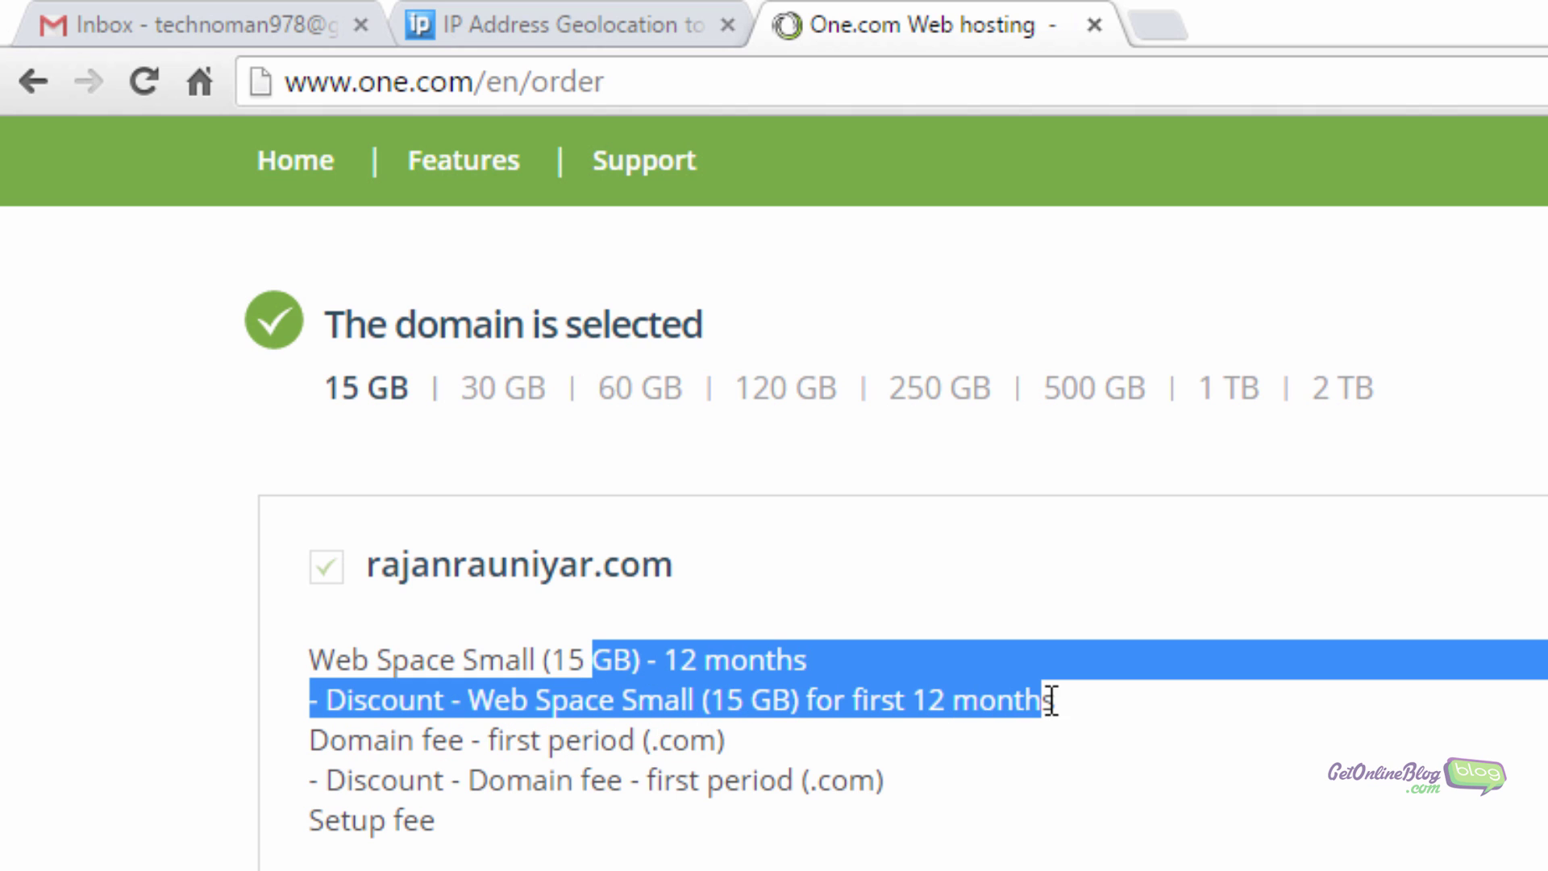
{"action": "left_click_drag", "start_coordinate": [564, 740], "coordinate": [718, 742]}
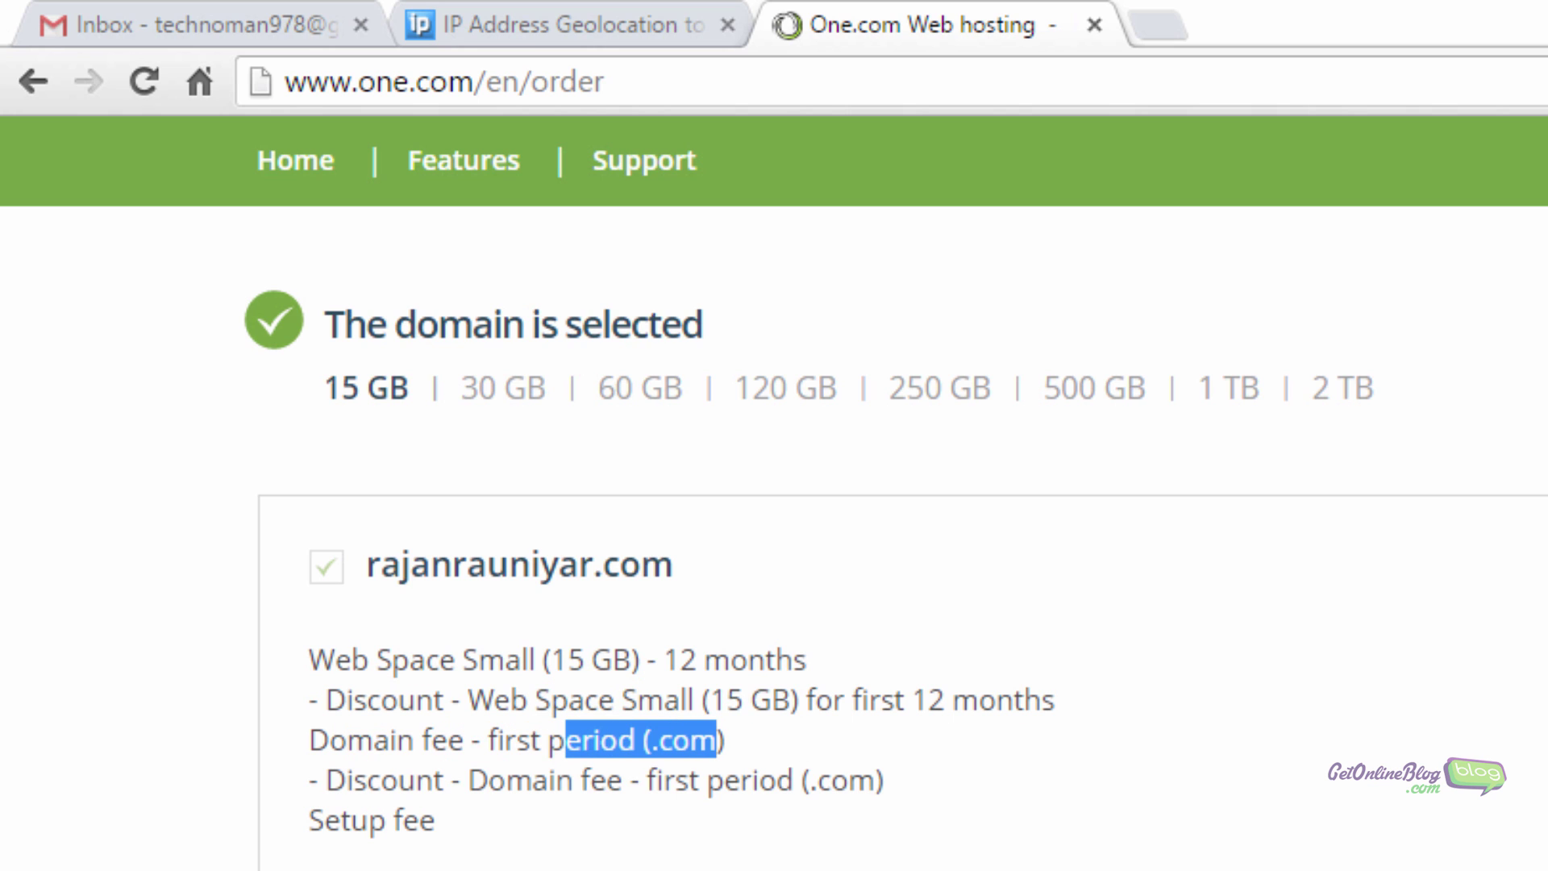
{"action": "left_click", "coordinate": [718, 742]}
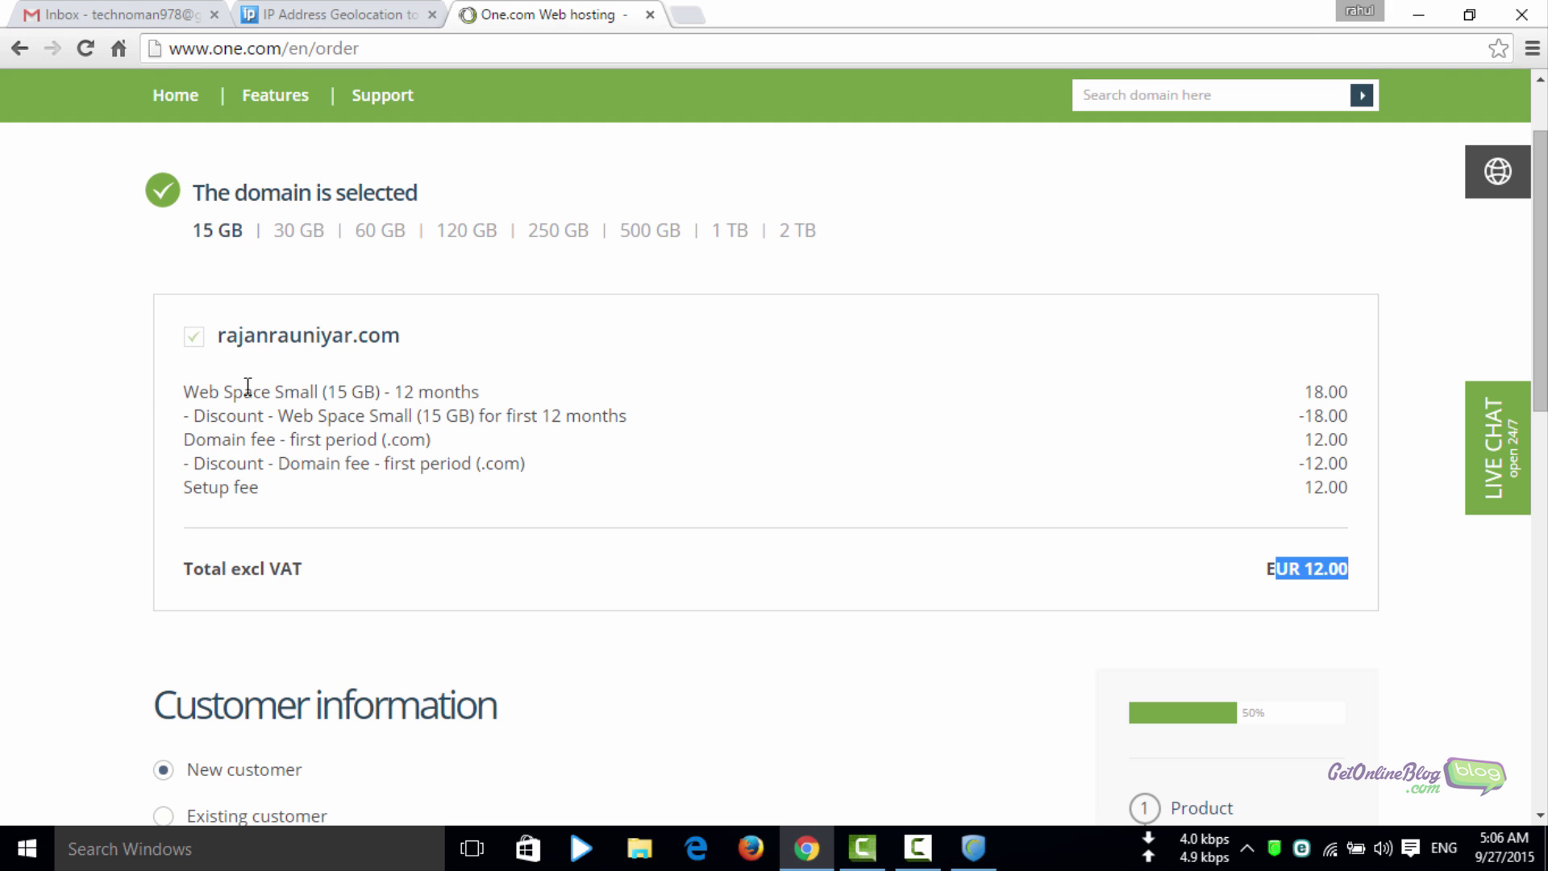
{"action": "left_click_drag", "start_coordinate": [211, 335], "coordinate": [530, 348]}
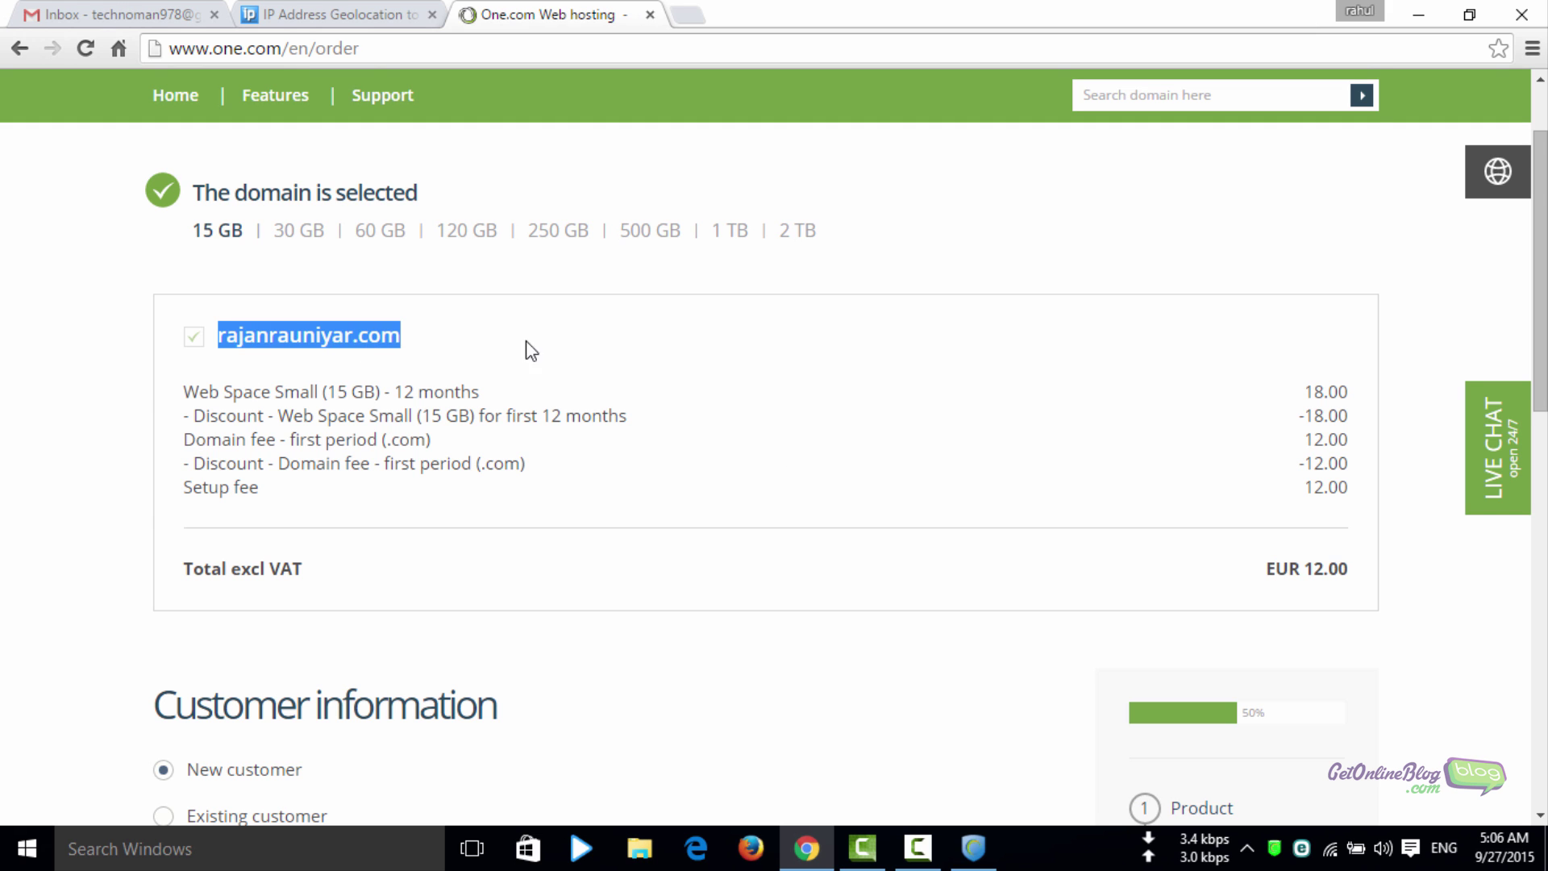
{"action": "left_click", "coordinate": [1140, 99]}
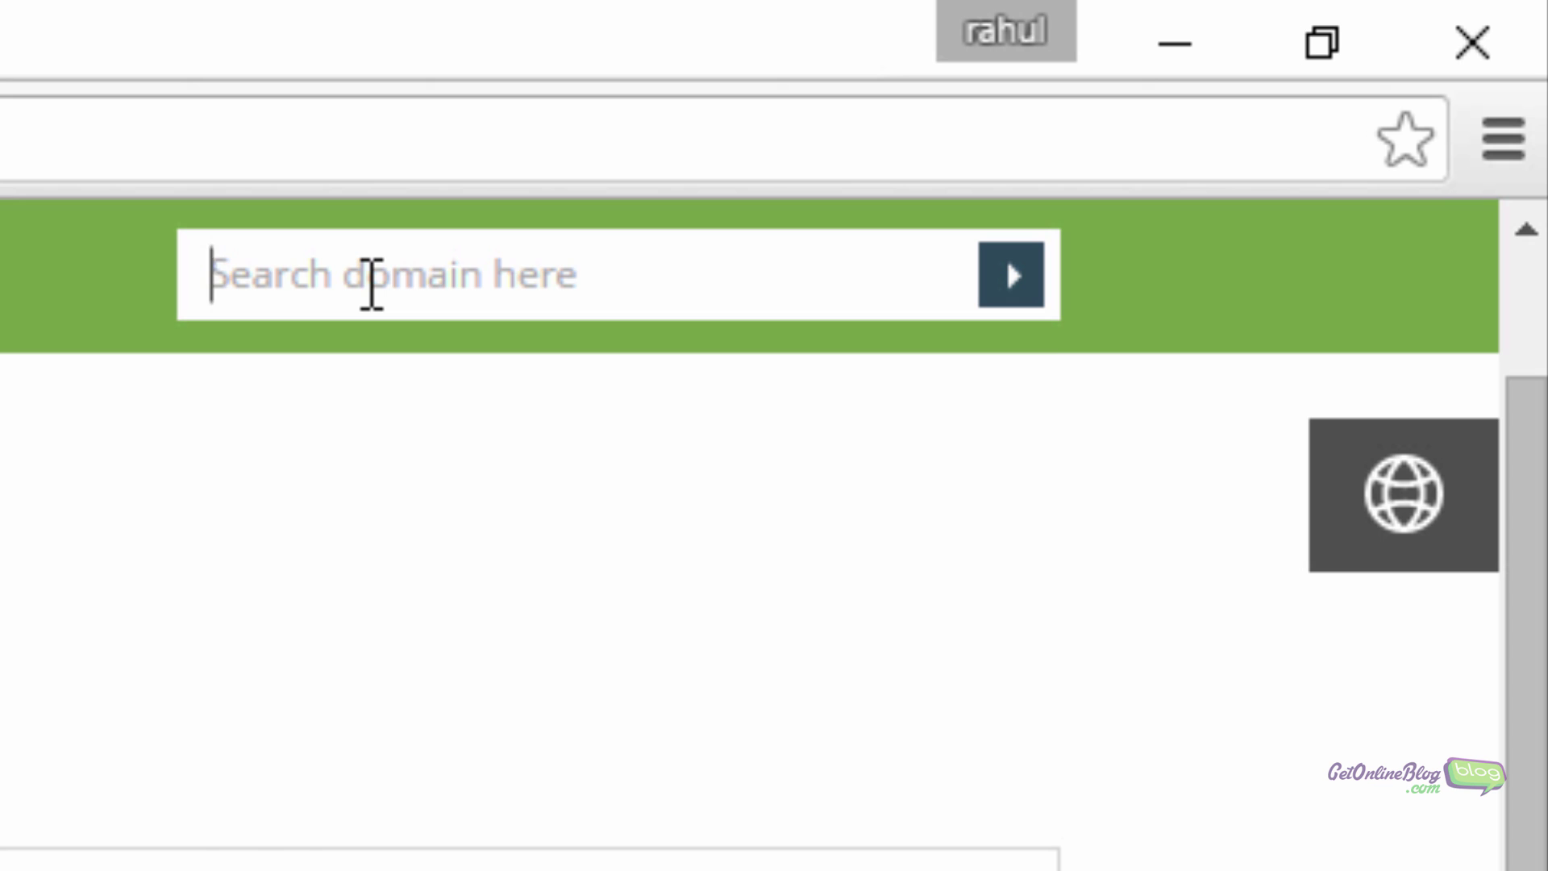
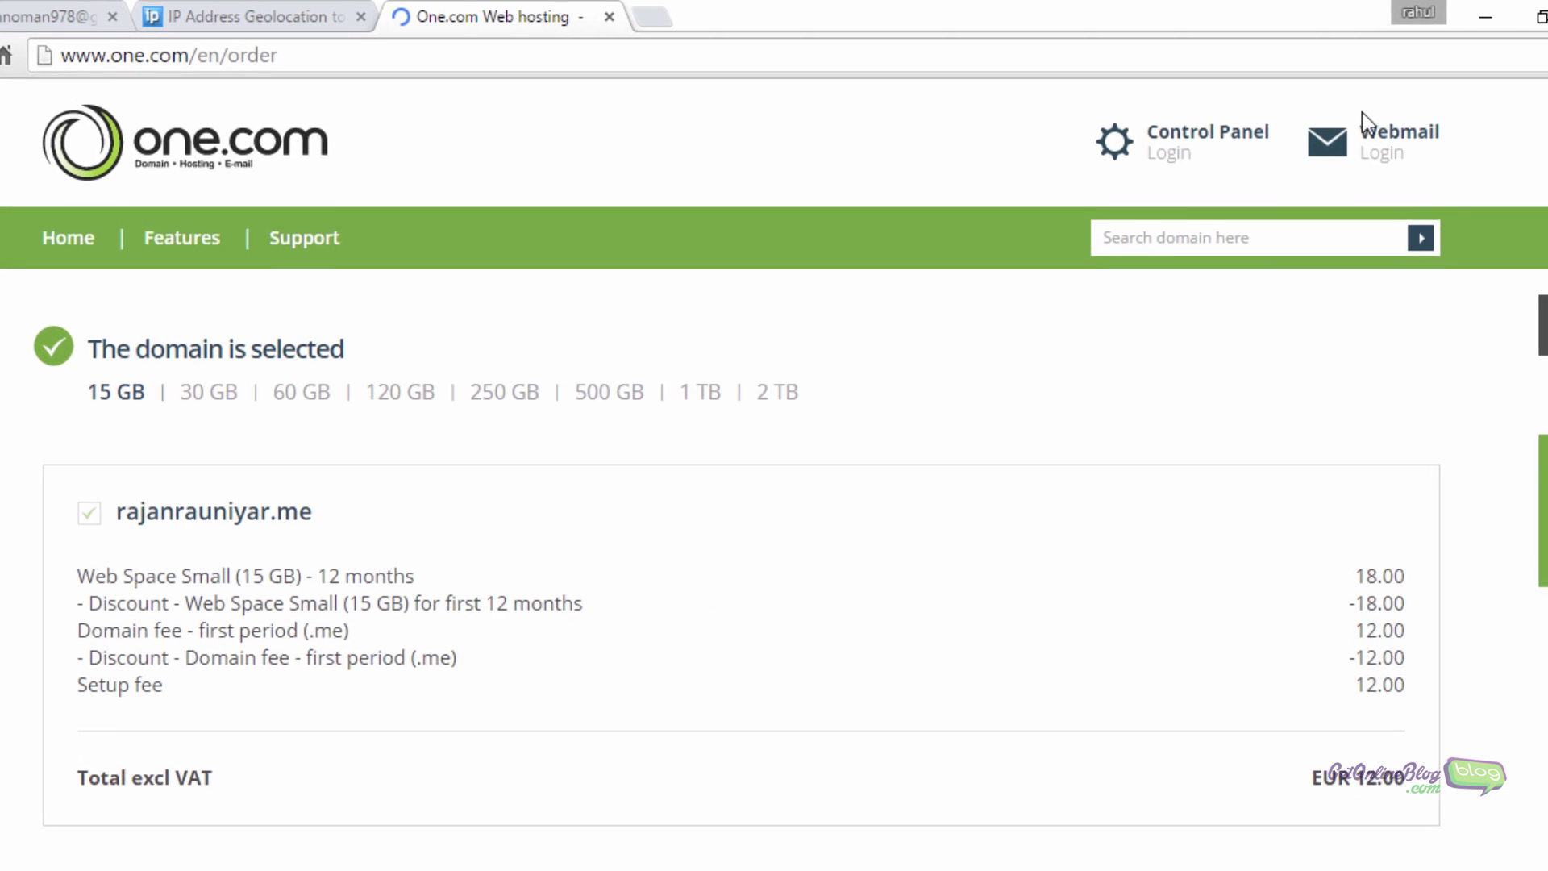
Scroll the .me order page (15 GB, EUR 12.00) down to Customer information.
{"action": "scroll", "coordinate": [465, 471], "scroll_direction": "down", "scroll_amount": 3}
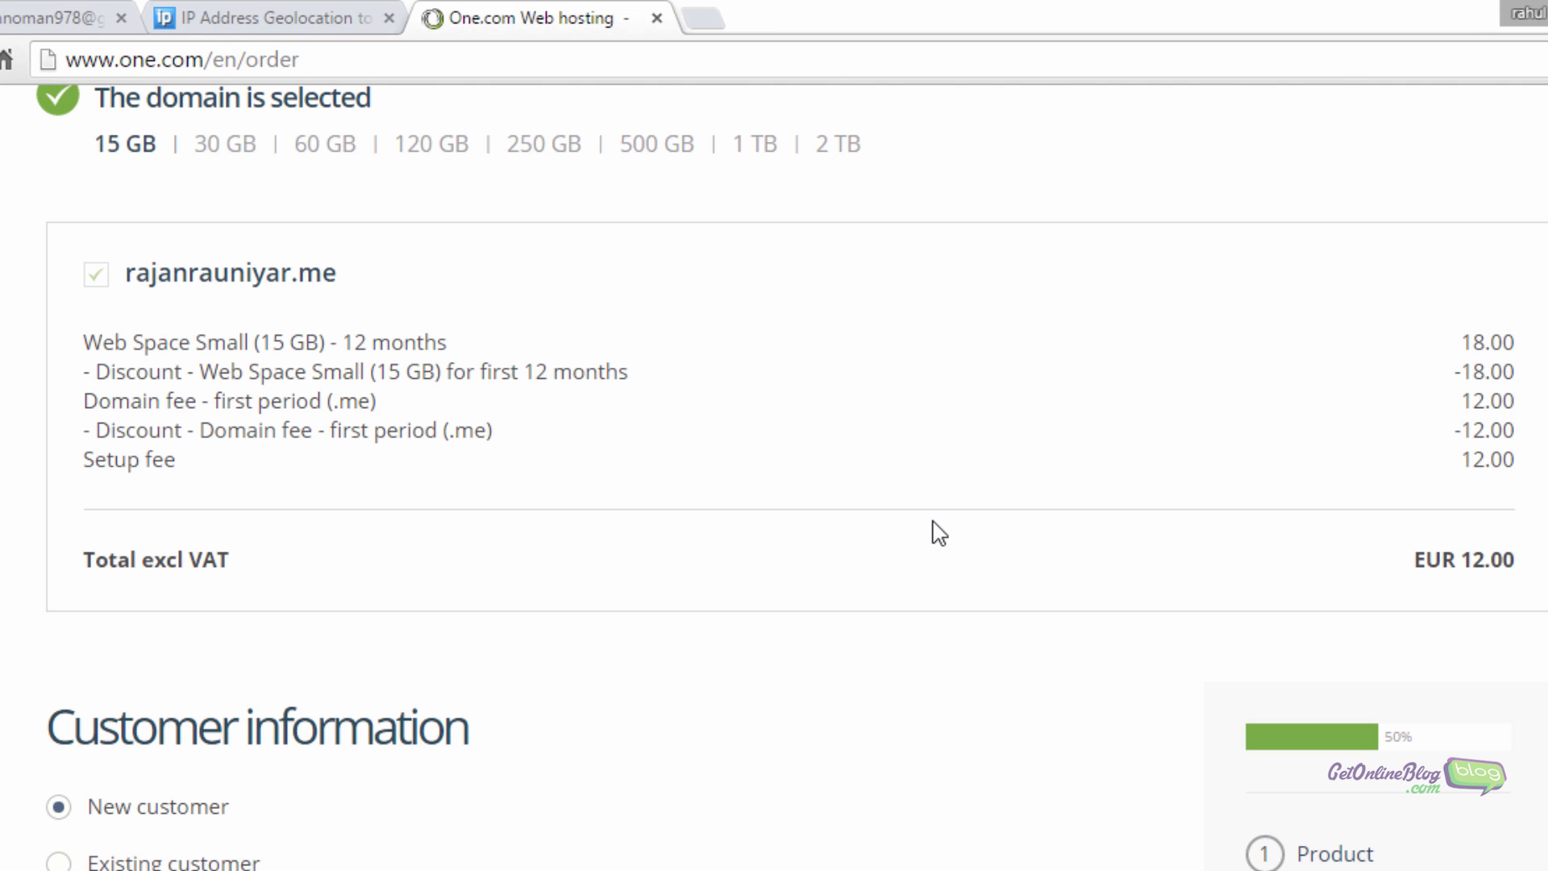
{"action": "scroll", "coordinate": [933, 539], "scroll_direction": "down", "scroll_amount": 5}
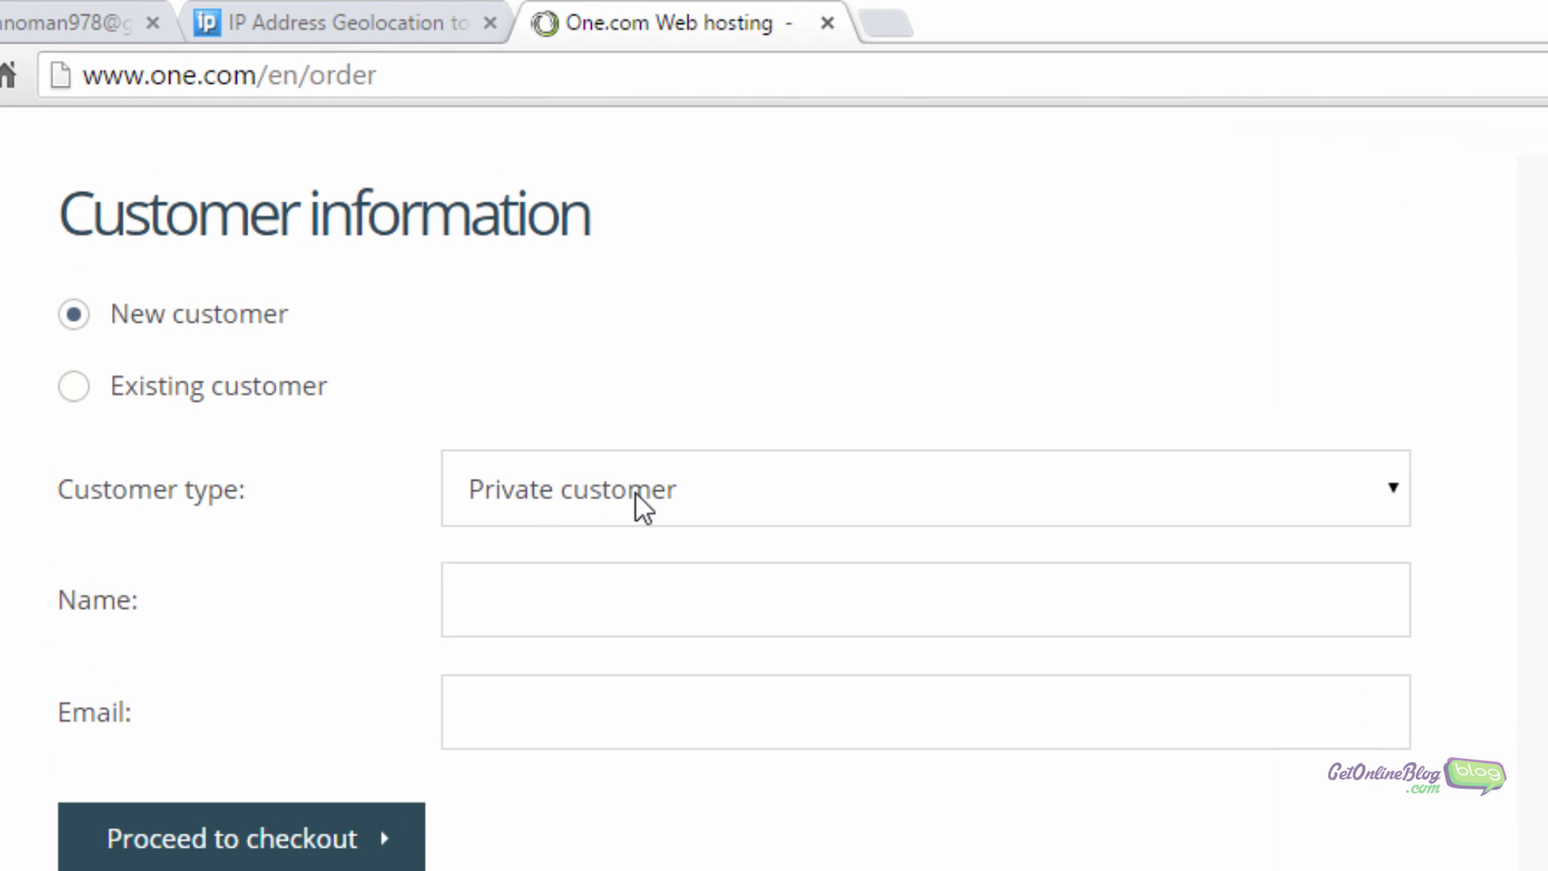
Enter the customer's full name in the Name field of the new-customer form.
{"action": "left_click", "coordinate": [542, 605]}
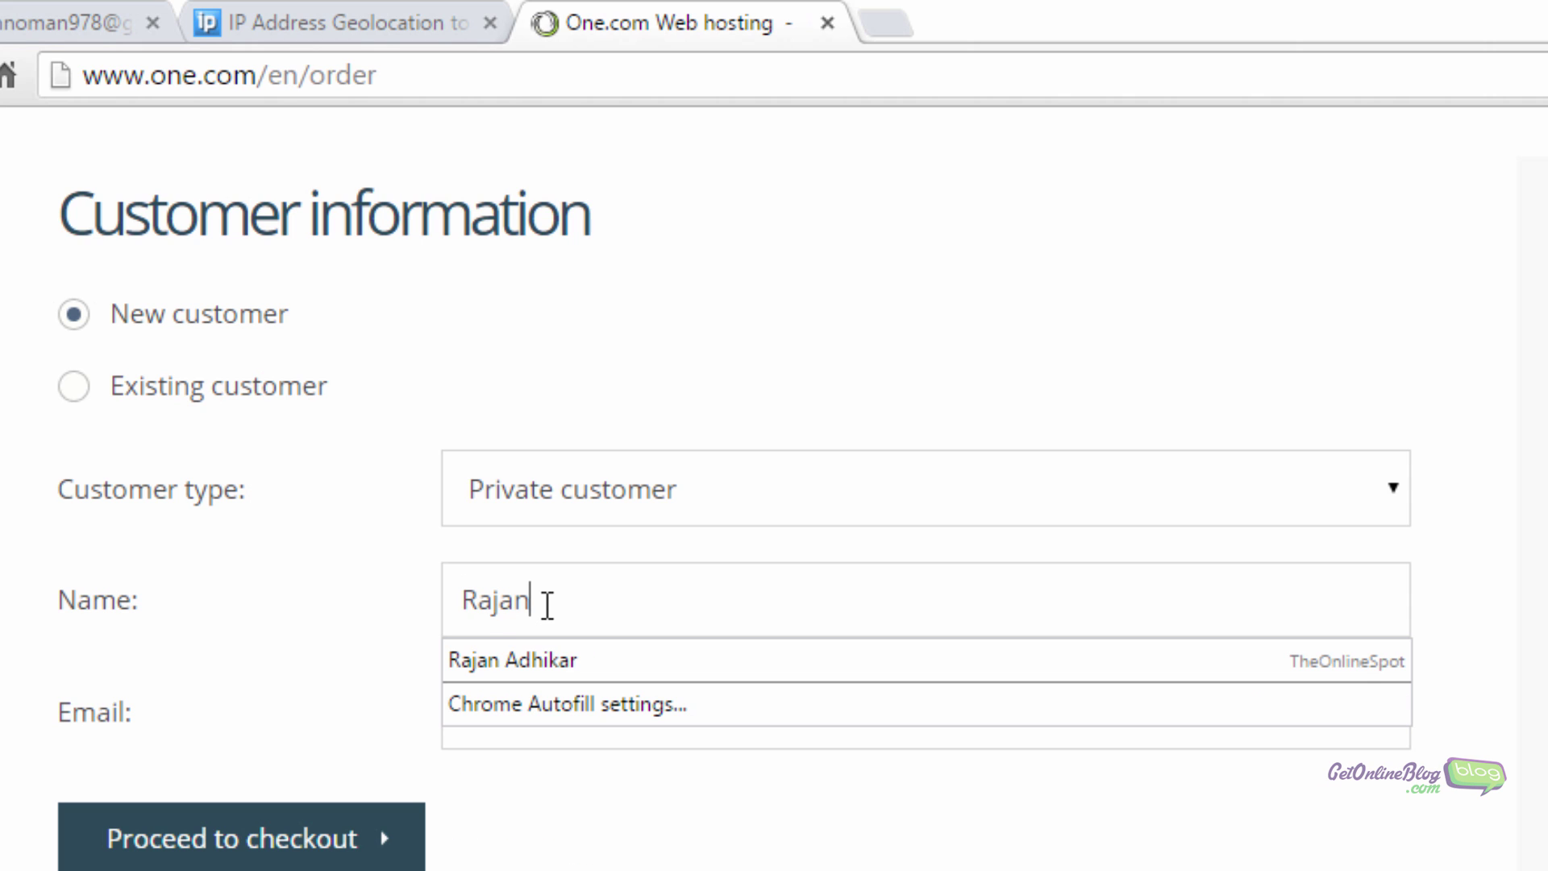
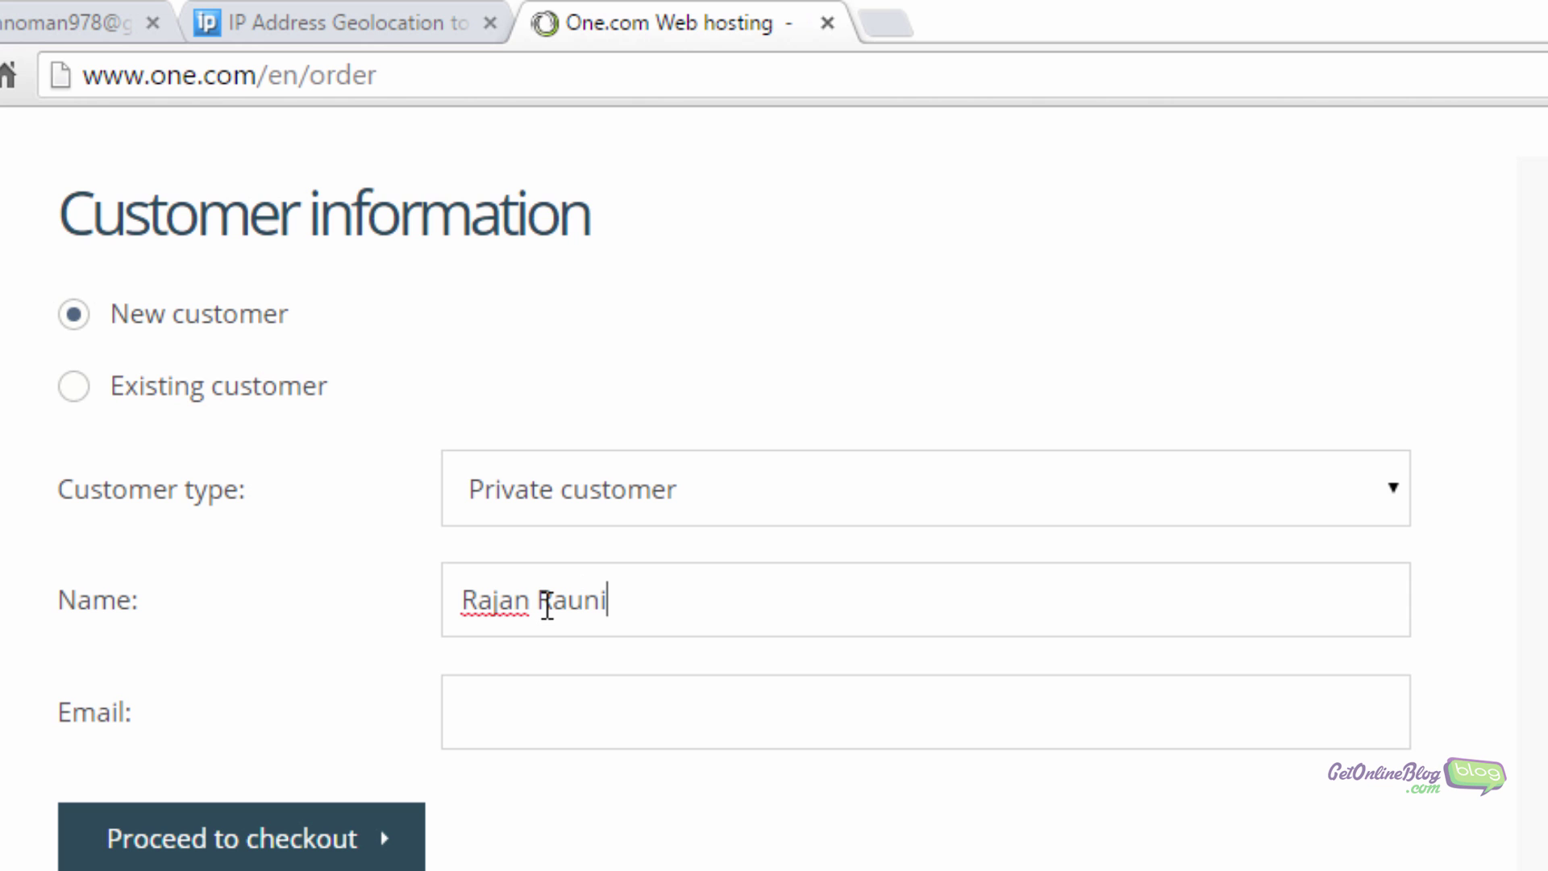
{"action": "left_click", "coordinate": [525, 706]}
Paste the Gmail account's e-mail address into One.com's Email field and proceed to checkout.
{"action": "key", "text": "ctrl+1"}
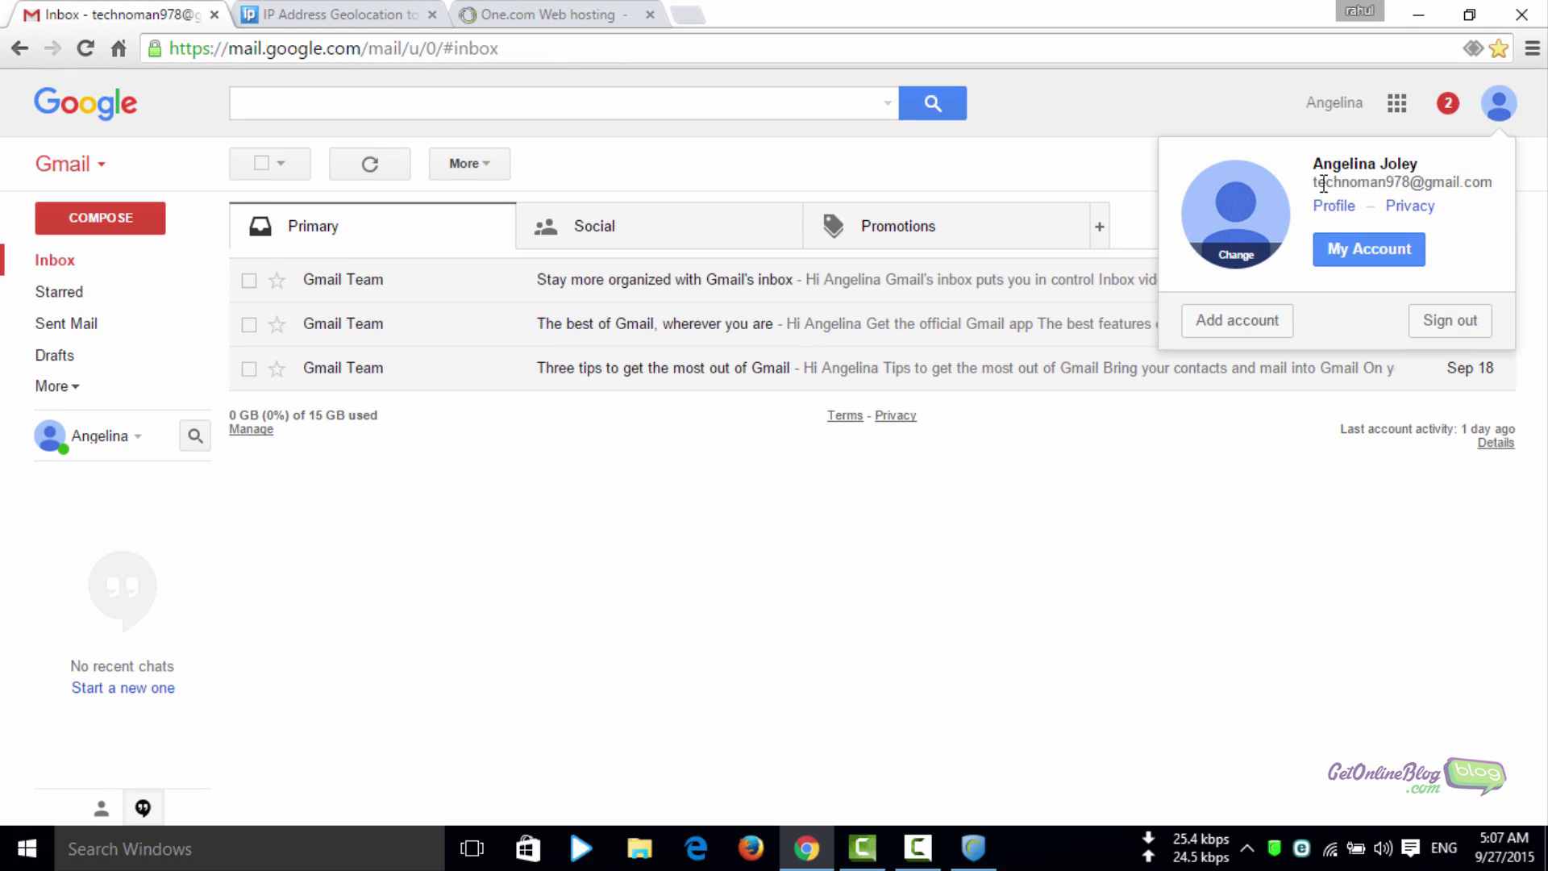
{"action": "left_click_drag", "start_coordinate": [1315, 182], "coordinate": [1492, 184]}
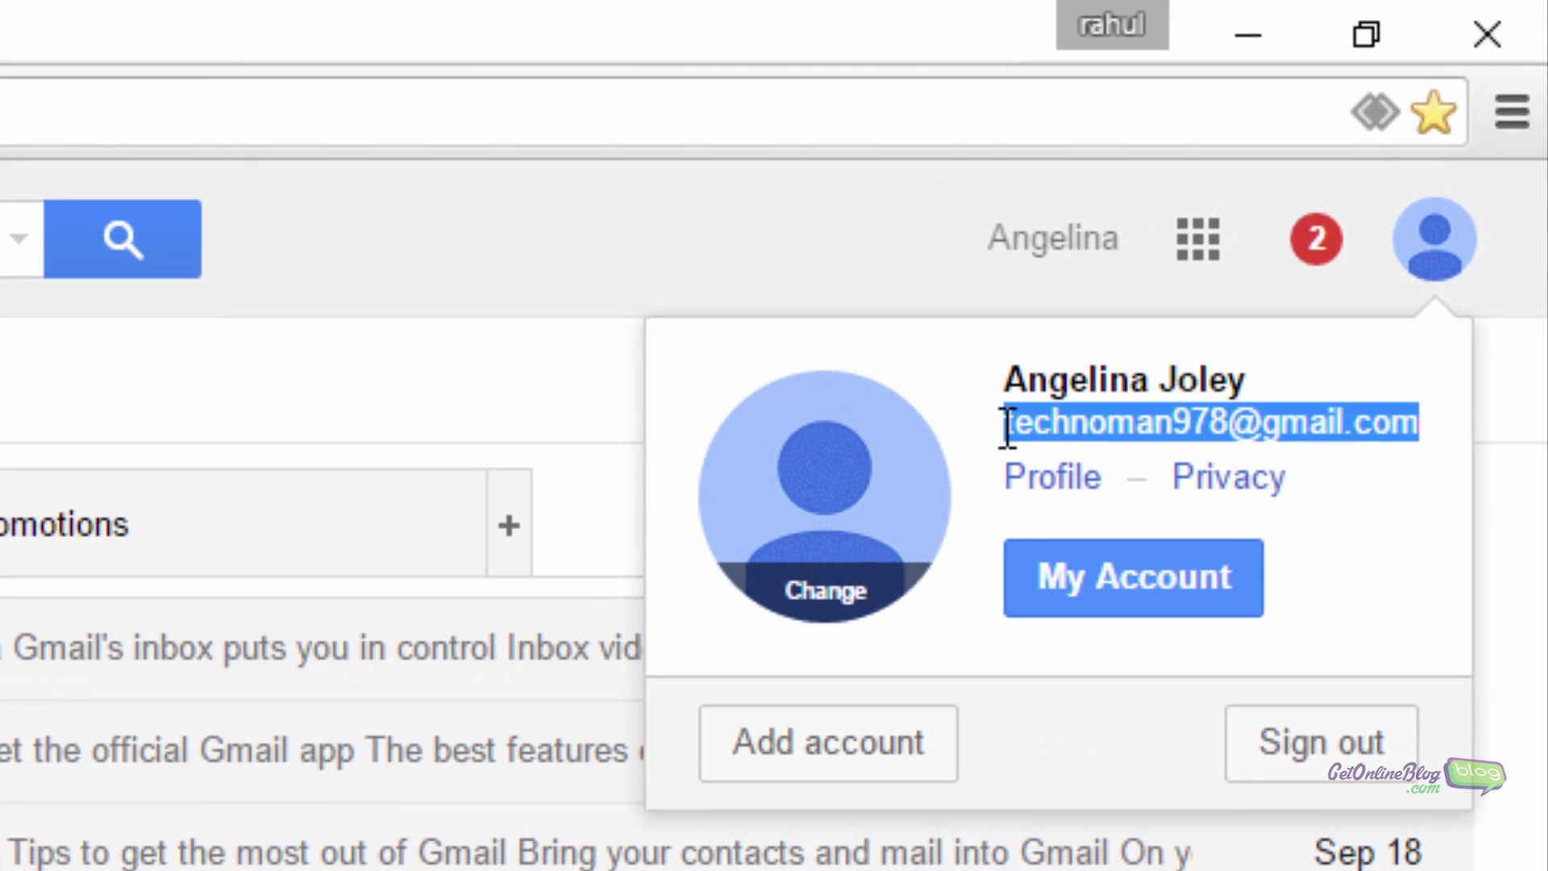
{"action": "key", "text": "ctrl+c"}
{"action": "key", "text": "ctrl+3"}
{"action": "left_click", "coordinate": [691, 525]}
{"action": "key", "text": "ctrl+v"}
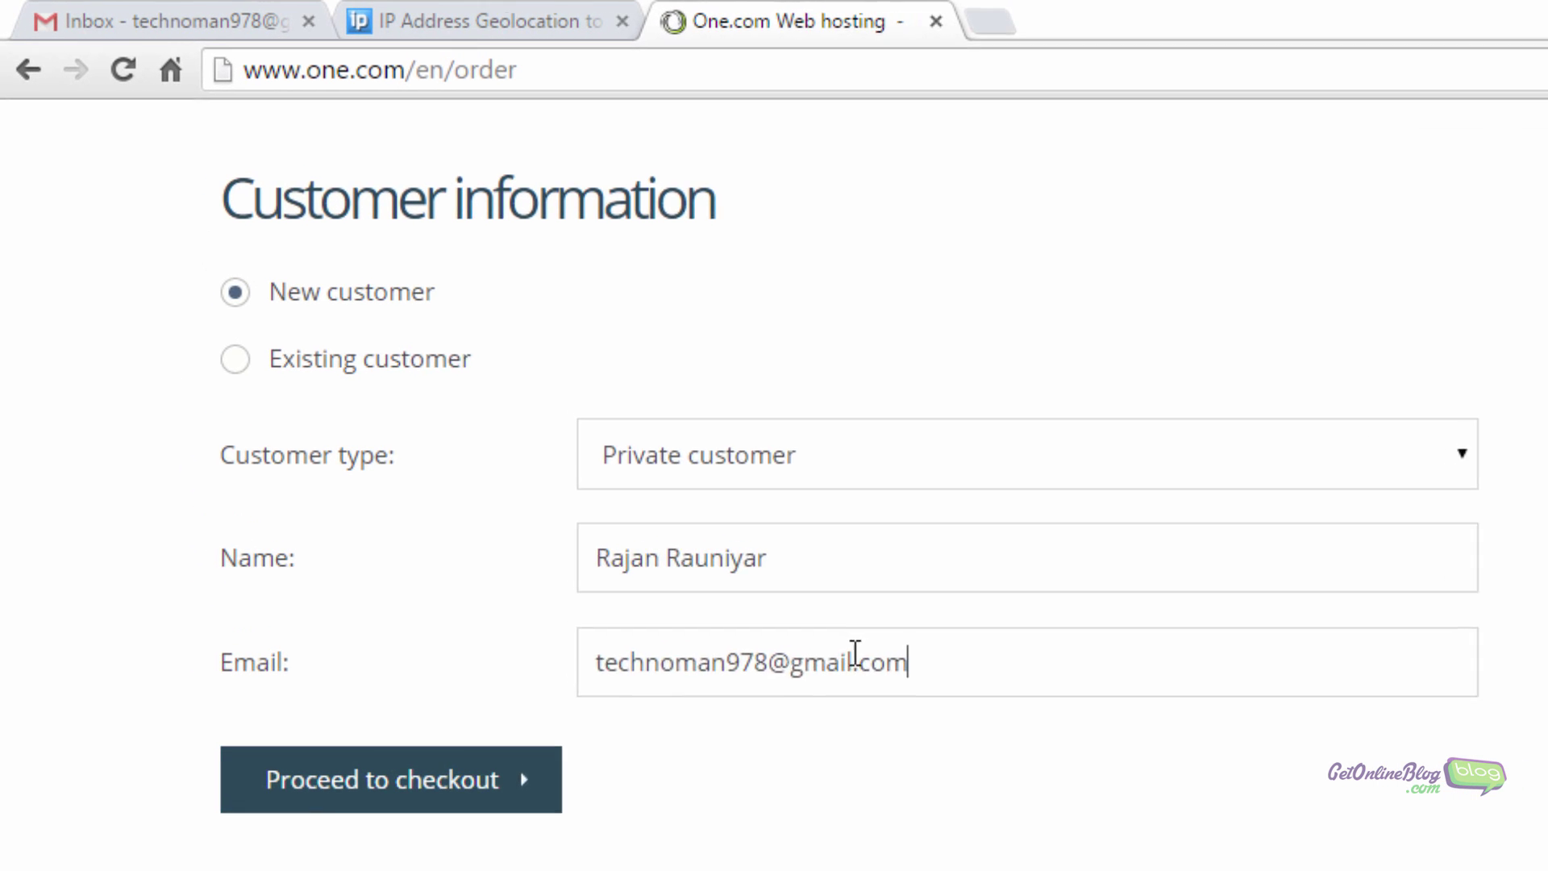
{"action": "left_click", "coordinate": [533, 792]}
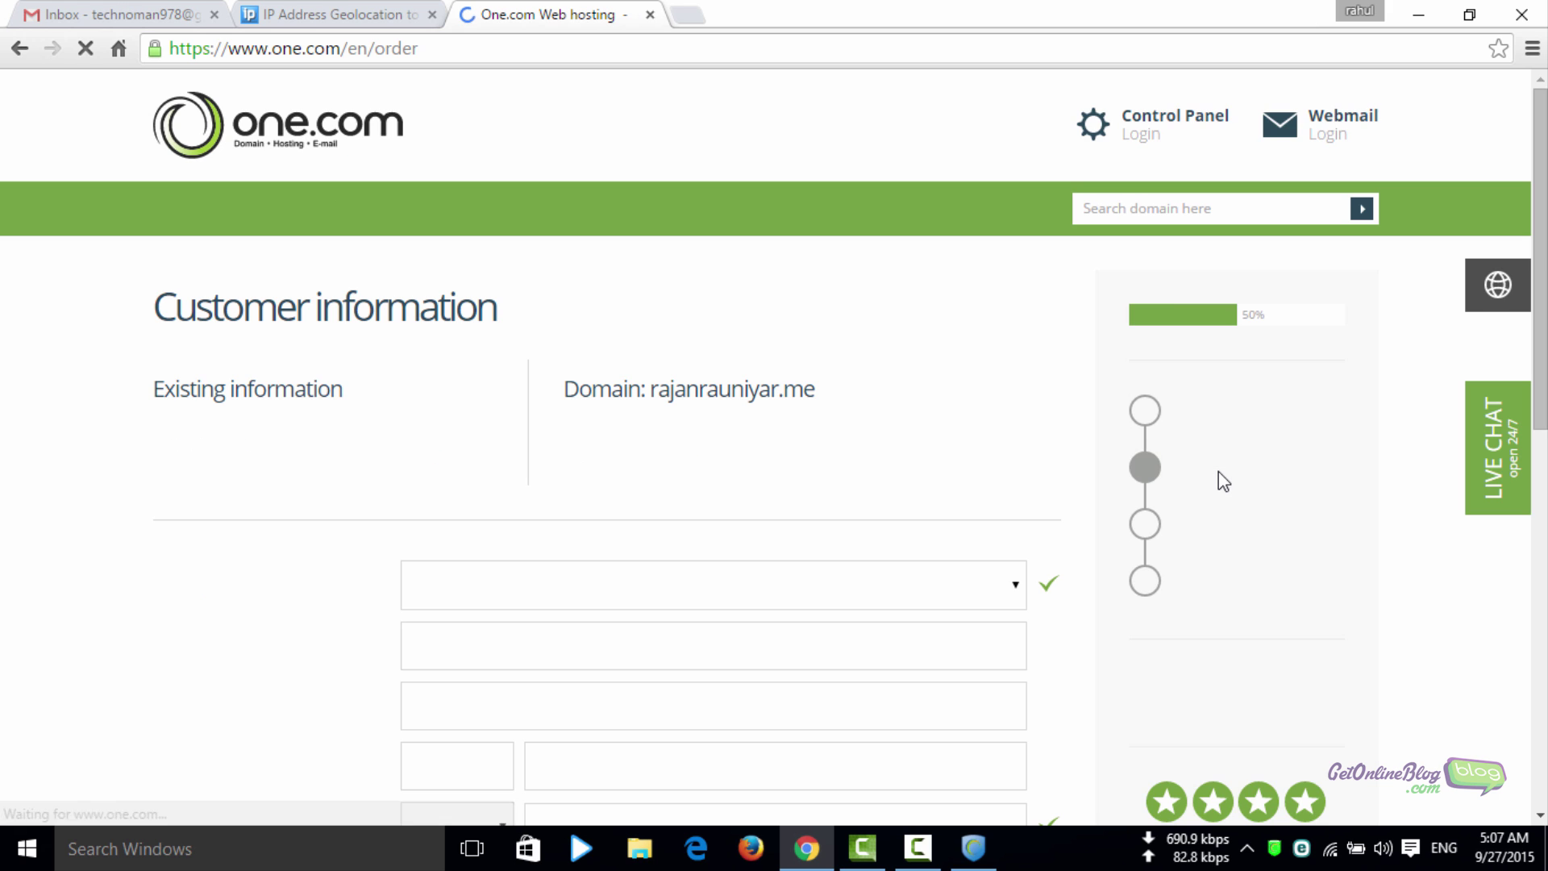
Load fakenamegenerator.com in a new tab for a random United States identity.
{"action": "scroll", "coordinate": [753, 435], "scroll_direction": "down", "scroll_amount": 4}
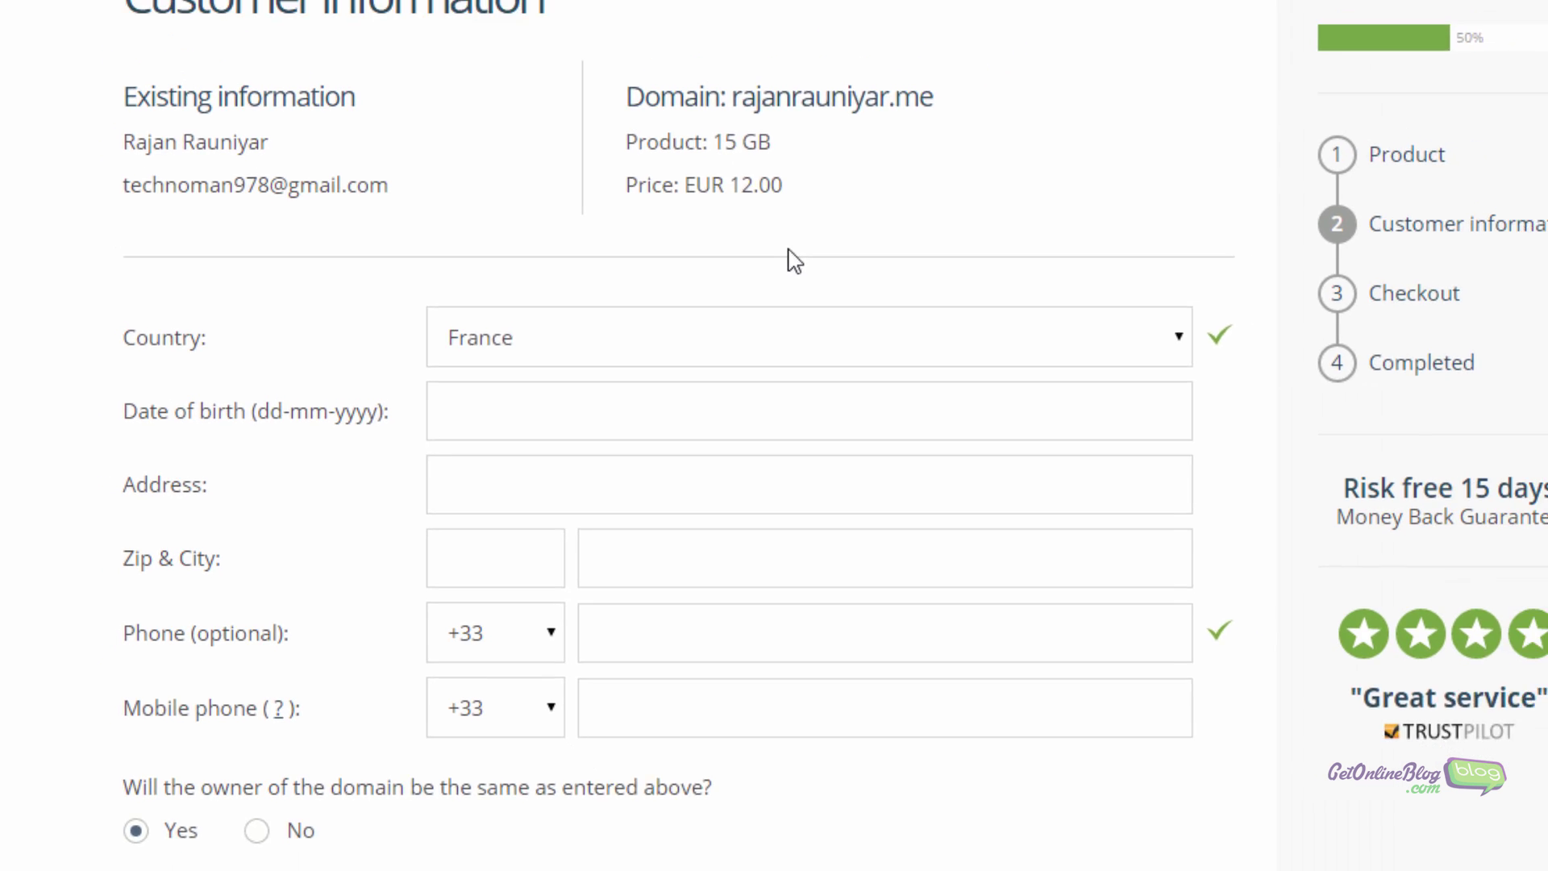
{"action": "left_click", "coordinate": [750, 14]}
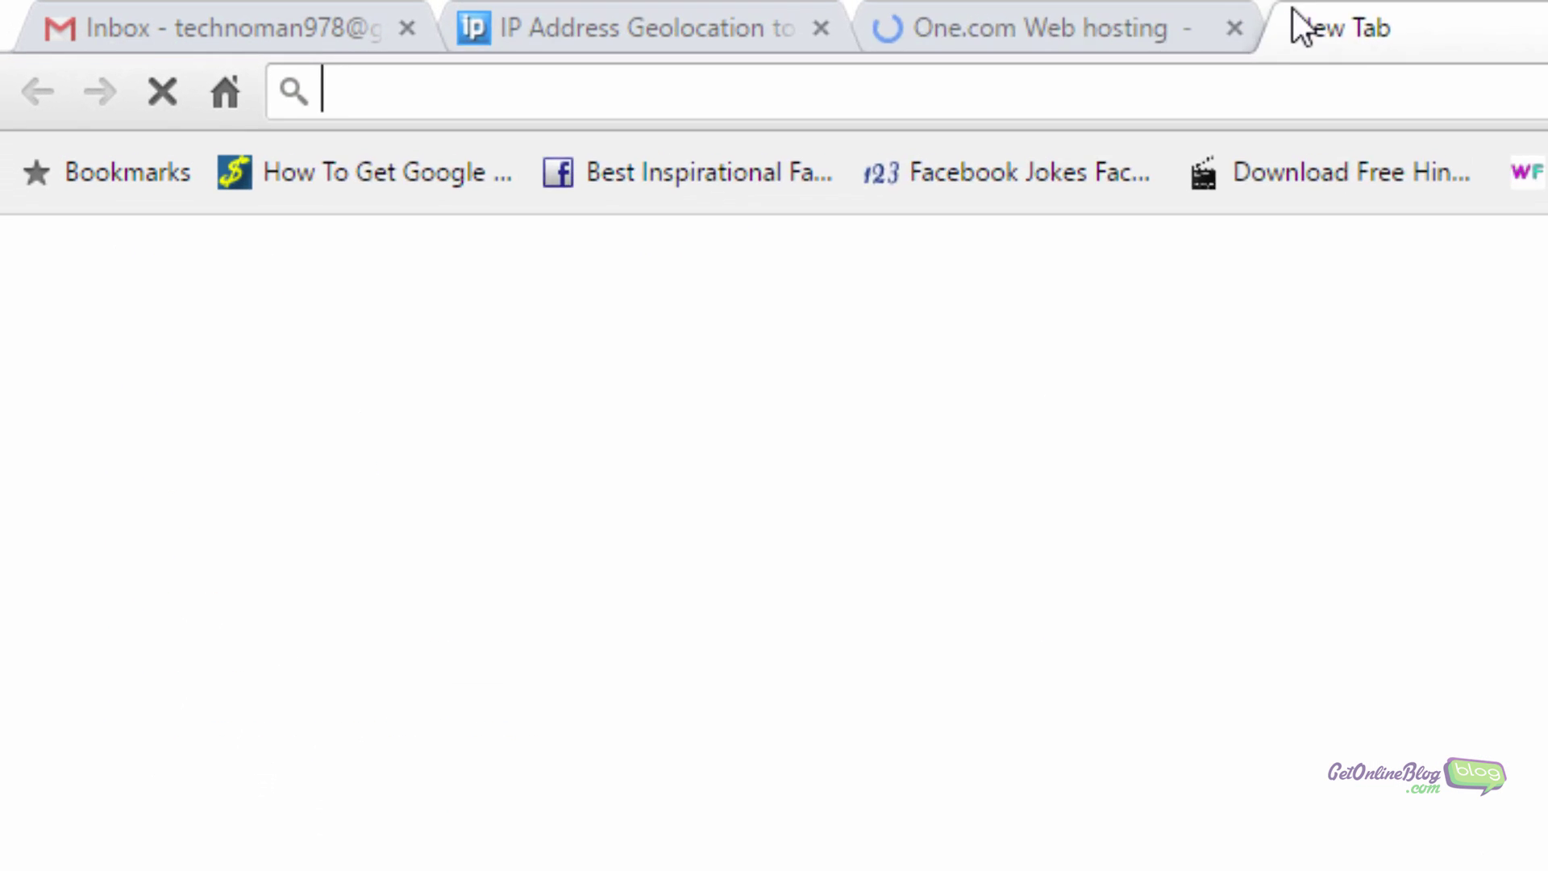
{"action": "type", "text": "fakena"}
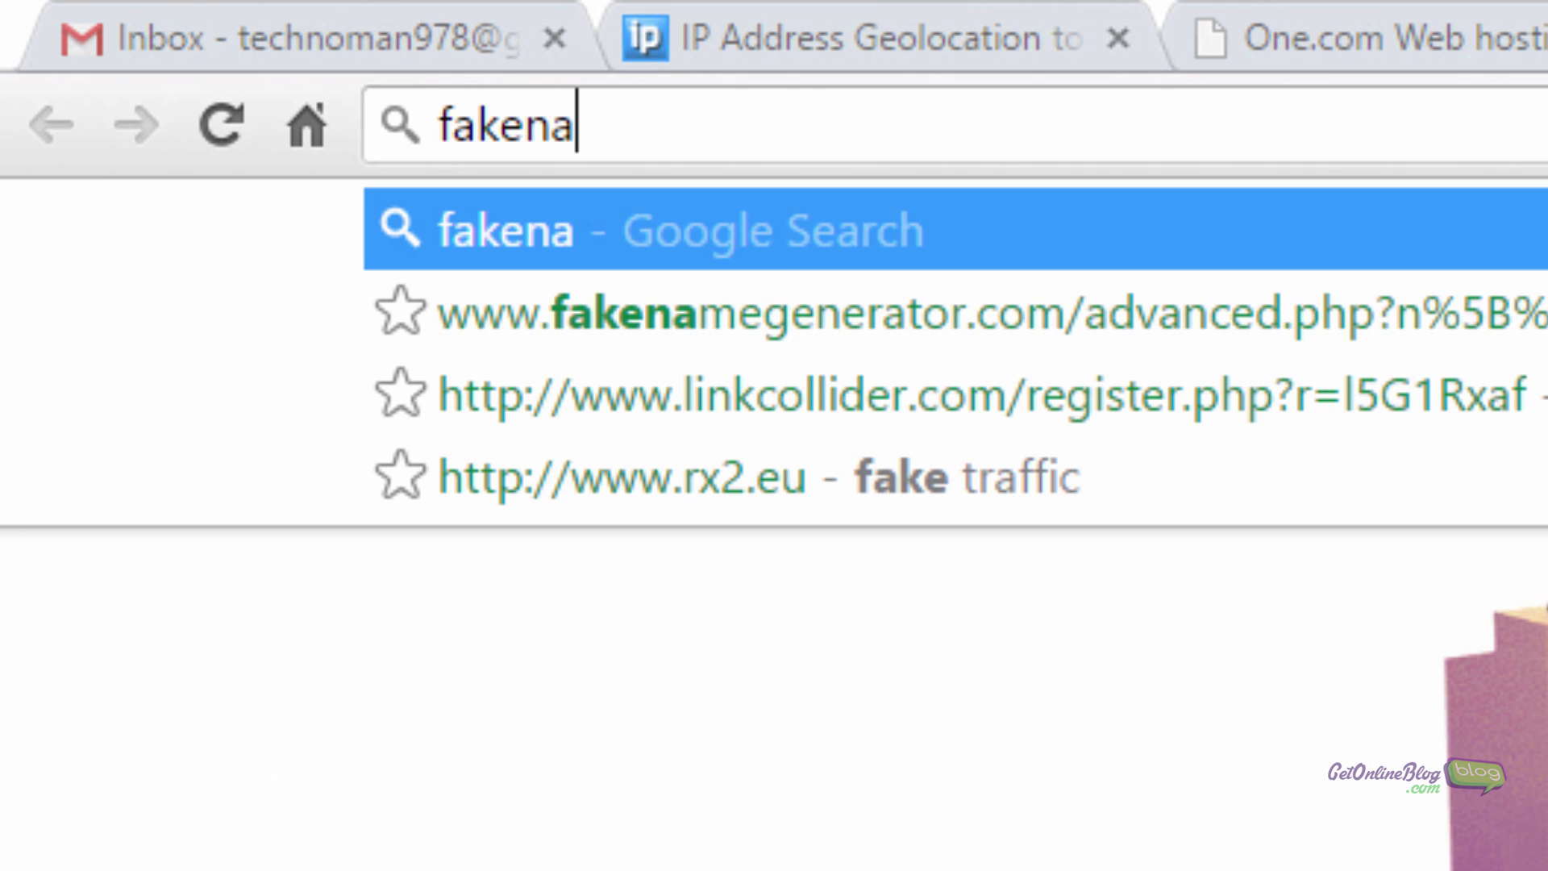
{"action": "type", "text": "megen"}
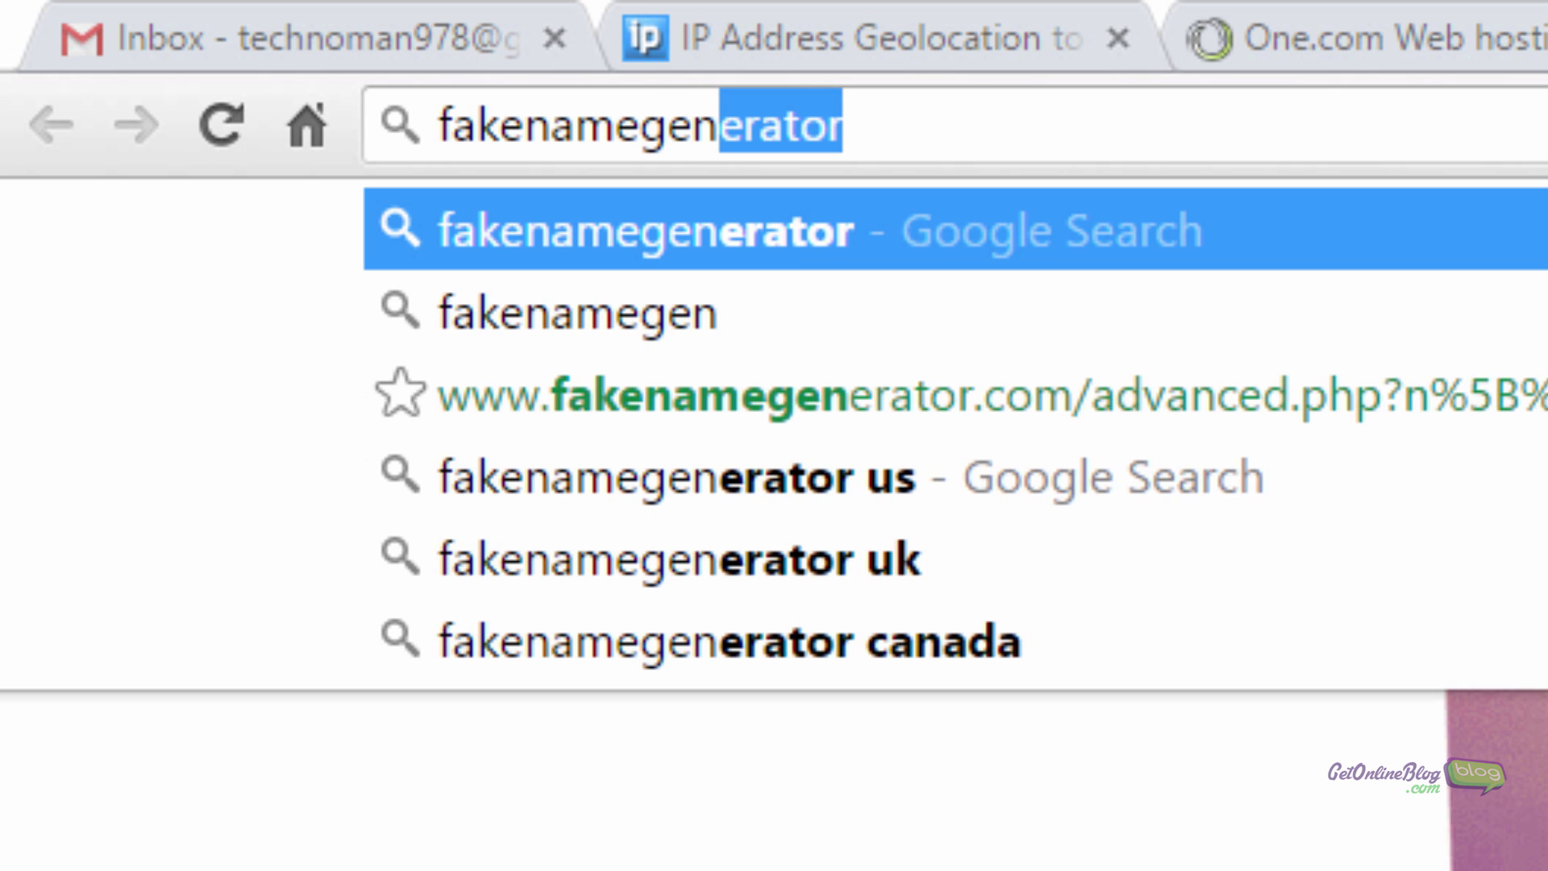
{"action": "type", "text": "erator"}
{"action": "key", "text": "ctrl+Return"}
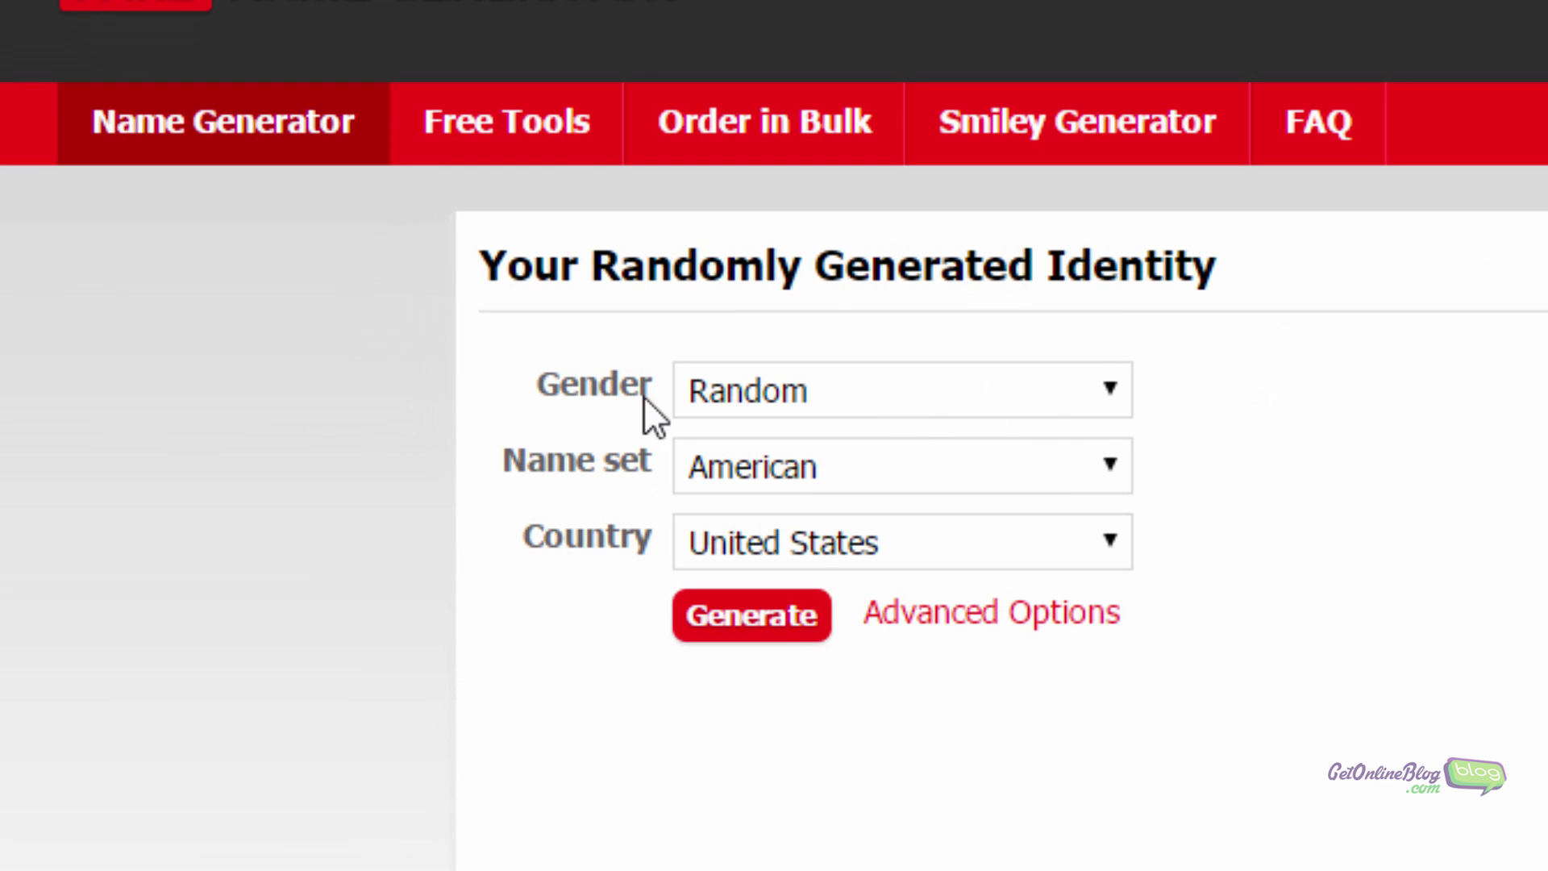
Switch the Fake Name Generator country to France and generate a new identity living in Nice.
{"action": "left_click", "coordinate": [760, 539]}
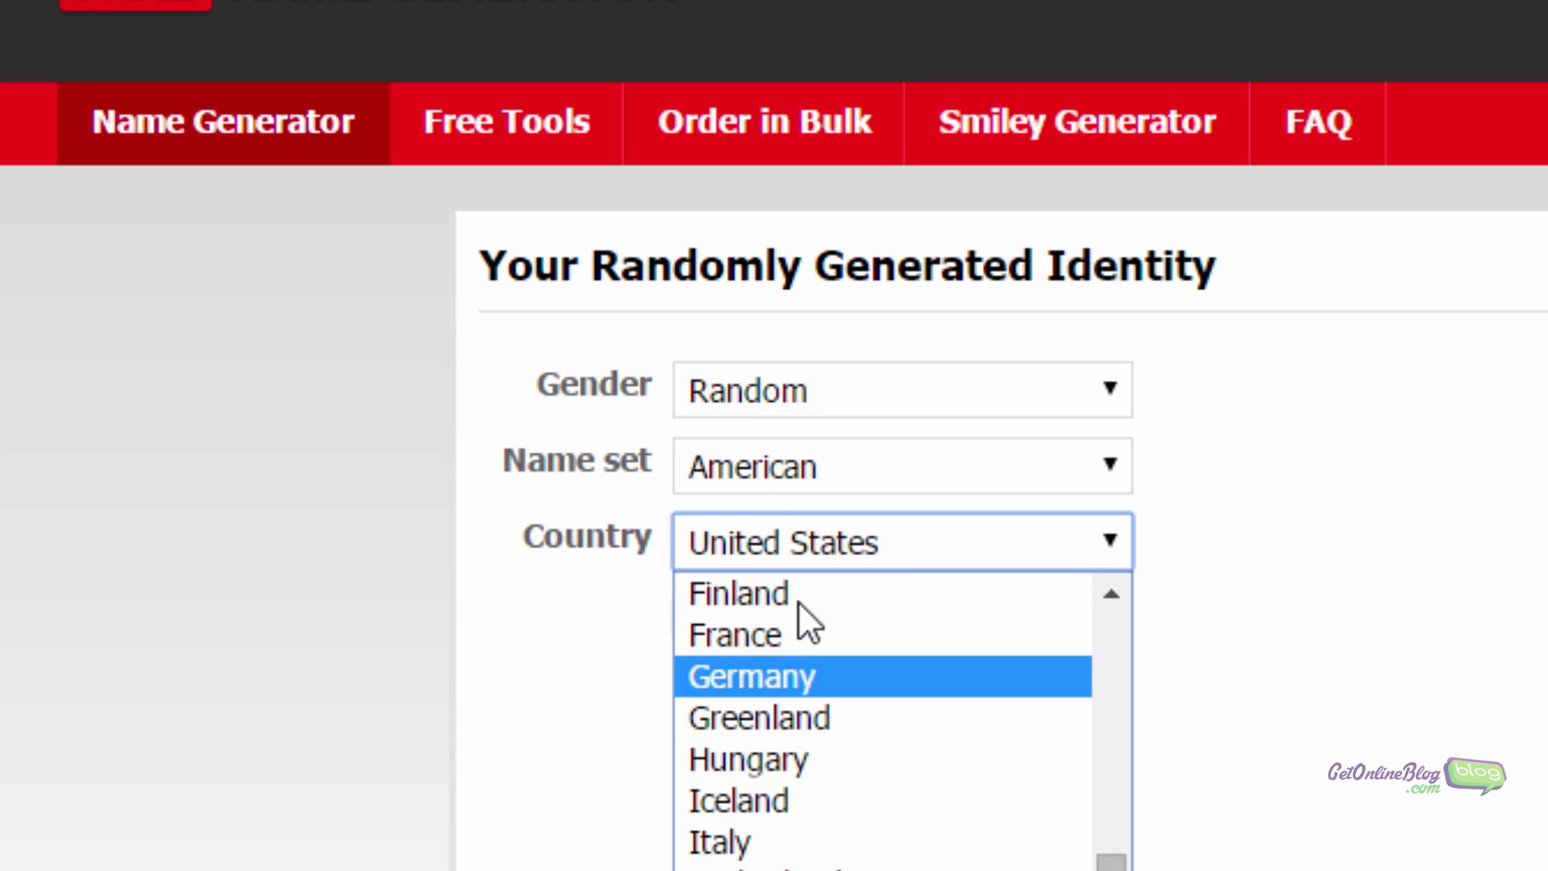
{"action": "left_click", "coordinate": [763, 636]}
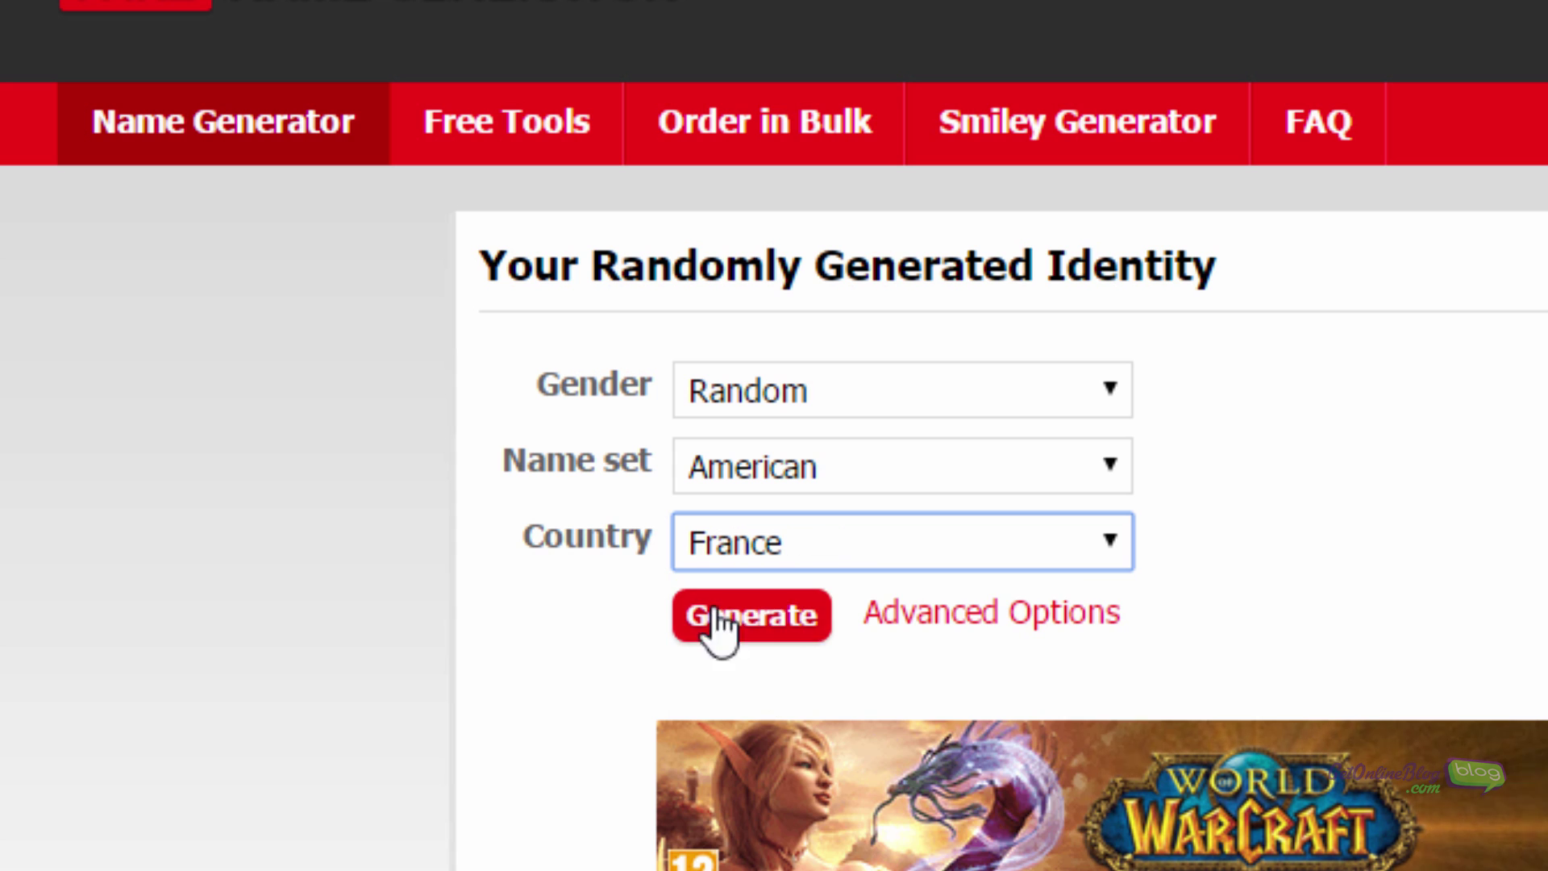
{"action": "left_click", "coordinate": [766, 626]}
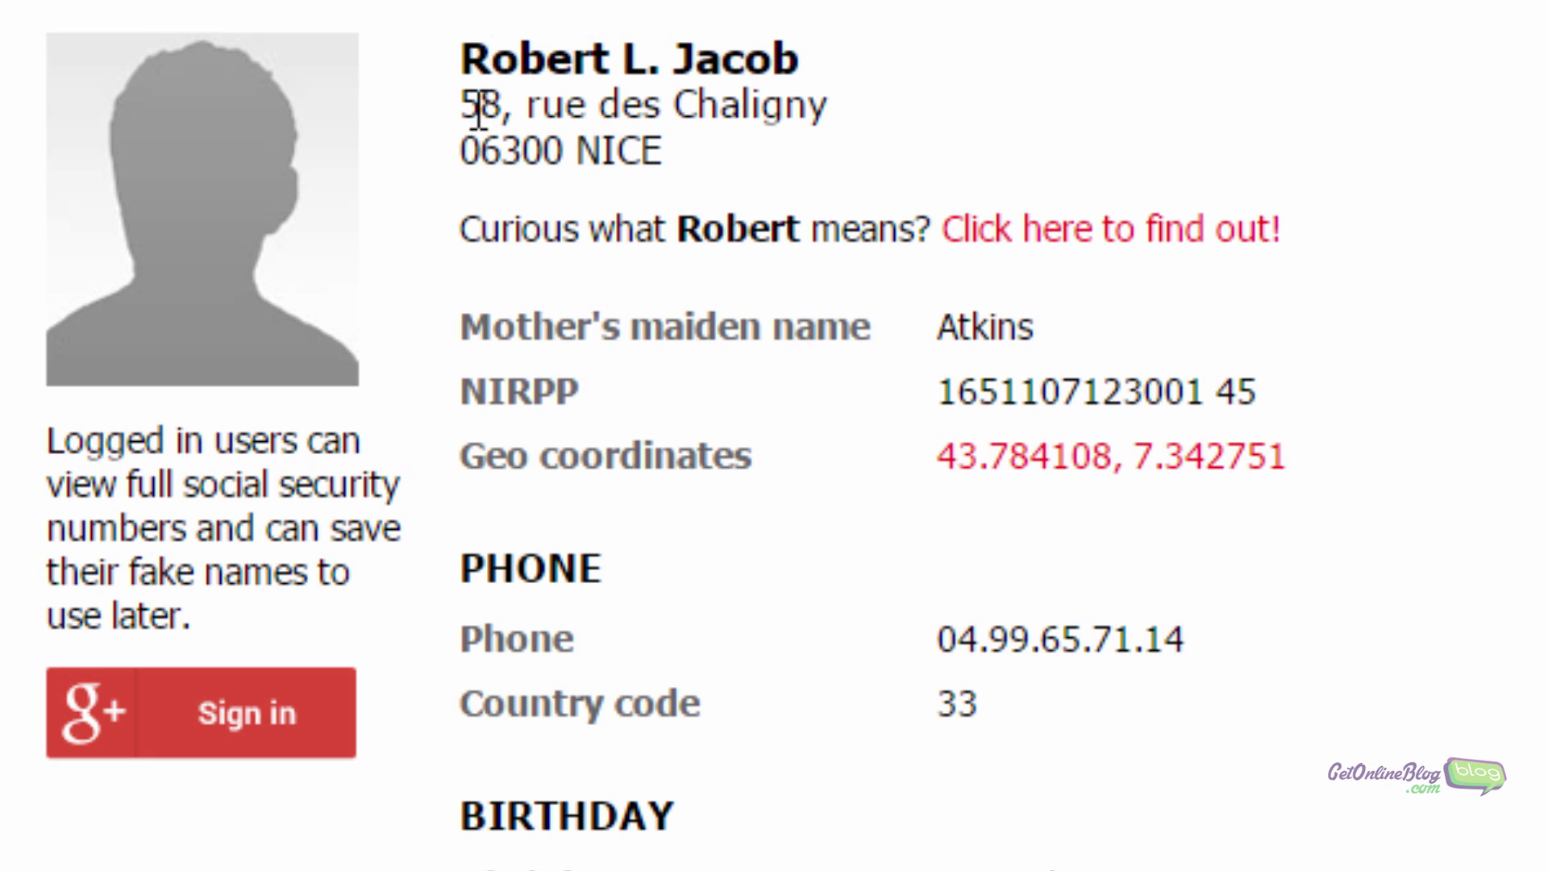
Copy the identity's street address, postcode and city into One.com's Address, Zip and City fields.
{"action": "left_click_drag", "start_coordinate": [470, 108], "coordinate": [829, 118]}
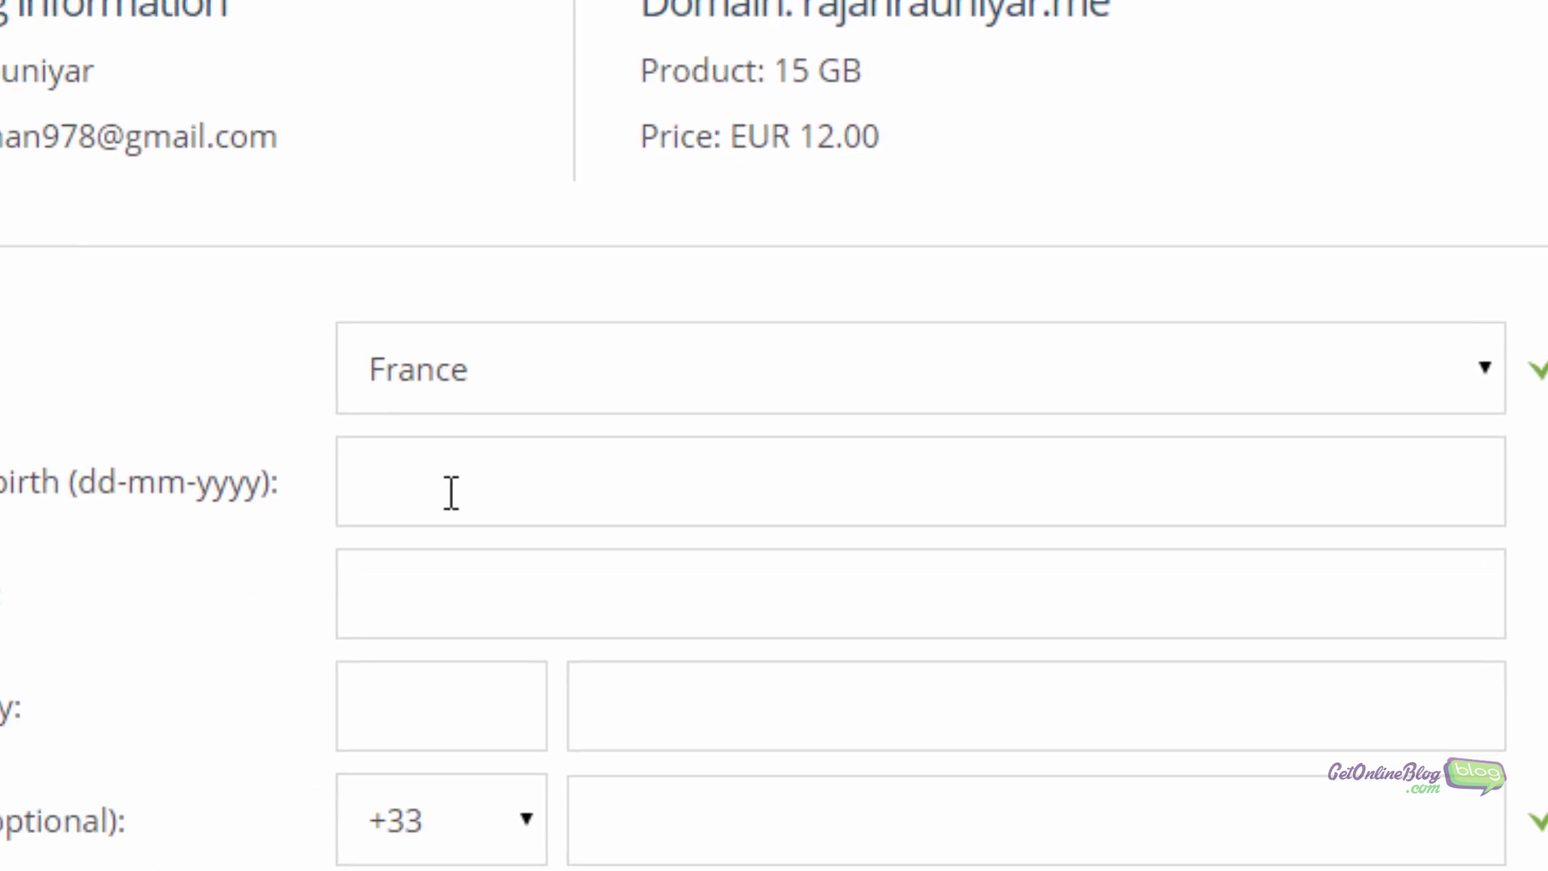
{"action": "left_click", "coordinate": [380, 589]}
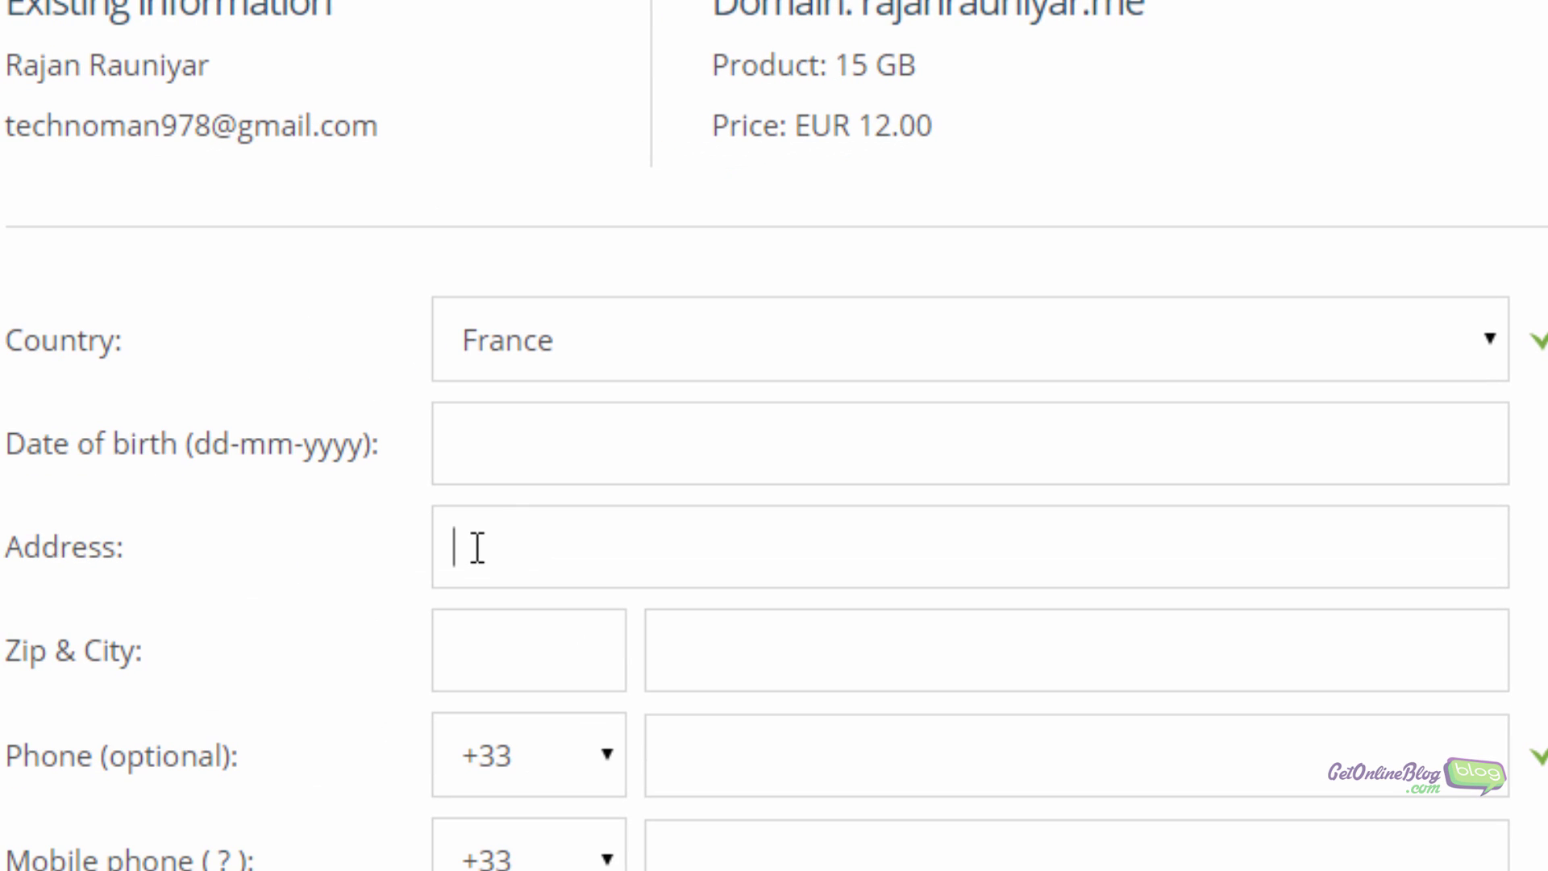
{"action": "key", "text": "ctrl+v"}
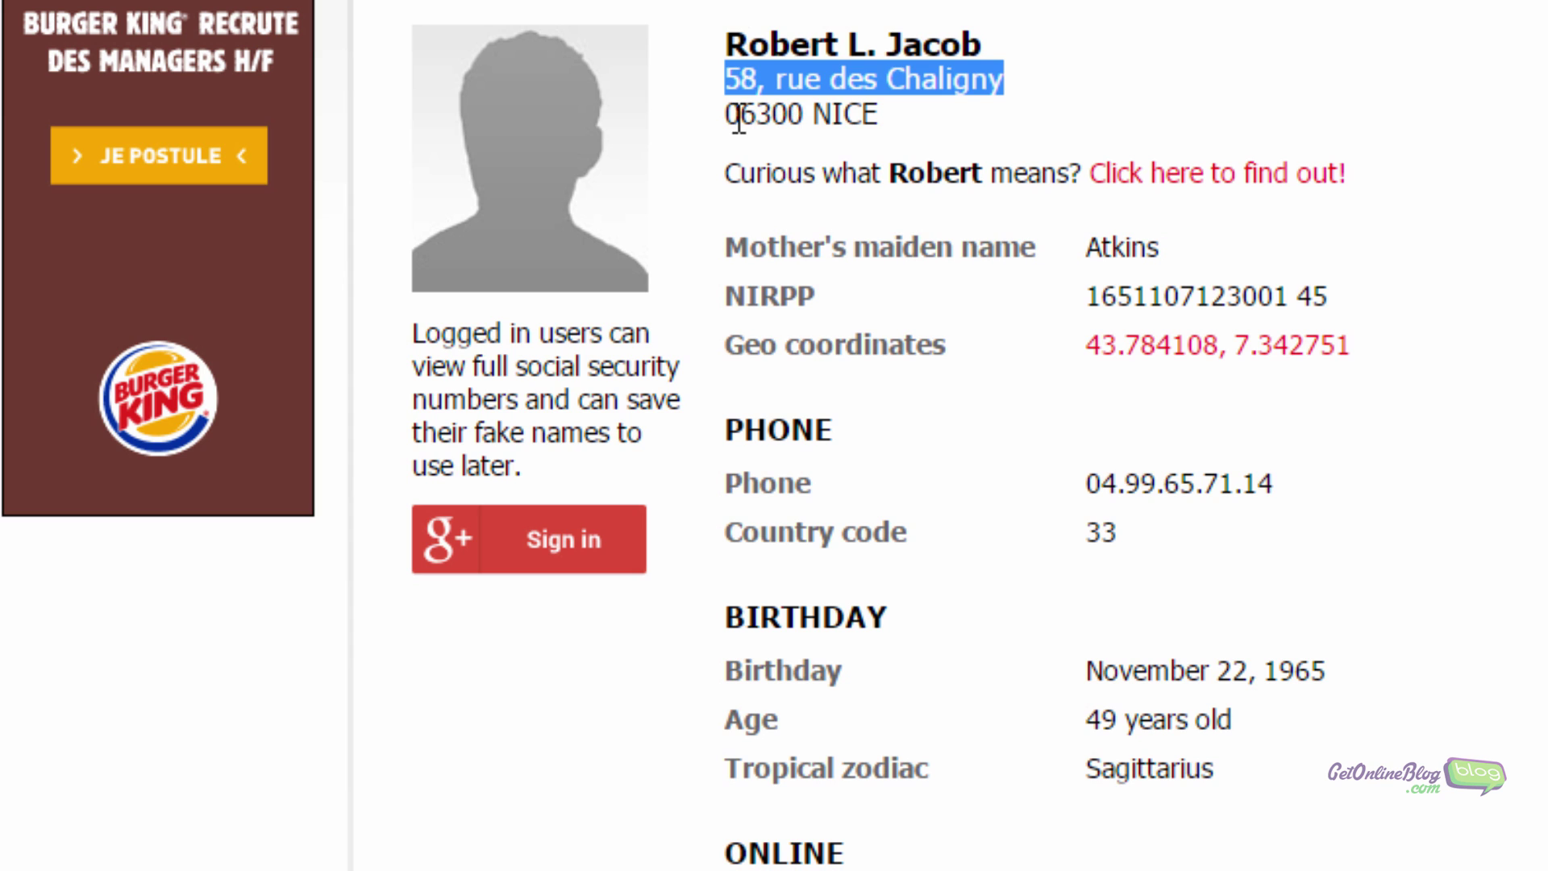
{"action": "left_click_drag", "start_coordinate": [725, 115], "coordinate": [803, 112]}
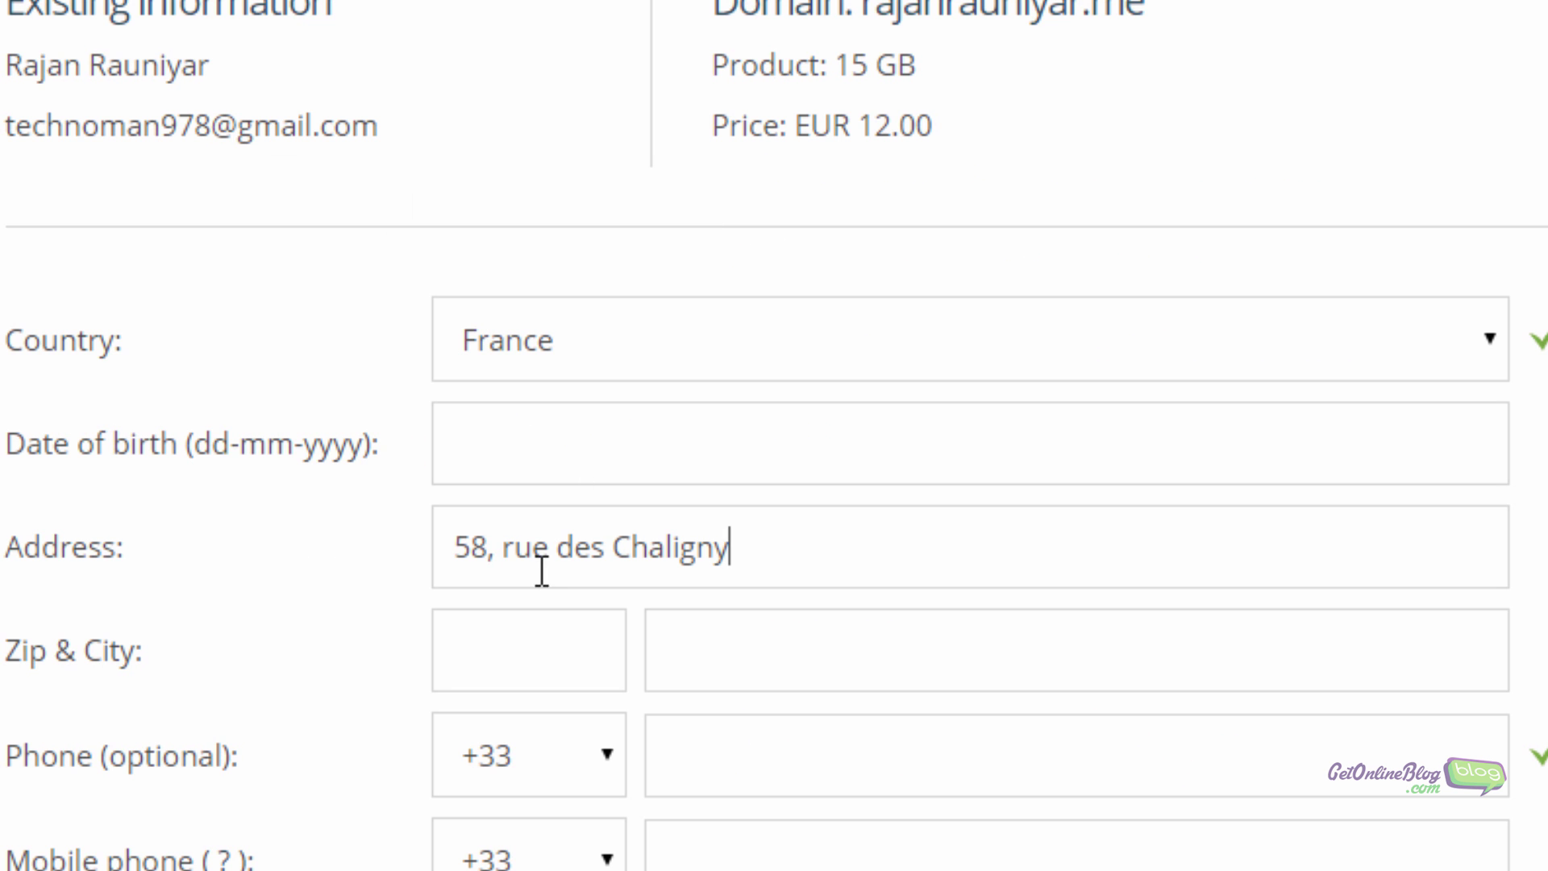
{"action": "left_click", "coordinate": [525, 629]}
{"action": "key", "text": "ctrl+v"}
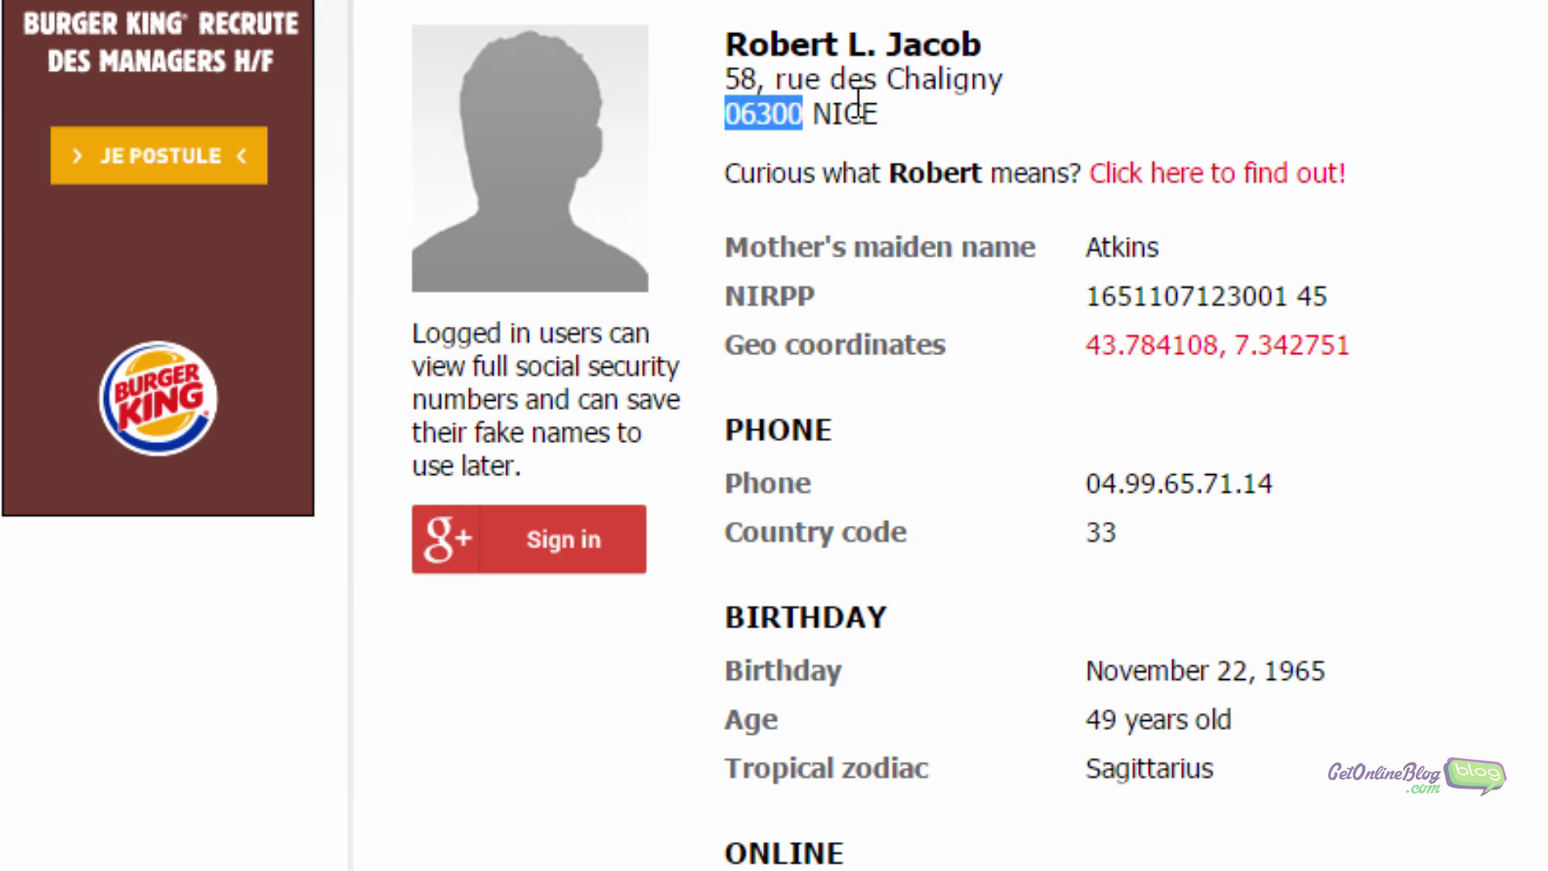
{"action": "left_click_drag", "start_coordinate": [812, 112], "coordinate": [894, 113]}
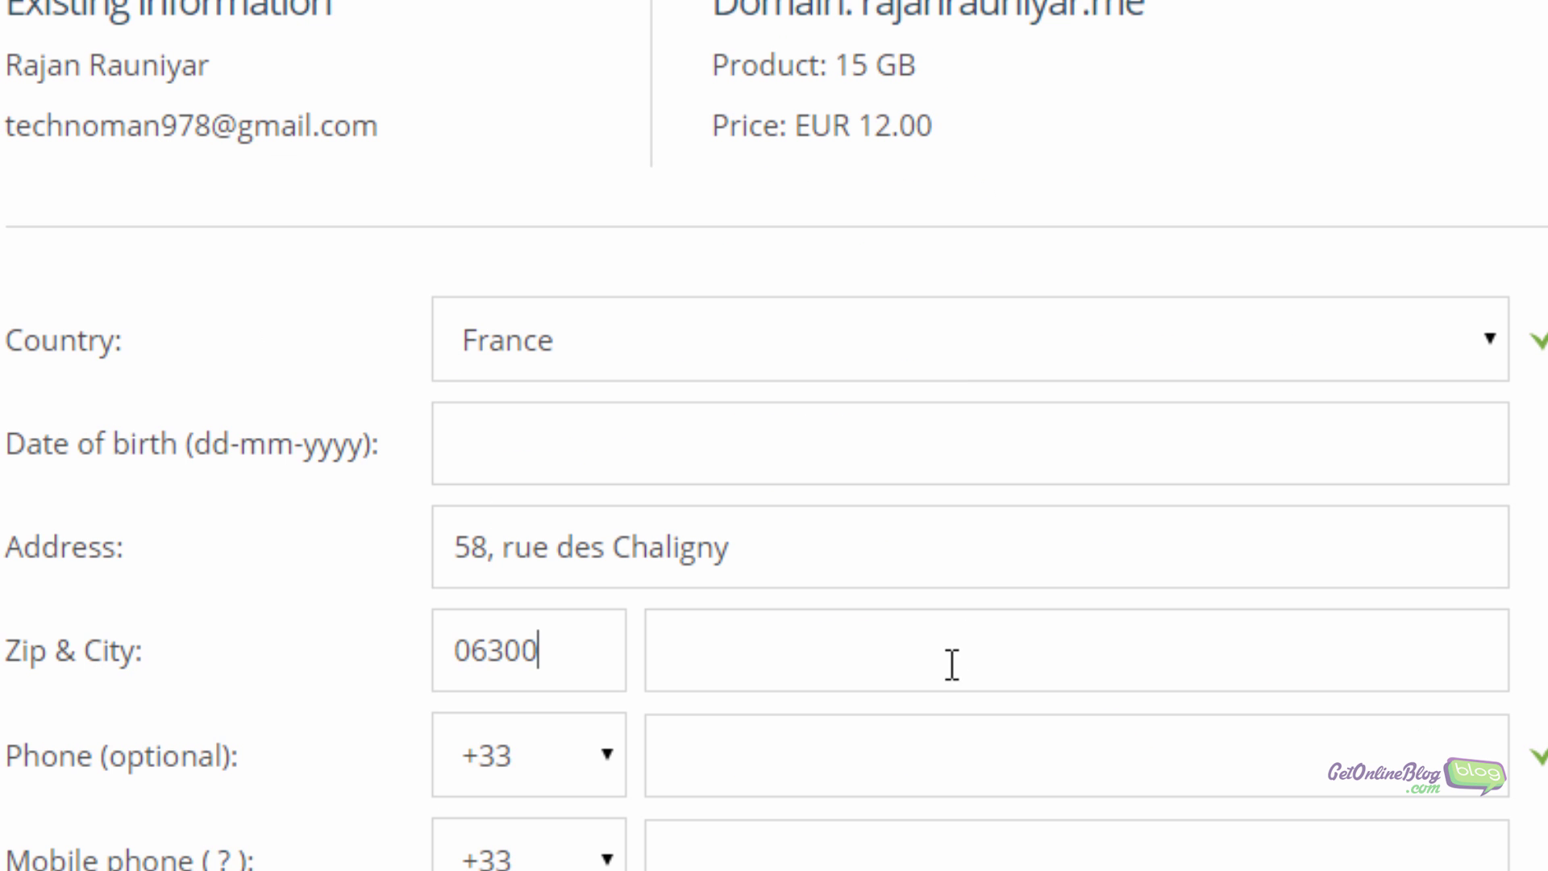
{"action": "left_click", "coordinate": [864, 634]}
{"action": "type", "text": "NICE"}
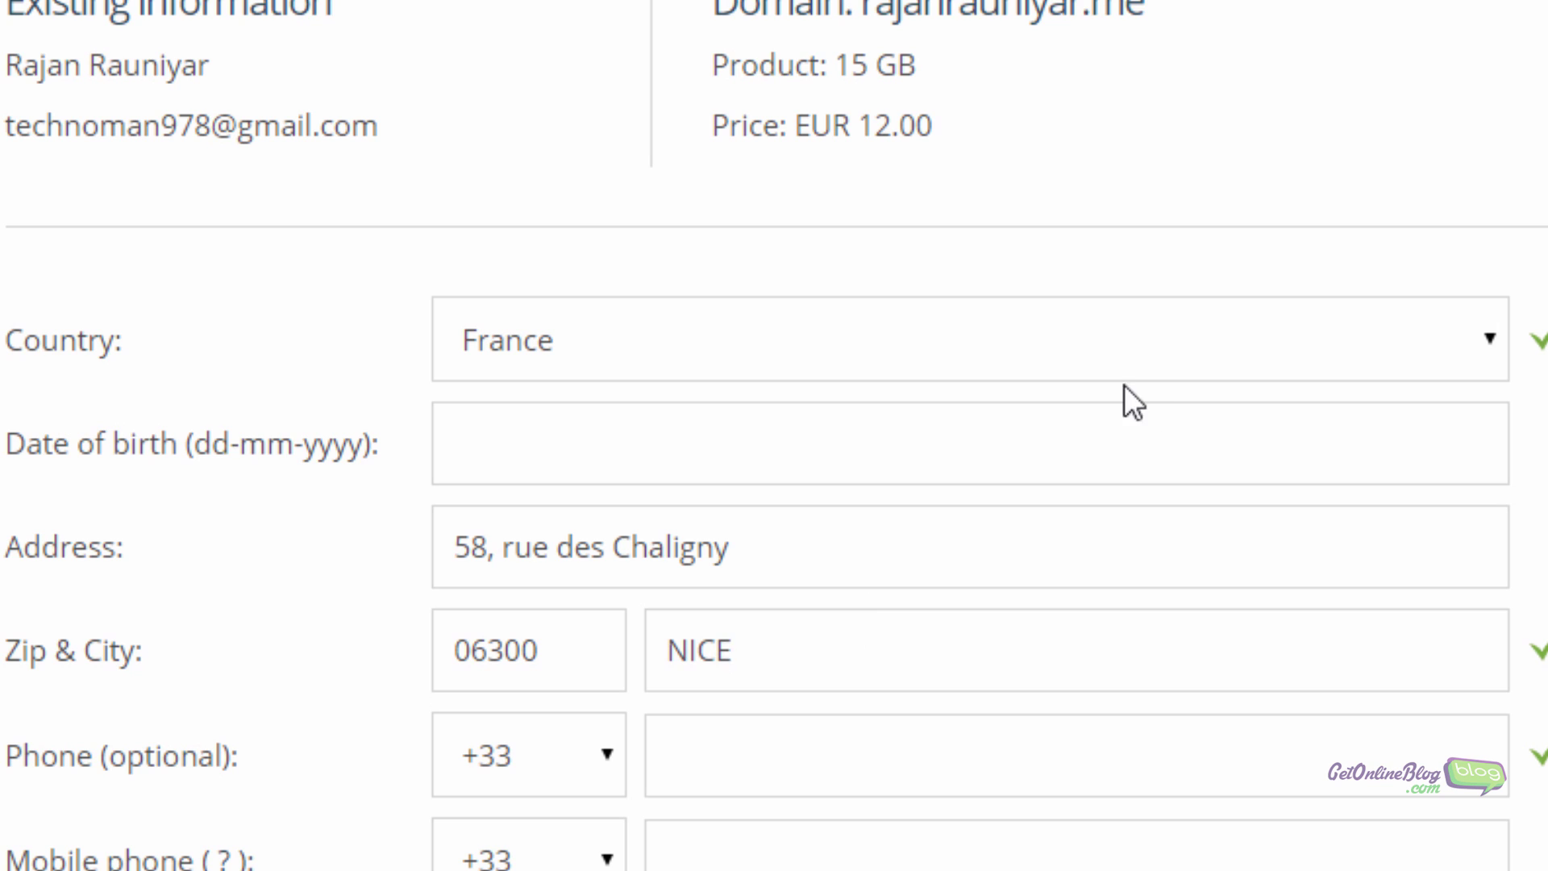
{"action": "left_click", "coordinate": [556, 424]}
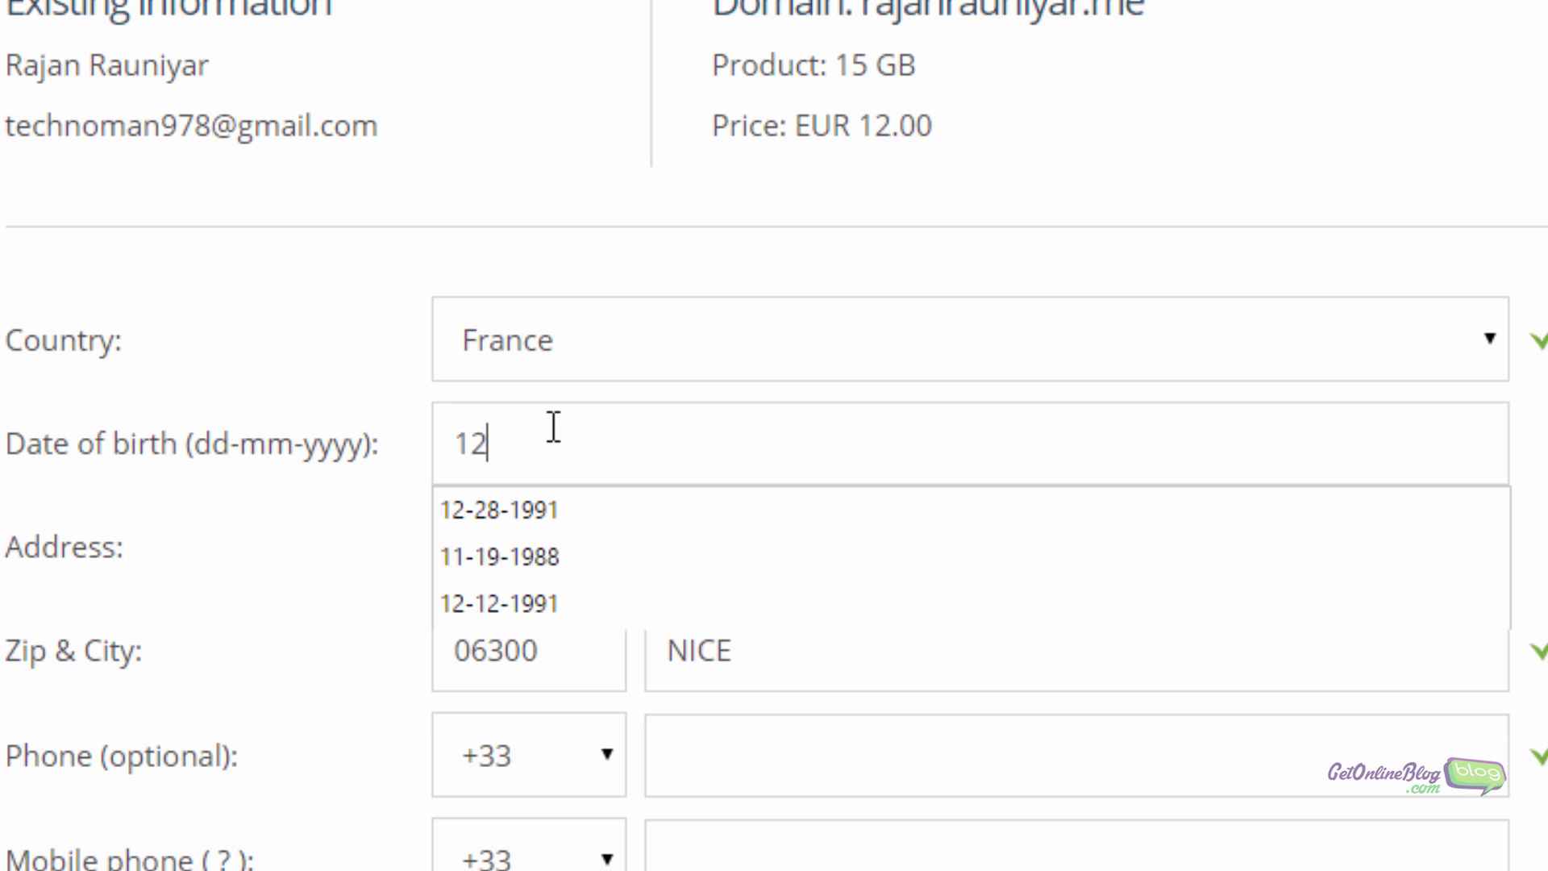
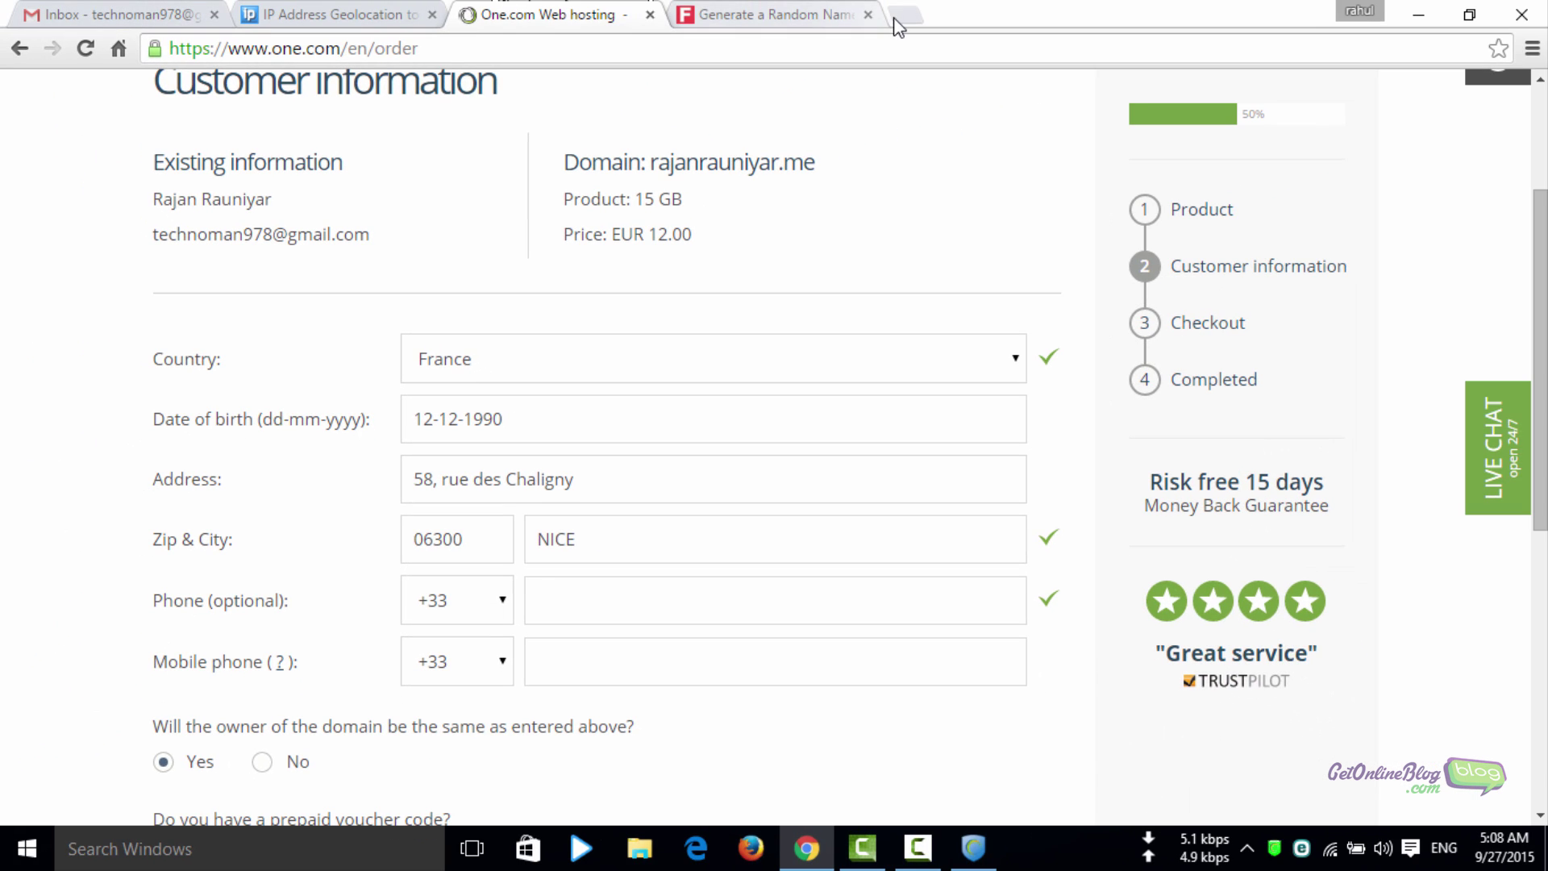
Search Google in a new tab for 'recieve sms free france' and open the receive-sms-online.info result.
{"action": "left_click", "coordinate": [896, 16]}
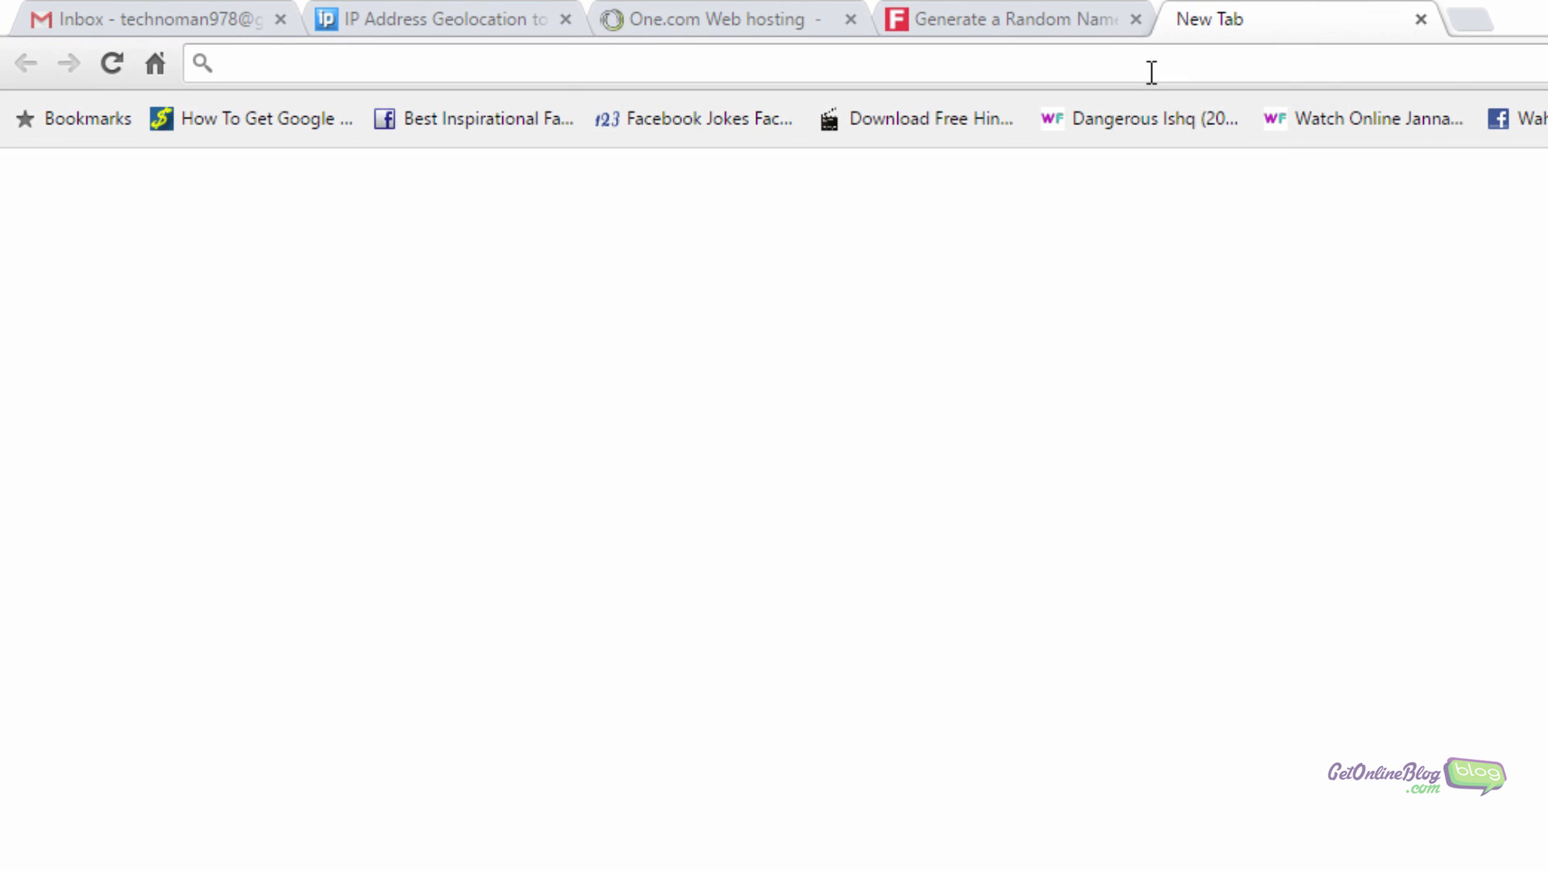
{"action": "type", "text": "fra"}
{"action": "key", "text": "BackSpace"}
{"action": "key", "text": "BackSpace"}
{"action": "key", "text": "BackSpace"}
{"action": "type", "text": "re"}
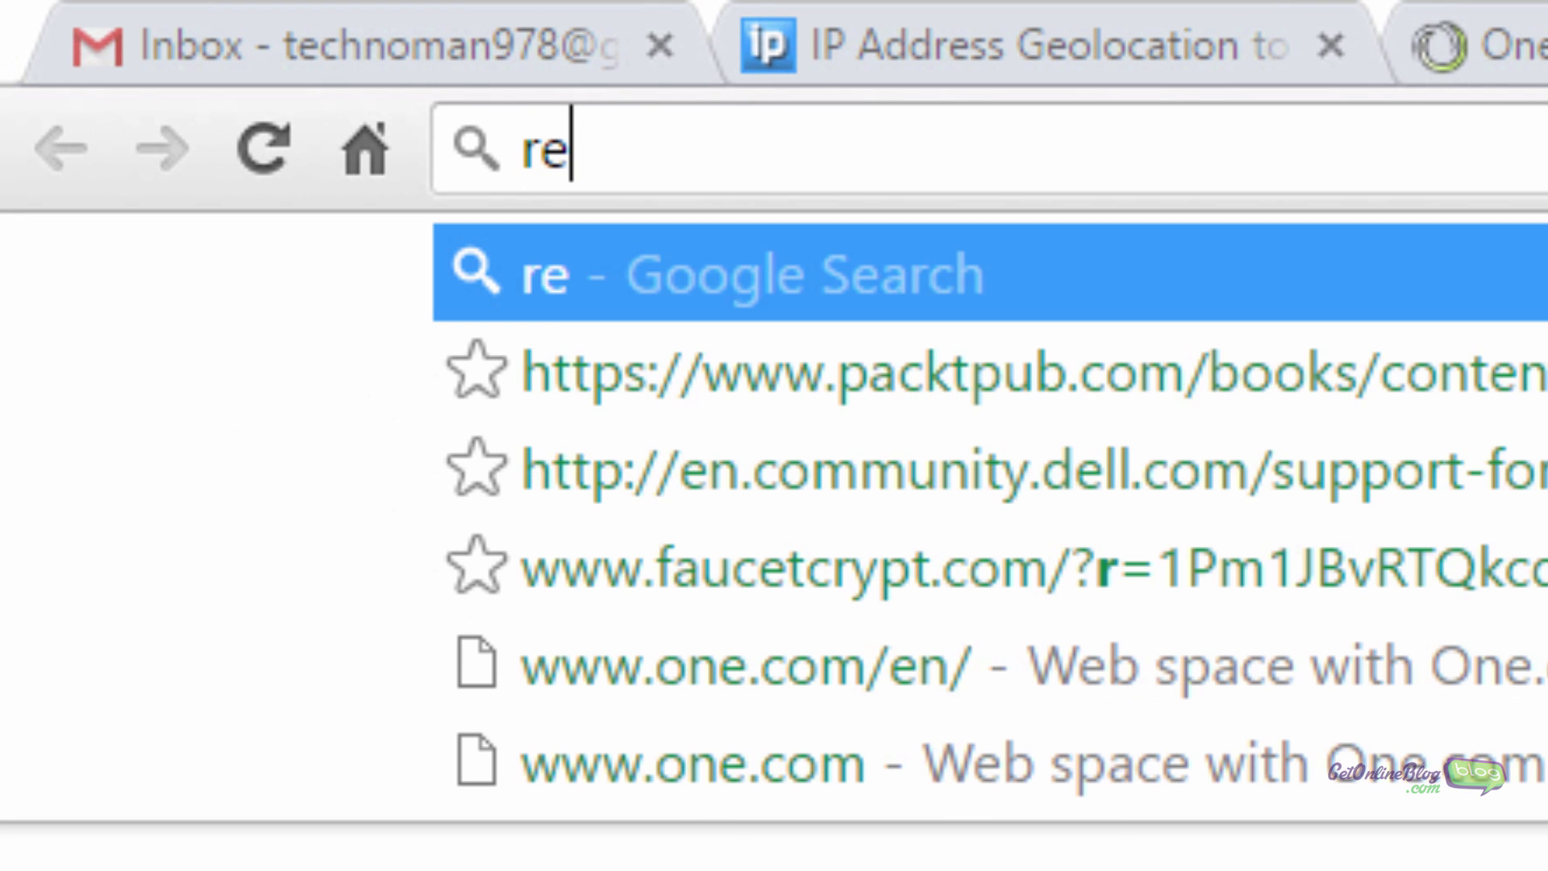
{"action": "type", "text": "cieve sms f"}
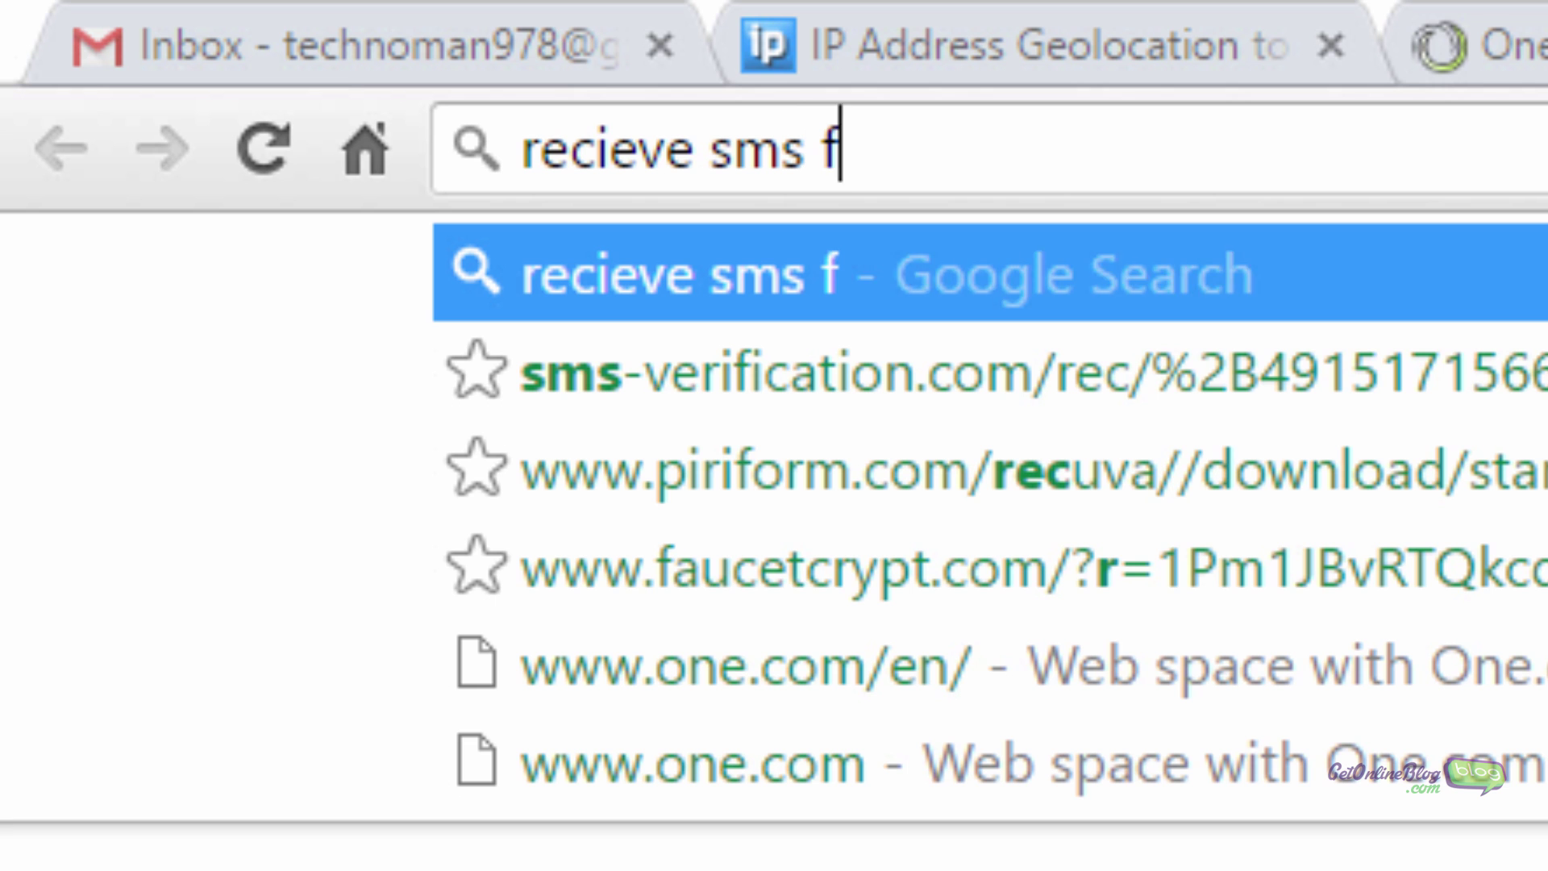
{"action": "type", "text": "ree france"}
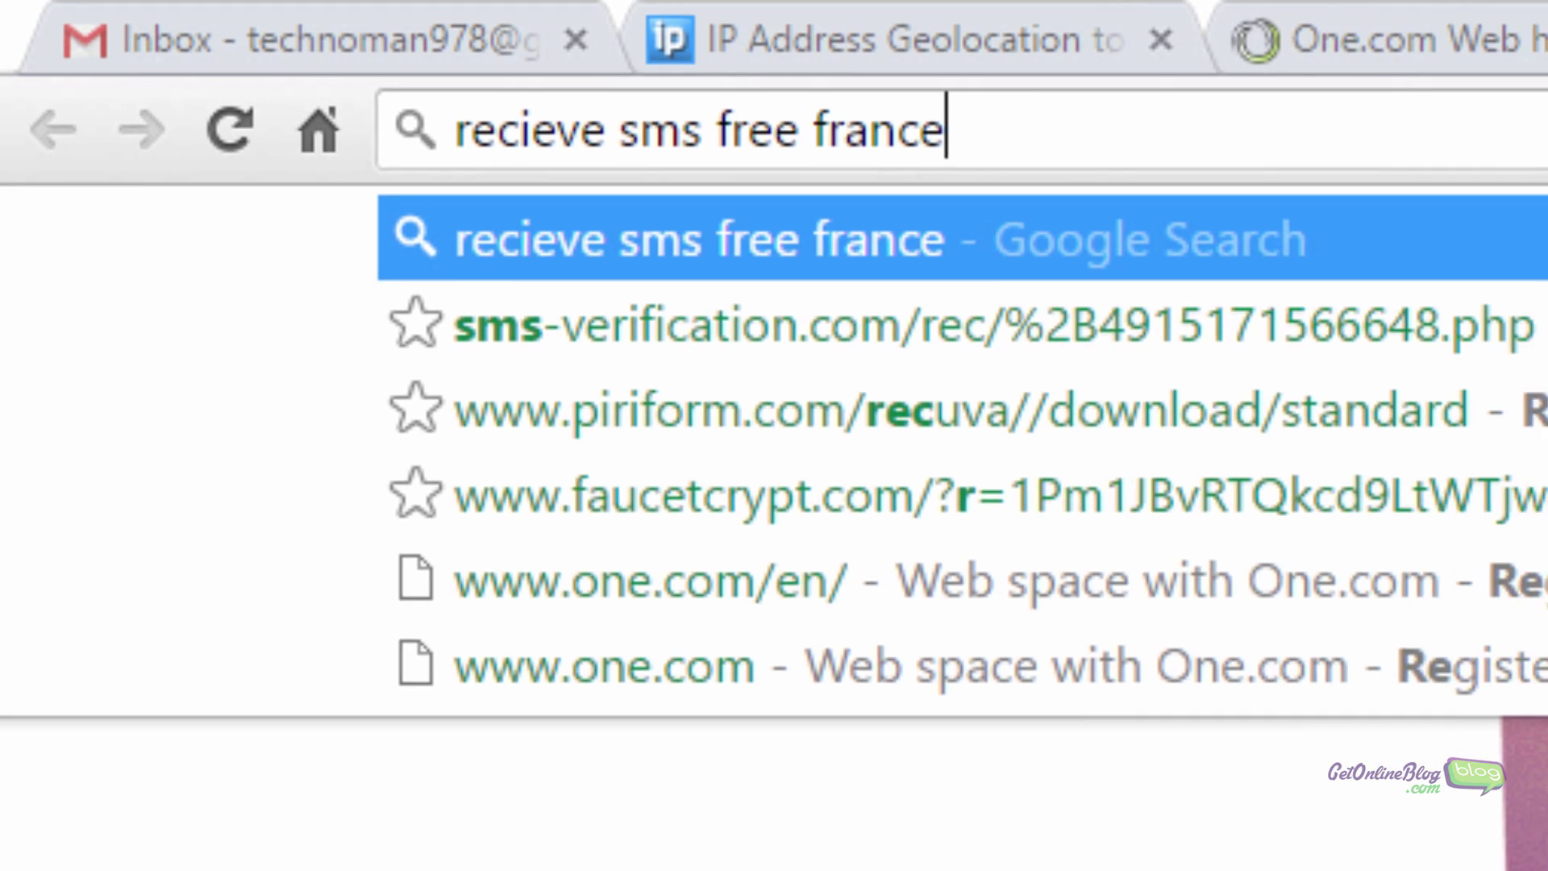
{"action": "key", "text": "Return"}
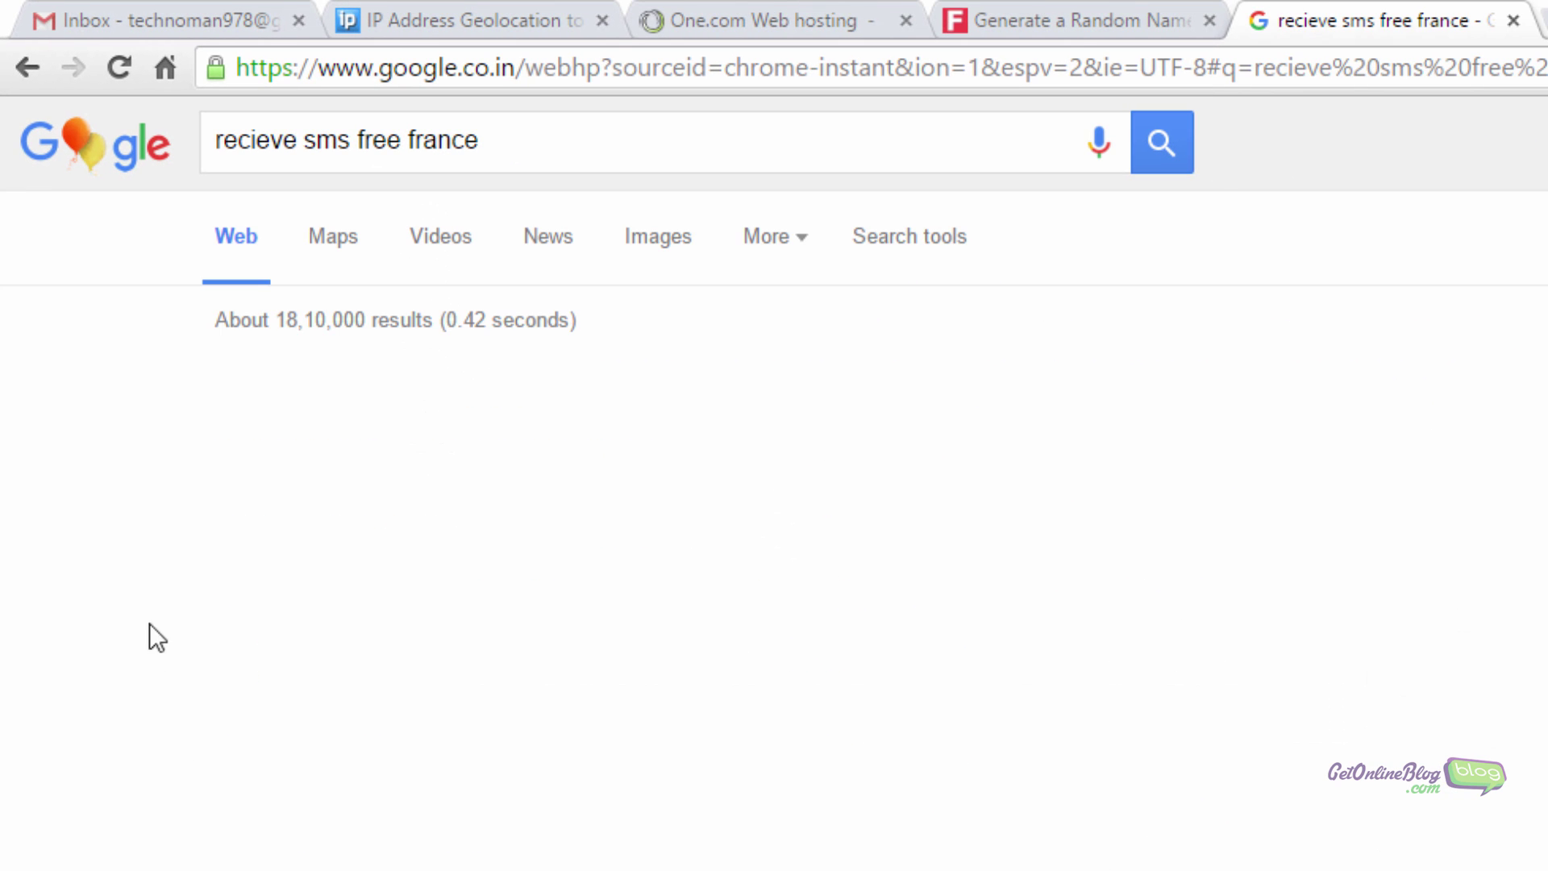
{"action": "scroll", "coordinate": [438, 782], "scroll_direction": "down", "scroll_amount": 5}
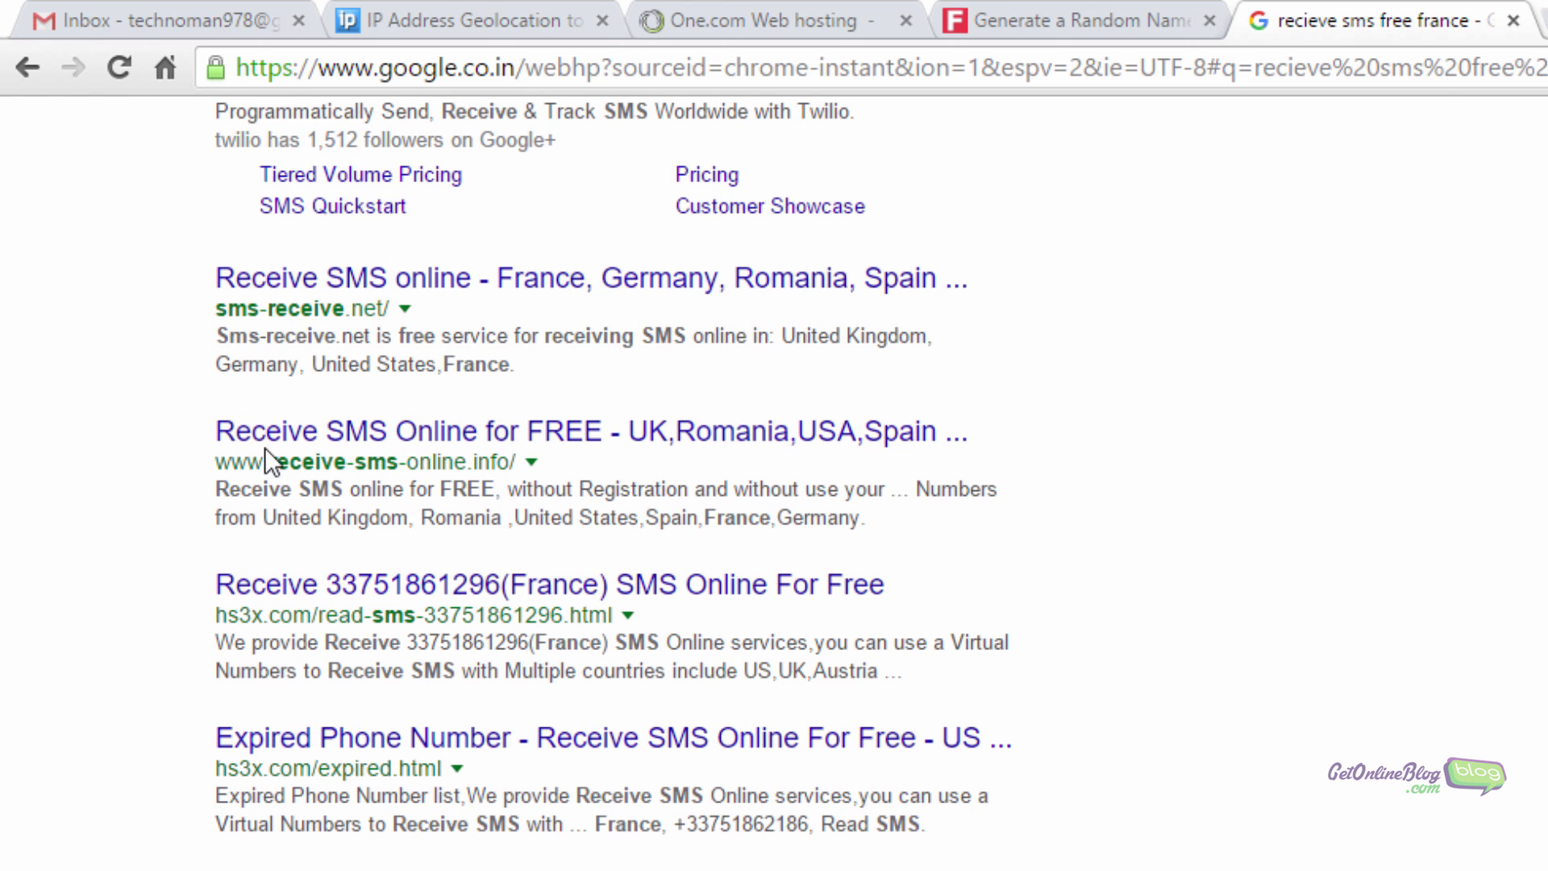
{"action": "left_click", "coordinate": [395, 440]}
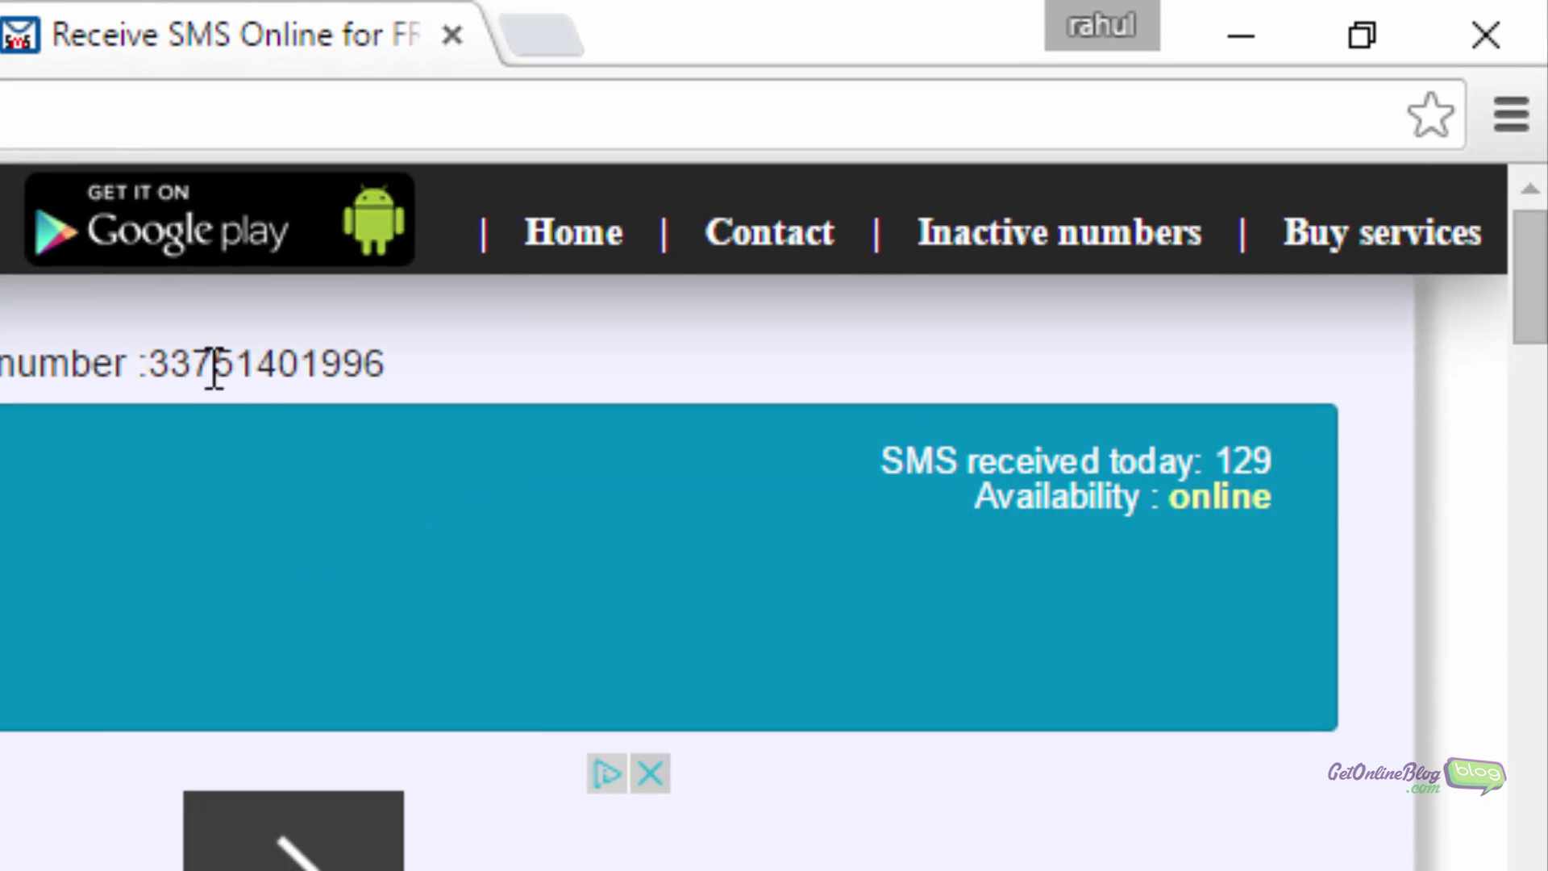
Copy the French receiving number's digits after the 33 country code from Receive-SMS-Online.info.
{"action": "left_click_drag", "start_coordinate": [952, 161], "coordinate": [1057, 162]}
{"action": "key", "text": "ctrl+c"}
{"action": "left_click", "coordinate": [108, 6]}
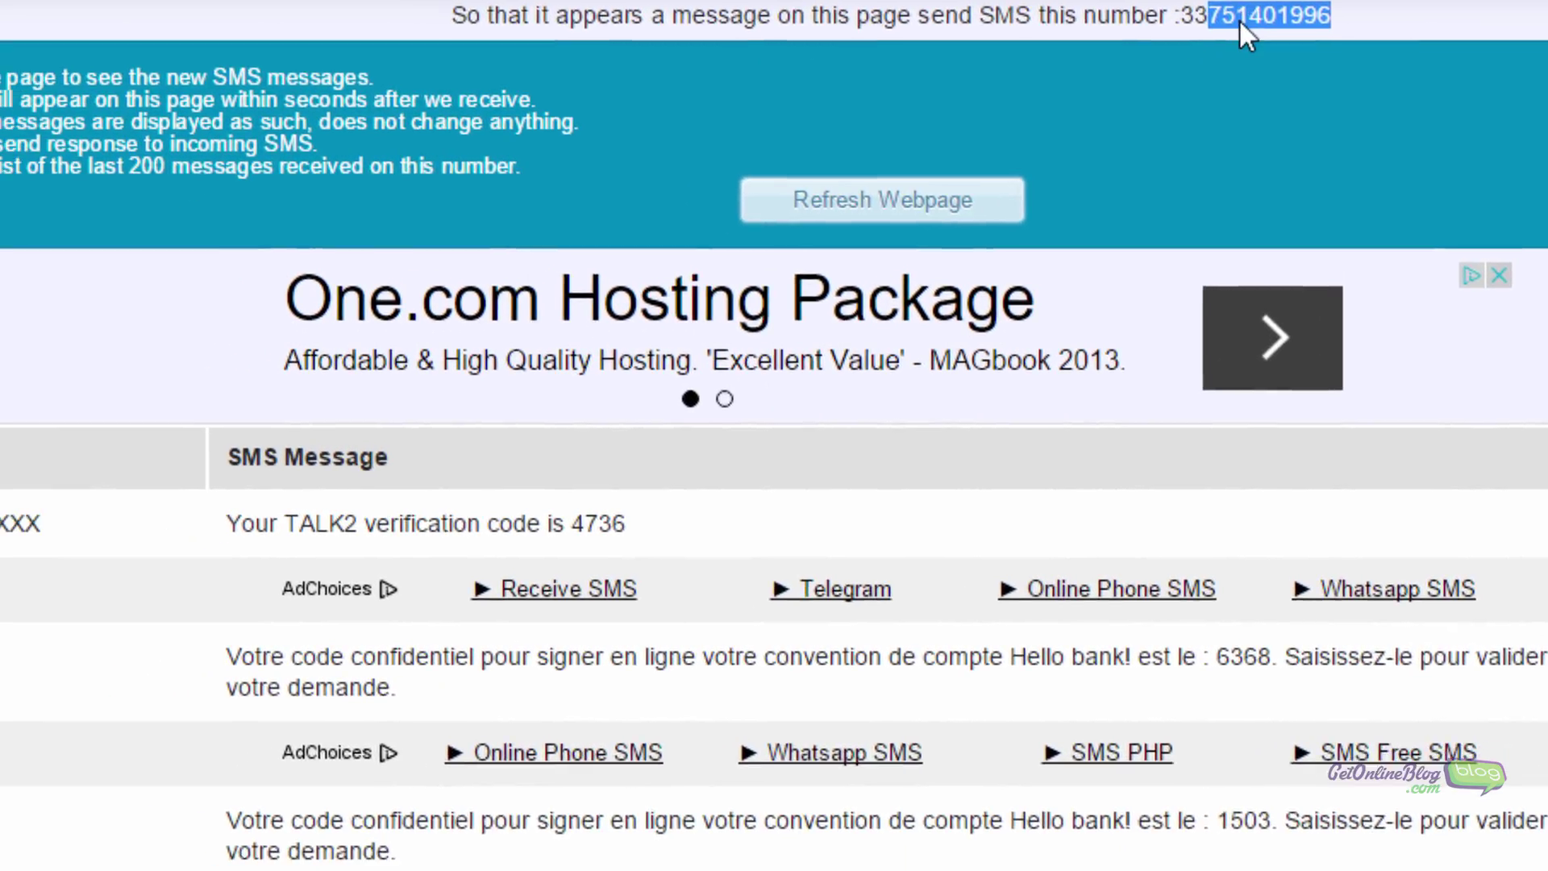
{"action": "right_click", "coordinate": [936, 132]}
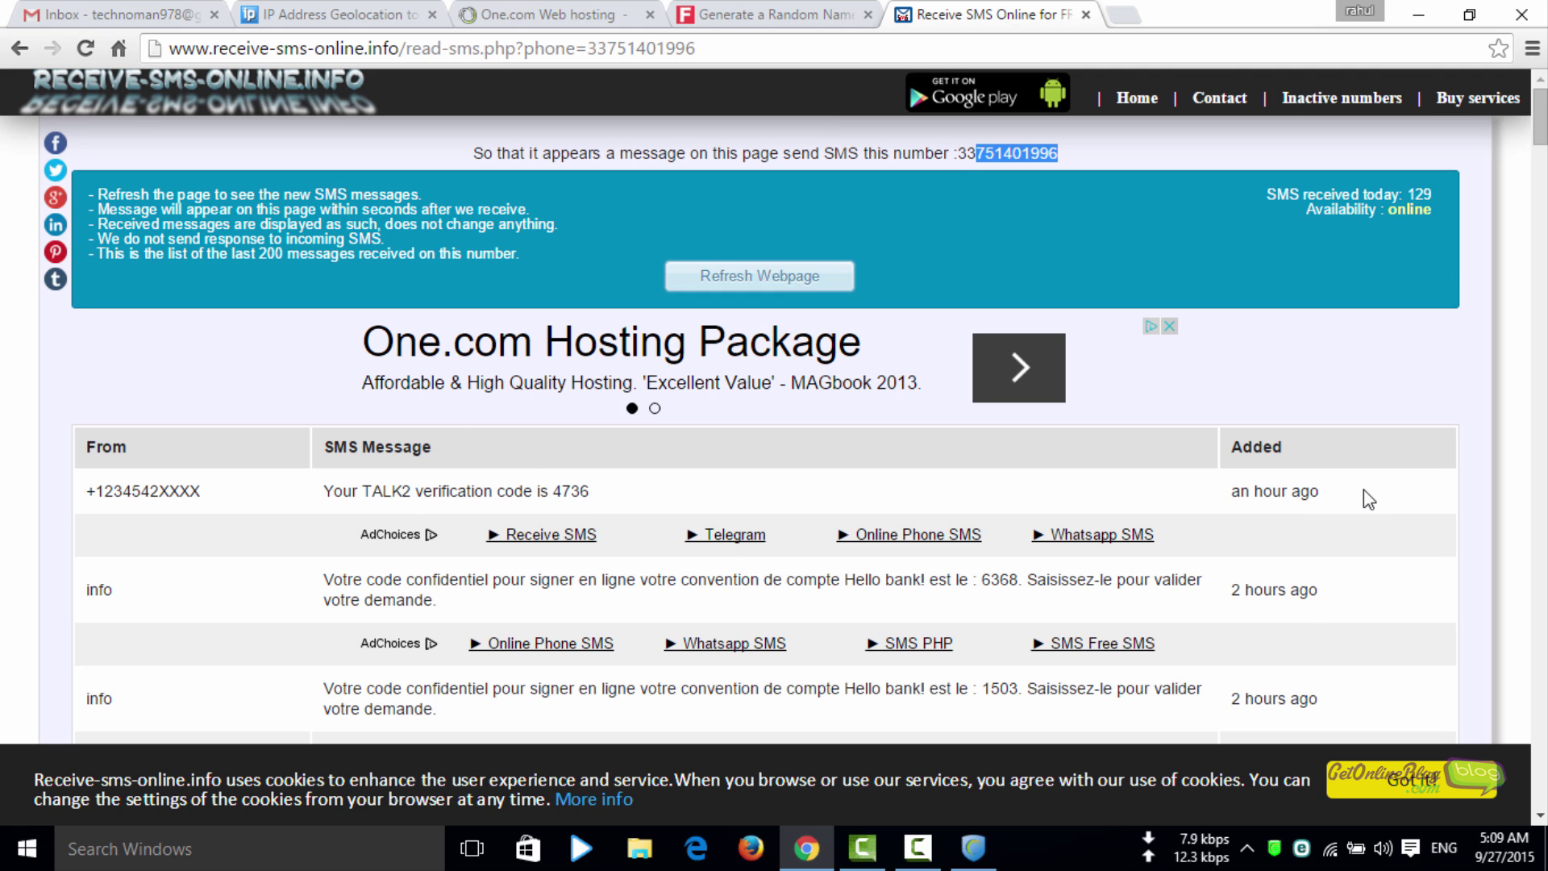
{"action": "left_click_drag", "start_coordinate": [1363, 491], "coordinate": [91, 492]}
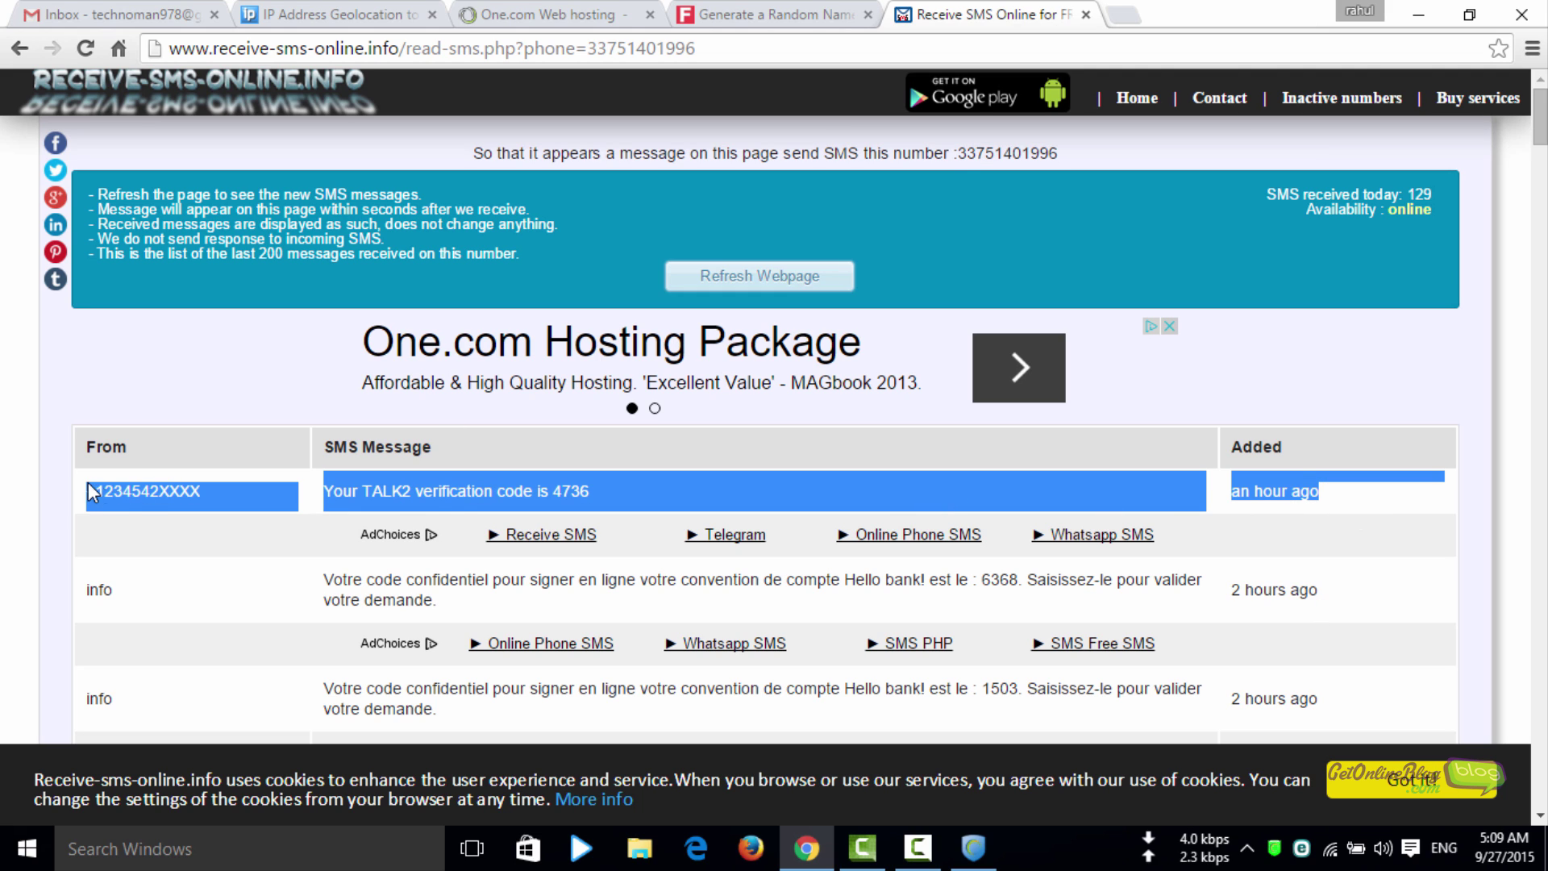
{"action": "left_click", "coordinate": [1410, 556]}
Paste the copied French number into both the Phone and Mobile phone fields.
{"action": "left_click", "coordinate": [774, 14]}
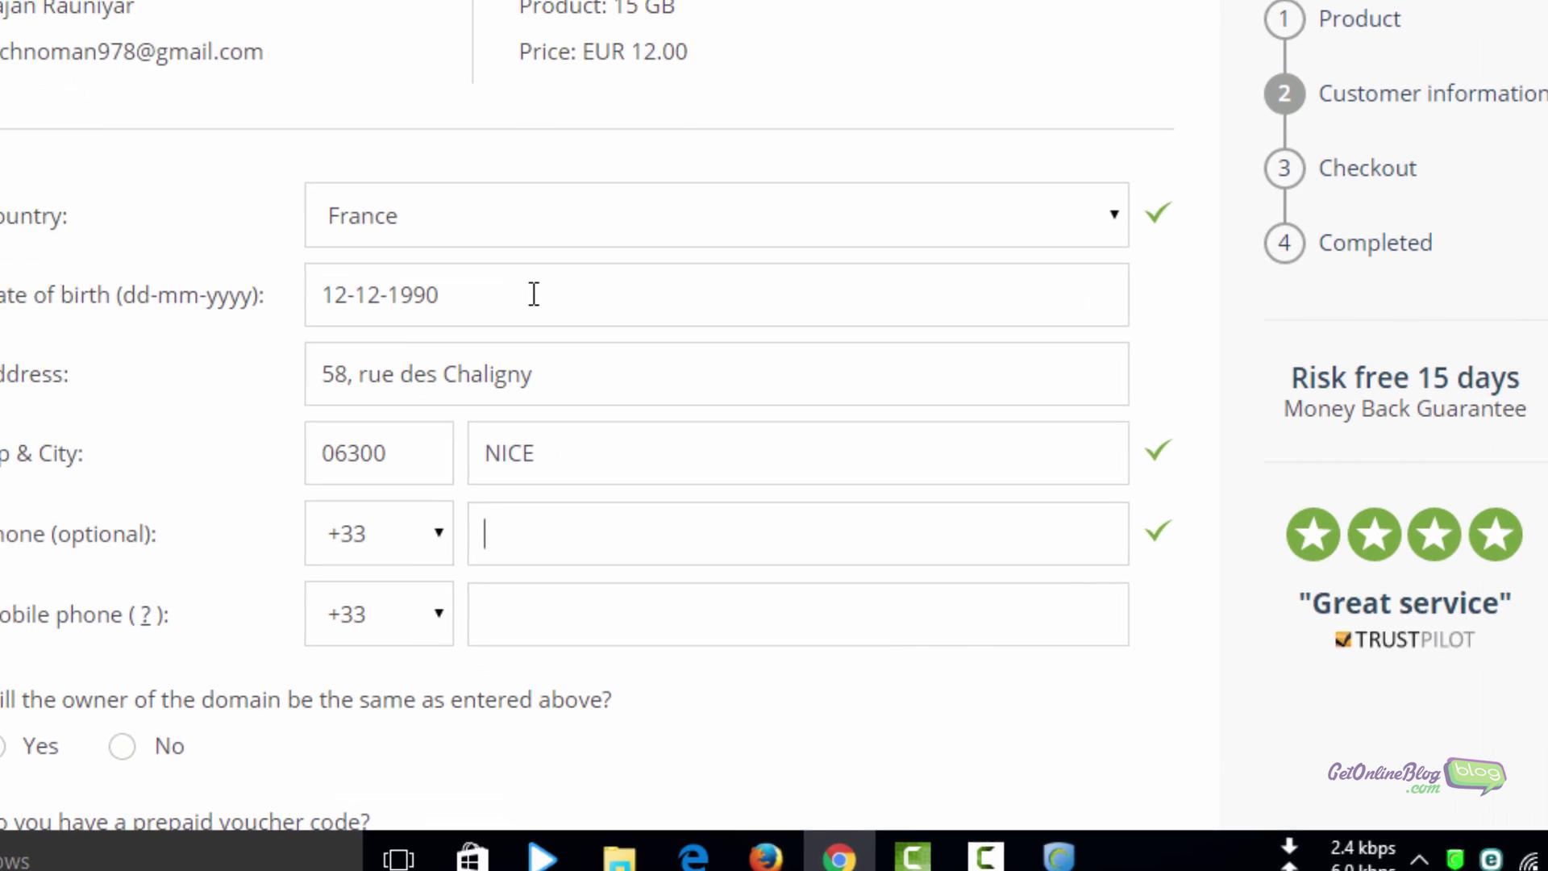
{"action": "key", "text": "ctrl+v"}
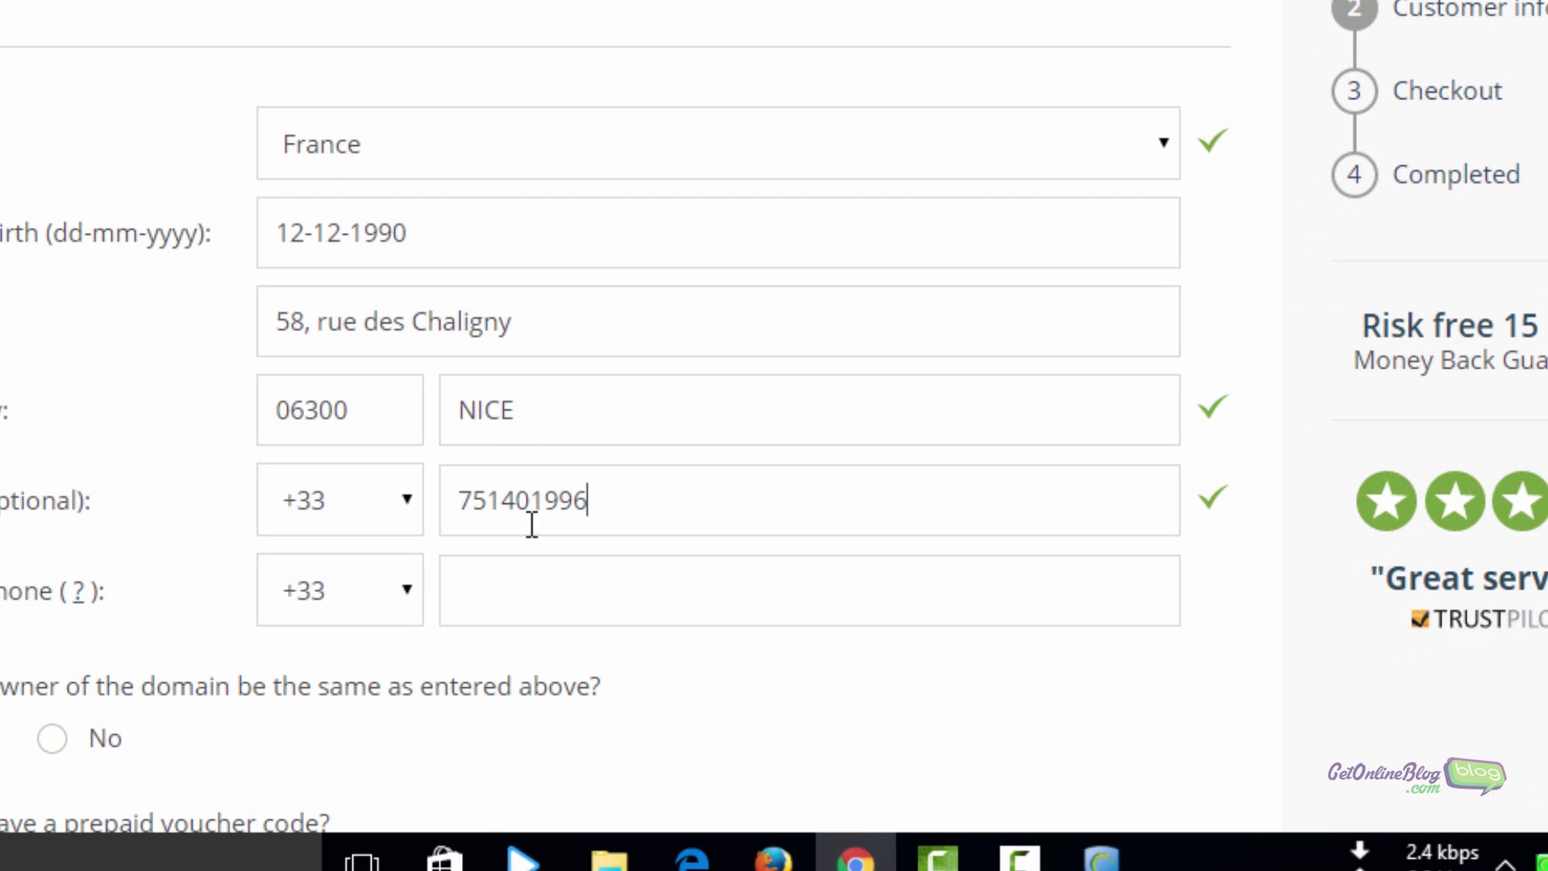
{"action": "left_click", "coordinate": [531, 596]}
{"action": "key", "text": "ctrl+v"}
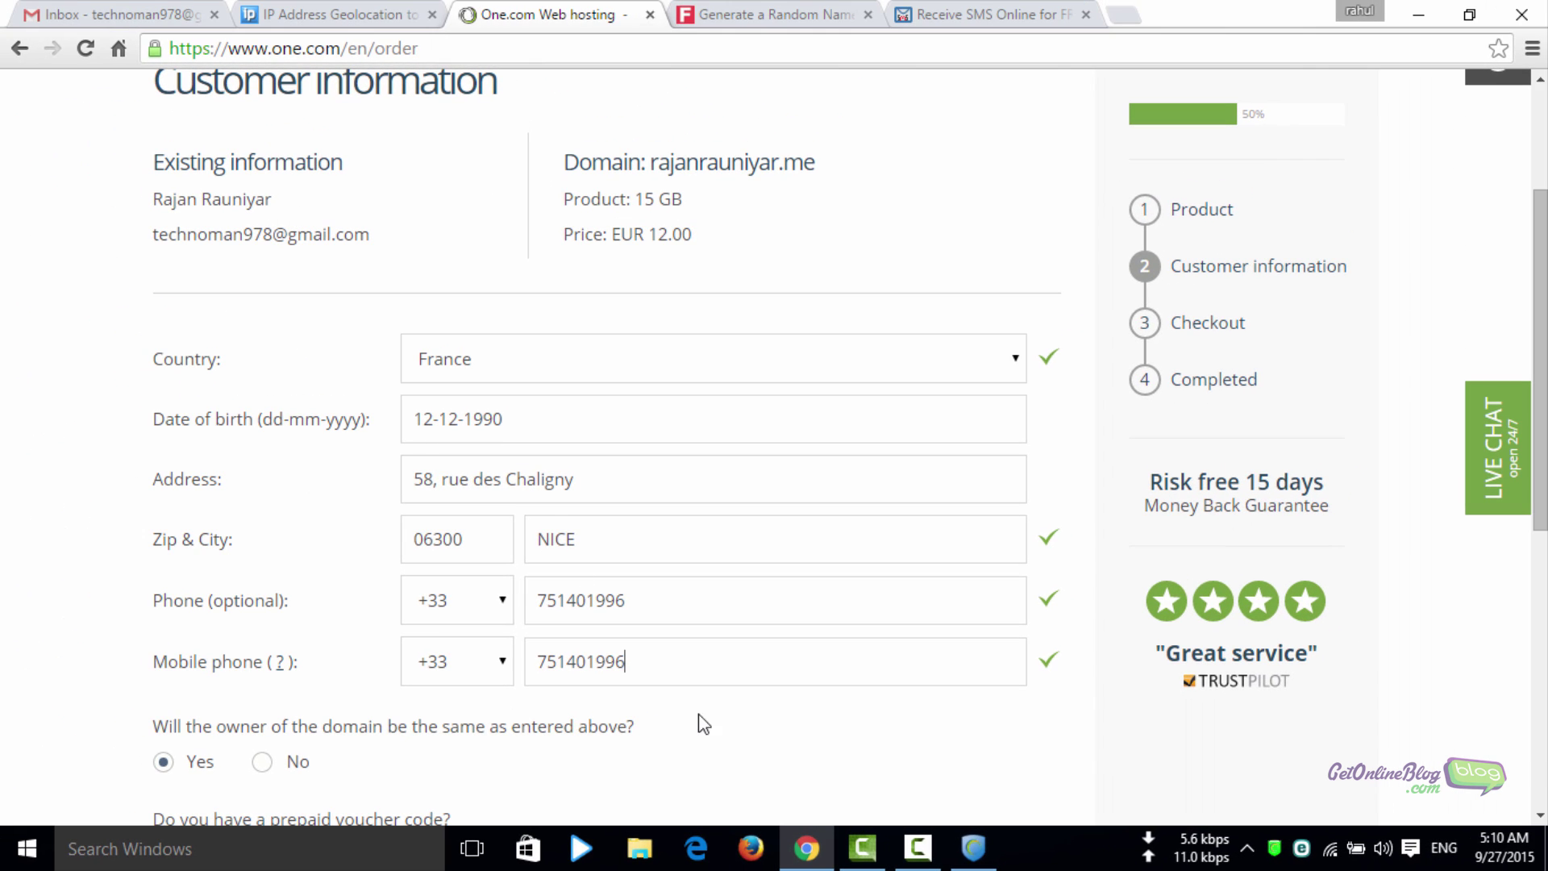
Submit the completed customer information with Next.
{"action": "scroll", "coordinate": [730, 621], "scroll_direction": "down", "scroll_amount": 3}
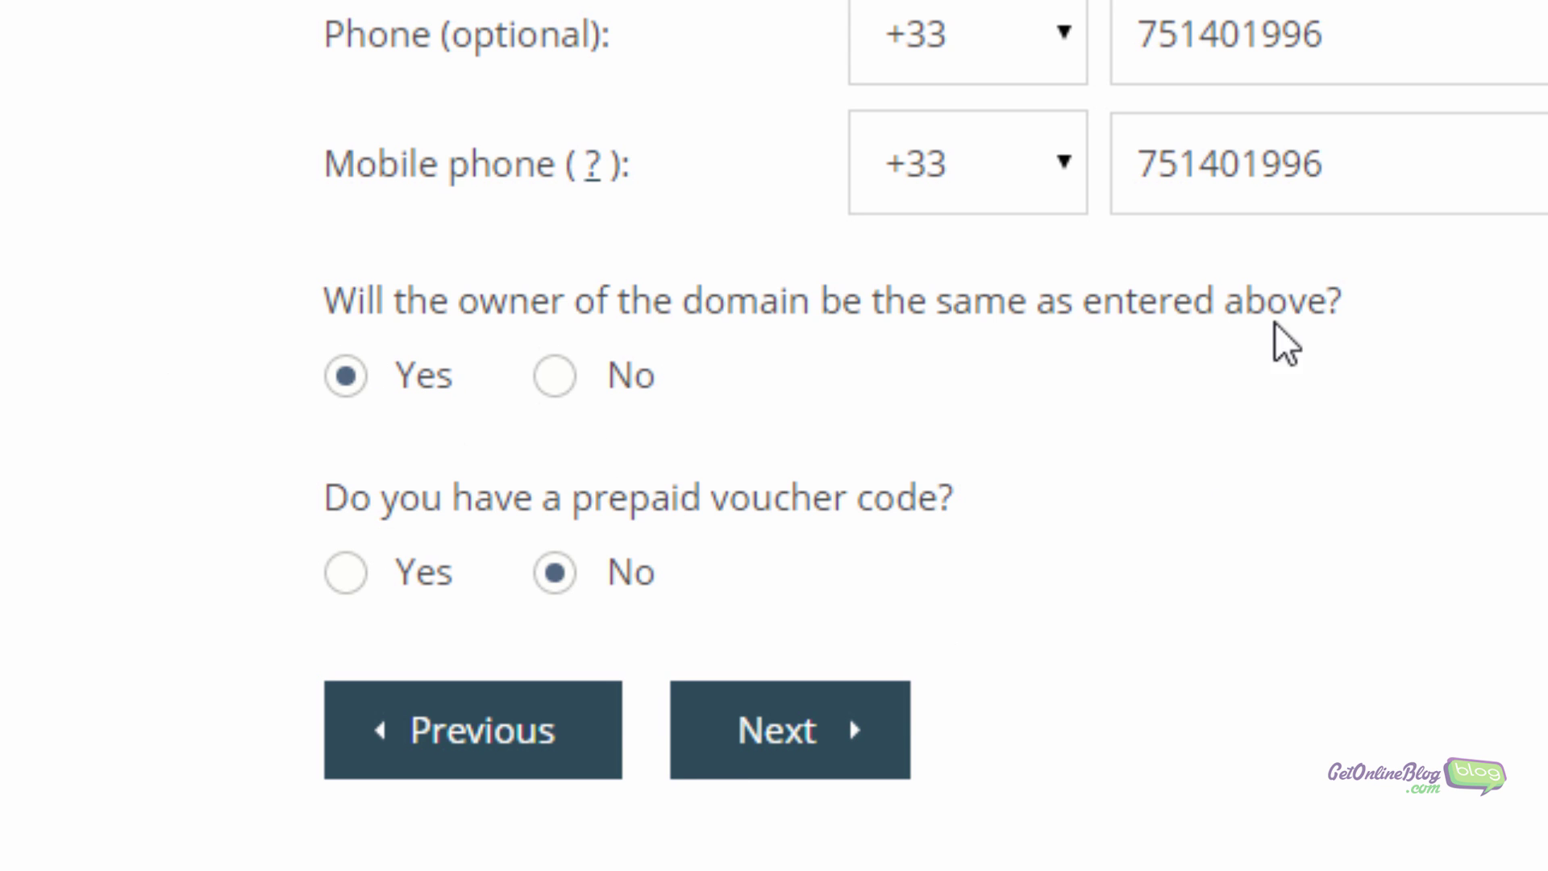
{"action": "scroll", "coordinate": [1282, 323], "scroll_direction": "up", "scroll_amount": 2}
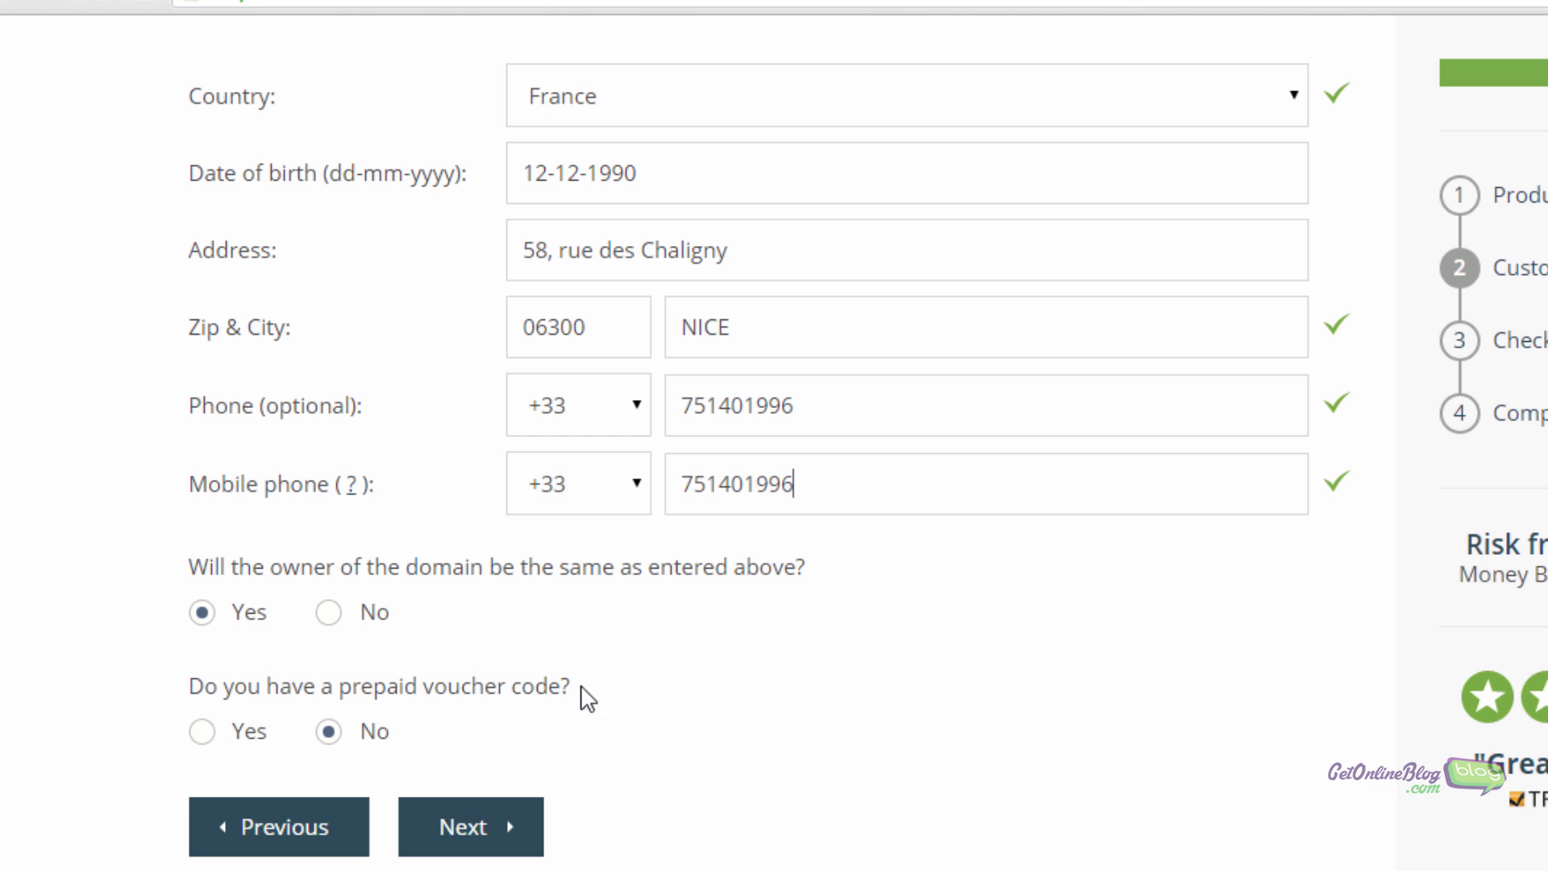
{"action": "left_click", "coordinate": [466, 827]}
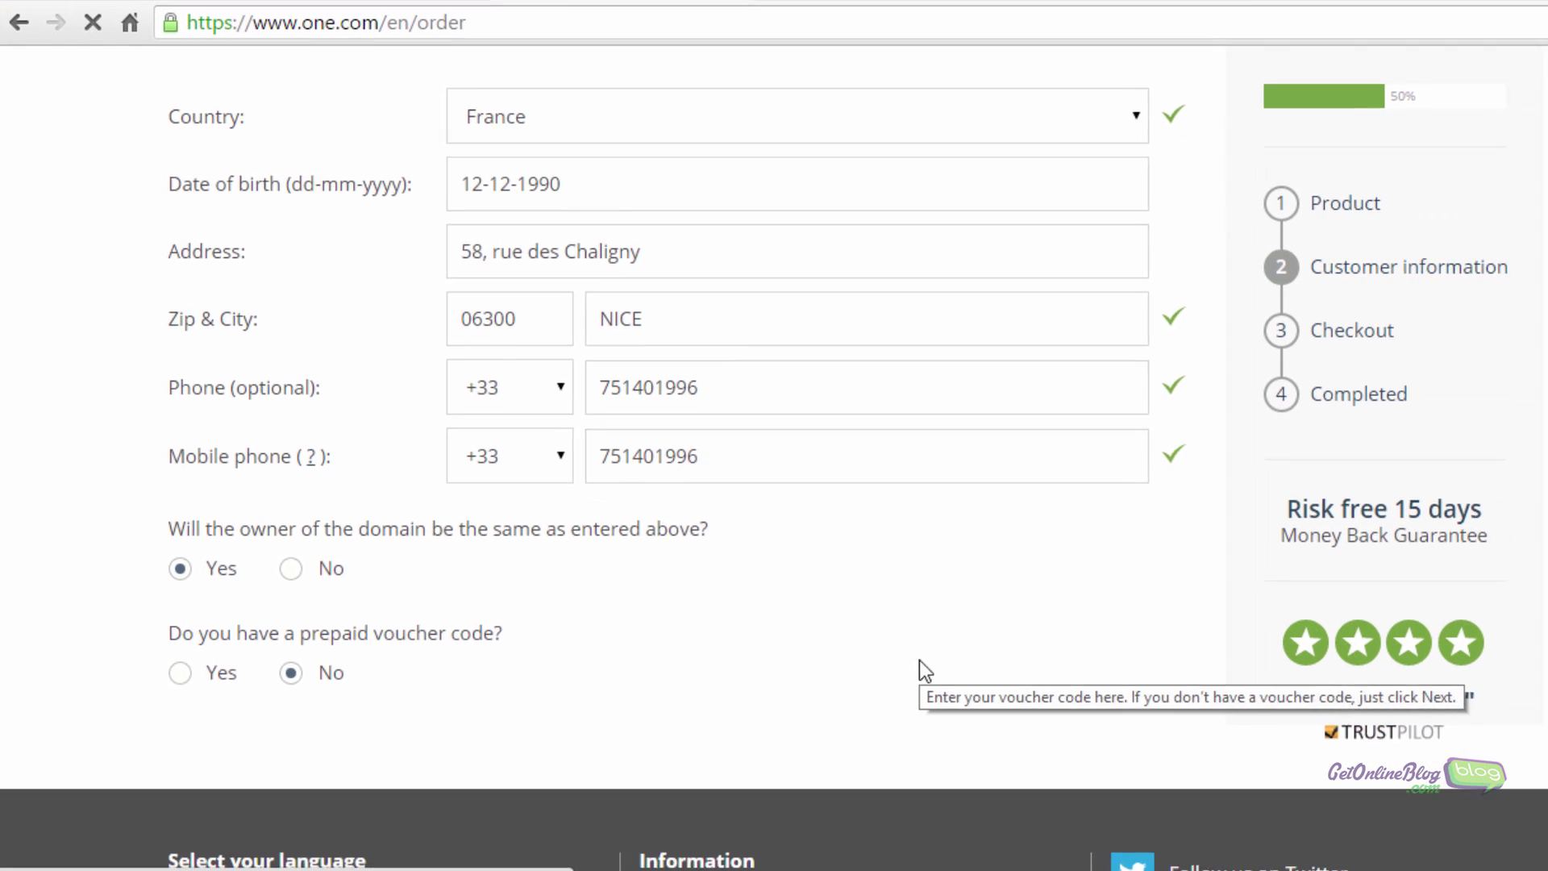
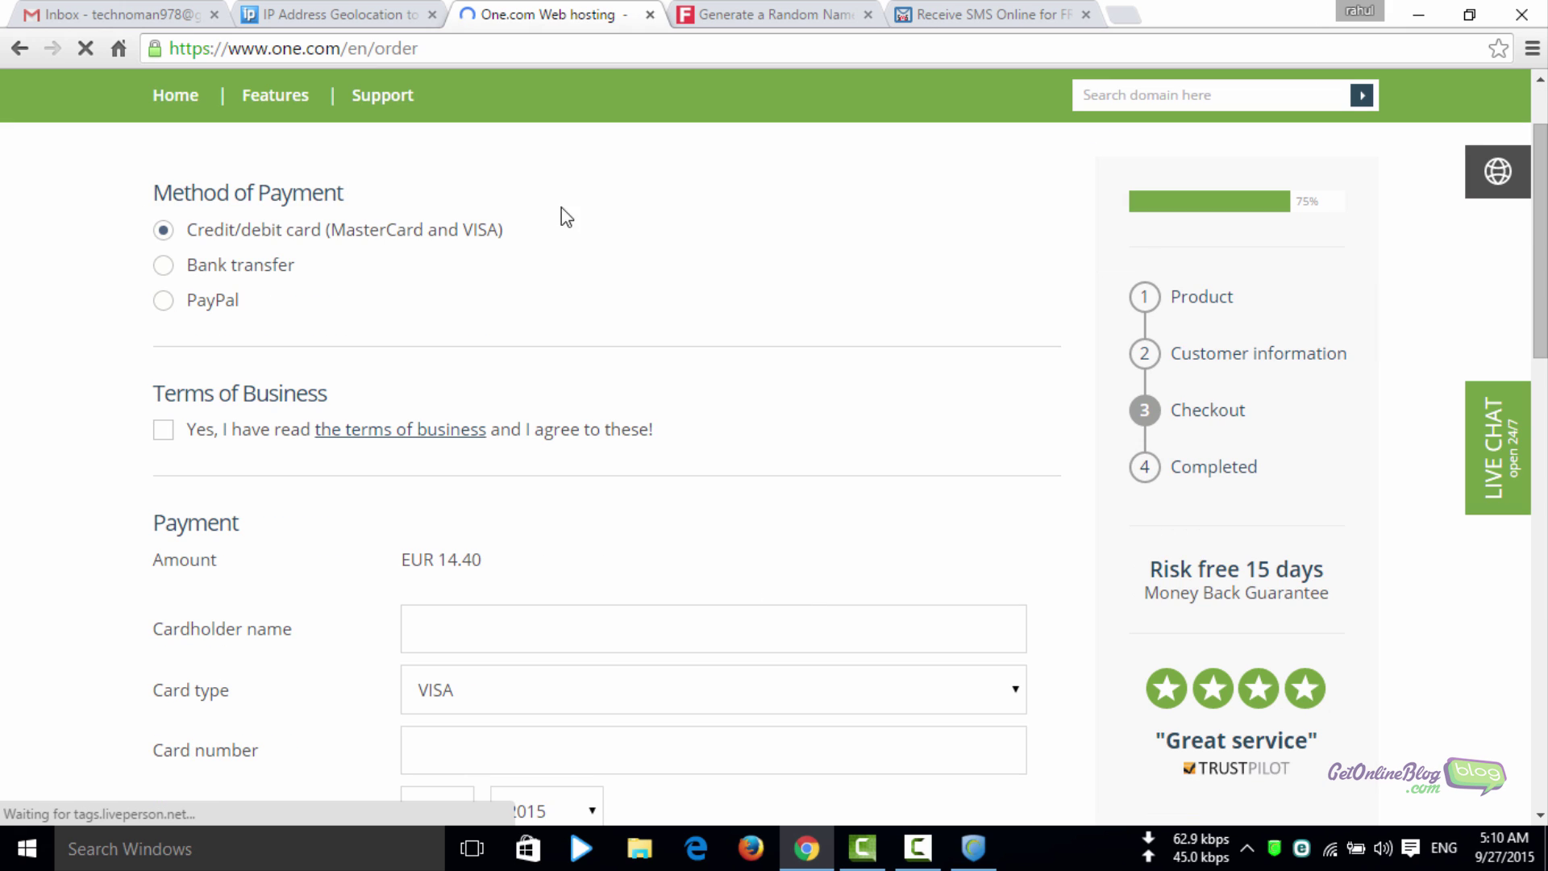
Choose bank transfer payment, accept the Terms of Business, and check the EUR 14.40 order total.
{"action": "scroll", "coordinate": [767, 411], "scroll_direction": "down", "scroll_amount": 3}
{"action": "scroll", "coordinate": [597, 421], "scroll_direction": "up", "scroll_amount": 1}
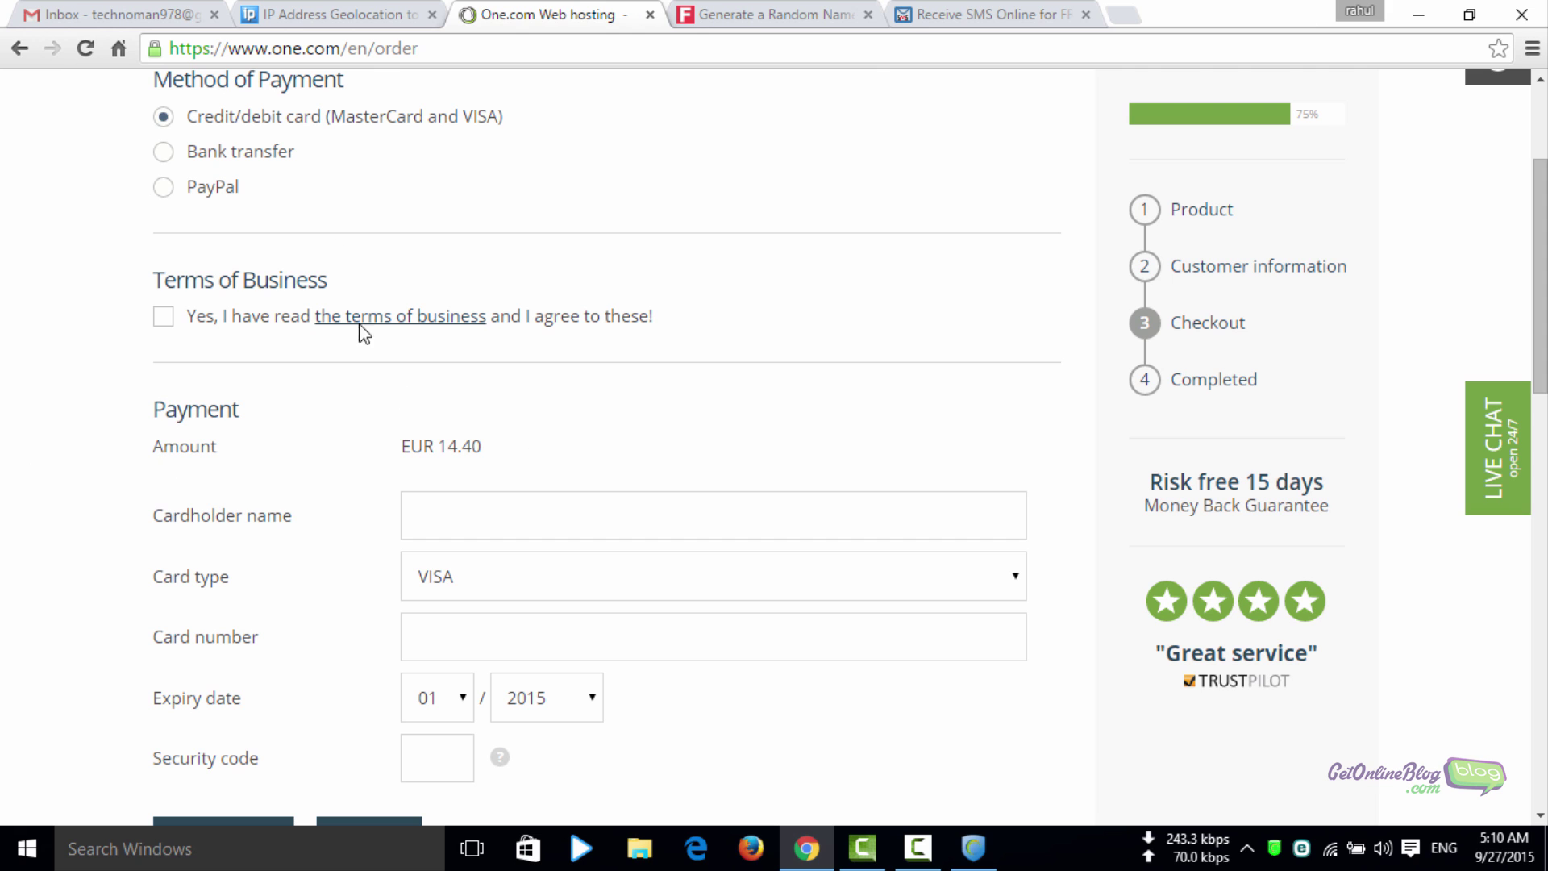
{"action": "left_click", "coordinate": [164, 153]}
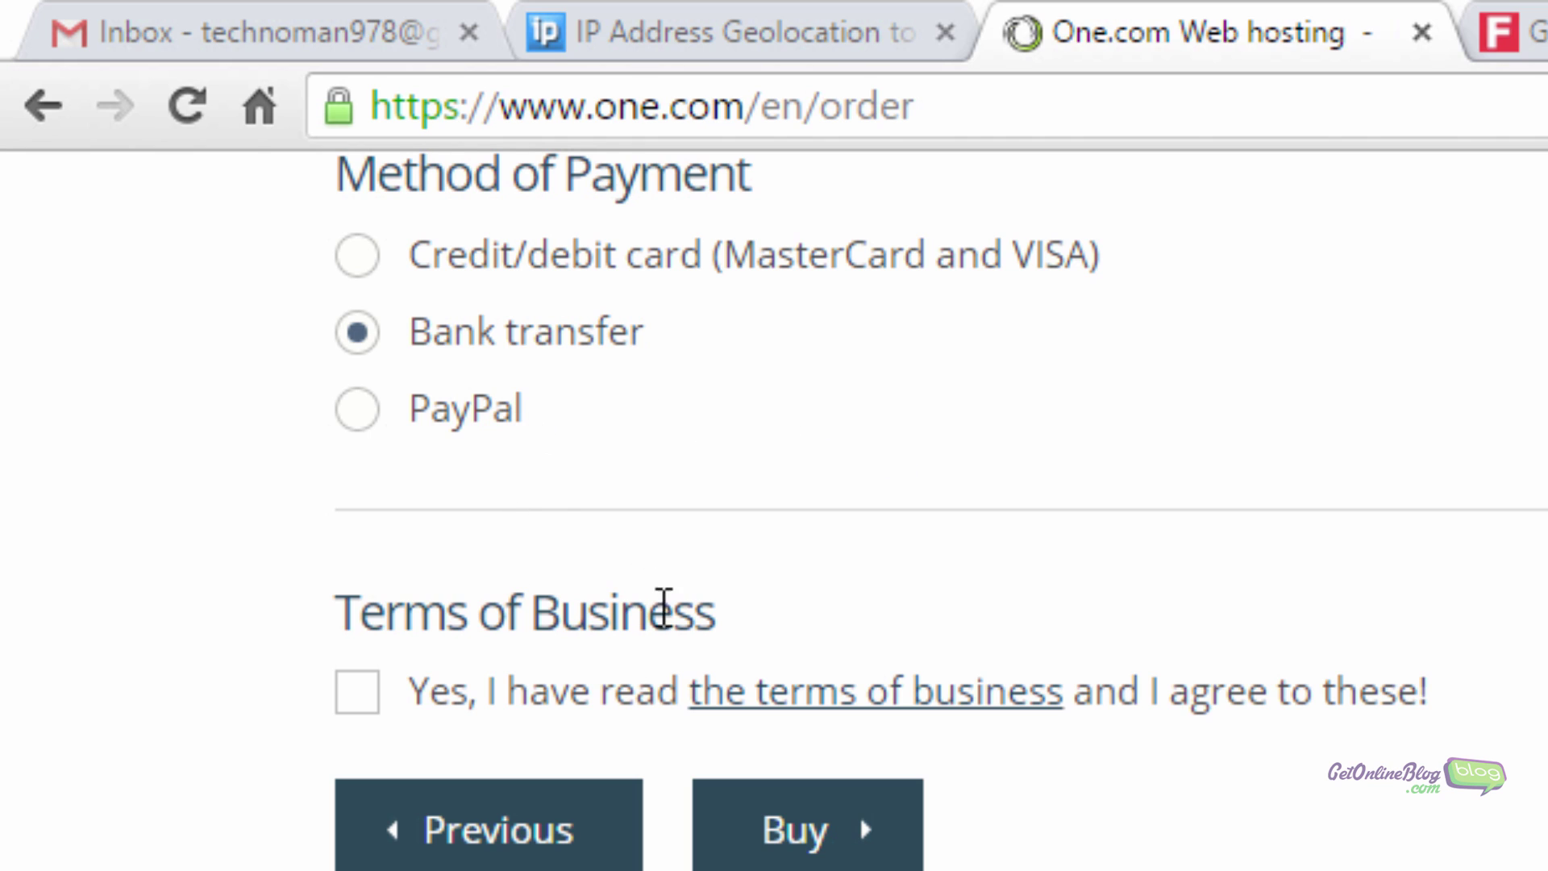
{"action": "left_click", "coordinate": [346, 698]}
{"action": "scroll", "coordinate": [774, 484], "scroll_direction": "down", "scroll_amount": 3}
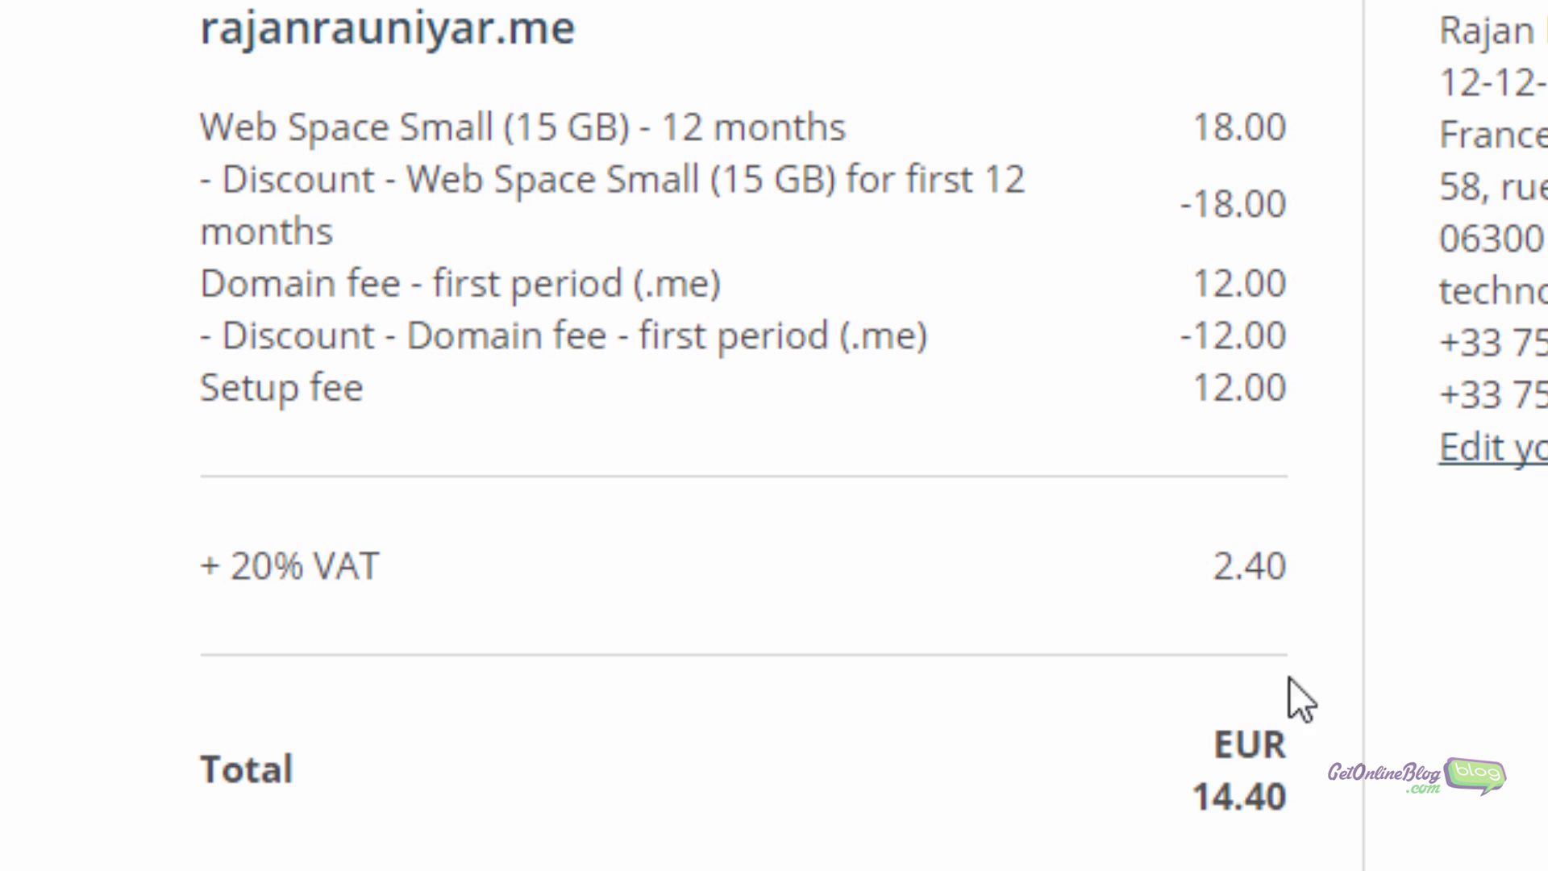
{"action": "left_click_drag", "start_coordinate": [1303, 795], "coordinate": [1196, 794]}
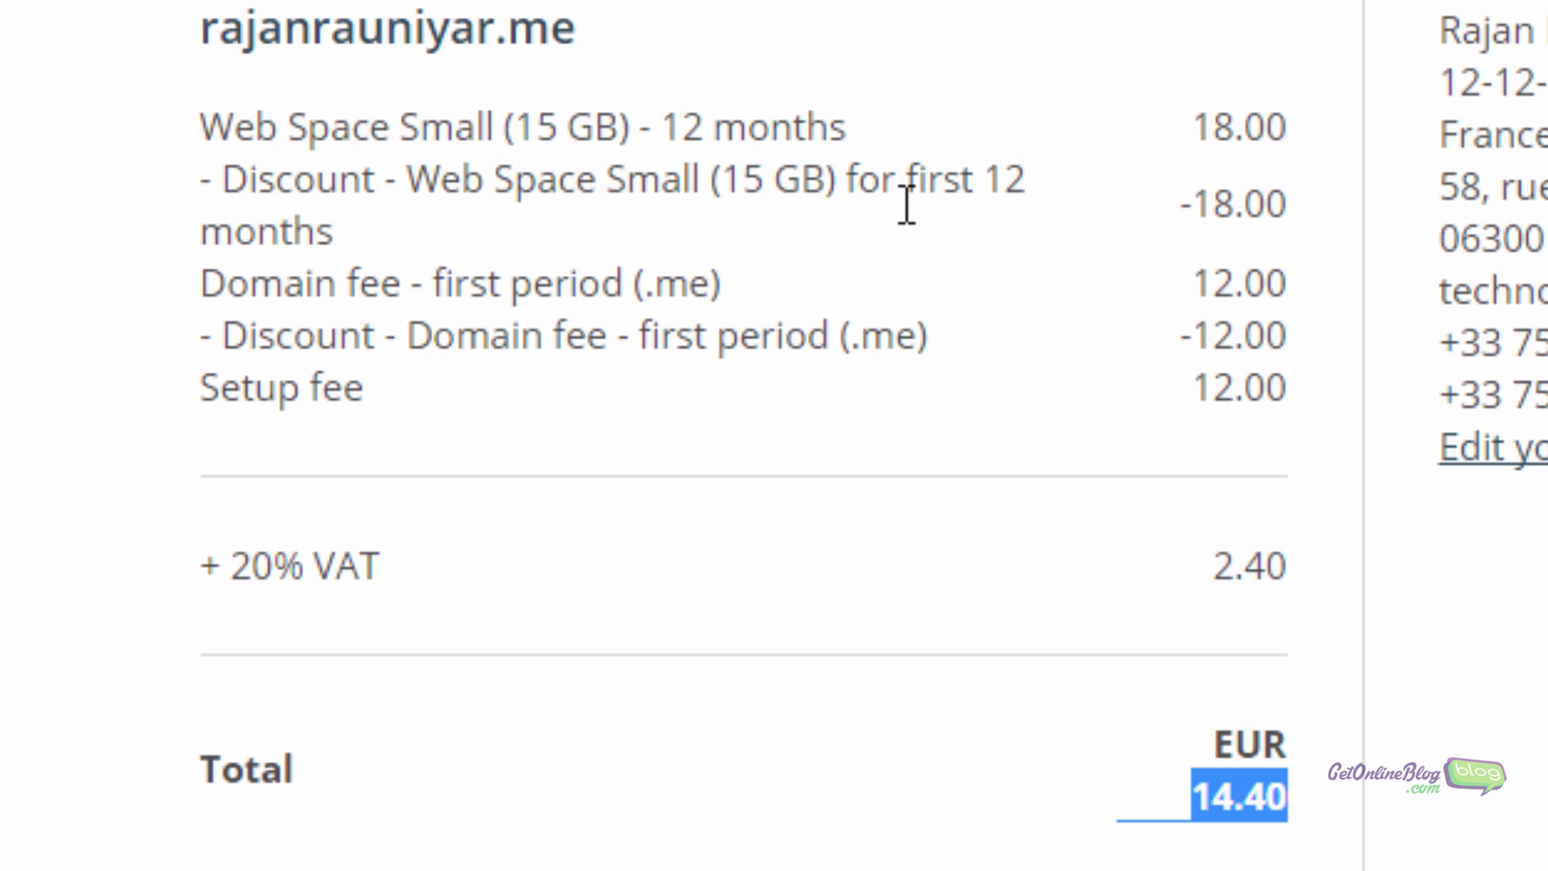
{"action": "scroll", "coordinate": [1029, 466], "scroll_direction": "down", "scroll_amount": 4}
{"action": "scroll", "coordinate": [1030, 467], "scroll_direction": "up", "scroll_amount": 10}
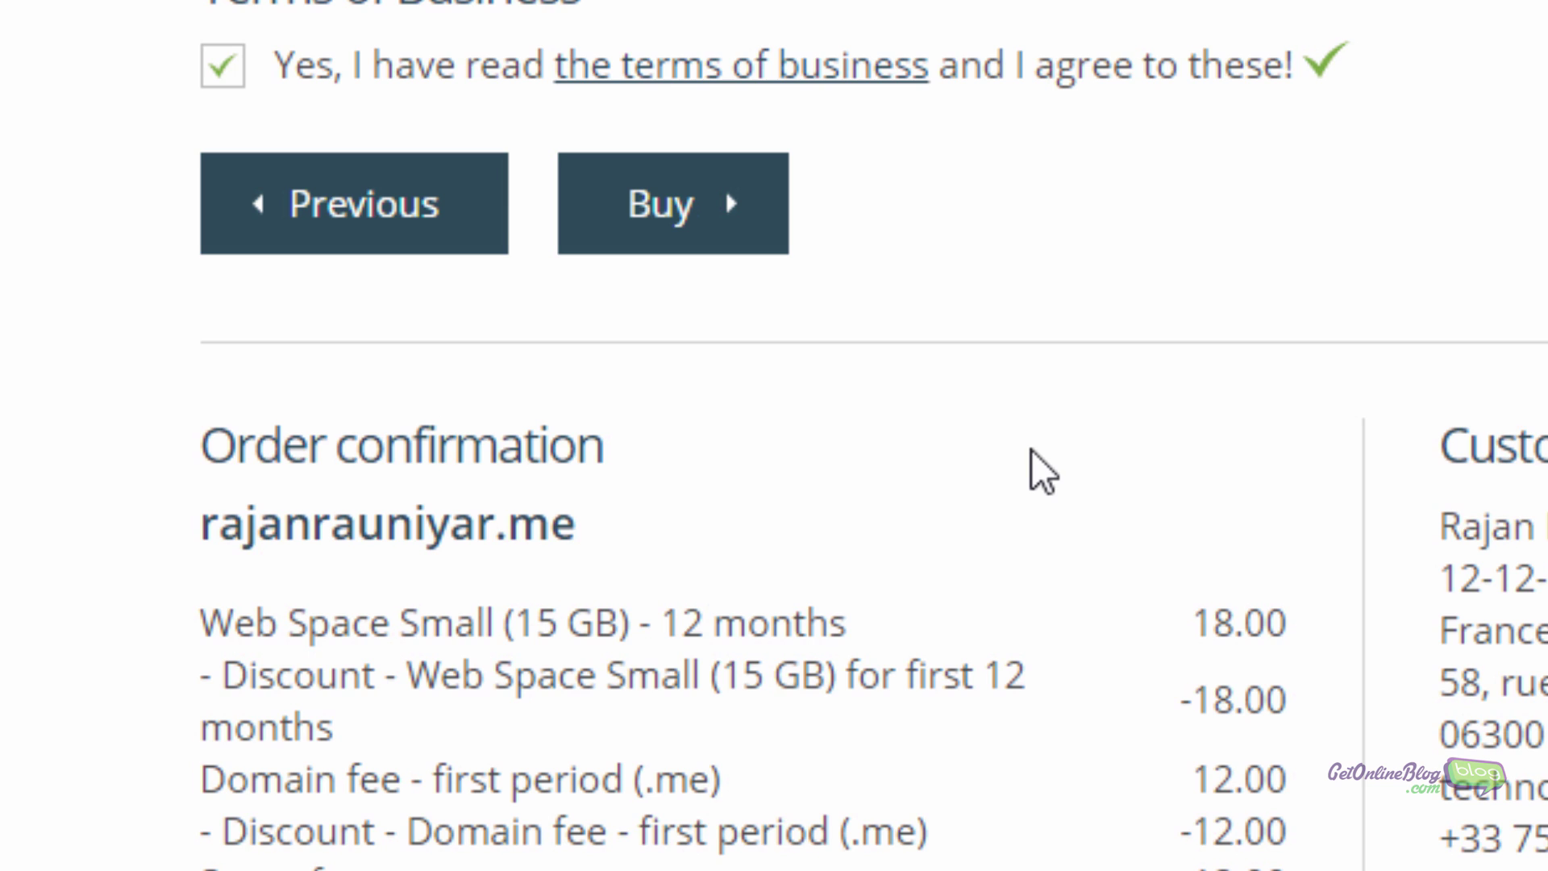
Buy the hosting order, note the SMS activation-code message, and go to the Gmail inbox.
{"action": "left_click", "coordinate": [520, 351]}
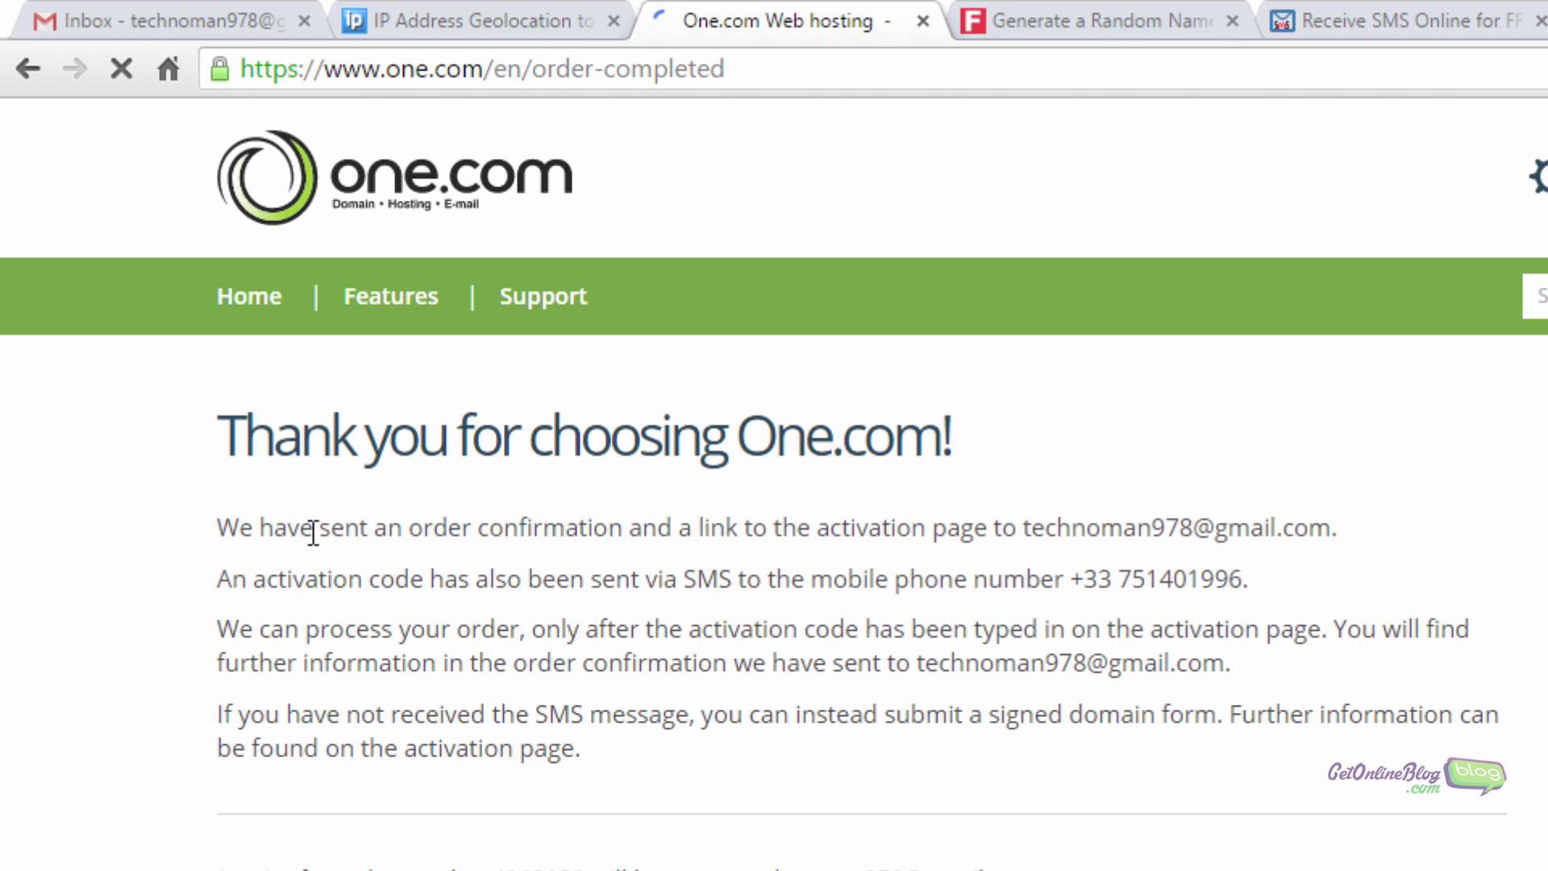
{"action": "left_click_drag", "start_coordinate": [230, 581], "coordinate": [1147, 587]}
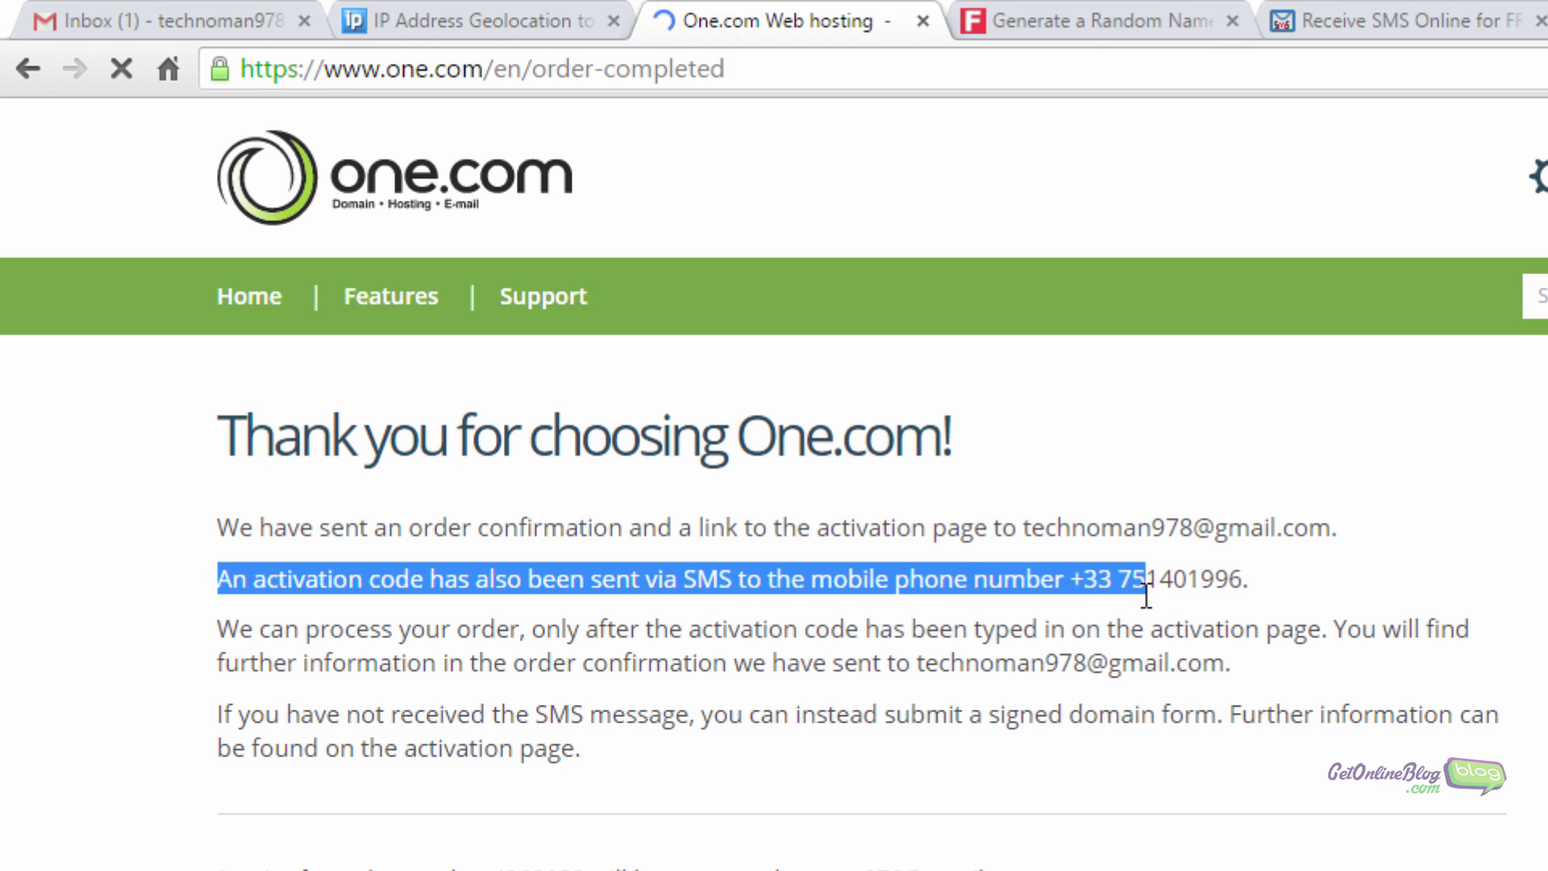
{"action": "left_click", "coordinate": [291, 11]}
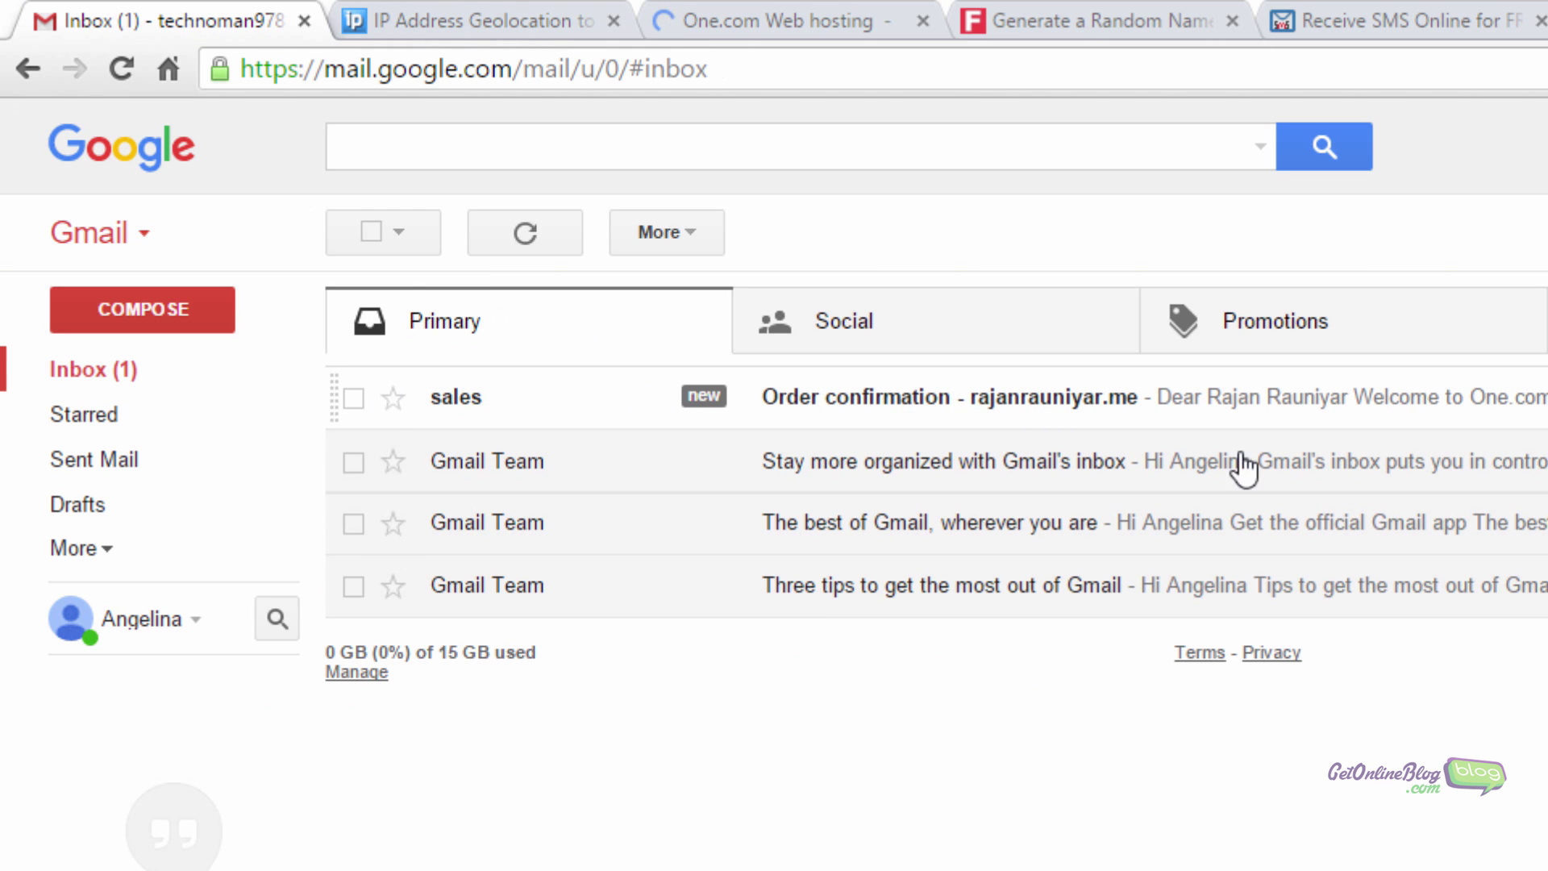
Read the order confirmation email's activation section, then reload the received SMS list.
{"action": "left_click", "coordinate": [601, 409]}
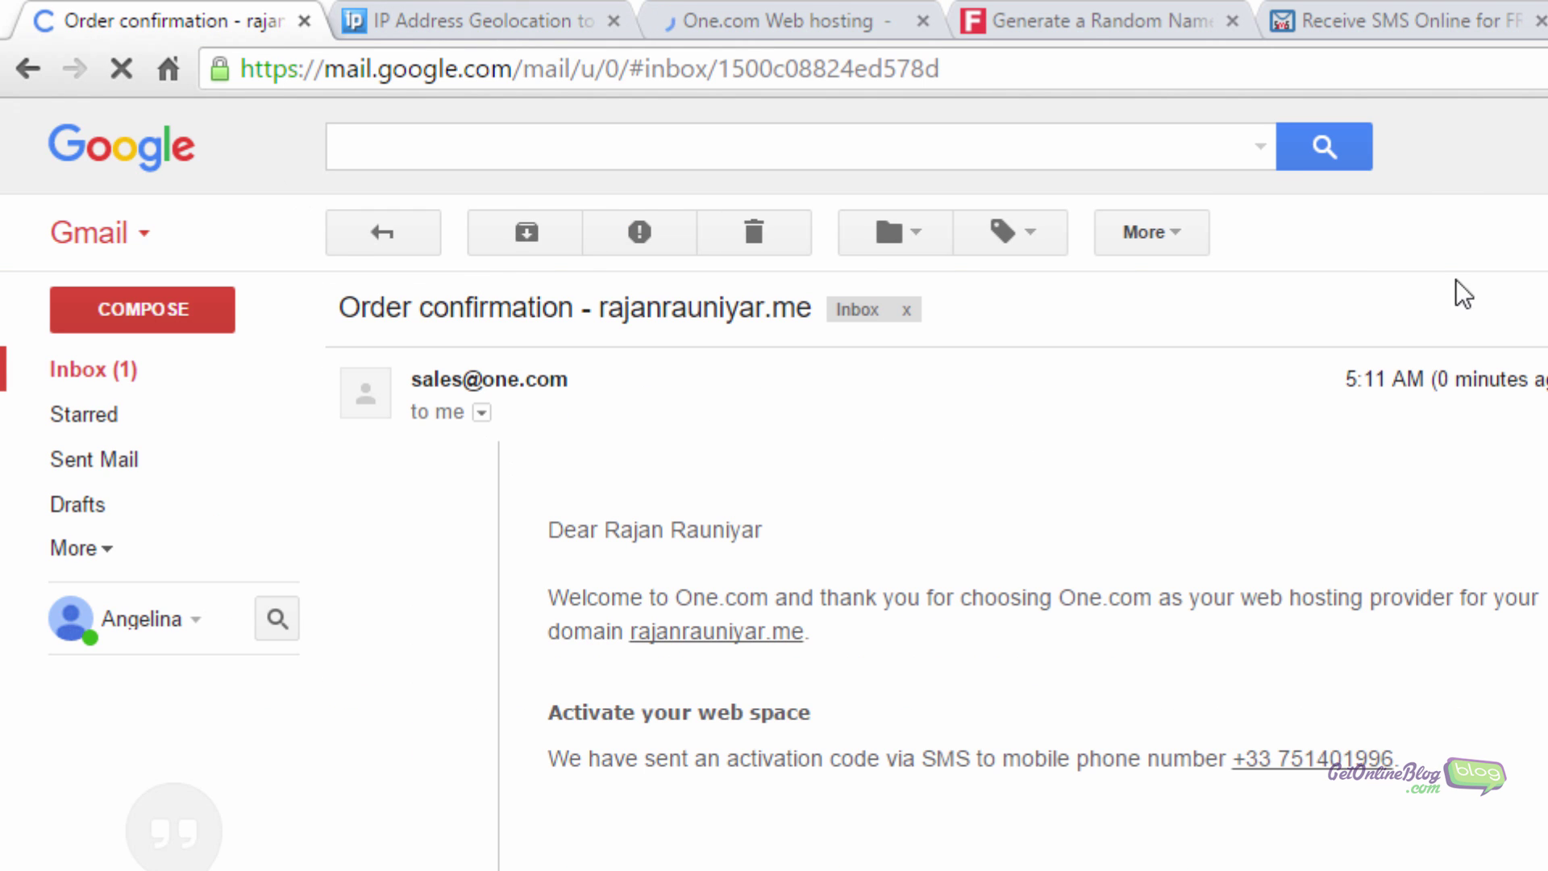
{"action": "scroll", "coordinate": [1372, 398], "scroll_direction": "down", "scroll_amount": 4}
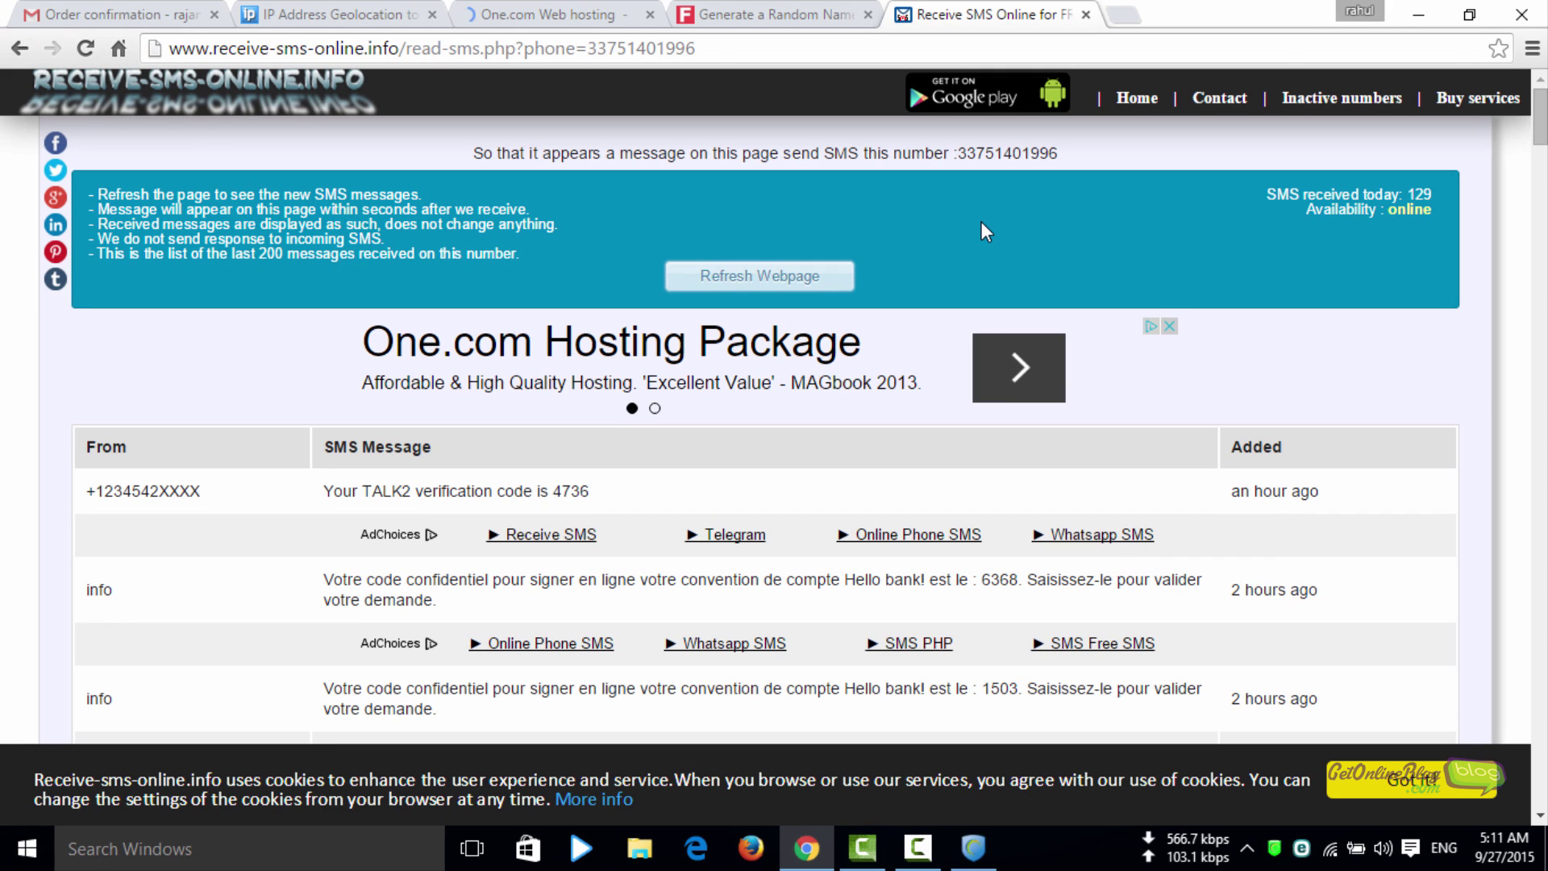
{"action": "key", "text": "F5"}
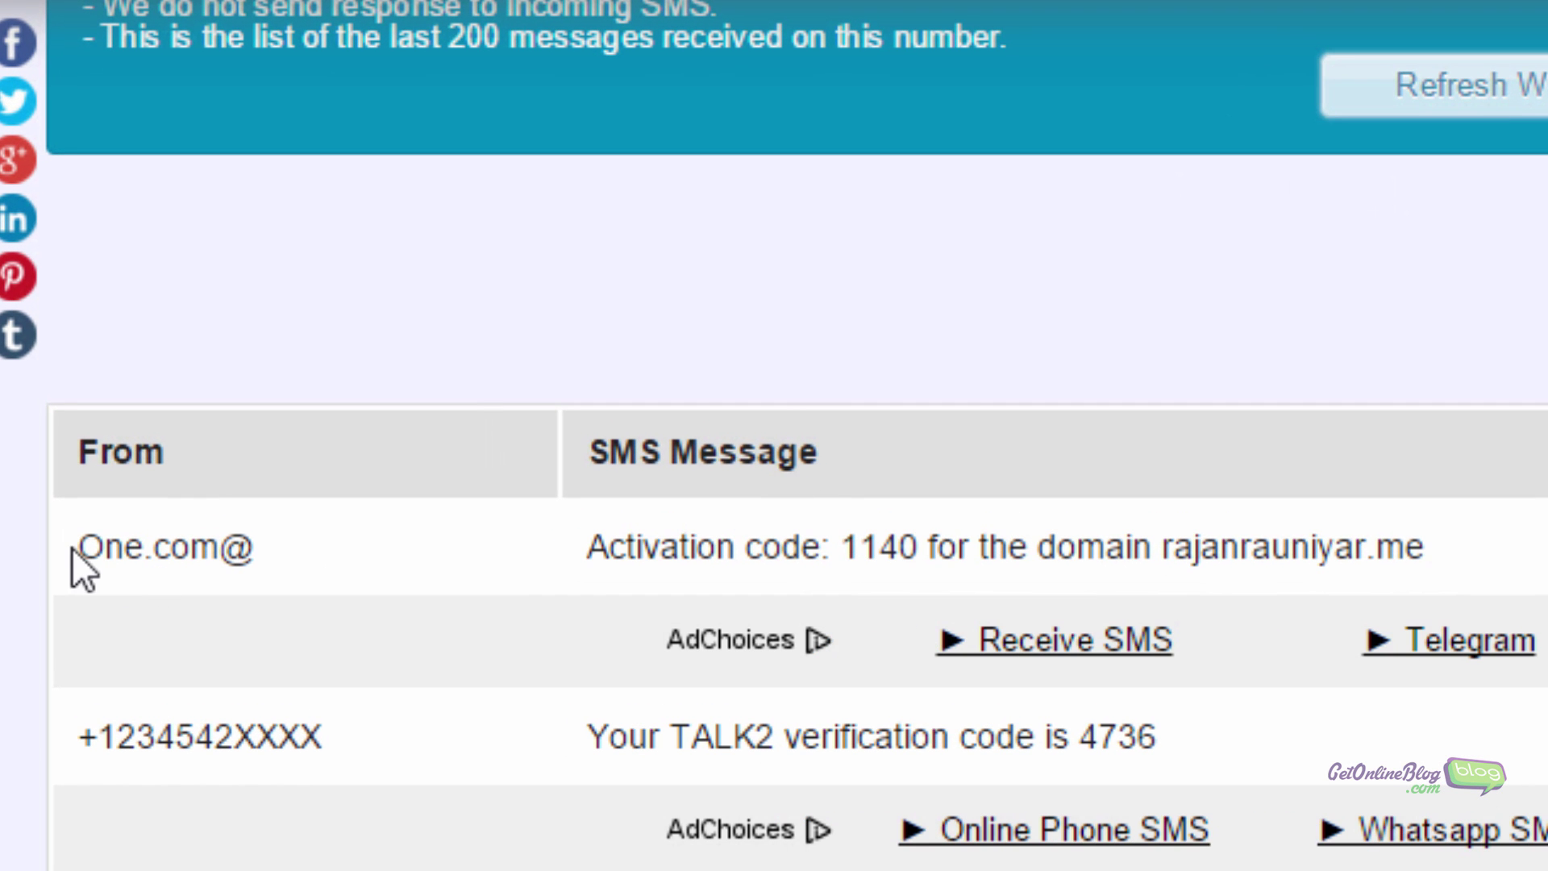
Copy the activation code from One.com's SMS and return to the confirmation email.
{"action": "left_click_drag", "start_coordinate": [110, 553], "coordinate": [233, 558]}
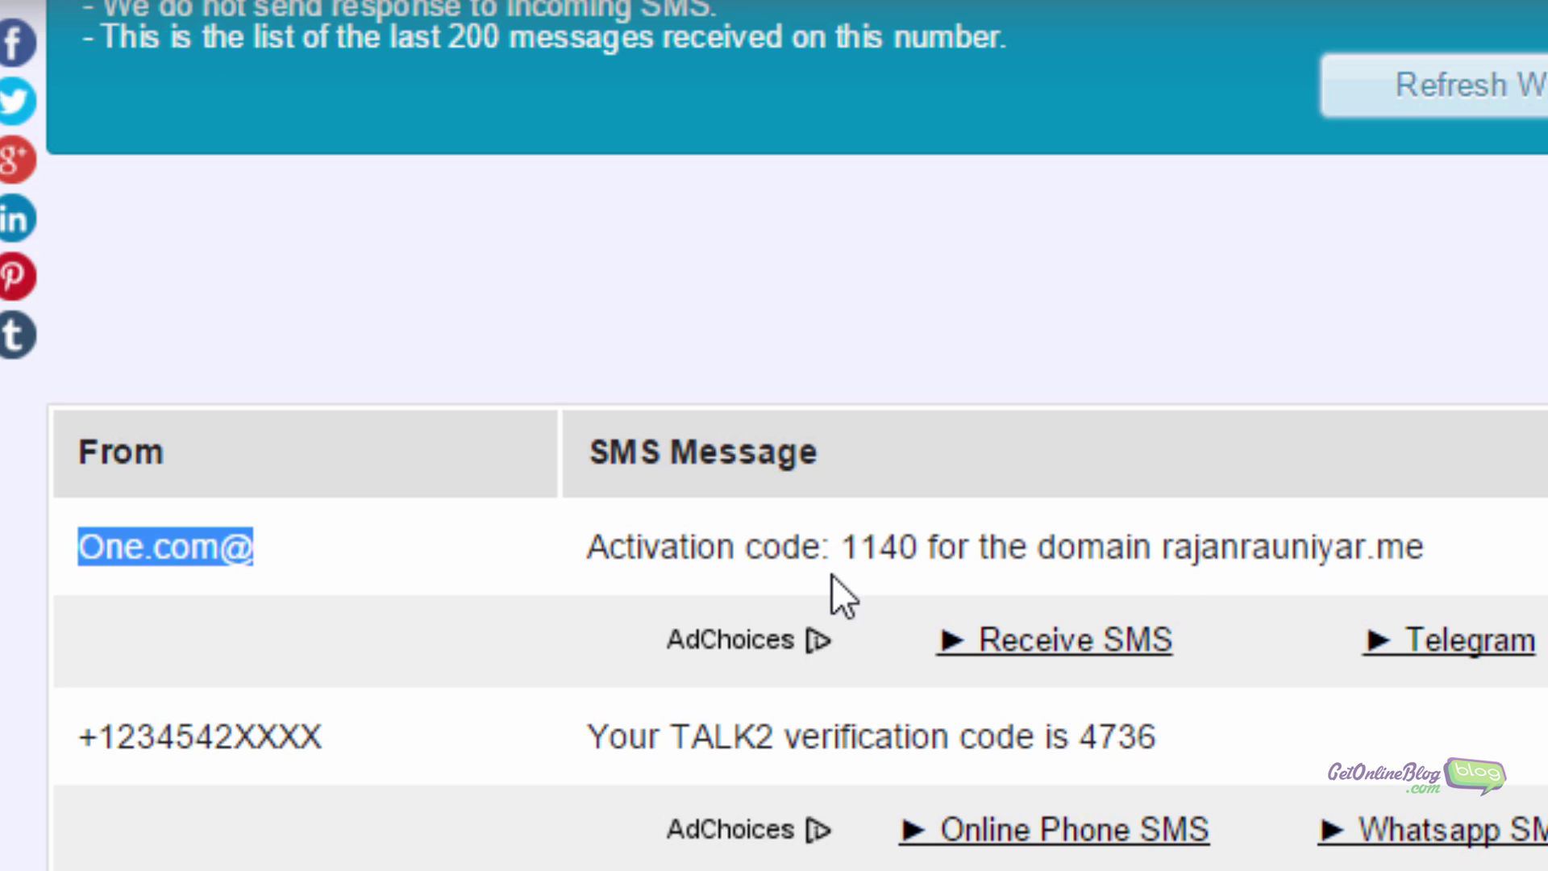
{"action": "left_click", "coordinate": [850, 554]}
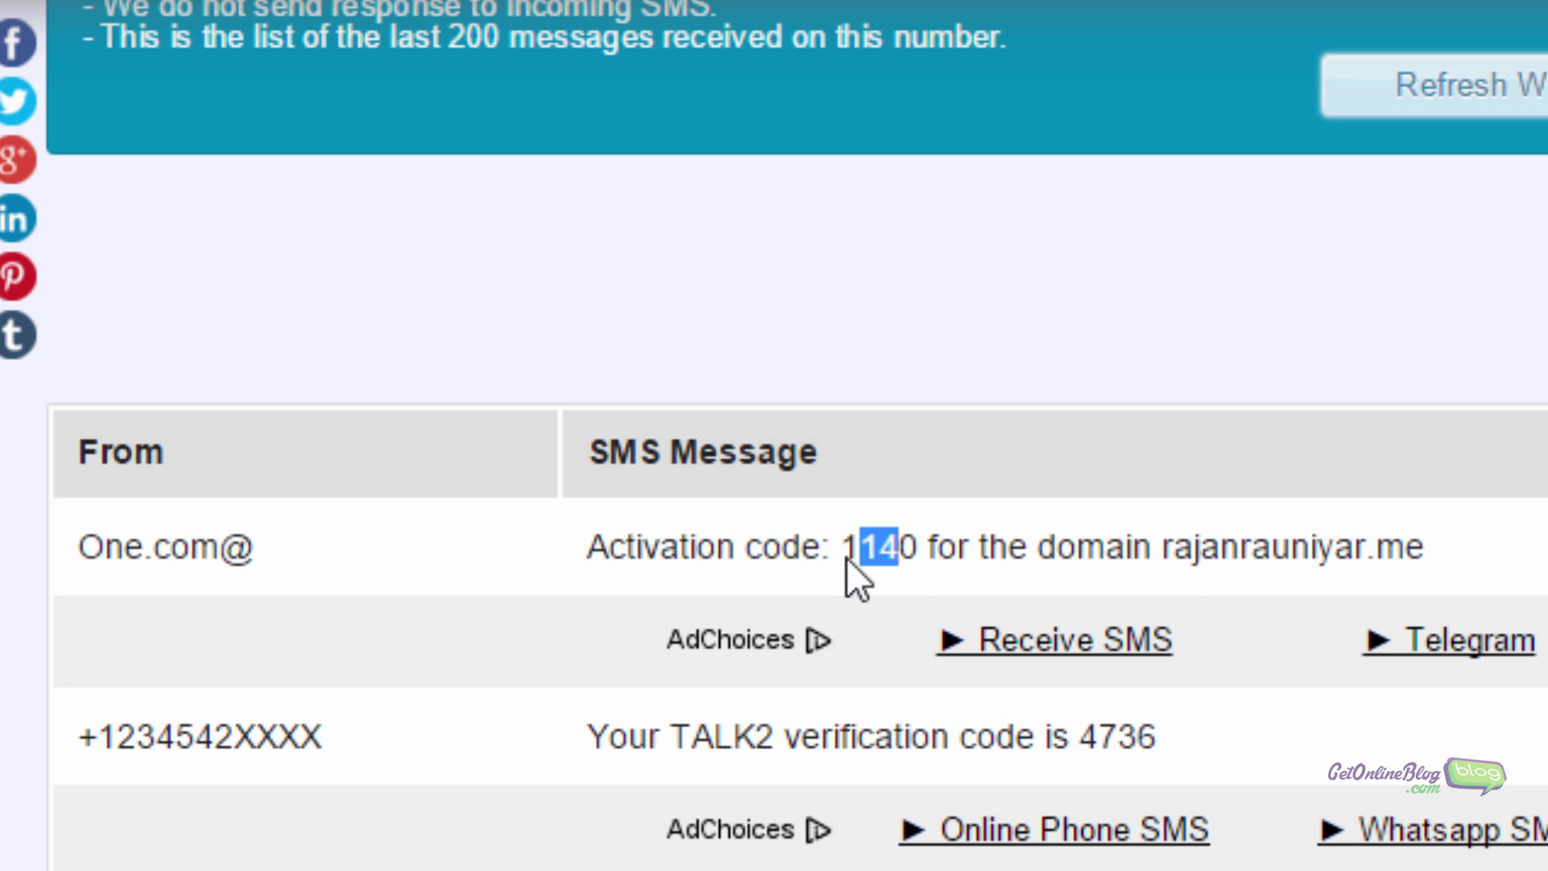
{"action": "right_click", "coordinate": [915, 550]}
{"action": "left_click", "coordinate": [963, 588]}
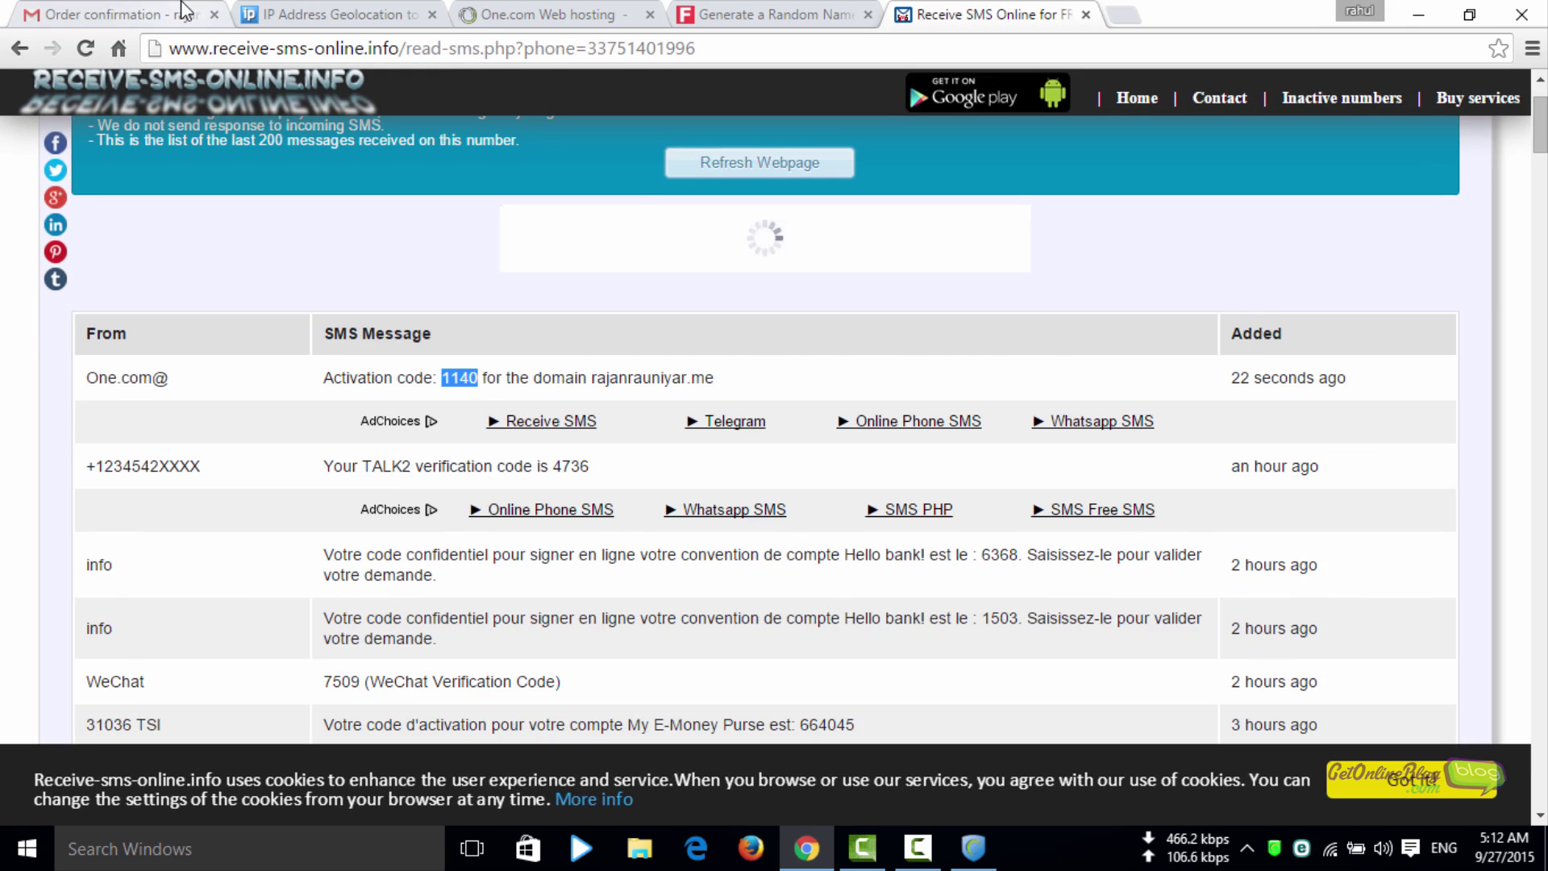
{"action": "key", "text": "ctrl+1"}
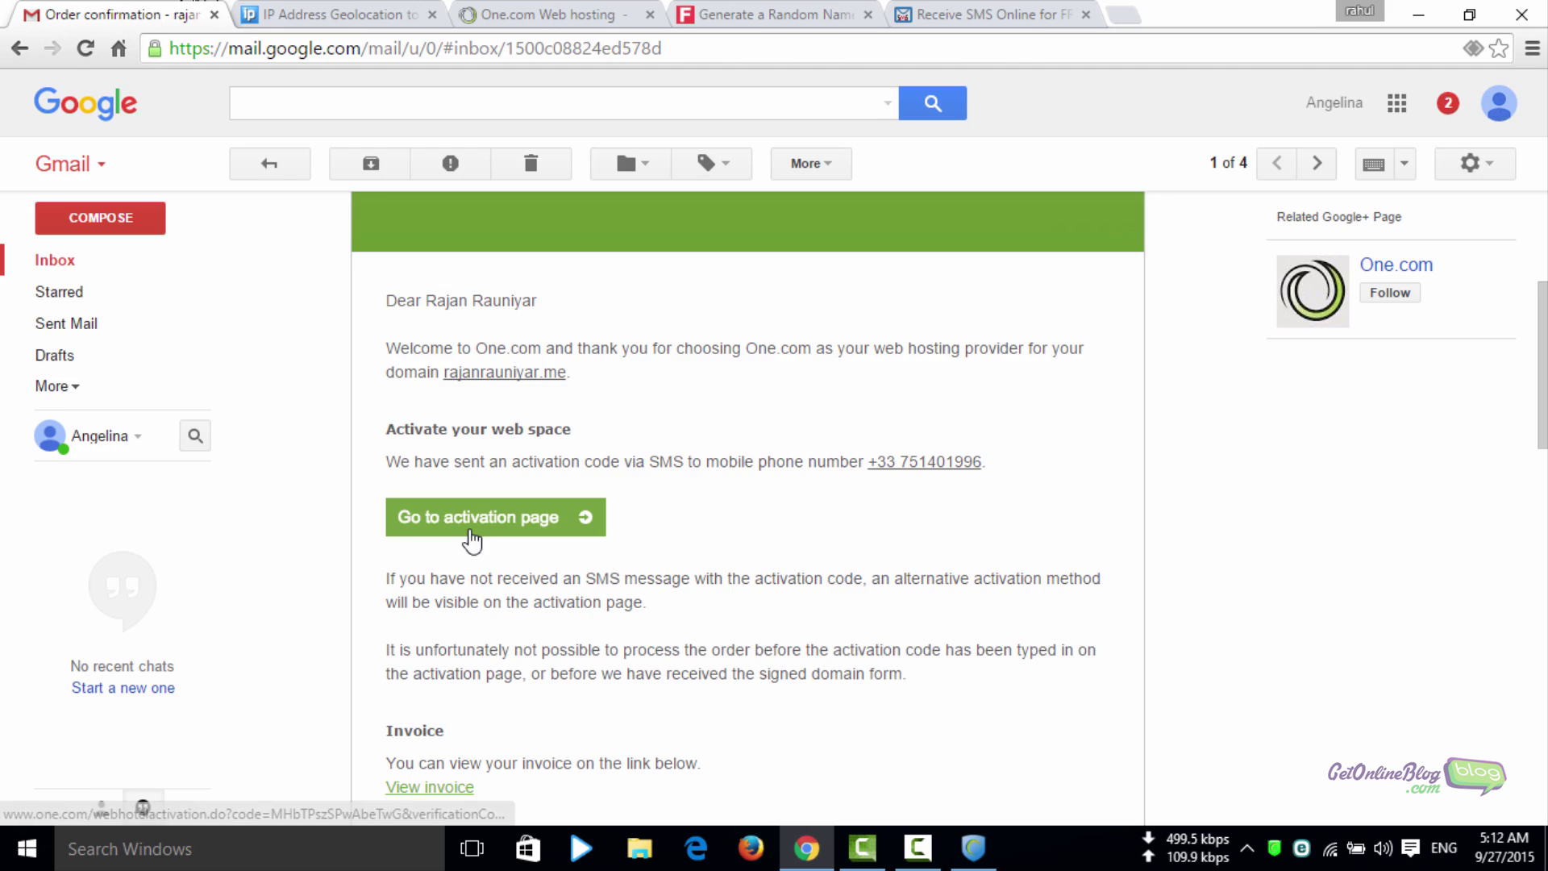
Open the activation page from the email in a new tab and approve the SMS activation code.
{"action": "left_click", "coordinate": [471, 524]}
{"action": "left_click", "coordinate": [73, 15]}
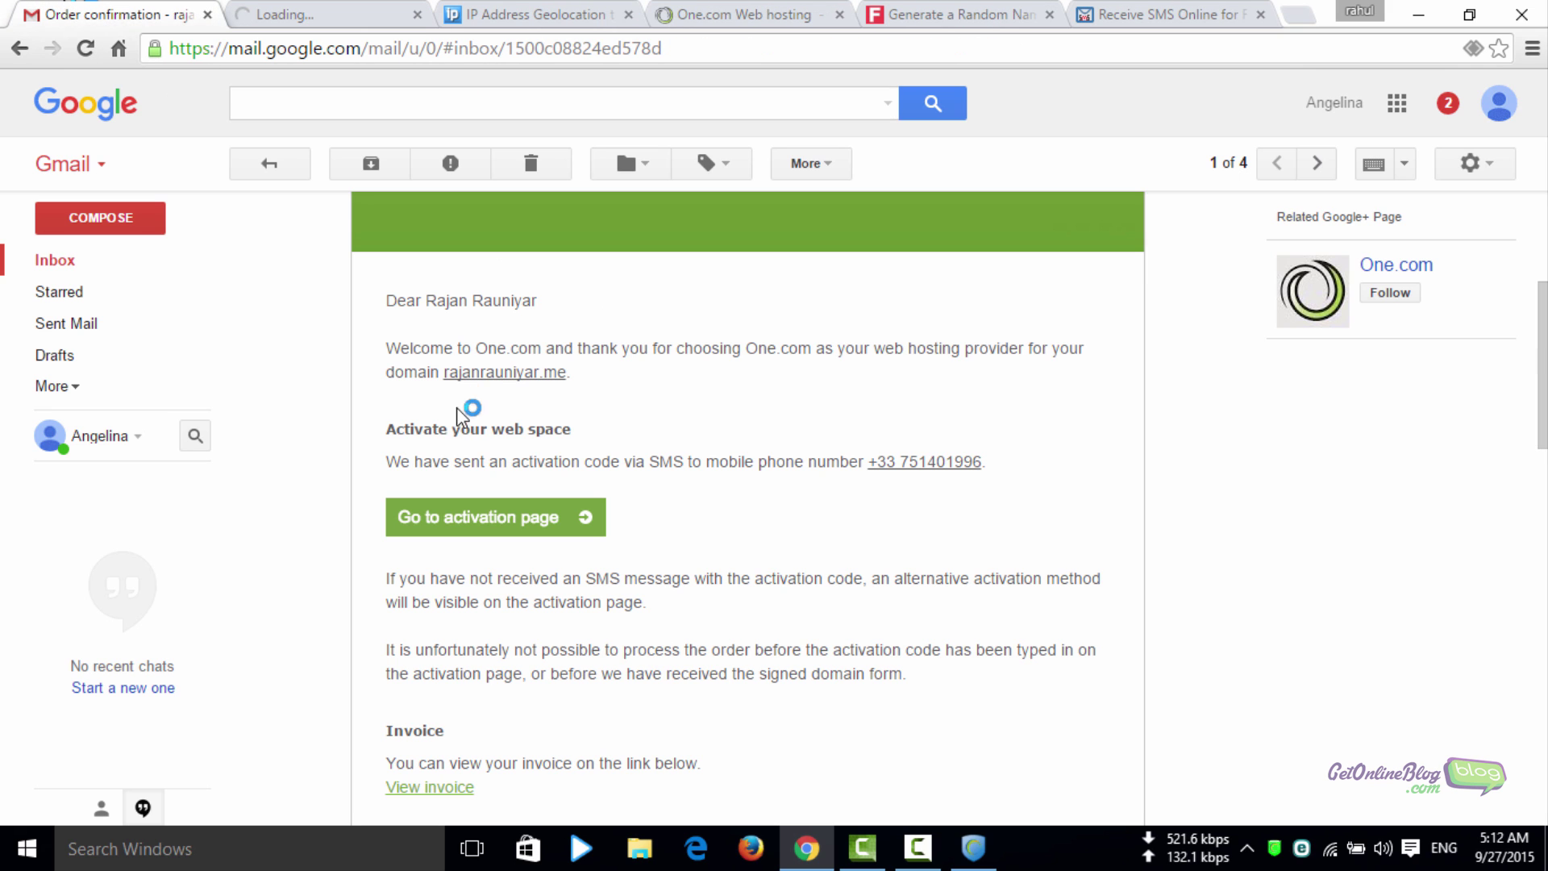
{"action": "left_click", "coordinate": [381, 13]}
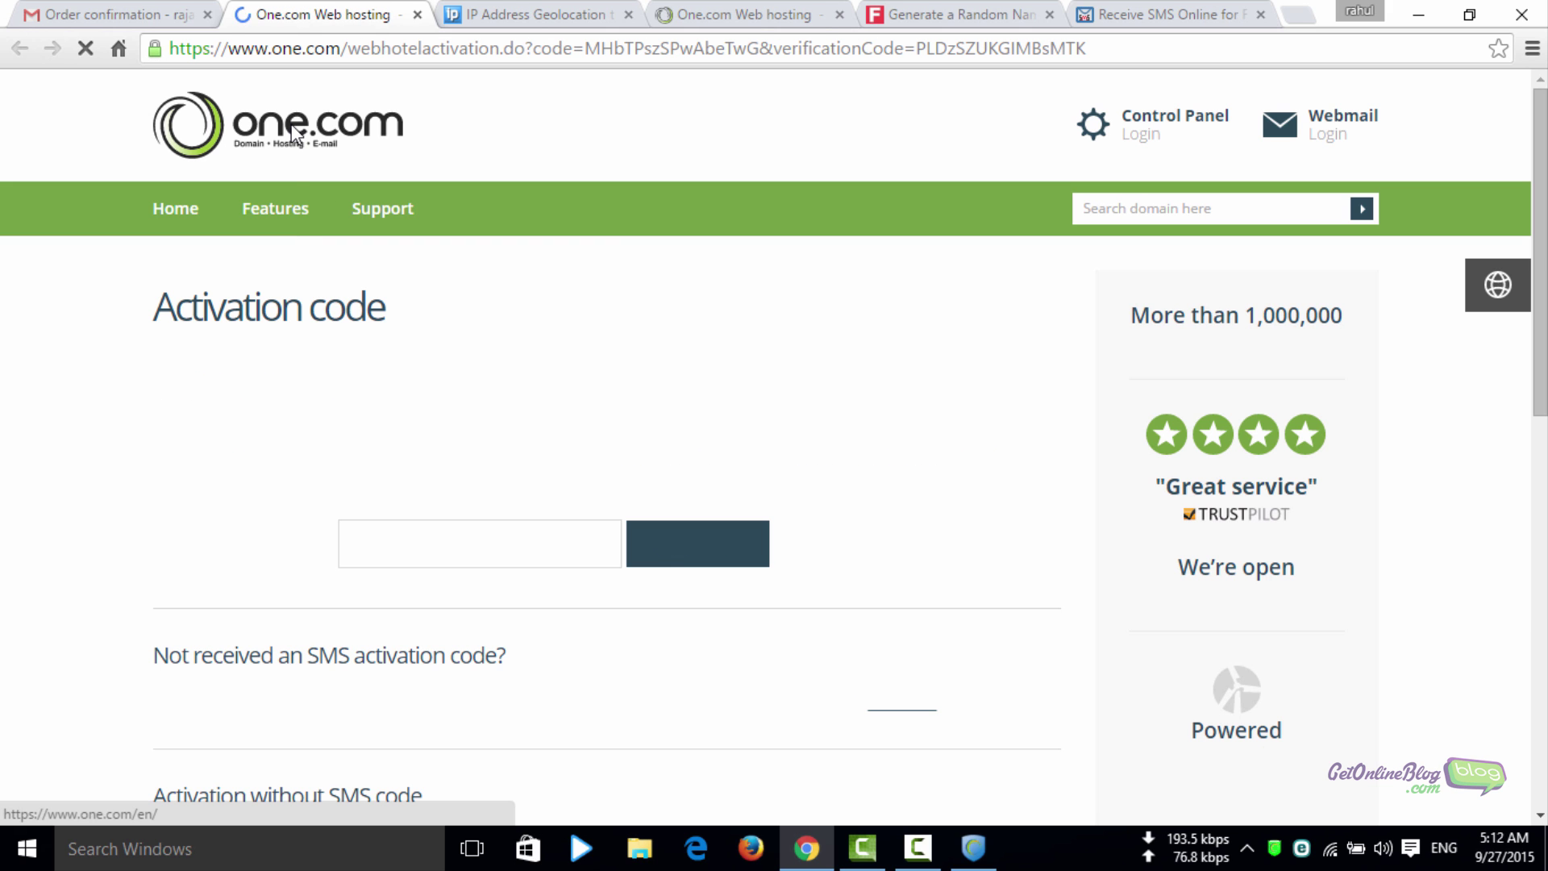
{"action": "left_click", "coordinate": [385, 542]}
{"action": "left_click", "coordinate": [888, 686]}
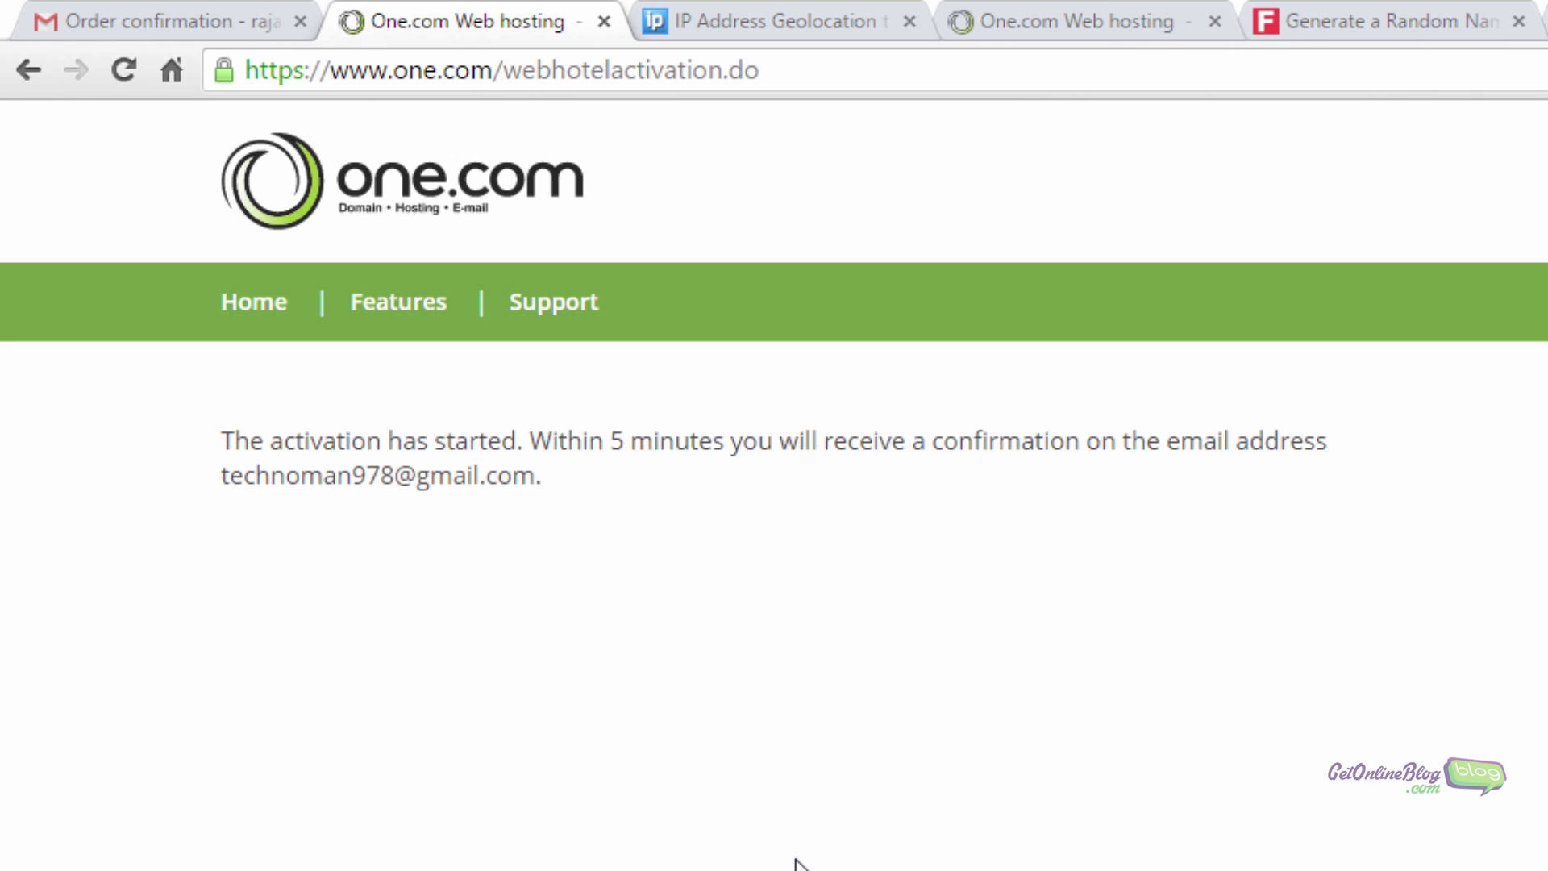
Open the Welcome to One.com registration email and follow its Select password link.
{"action": "left_click", "coordinate": [603, 24]}
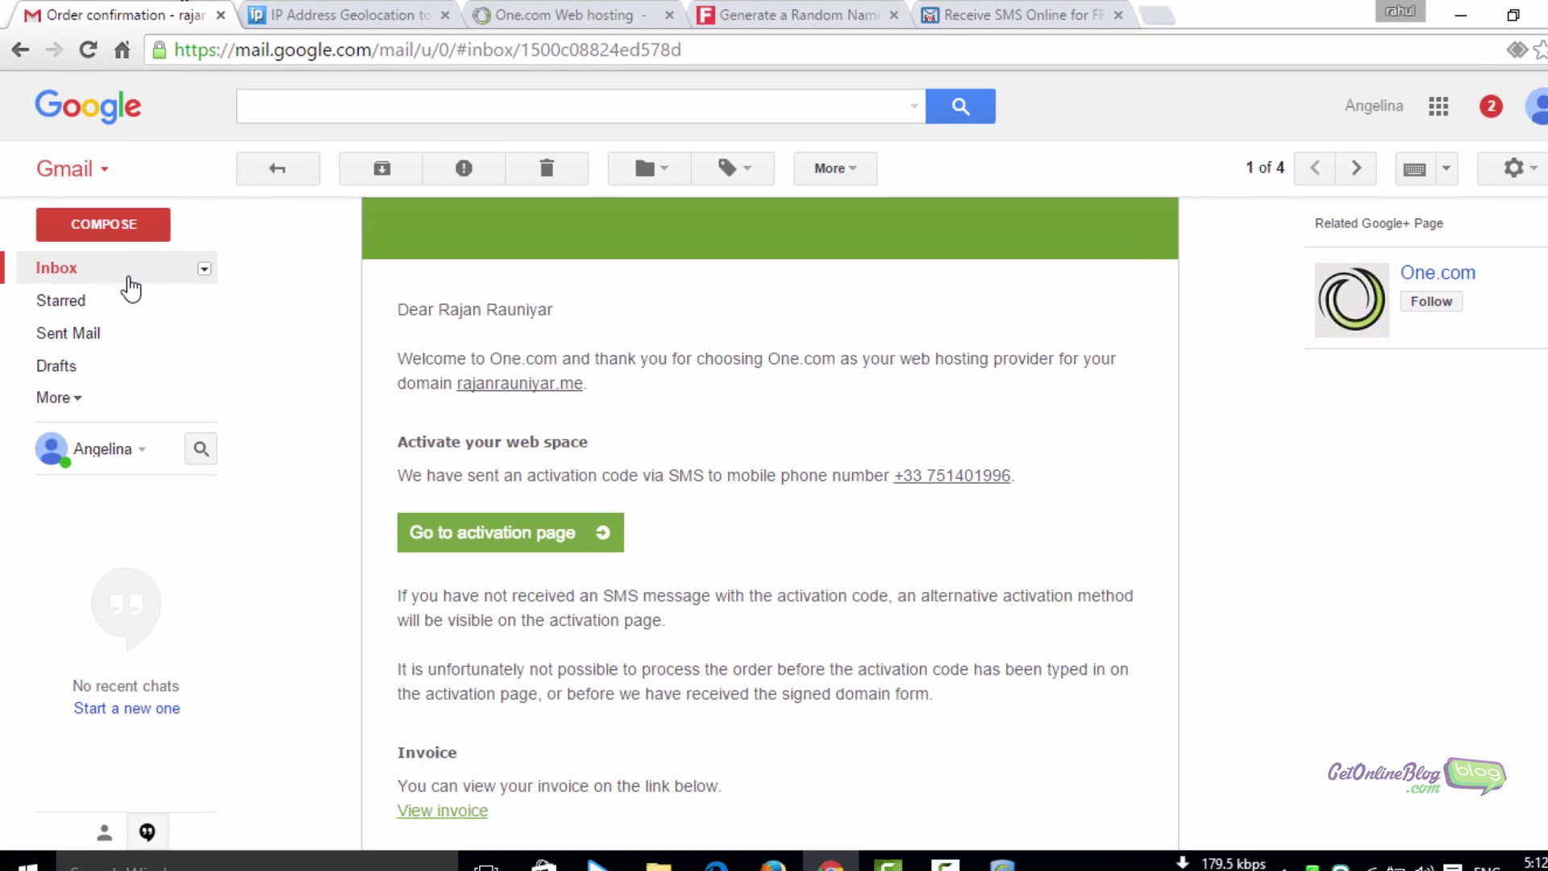
{"action": "left_click", "coordinate": [128, 279]}
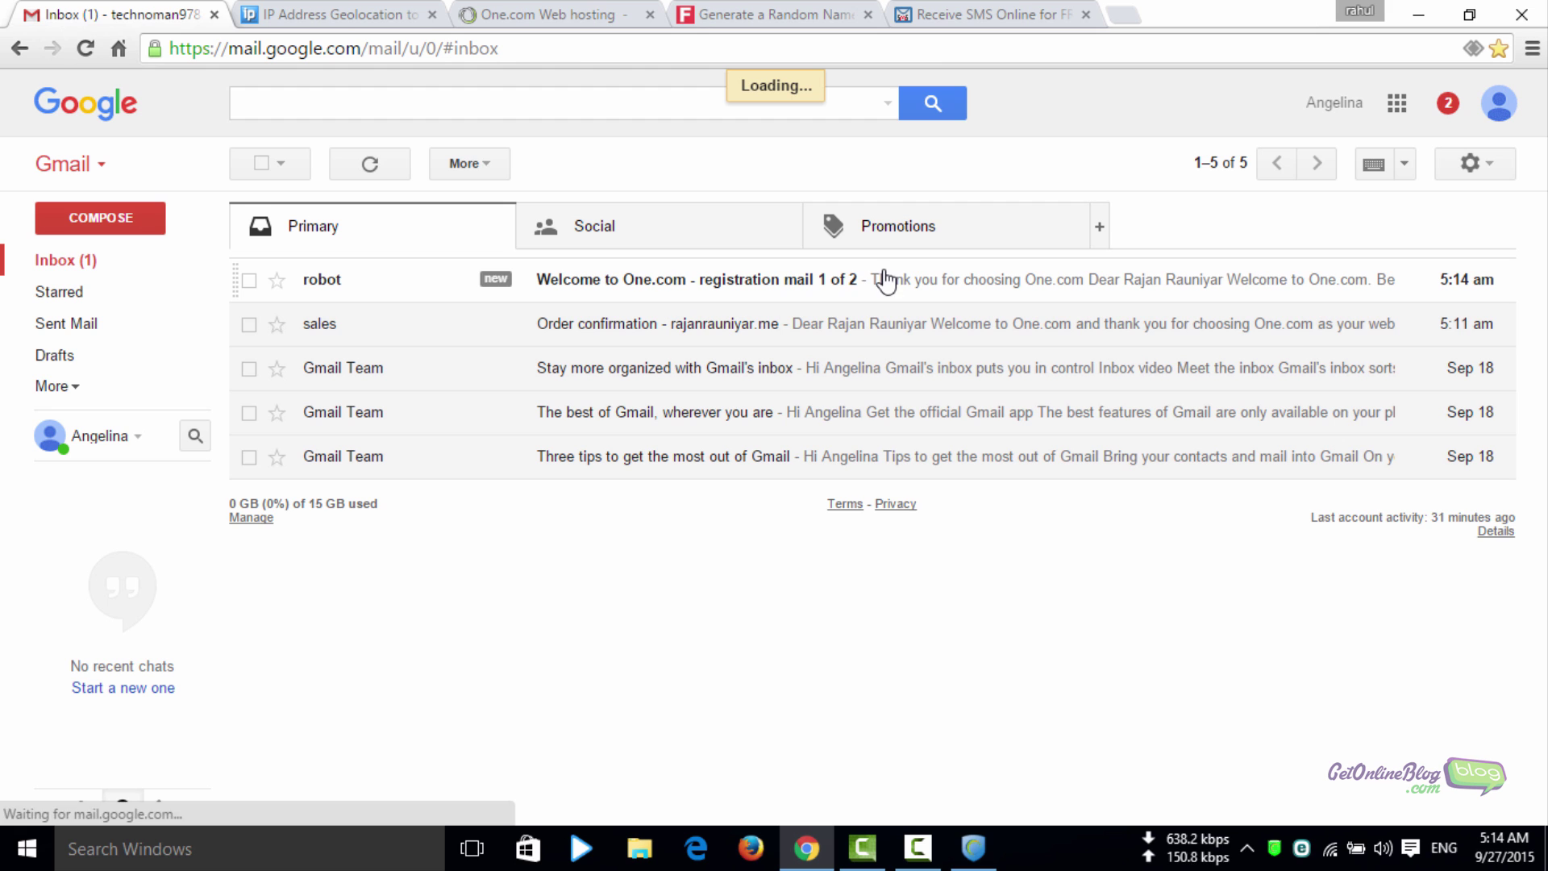
{"action": "left_click", "coordinate": [709, 284]}
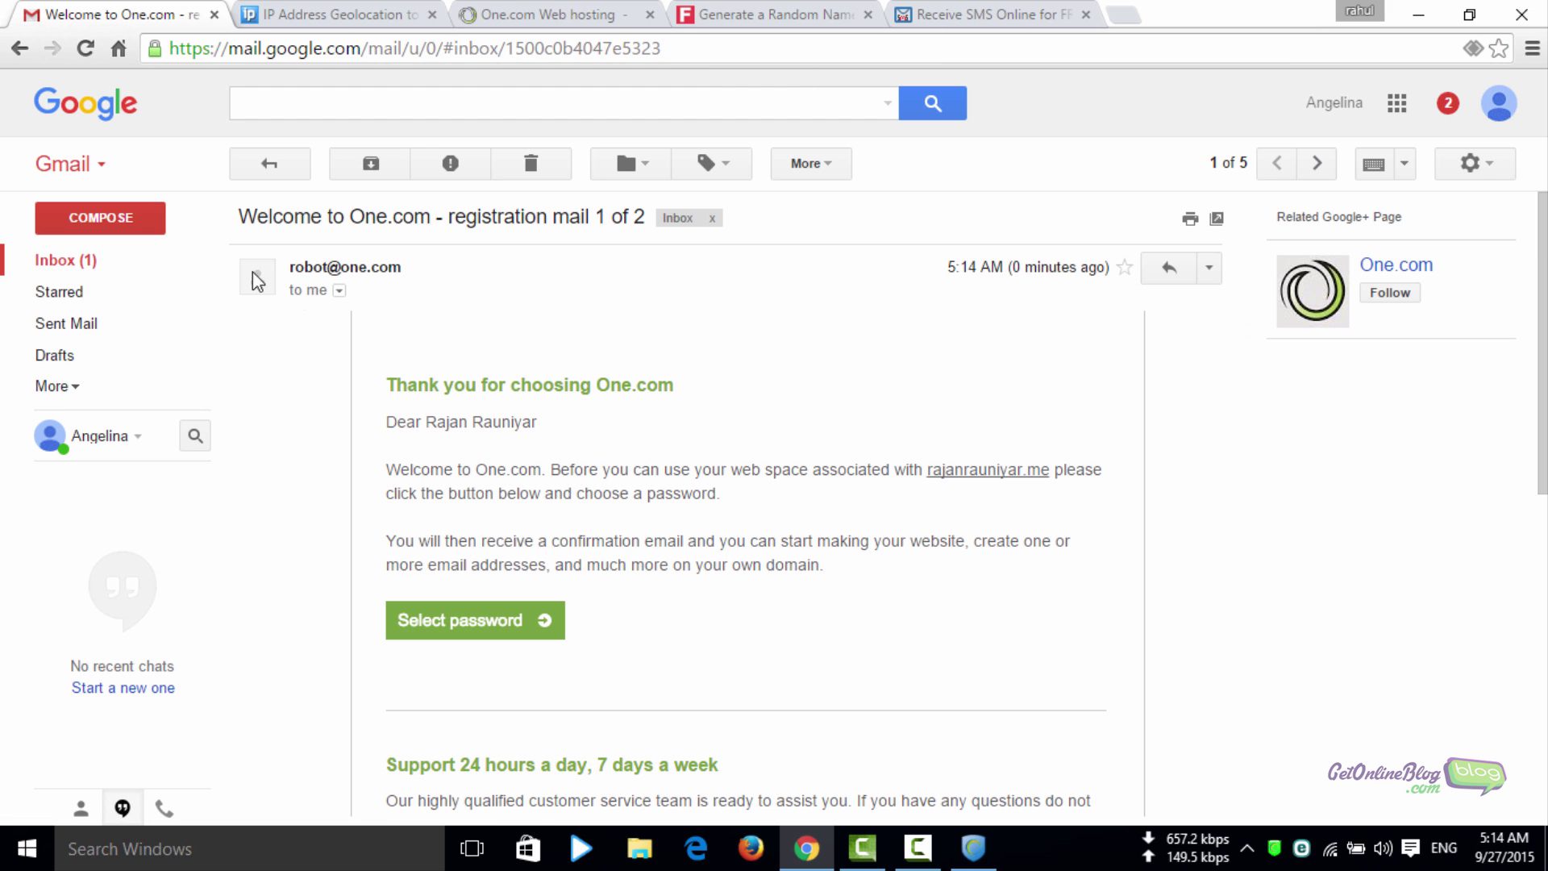
{"action": "left_click", "coordinate": [119, 277]}
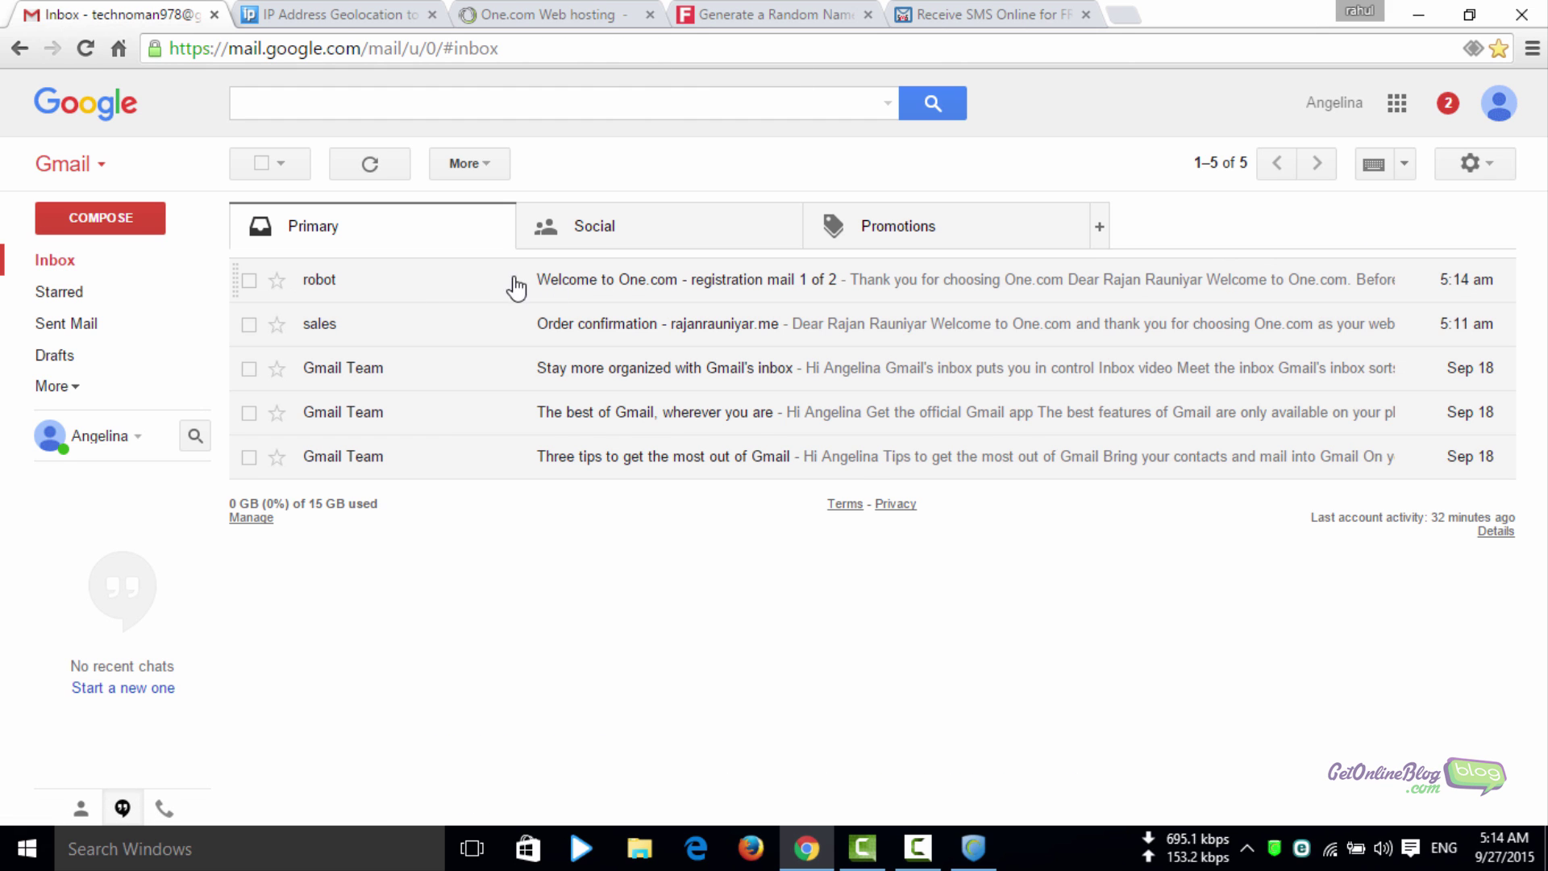
{"action": "left_click", "coordinate": [511, 282]}
{"action": "scroll", "coordinate": [581, 380], "scroll_direction": "down", "scroll_amount": 4}
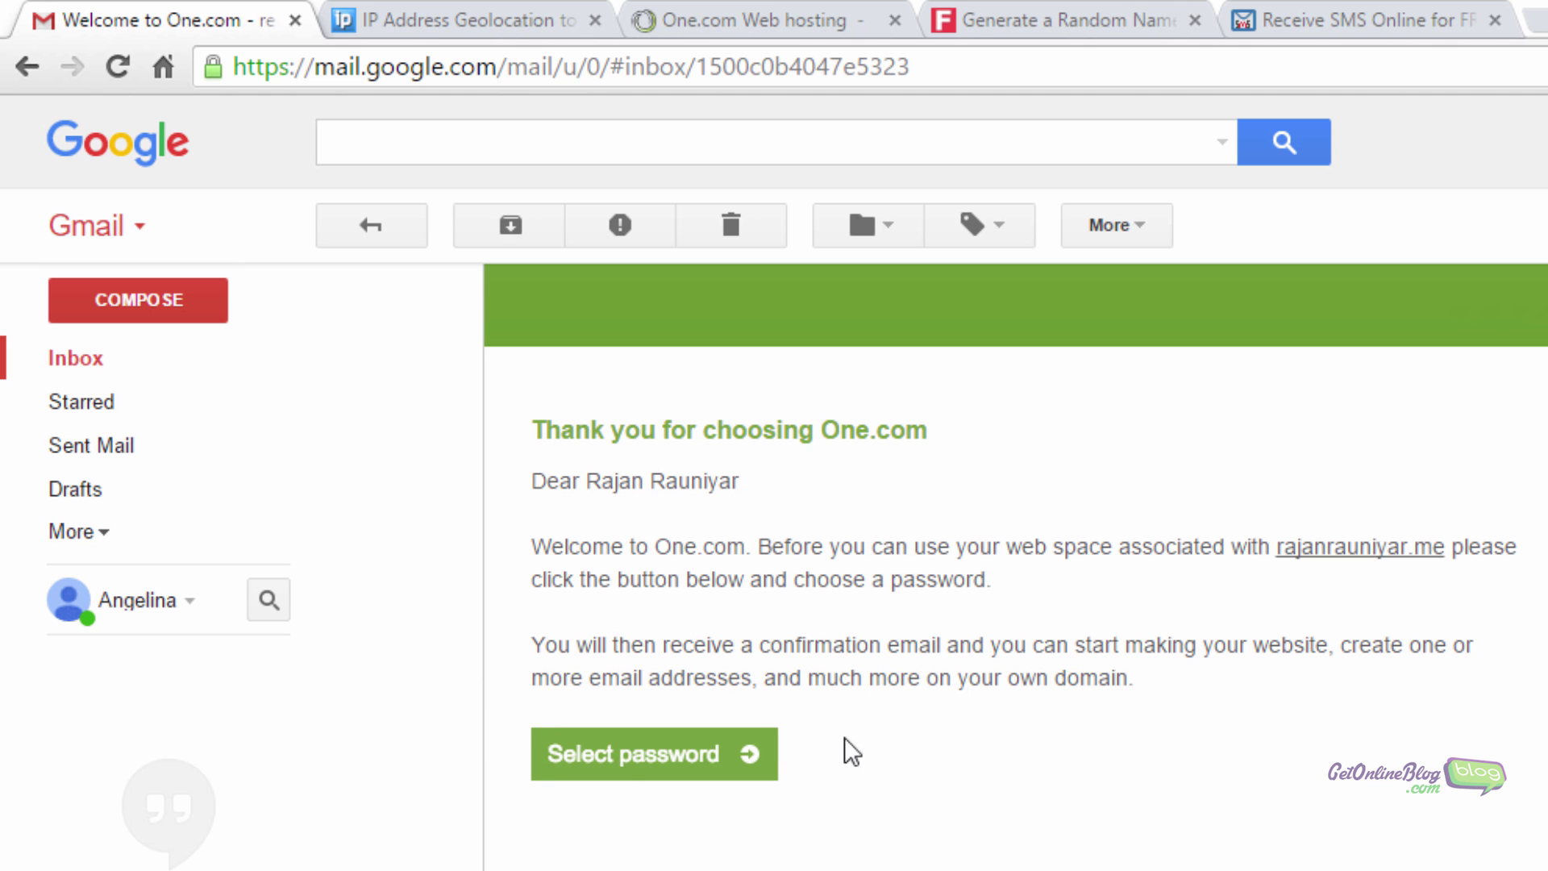
{"action": "left_click", "coordinate": [617, 762]}
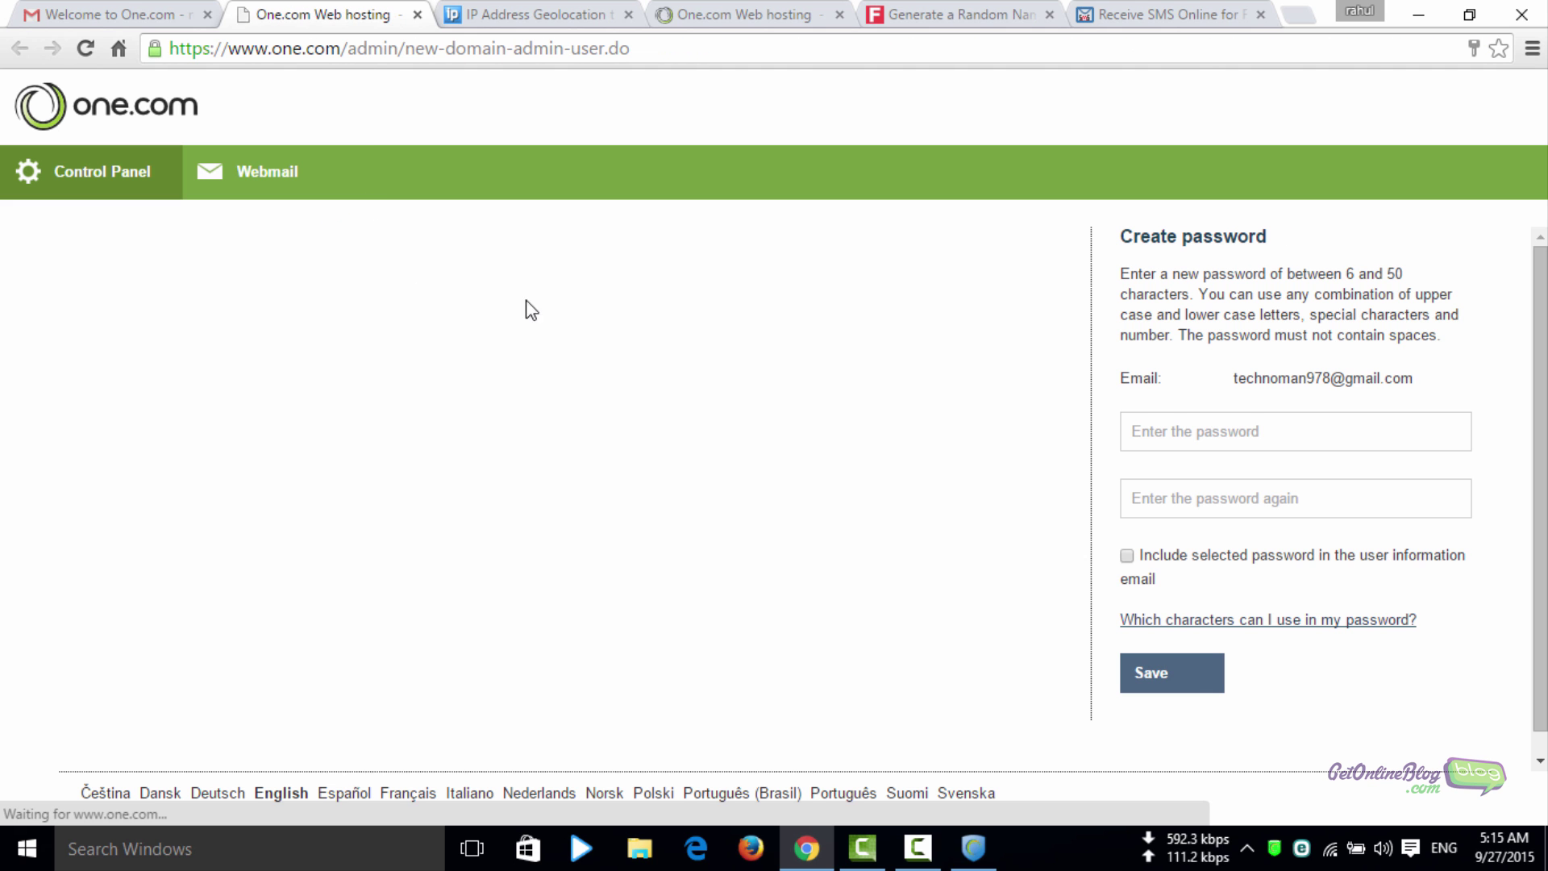
Enter the new account password in both Create password fields and save it.
{"action": "left_click", "coordinate": [1263, 444]}
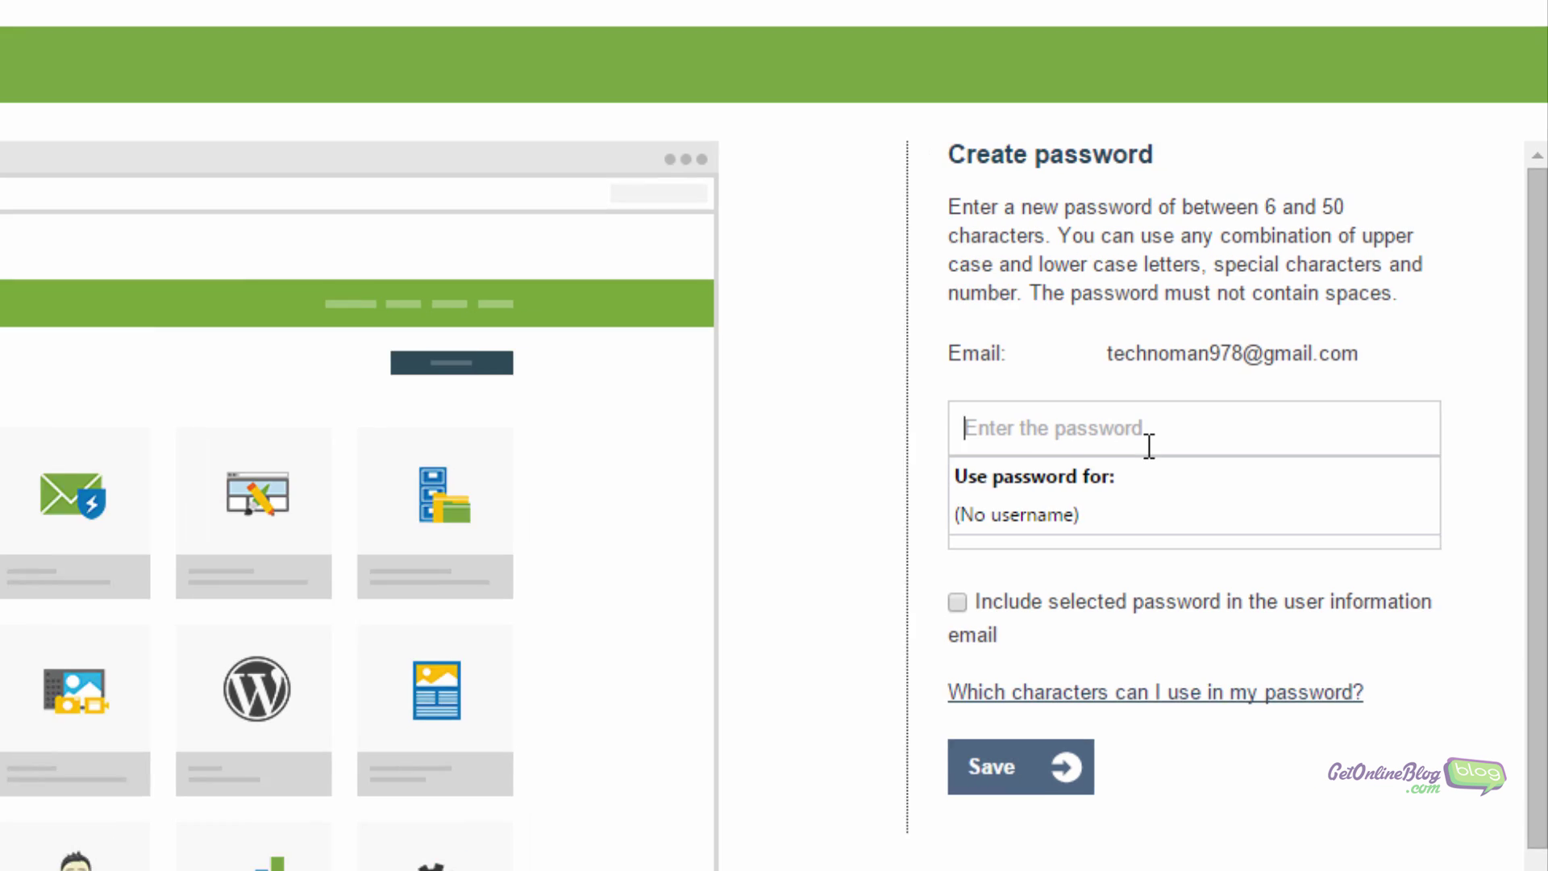
{"action": "type", "text": "••••••••"}
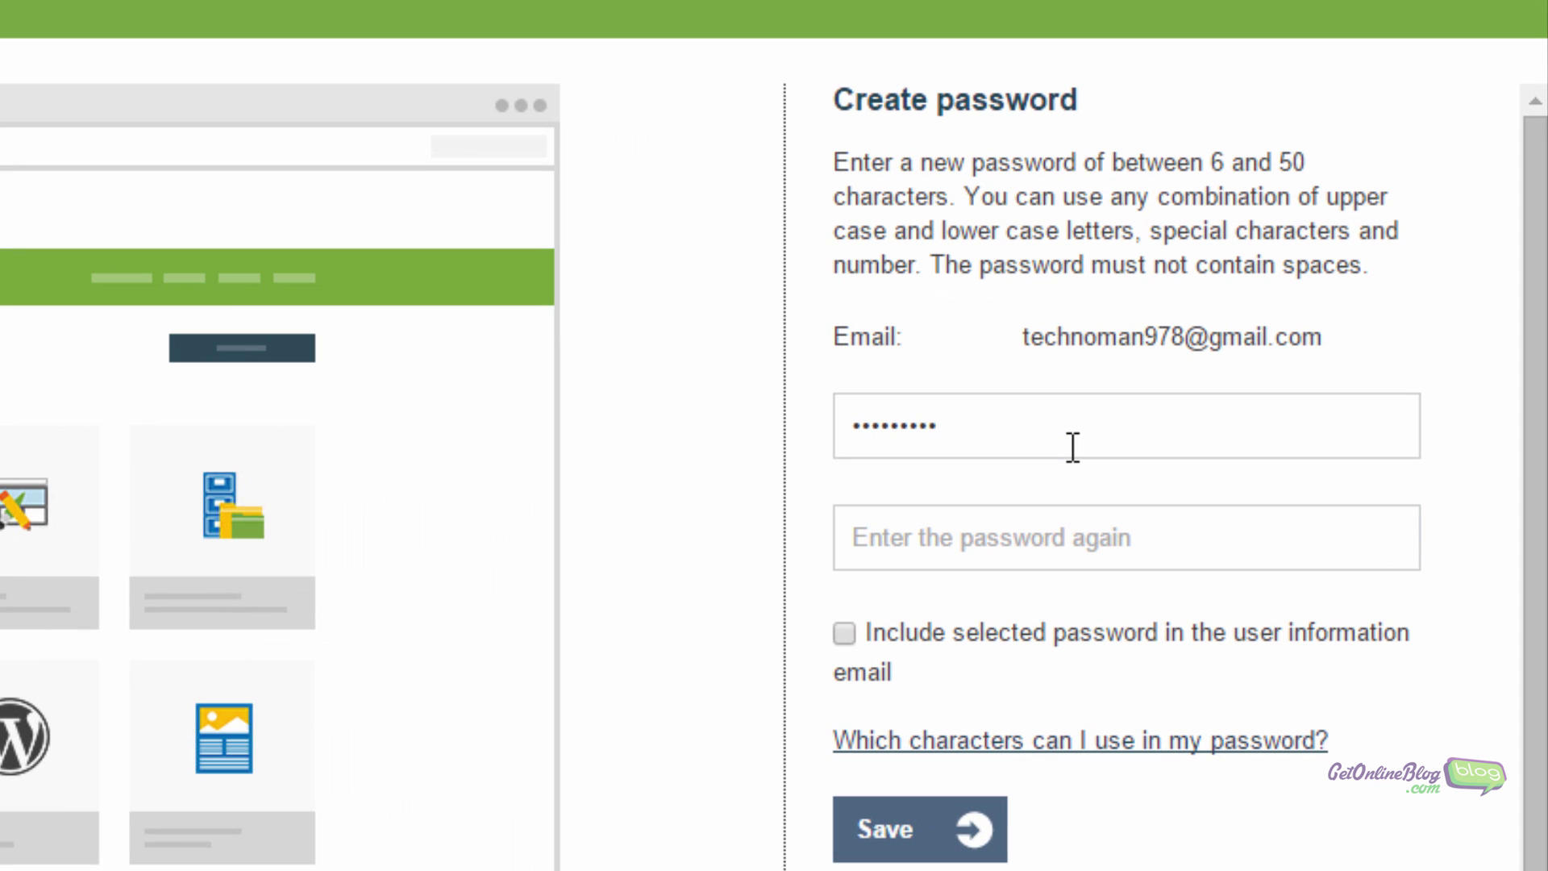
{"action": "left_click", "coordinate": [1049, 520]}
{"action": "type", "text": "•••••"}
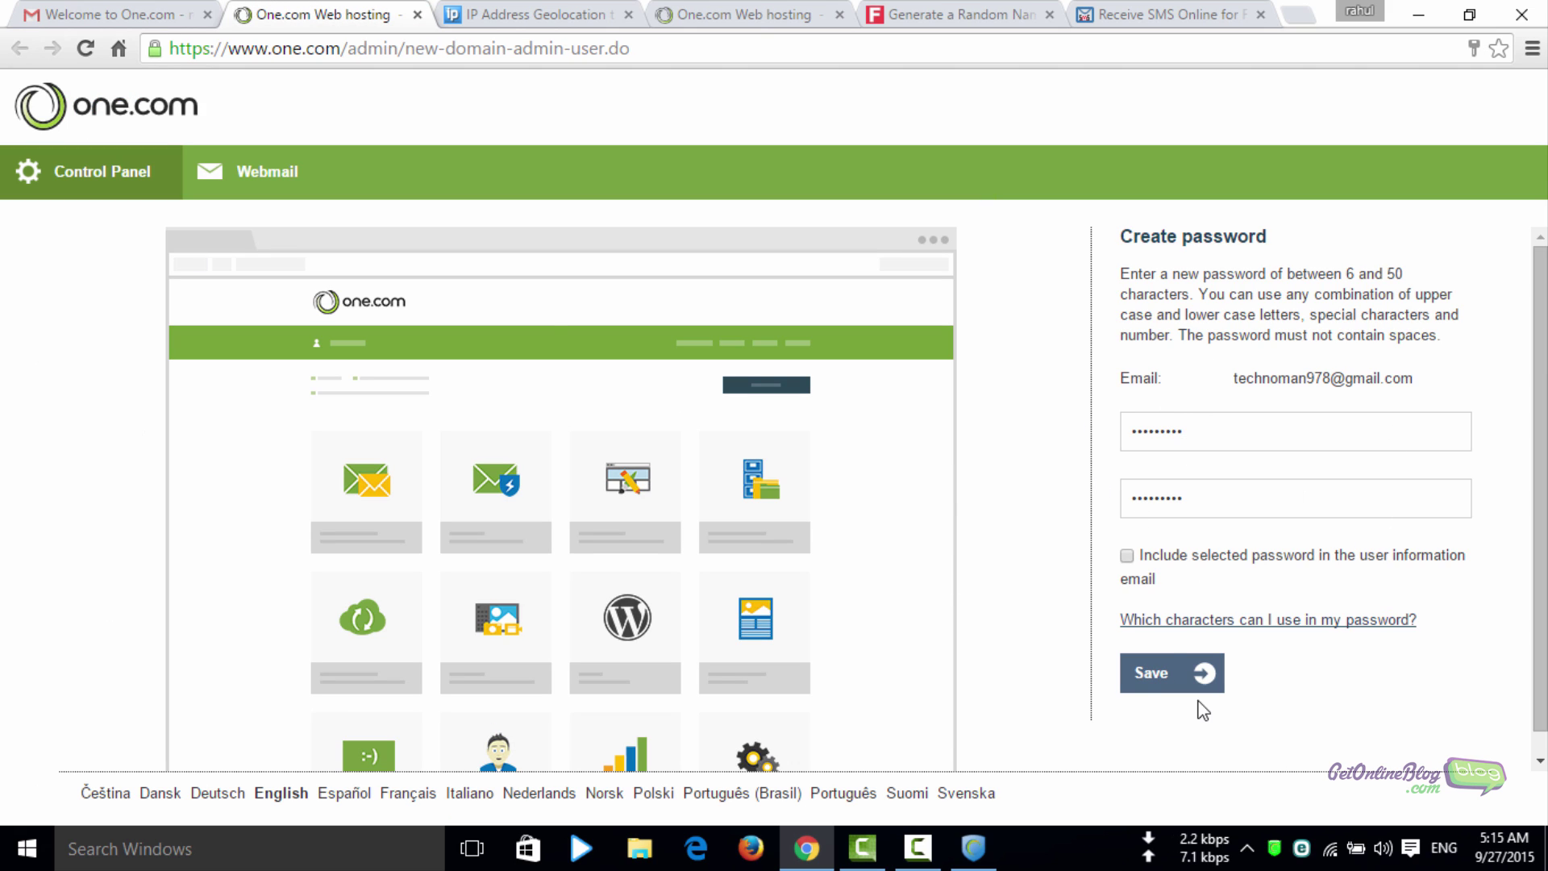
{"action": "left_click", "coordinate": [1207, 678]}
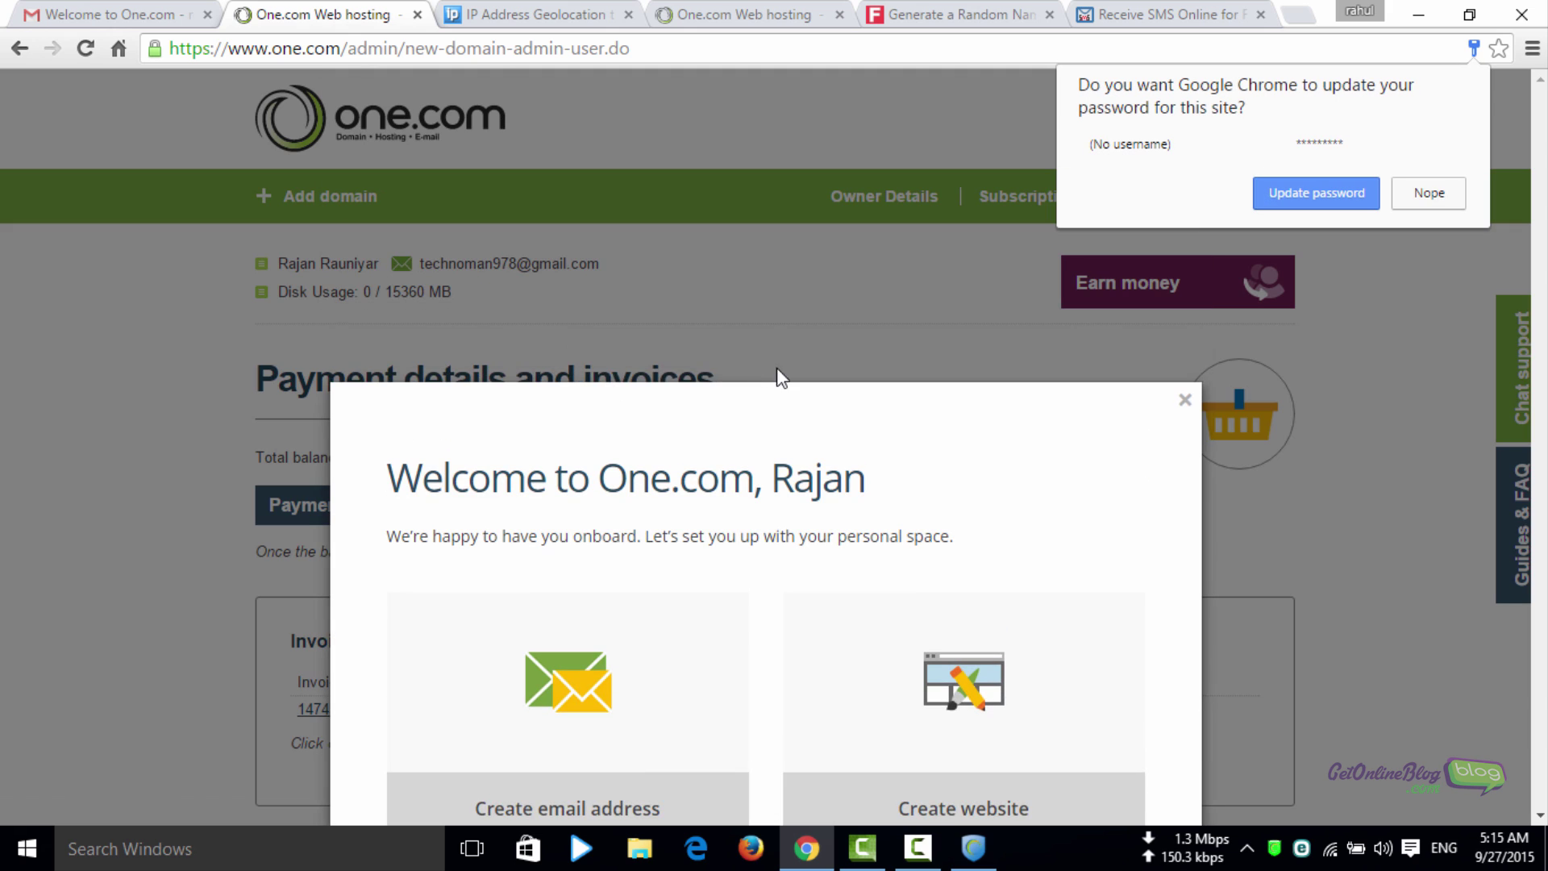
Dismiss Chrome's password-update bubble and turn off the One.com welcome message permanently.
{"action": "left_click", "coordinate": [1336, 208]}
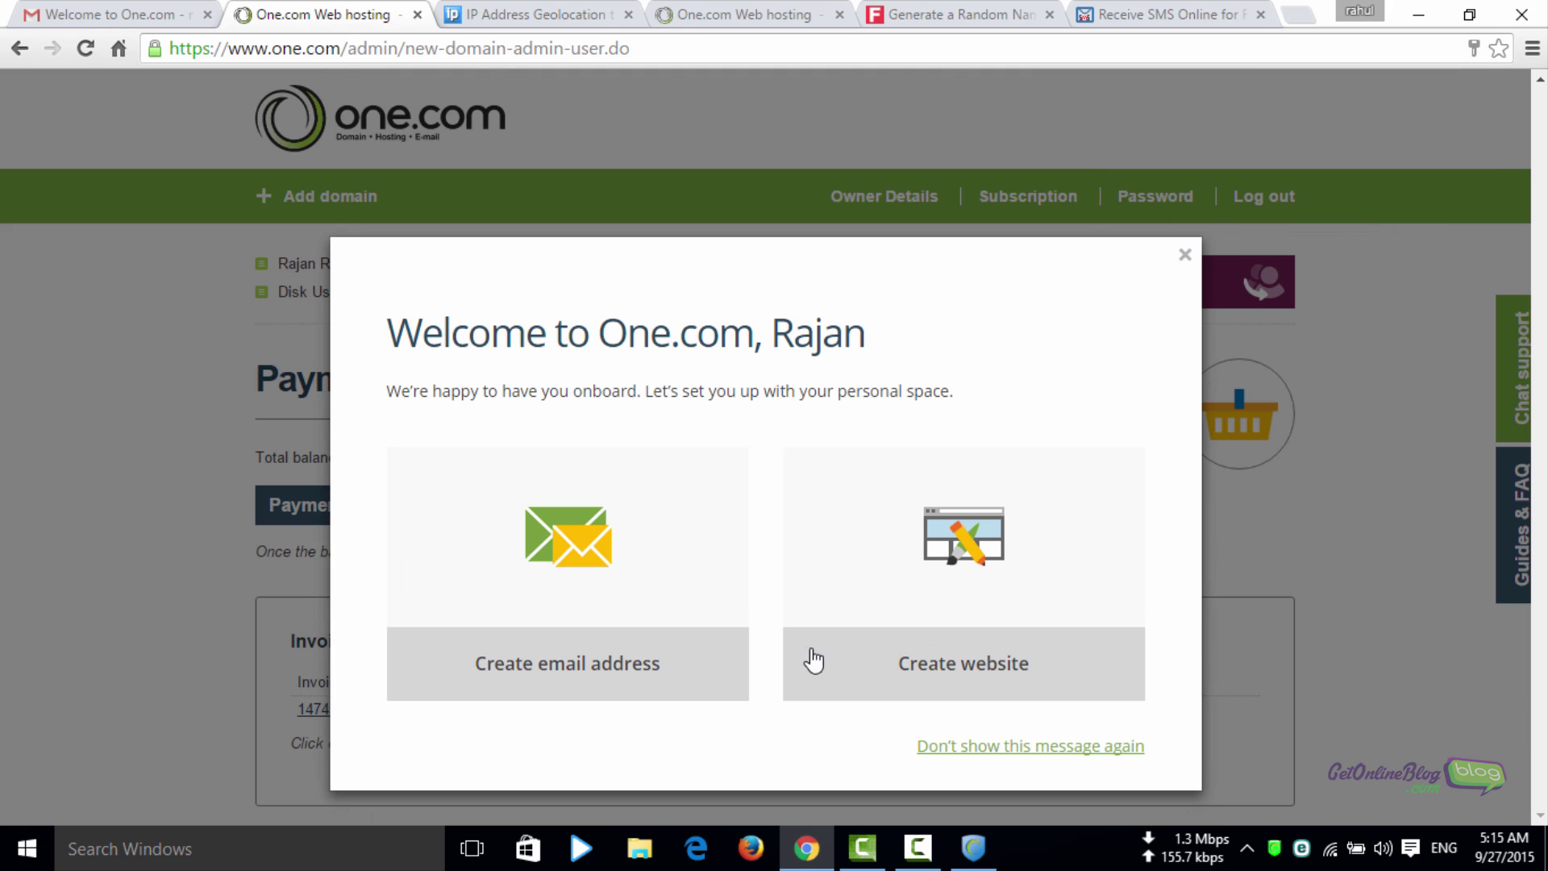
{"action": "left_click", "coordinate": [1048, 749]}
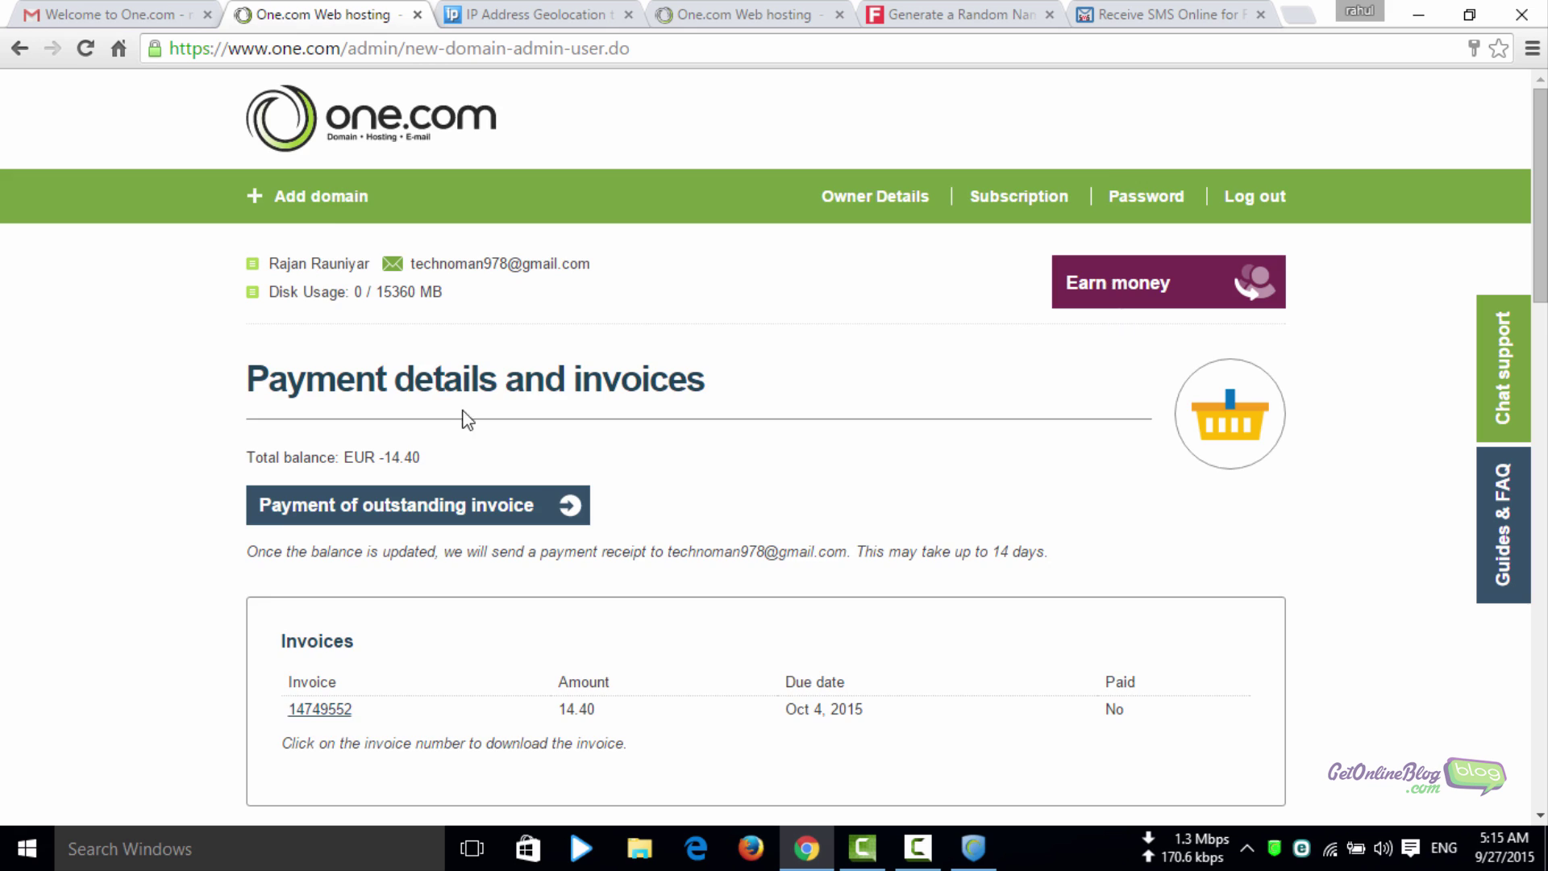
{"action": "scroll", "coordinate": [649, 536], "scroll_direction": "down", "scroll_amount": 4}
Open the unpaid 14.40 invoice in a new tab and review the control panel tools.
{"action": "right_click", "coordinate": [315, 374]}
{"action": "left_click", "coordinate": [387, 387]}
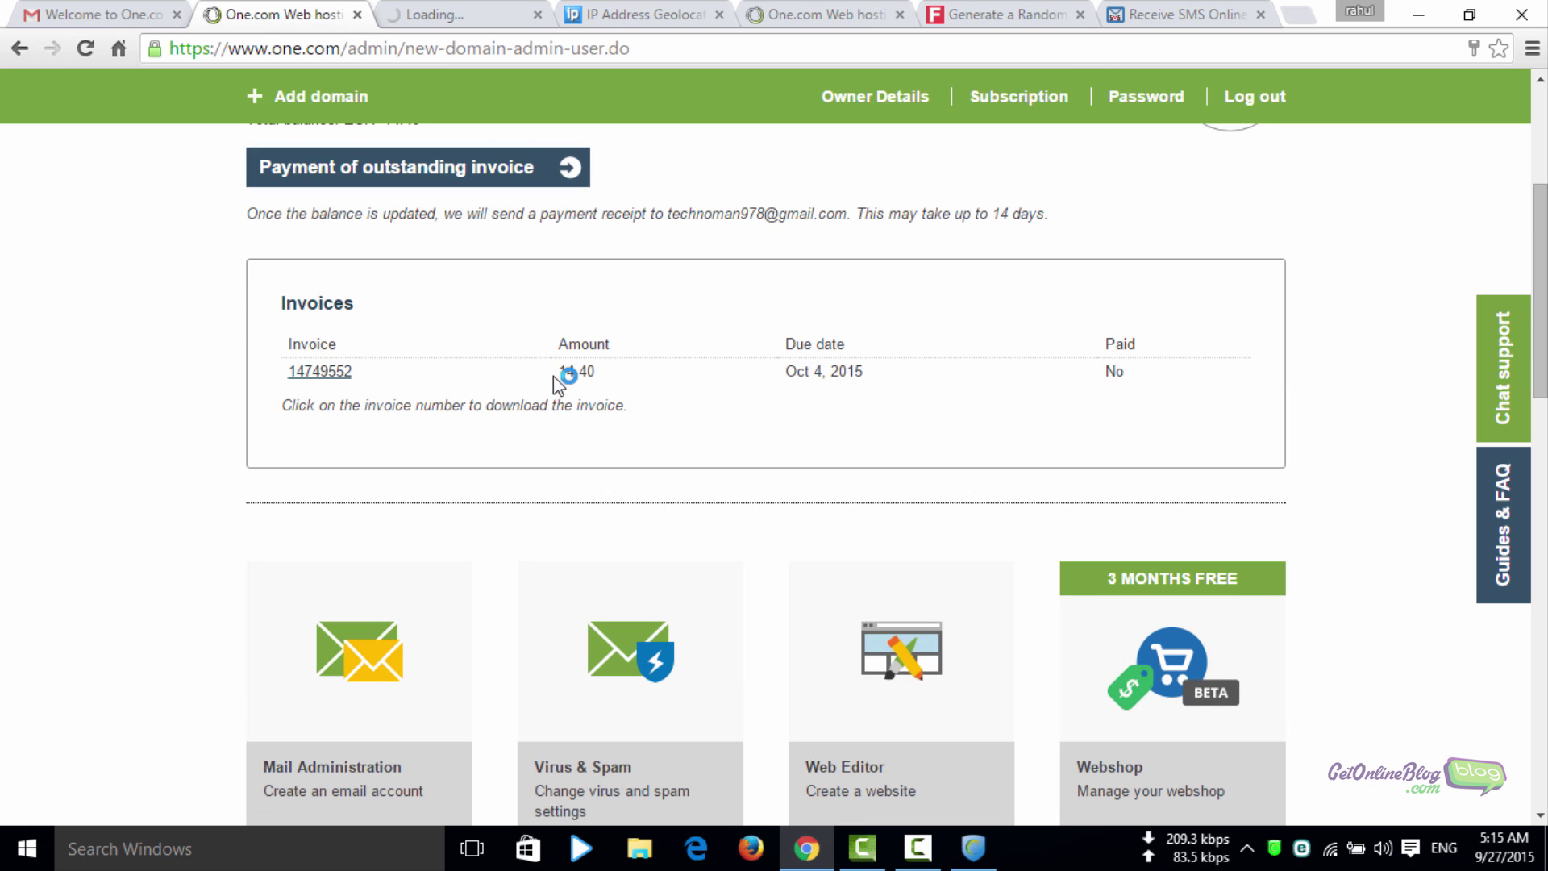
{"action": "left_click_drag", "start_coordinate": [557, 372], "coordinate": [601, 380]}
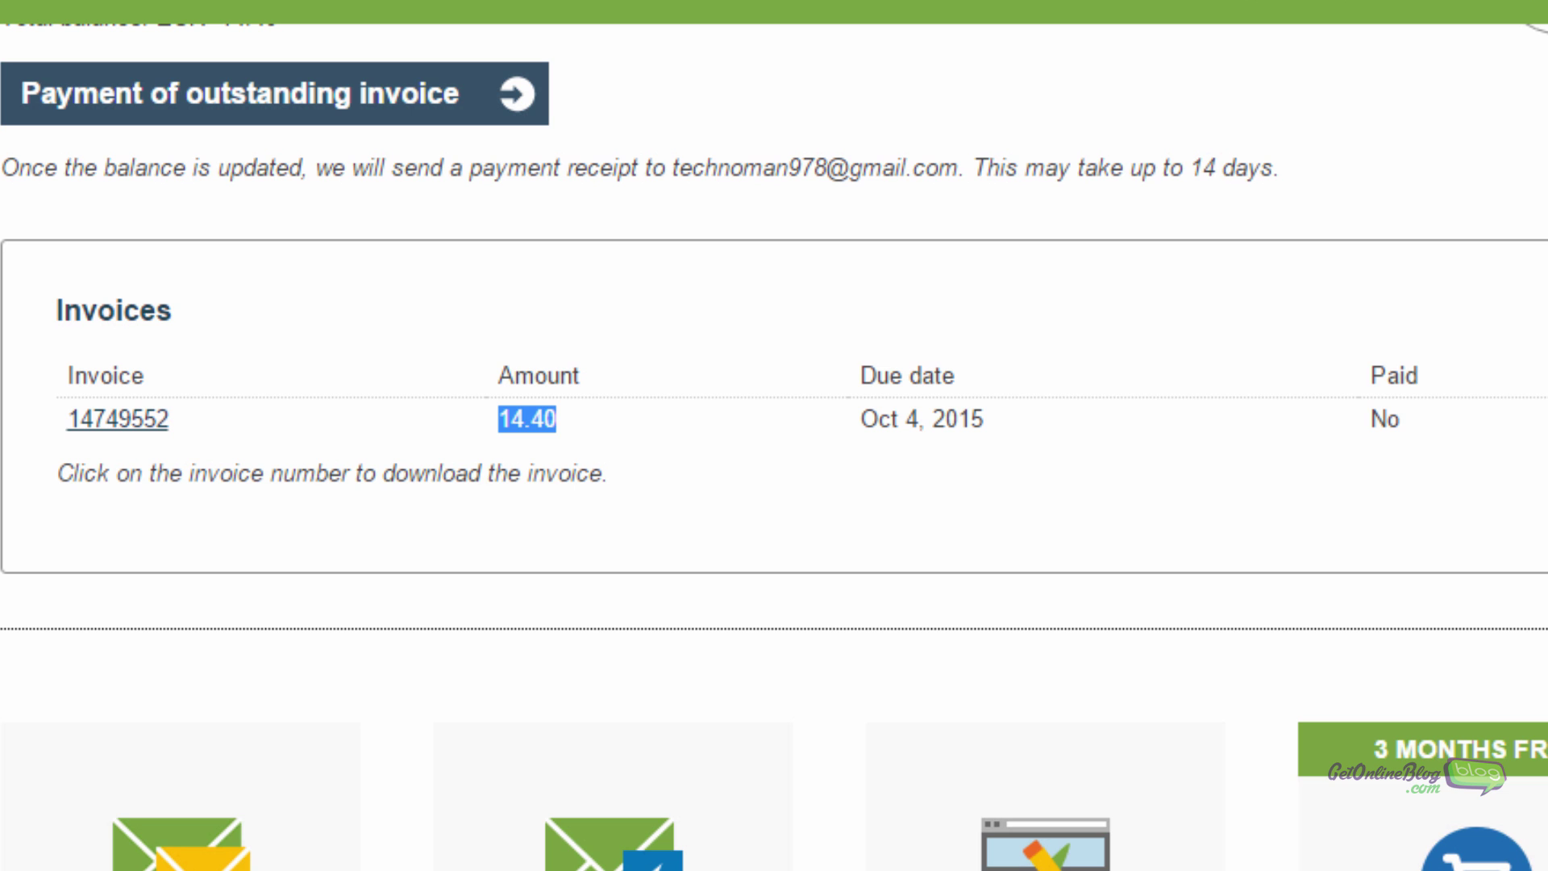
{"action": "scroll", "coordinate": [242, 645], "scroll_direction": "down", "scroll_amount": 5}
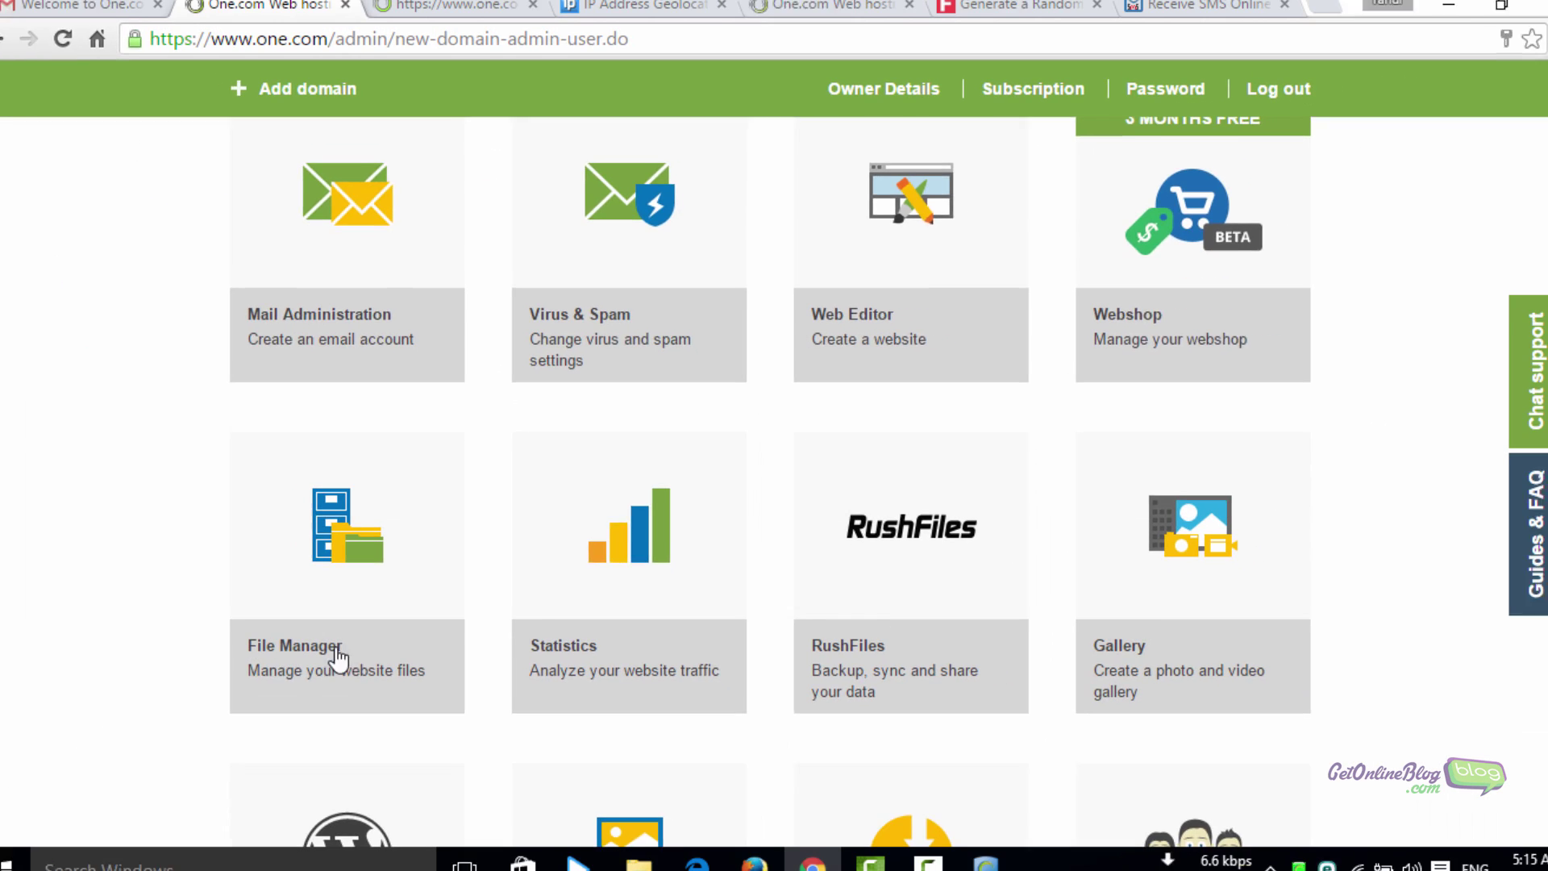
{"action": "scroll", "coordinate": [403, 672], "scroll_direction": "down", "scroll_amount": 4}
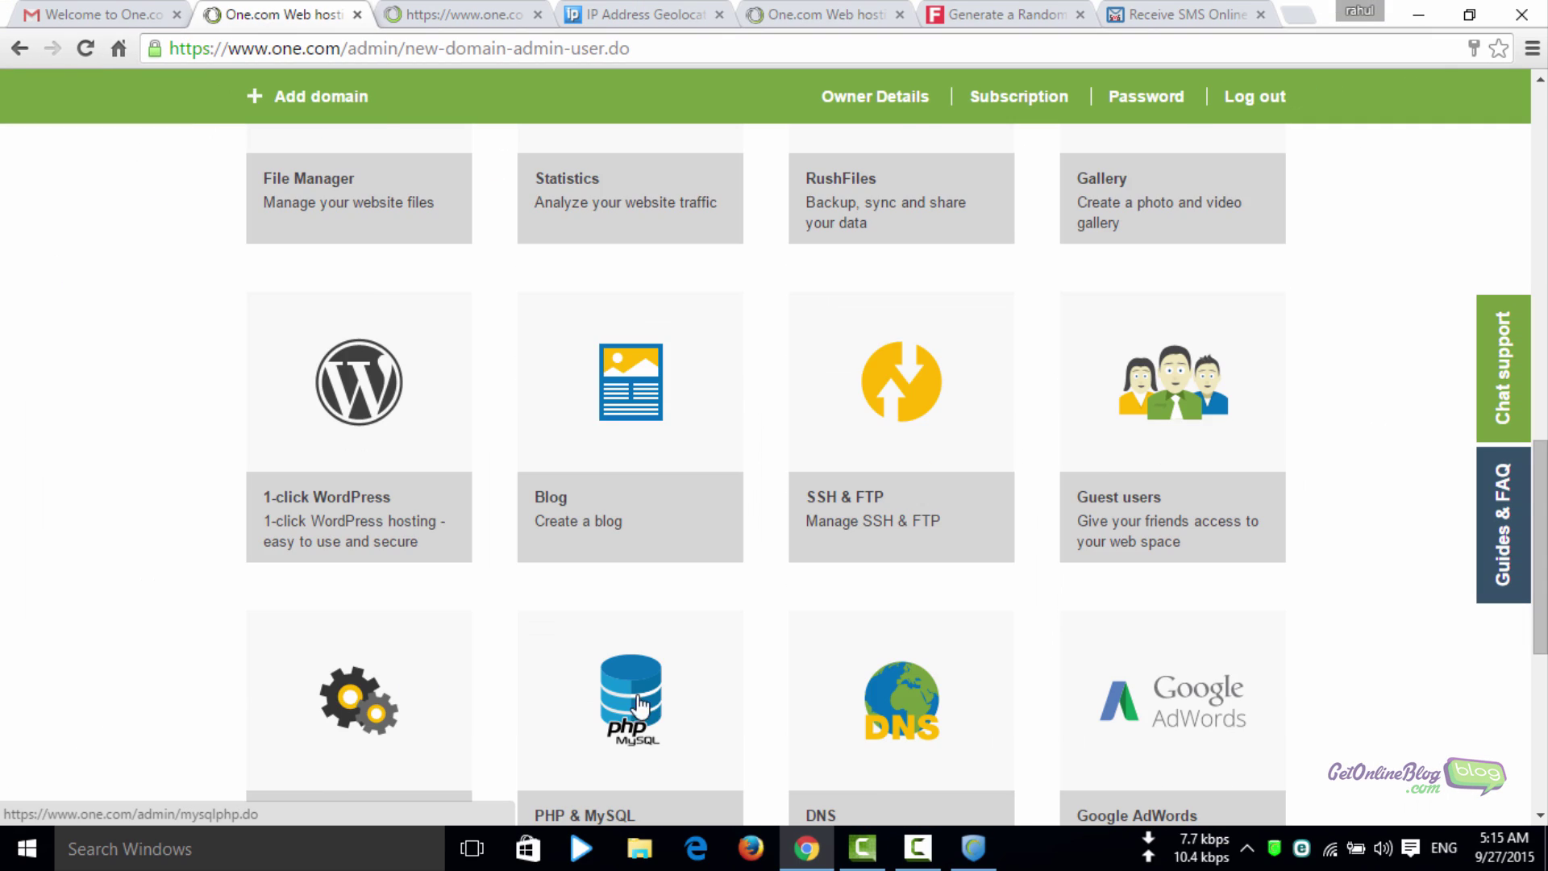
{"action": "scroll", "coordinate": [529, 694], "scroll_direction": "down", "scroll_amount": 3}
{"action": "left_click", "coordinate": [819, 546]}
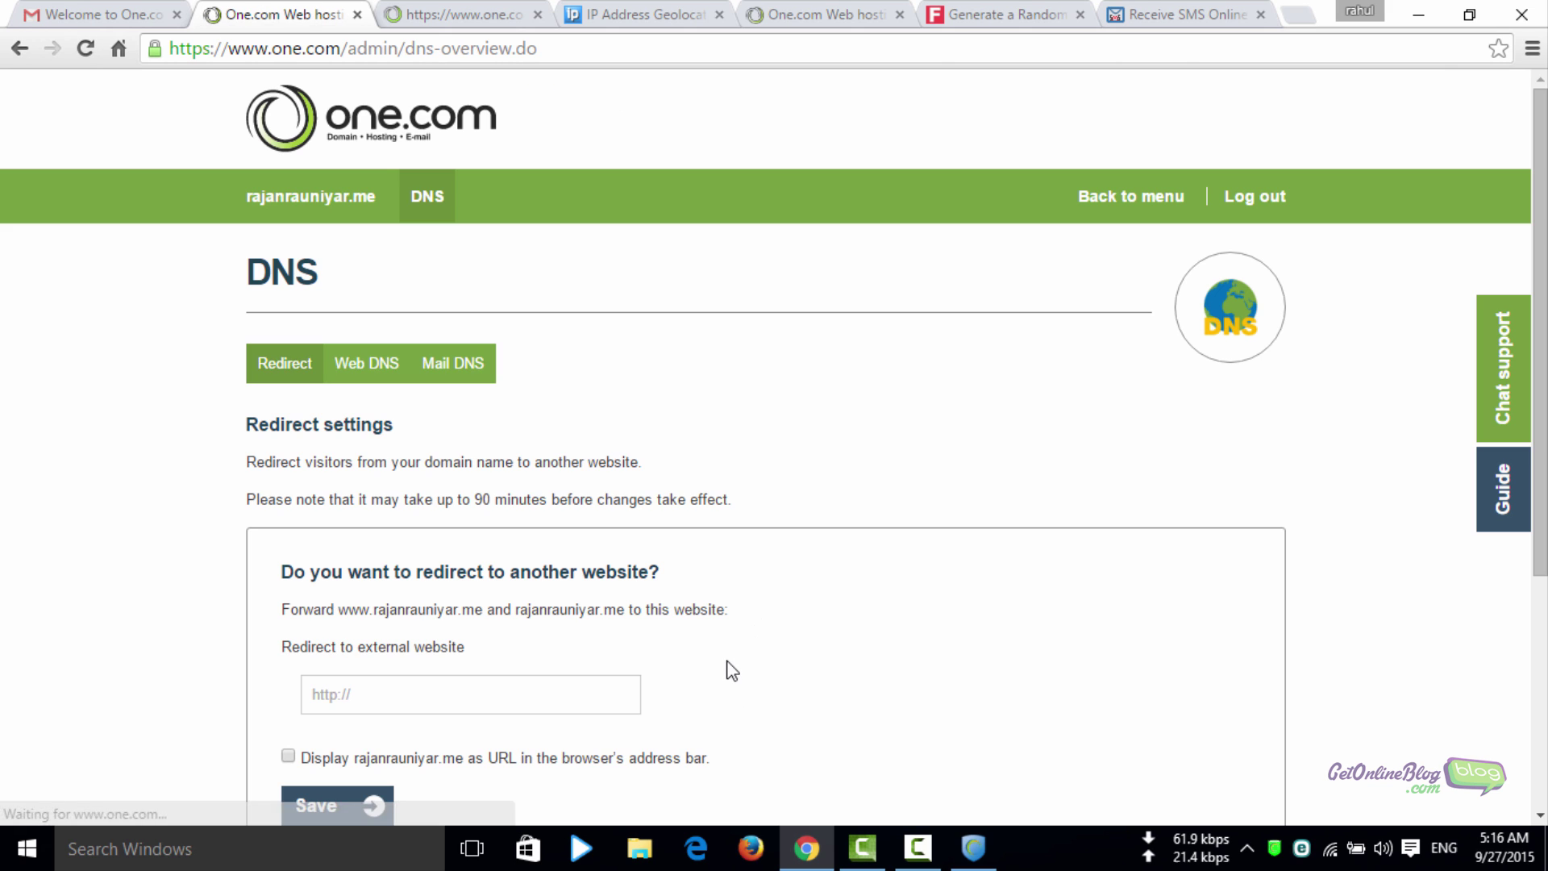
{"action": "scroll", "coordinate": [688, 598], "scroll_direction": "down", "scroll_amount": 4}
{"action": "scroll", "coordinate": [688, 597], "scroll_direction": "up", "scroll_amount": 3}
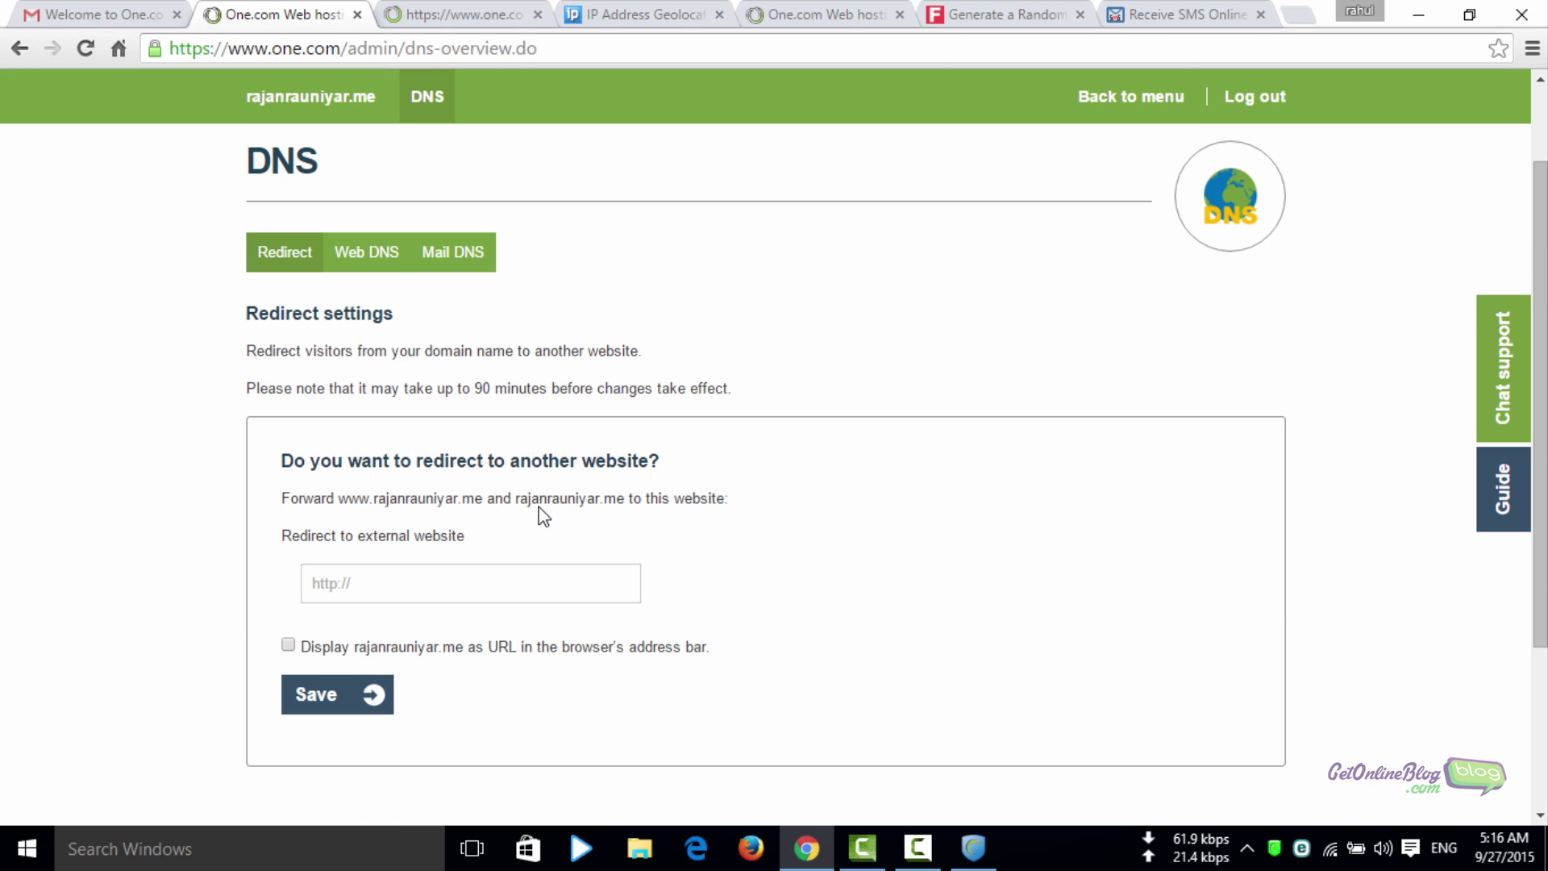
{"action": "left_click", "coordinate": [371, 264]}
{"action": "scroll", "coordinate": [376, 409], "scroll_direction": "down", "scroll_amount": 6}
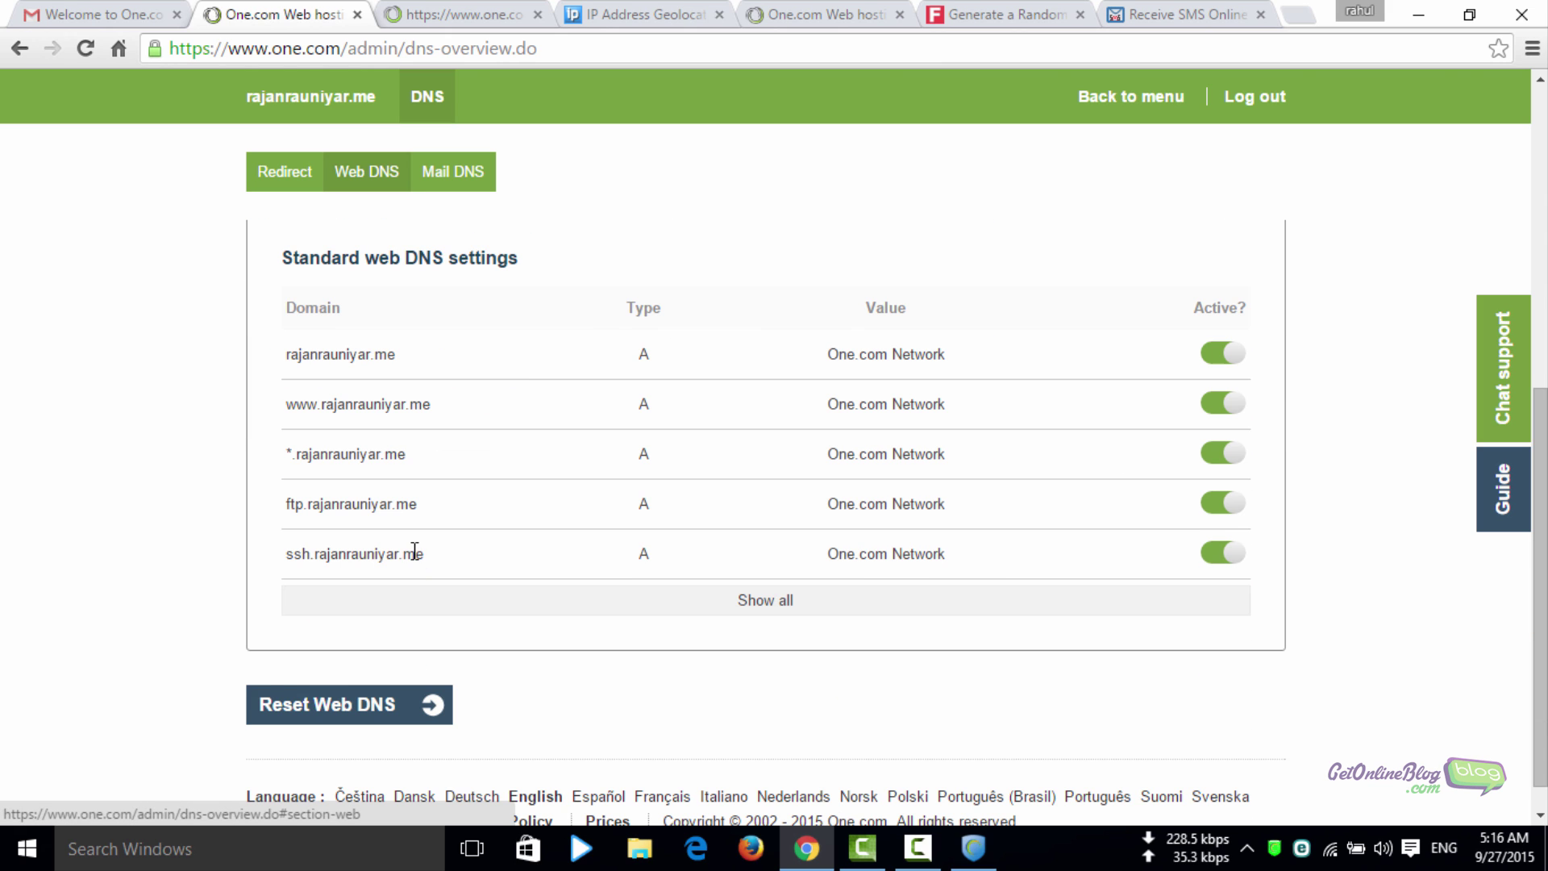
{"action": "left_click", "coordinate": [755, 607]}
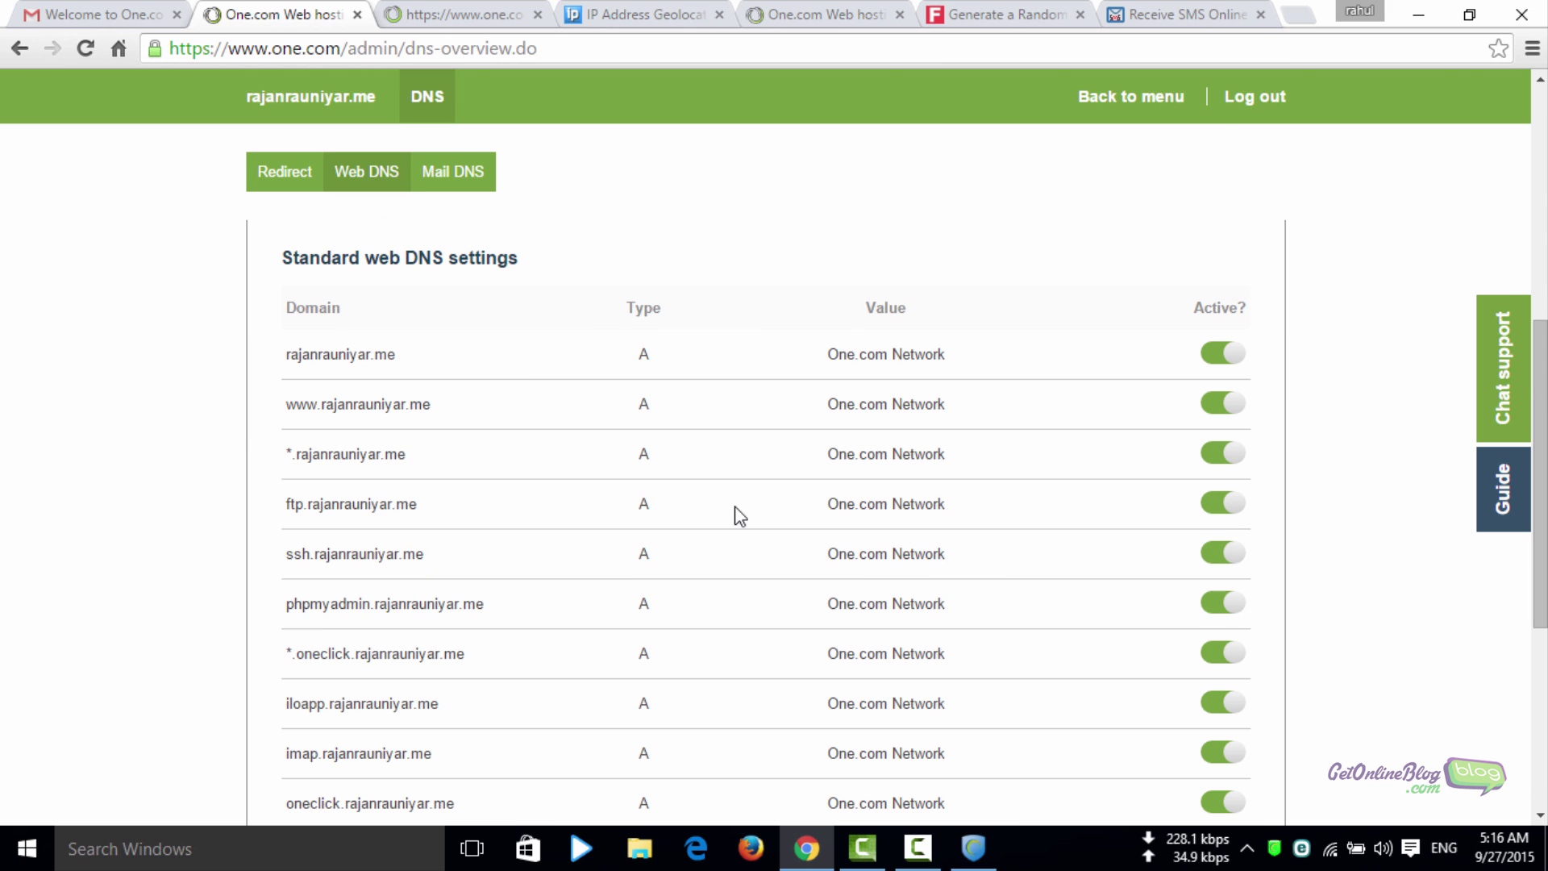
{"action": "scroll", "coordinate": [685, 601], "scroll_direction": "down", "scroll_amount": 4}
{"action": "scroll", "coordinate": [668, 482], "scroll_direction": "up", "scroll_amount": 1}
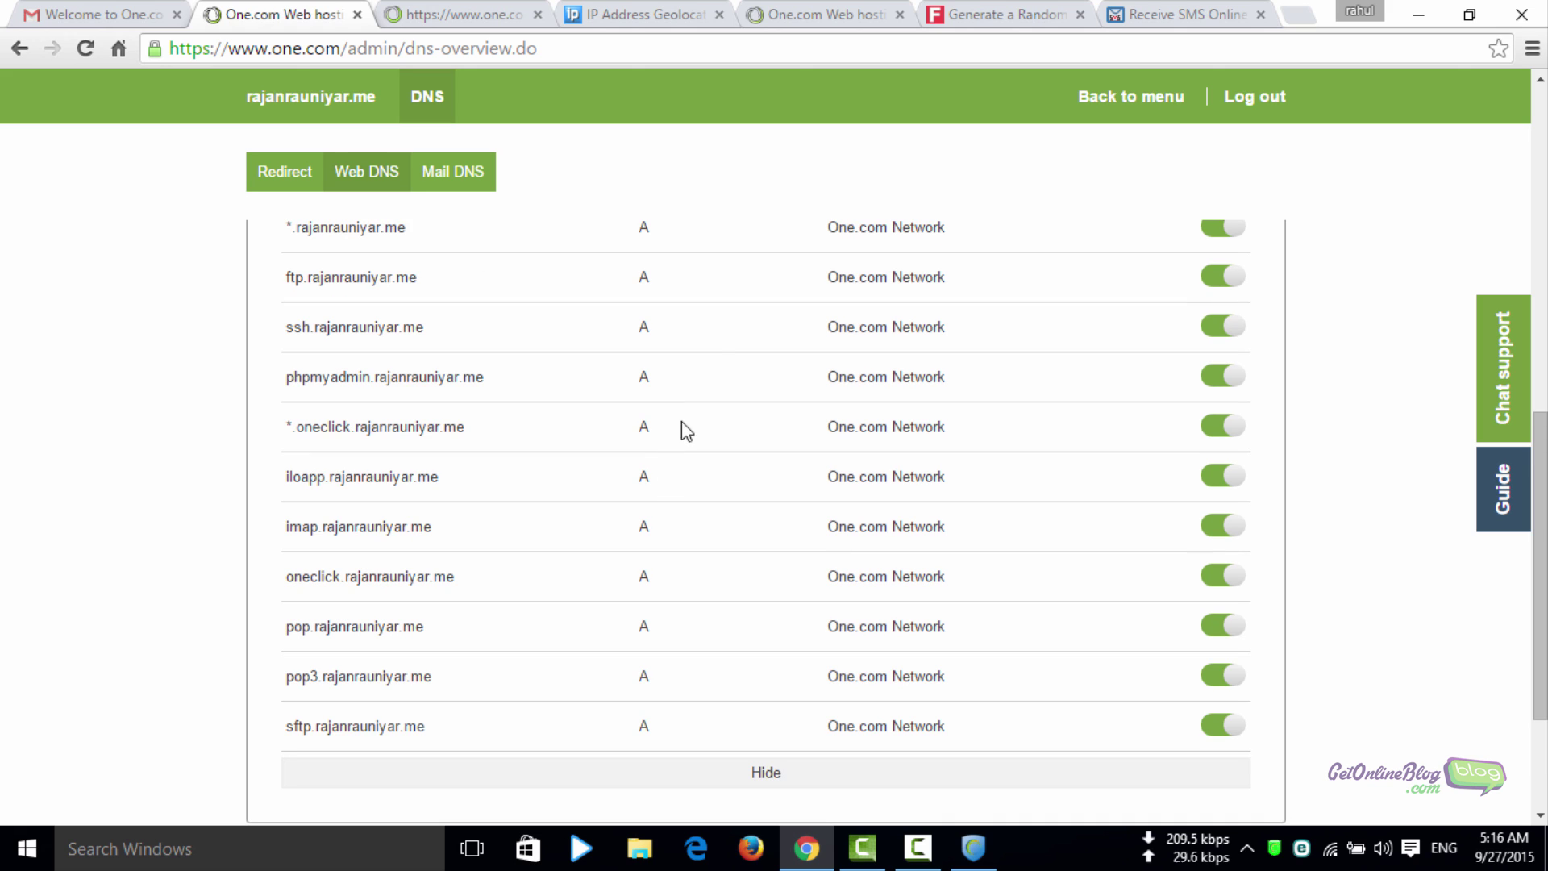
{"action": "scroll", "coordinate": [694, 428], "scroll_direction": "up", "scroll_amount": 3}
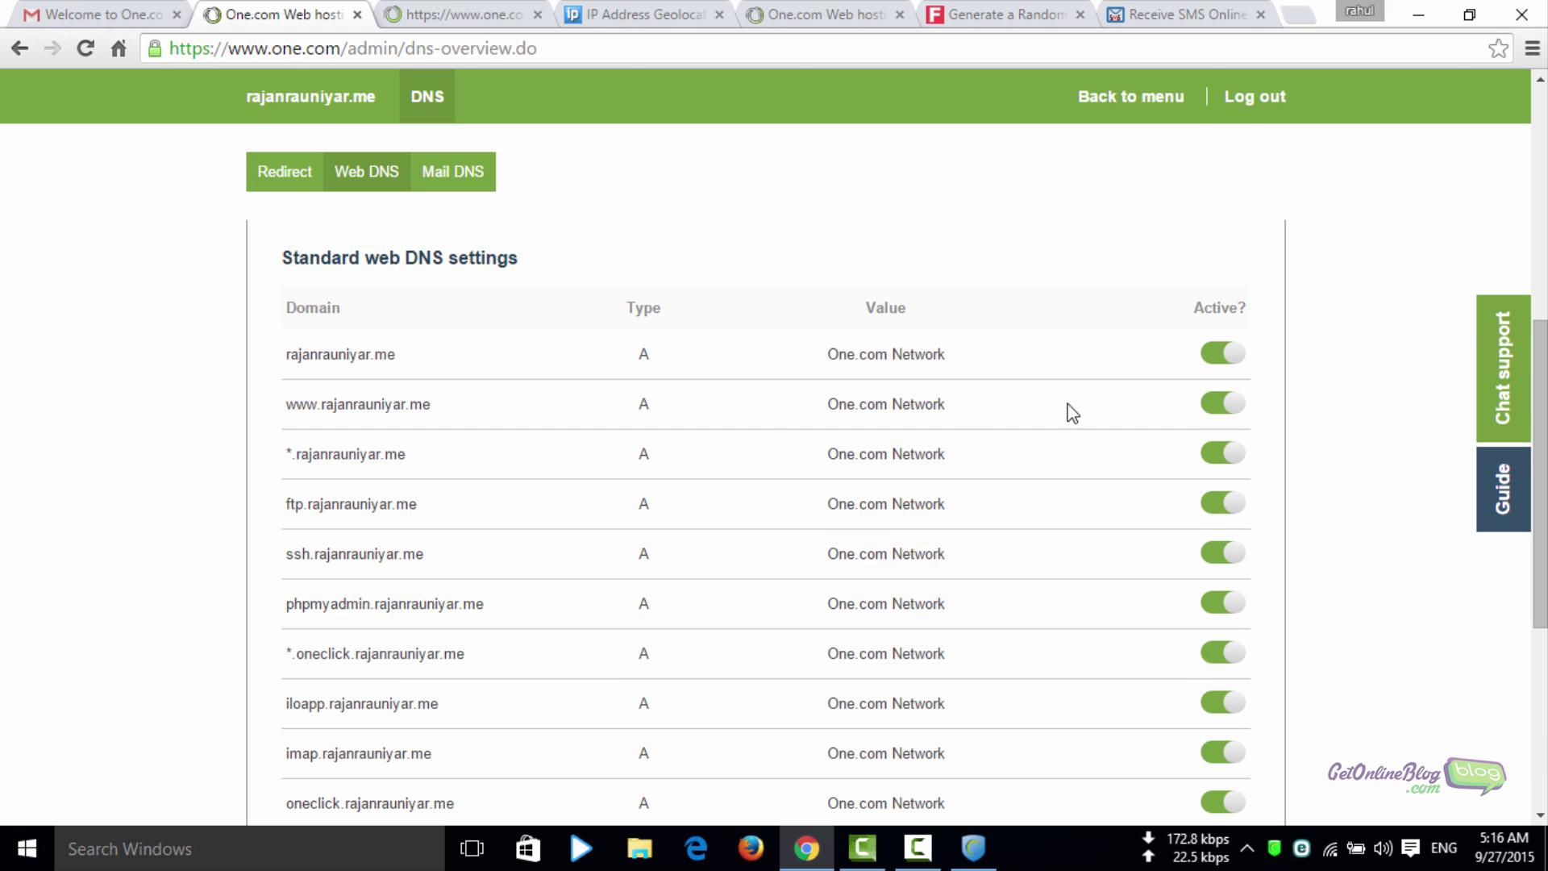
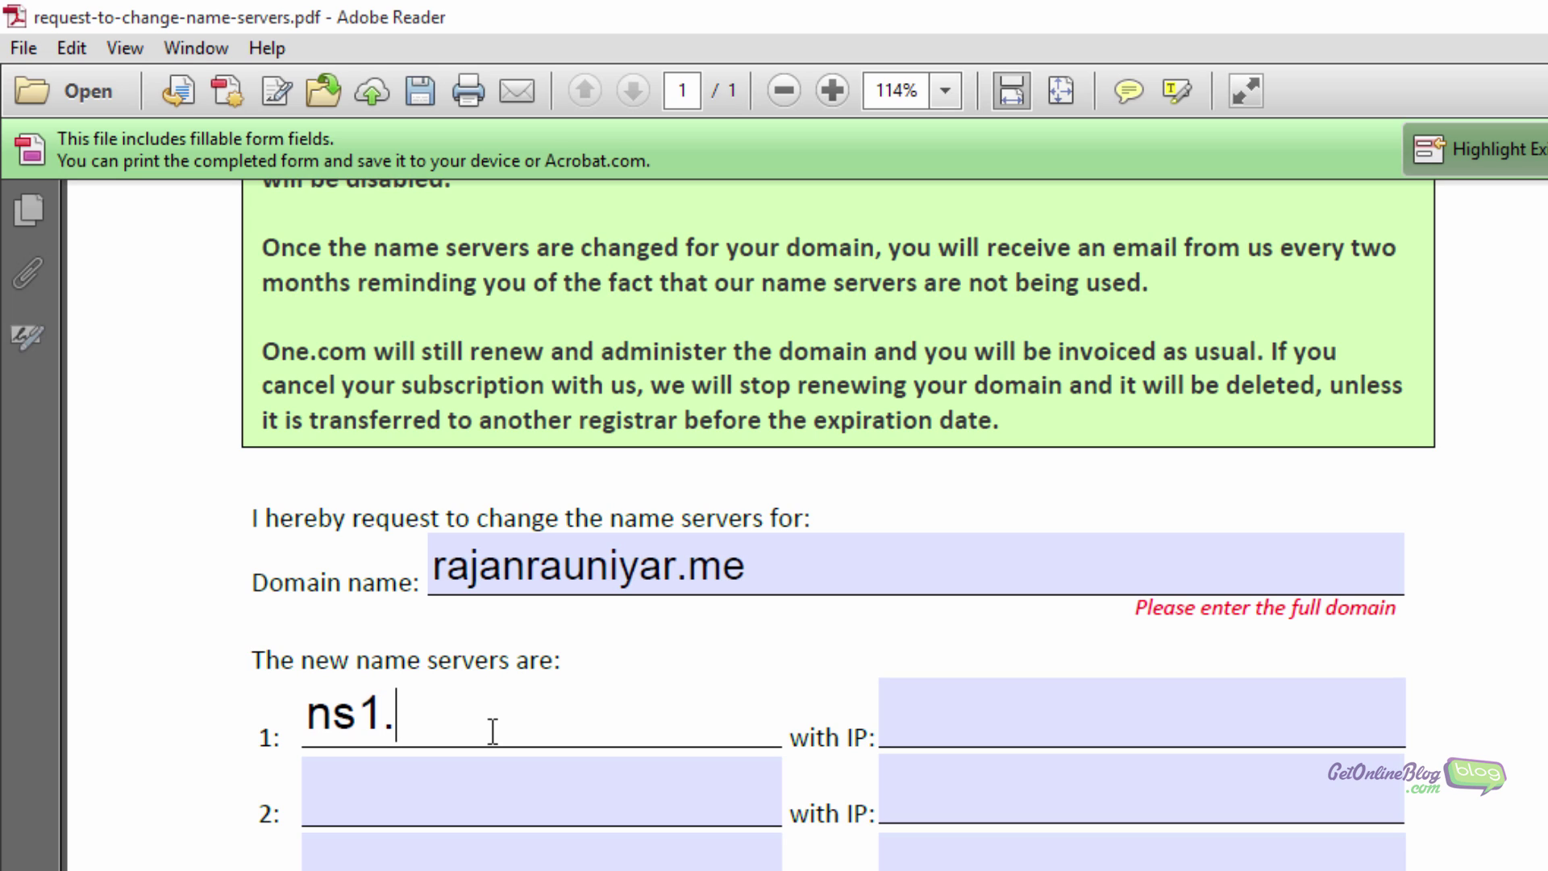
Complete ns1.yourserver.com in field 1 and paste it as ns2.yourserver.com in field 2.
{"action": "type", "text": "yo"}
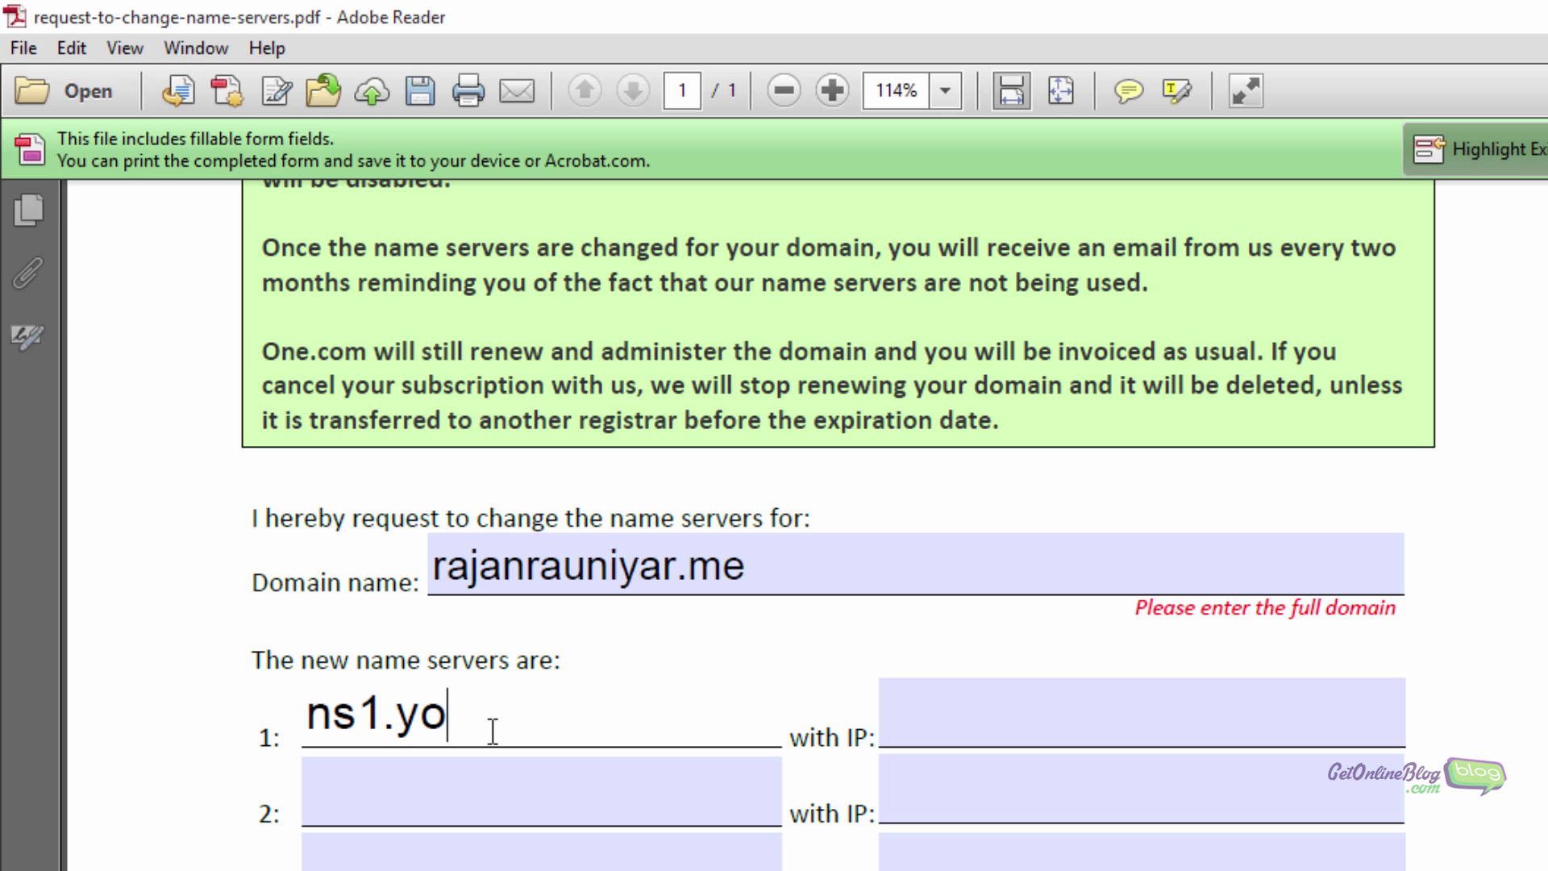
{"action": "type", "text": "urserver.com"}
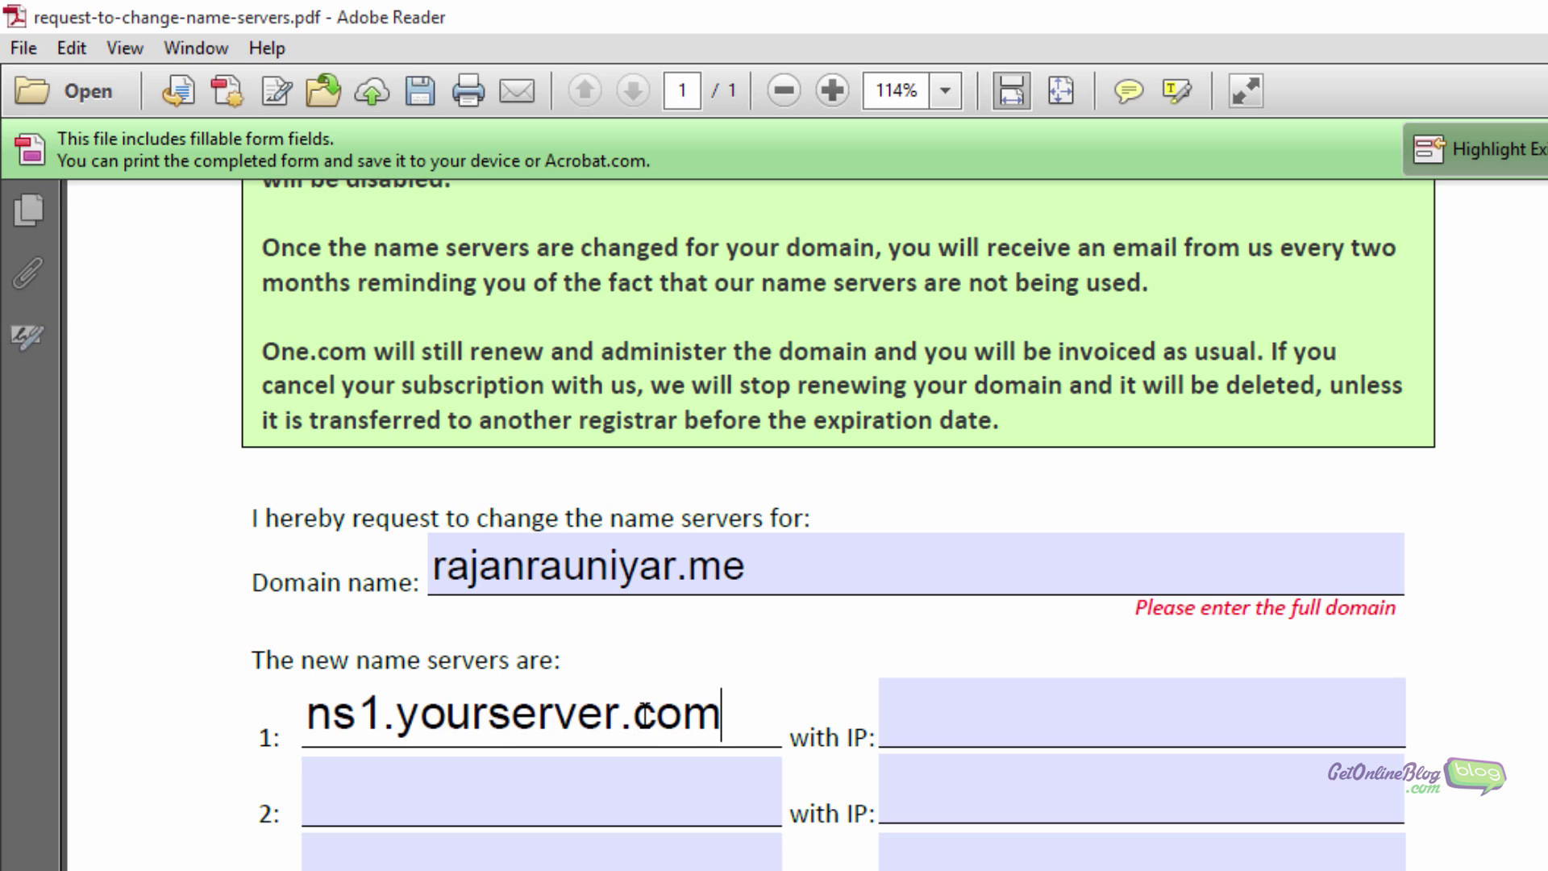
{"action": "key", "text": "ctrl+a"}
{"action": "key", "text": "ctrl+c"}
{"action": "left_click", "coordinate": [327, 794]}
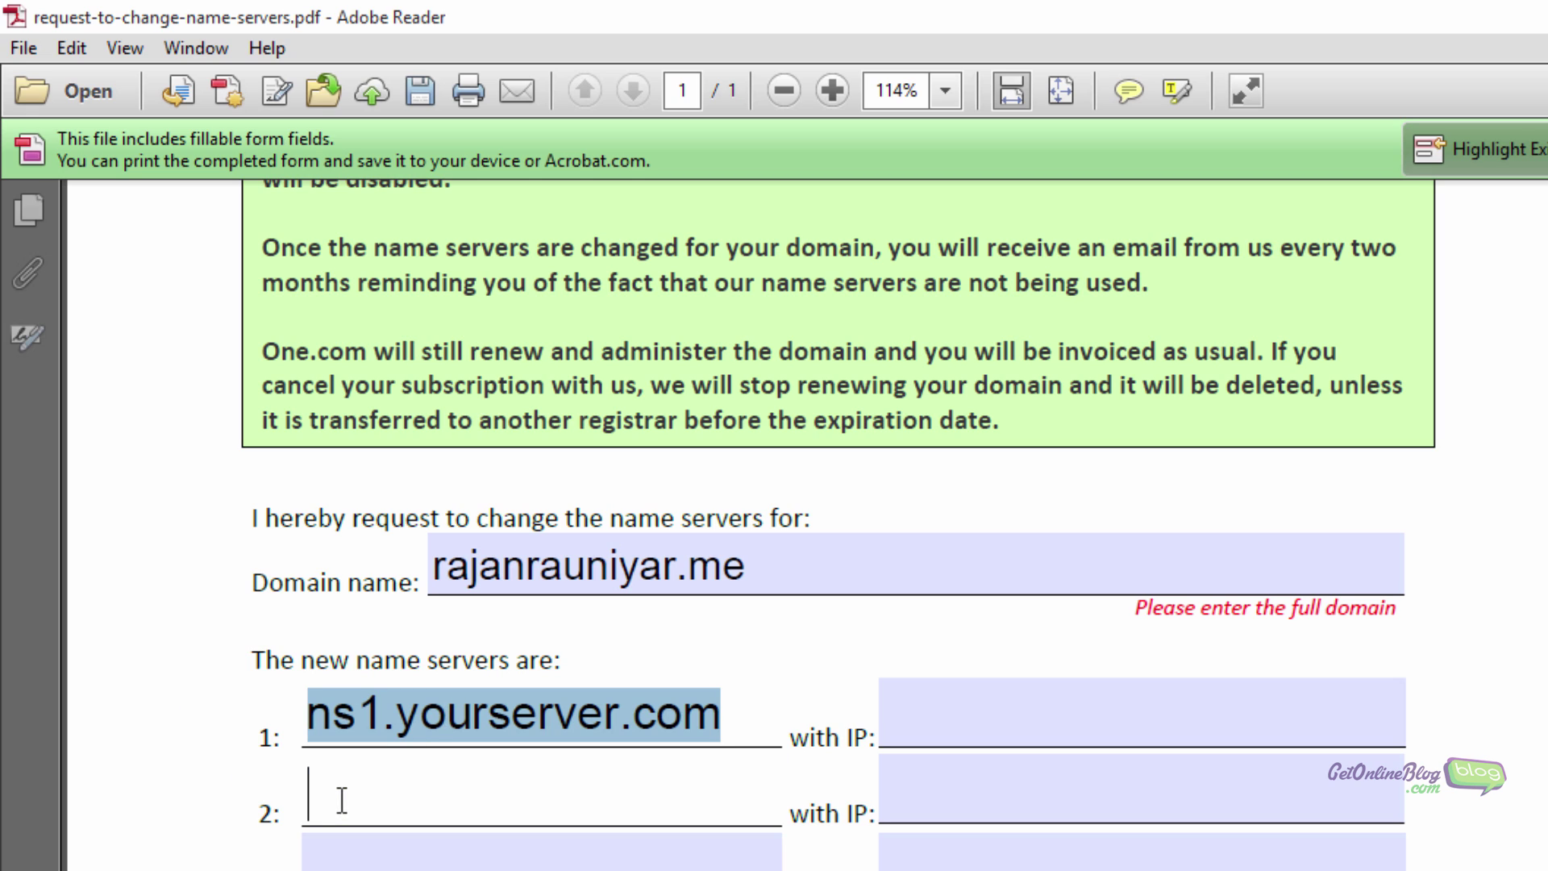
{"action": "key", "text": "ctrl+v"}
{"action": "left_click_drag", "start_coordinate": [357, 795], "coordinate": [383, 794]}
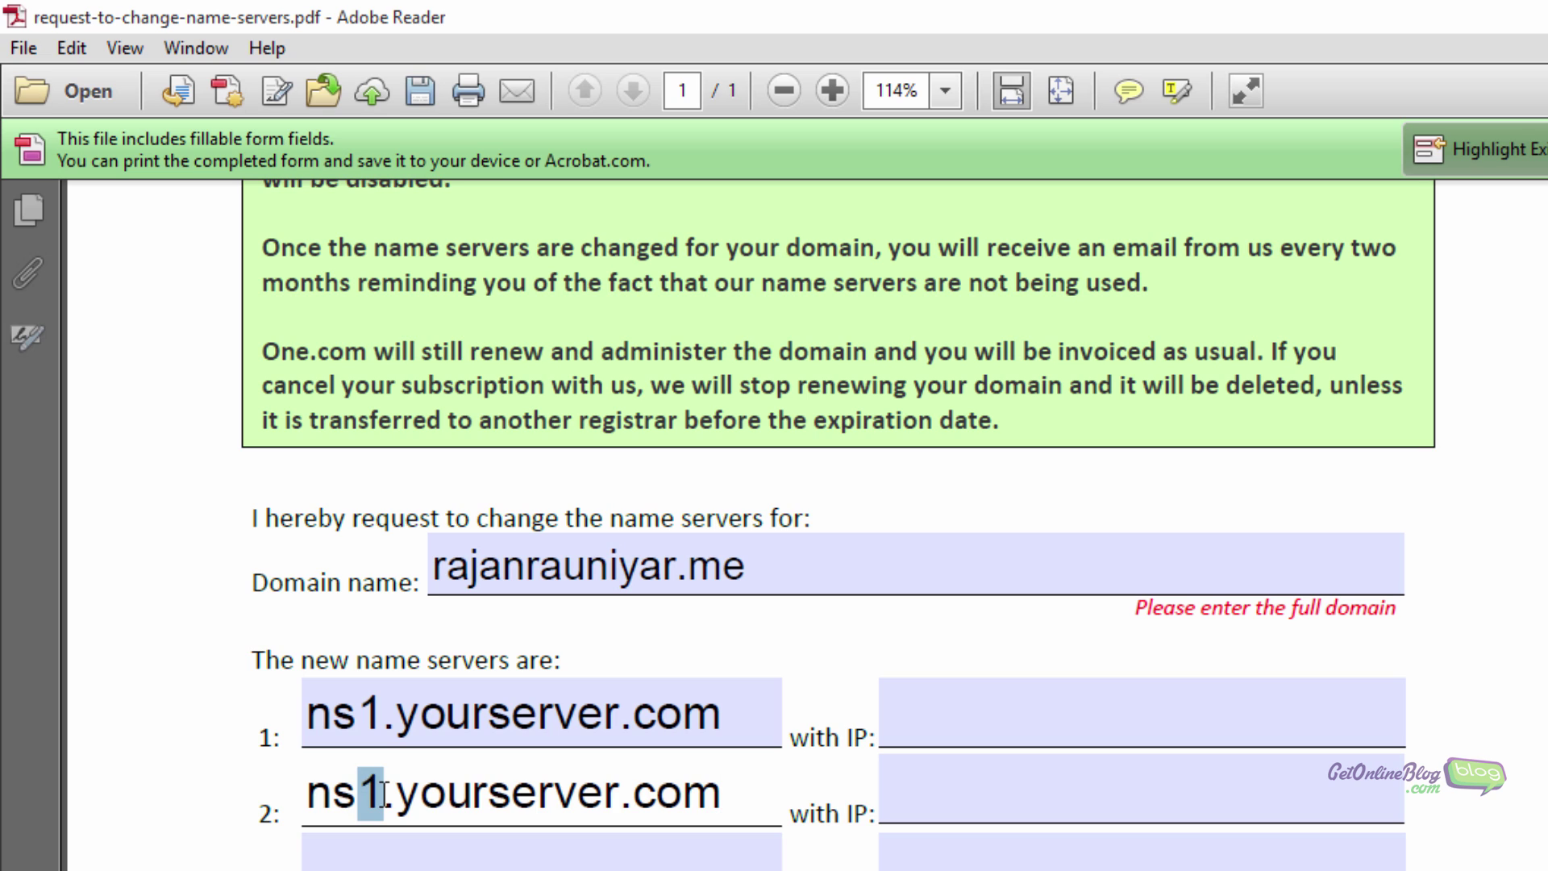
{"action": "type", "text": "2"}
Reselect the first name server address and move to its IP field.
{"action": "left_click", "coordinate": [906, 723]}
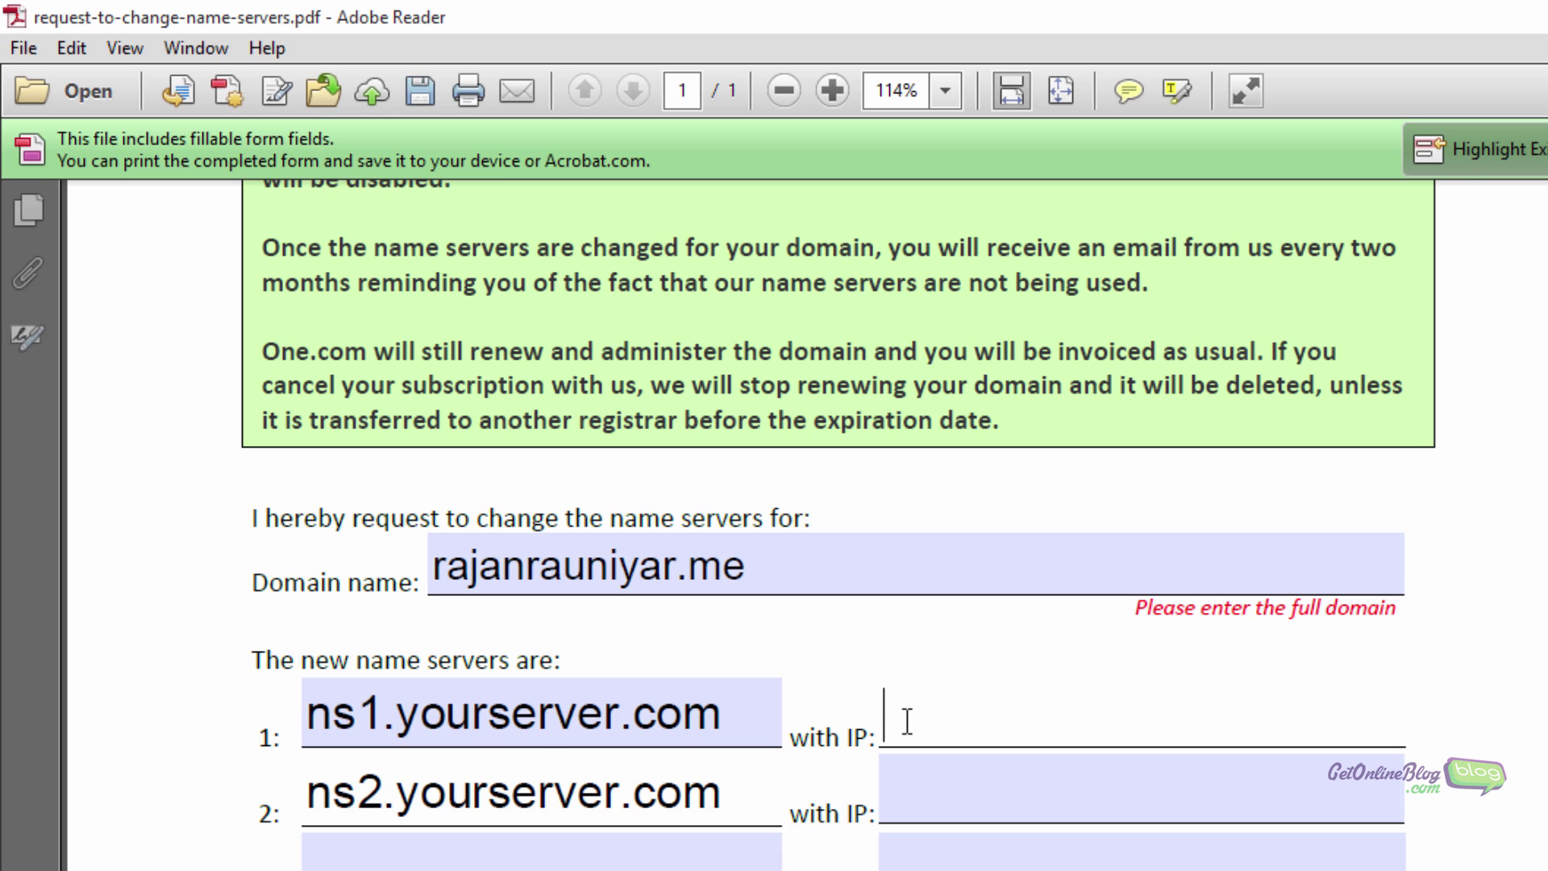
{"action": "left_click", "coordinate": [715, 710]}
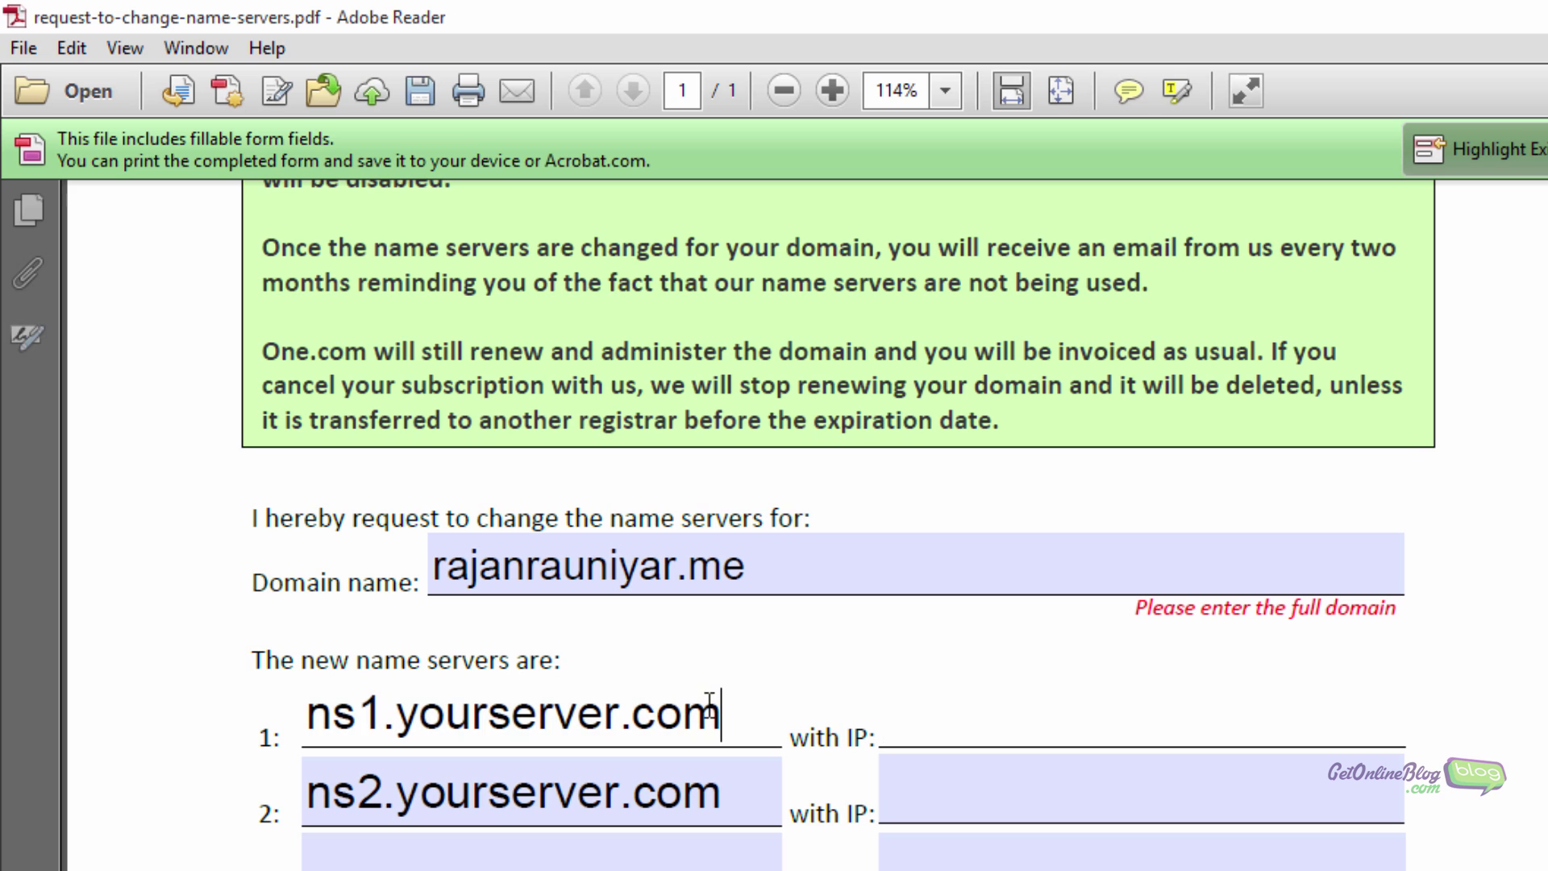
{"action": "left_click_drag", "start_coordinate": [720, 714], "coordinate": [296, 718]}
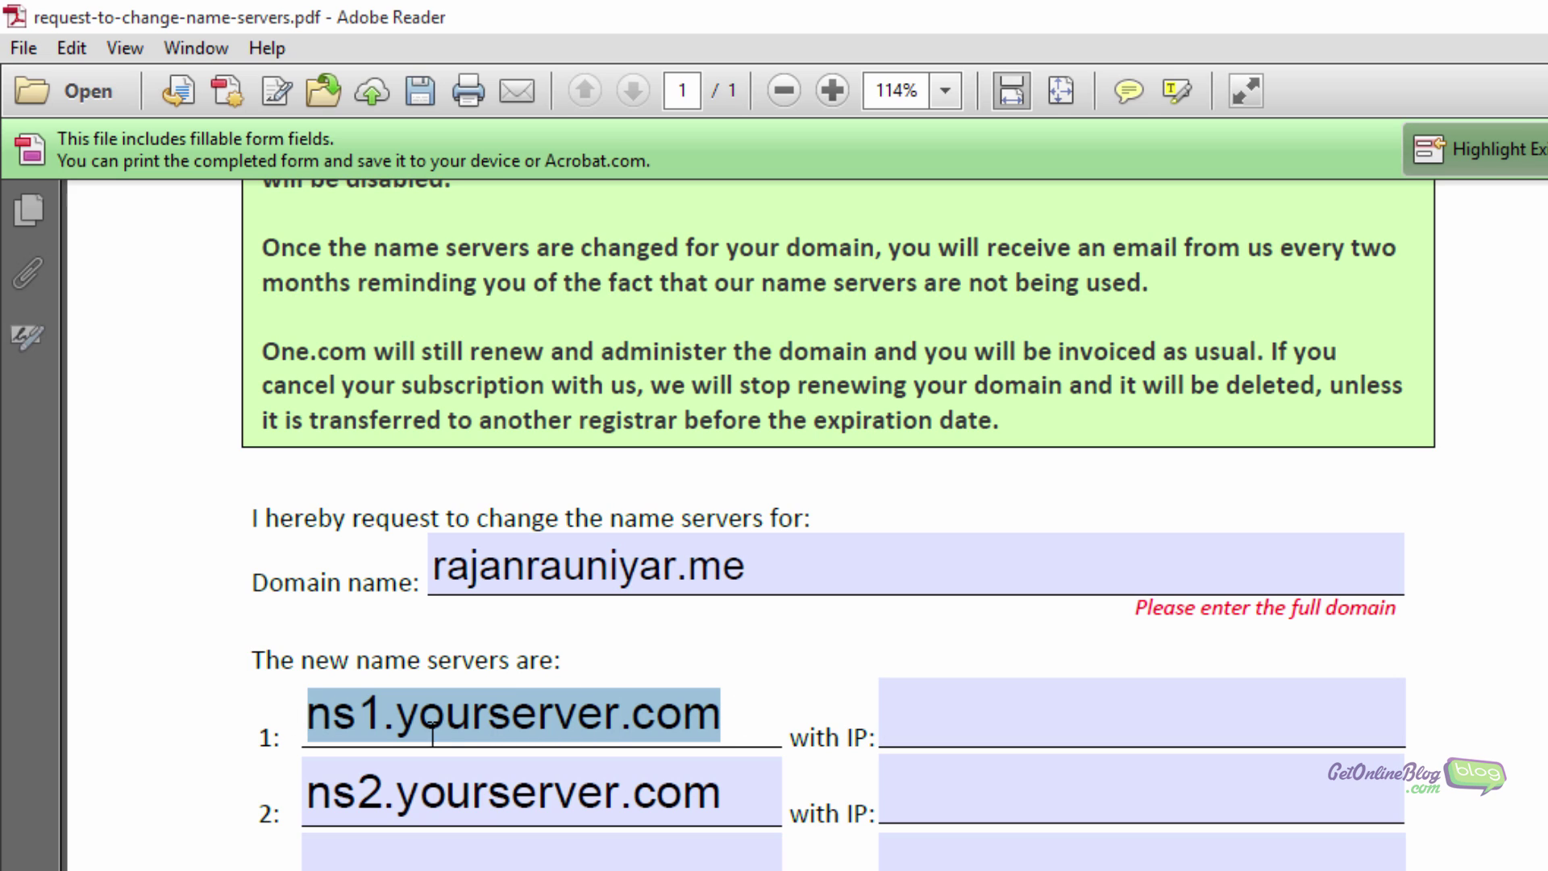
{"action": "left_click", "coordinate": [951, 749]}
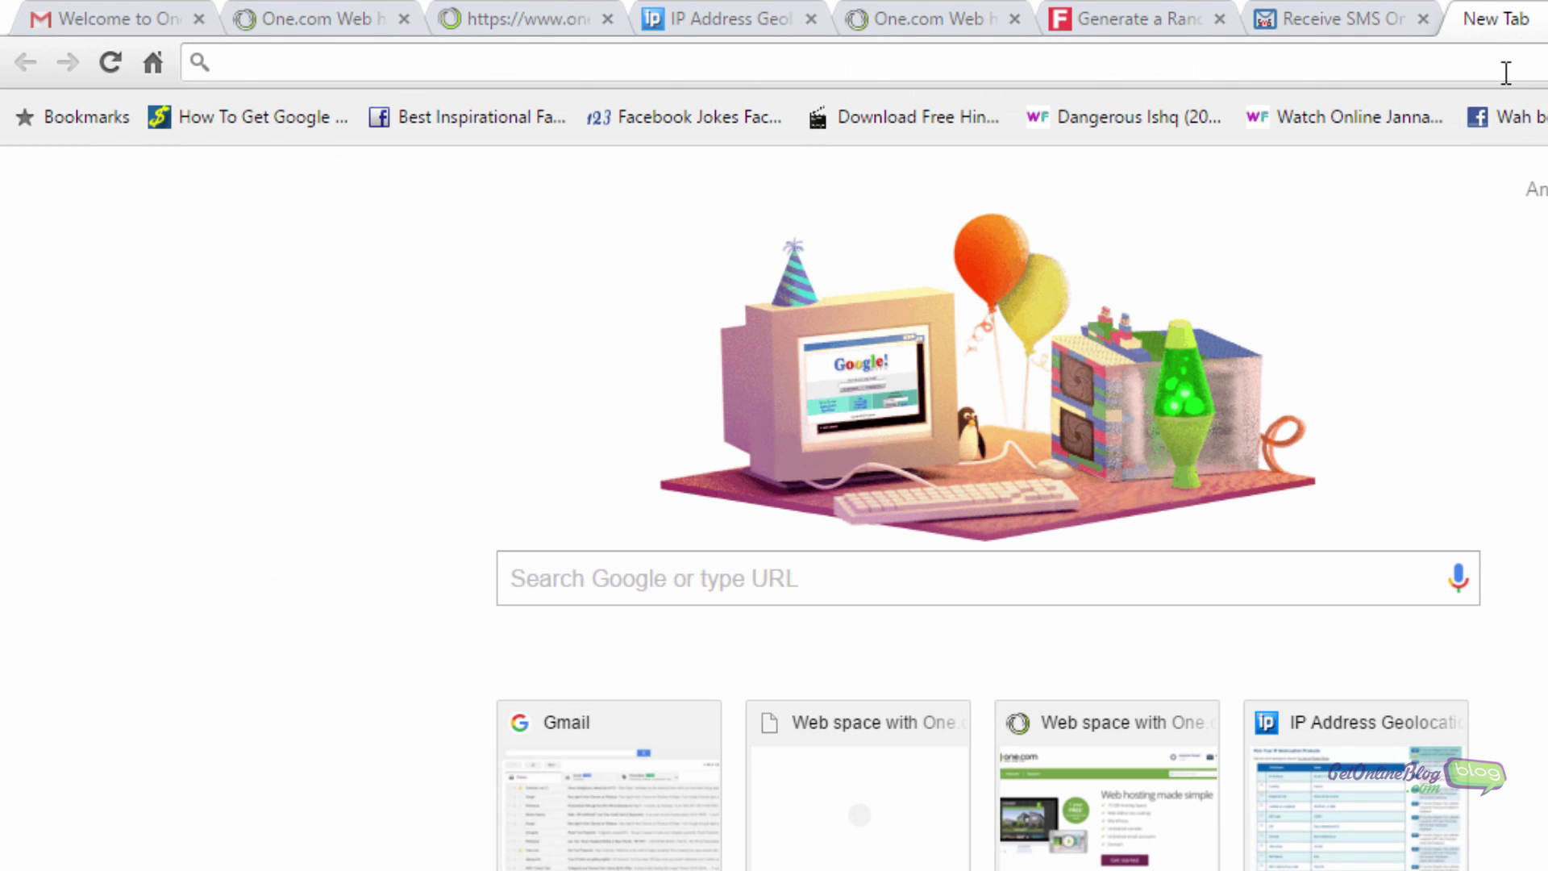
Search Google for ping and open ping.eu's Ping tool.
{"action": "type", "text": "ping"}
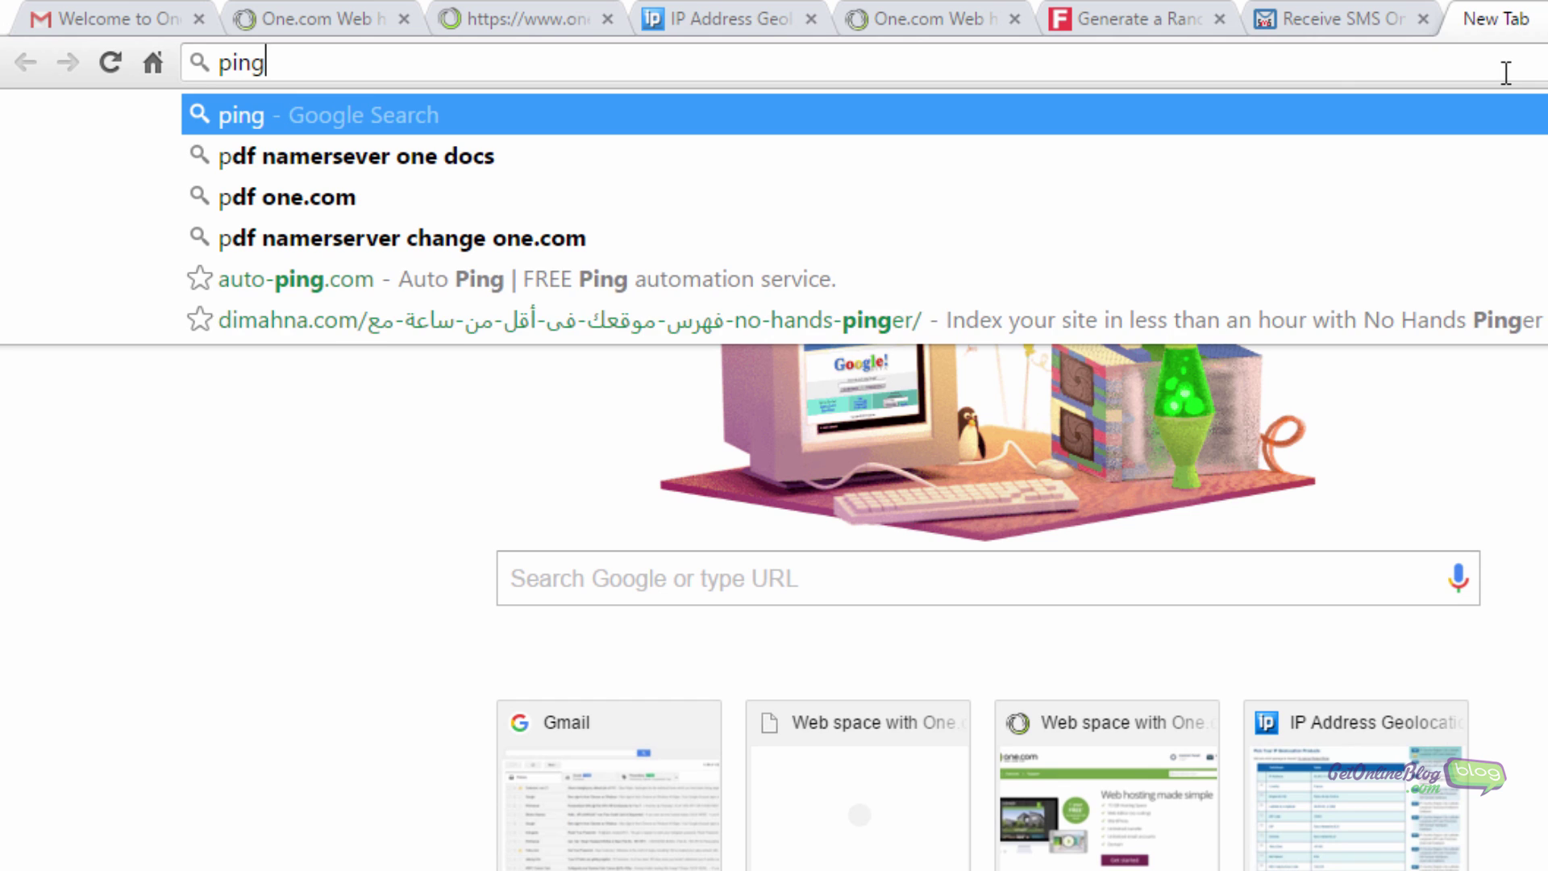
{"action": "key", "text": "Return"}
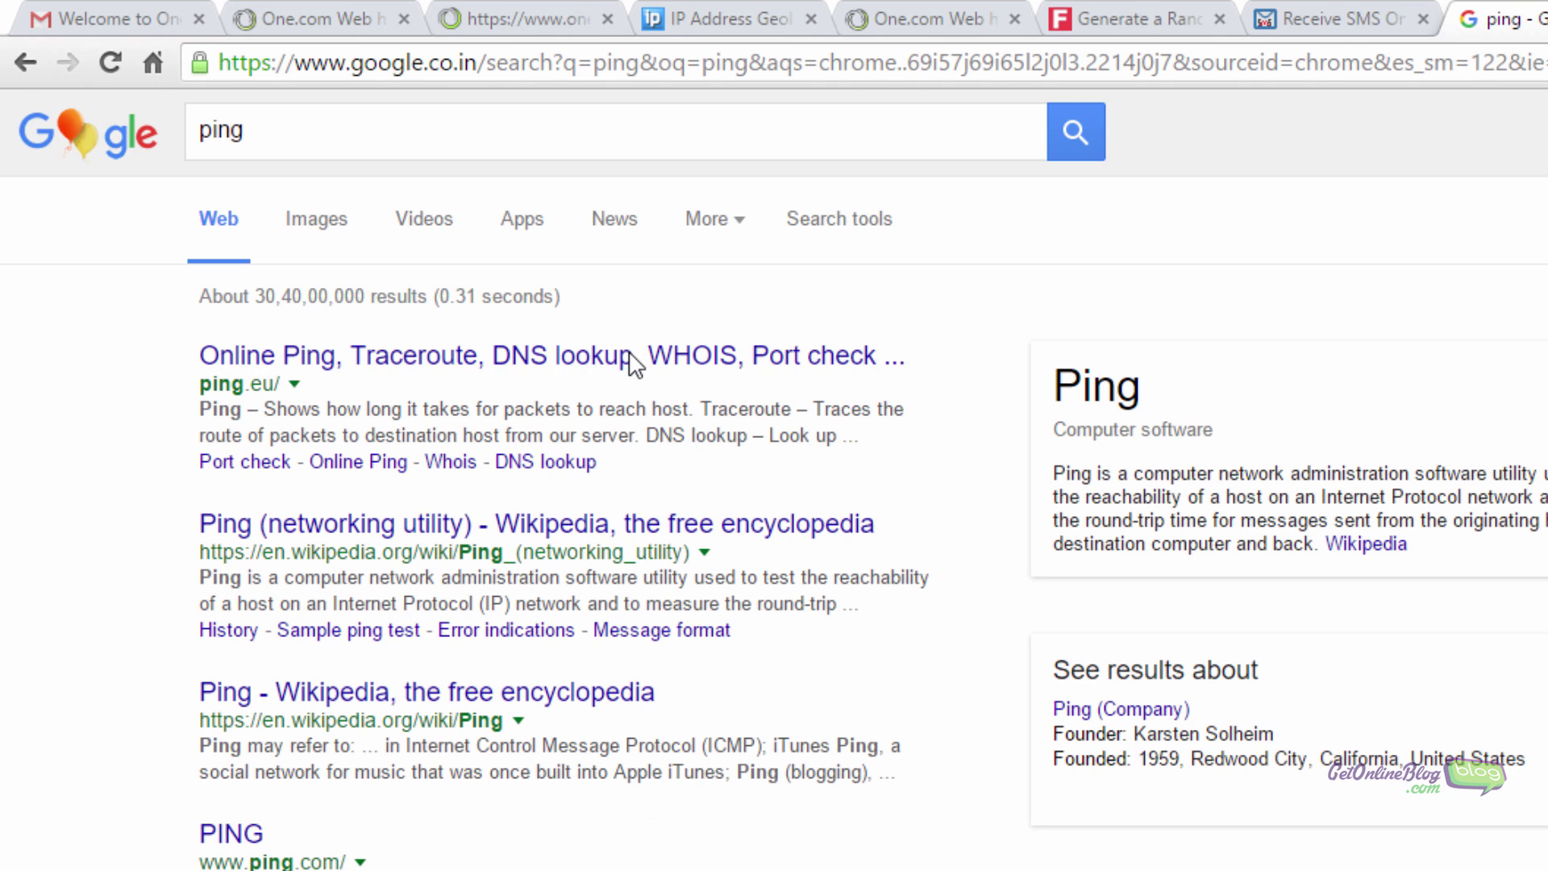
{"action": "left_click", "coordinate": [634, 360]}
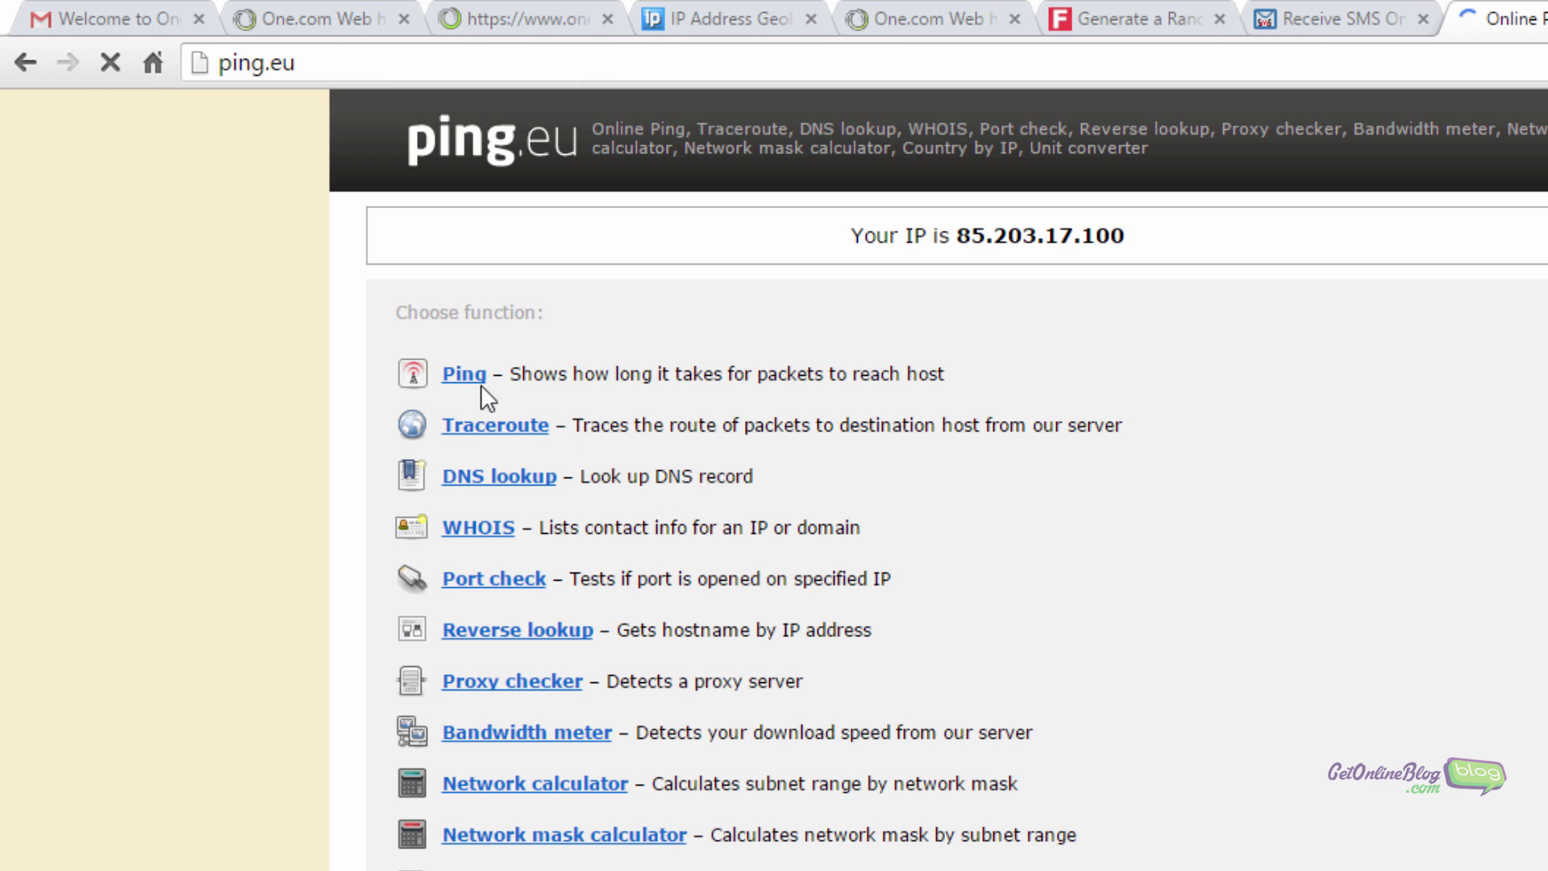
{"action": "left_click", "coordinate": [468, 376]}
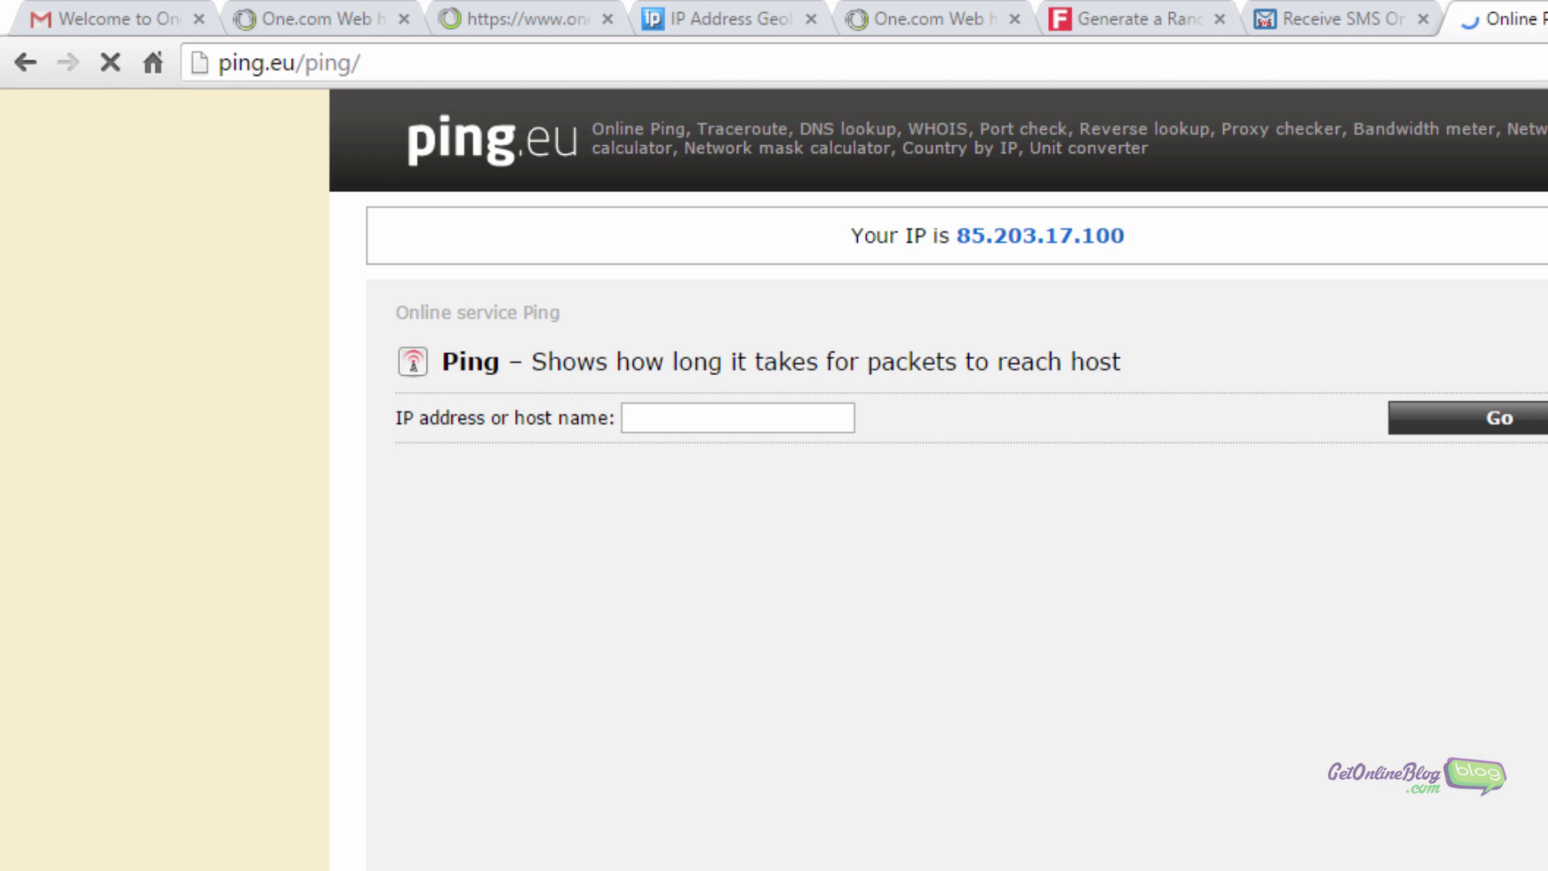
In a new tab, search Google for ns1.hostinger.in and copy the query.
{"action": "key", "text": "ctrl+t"}
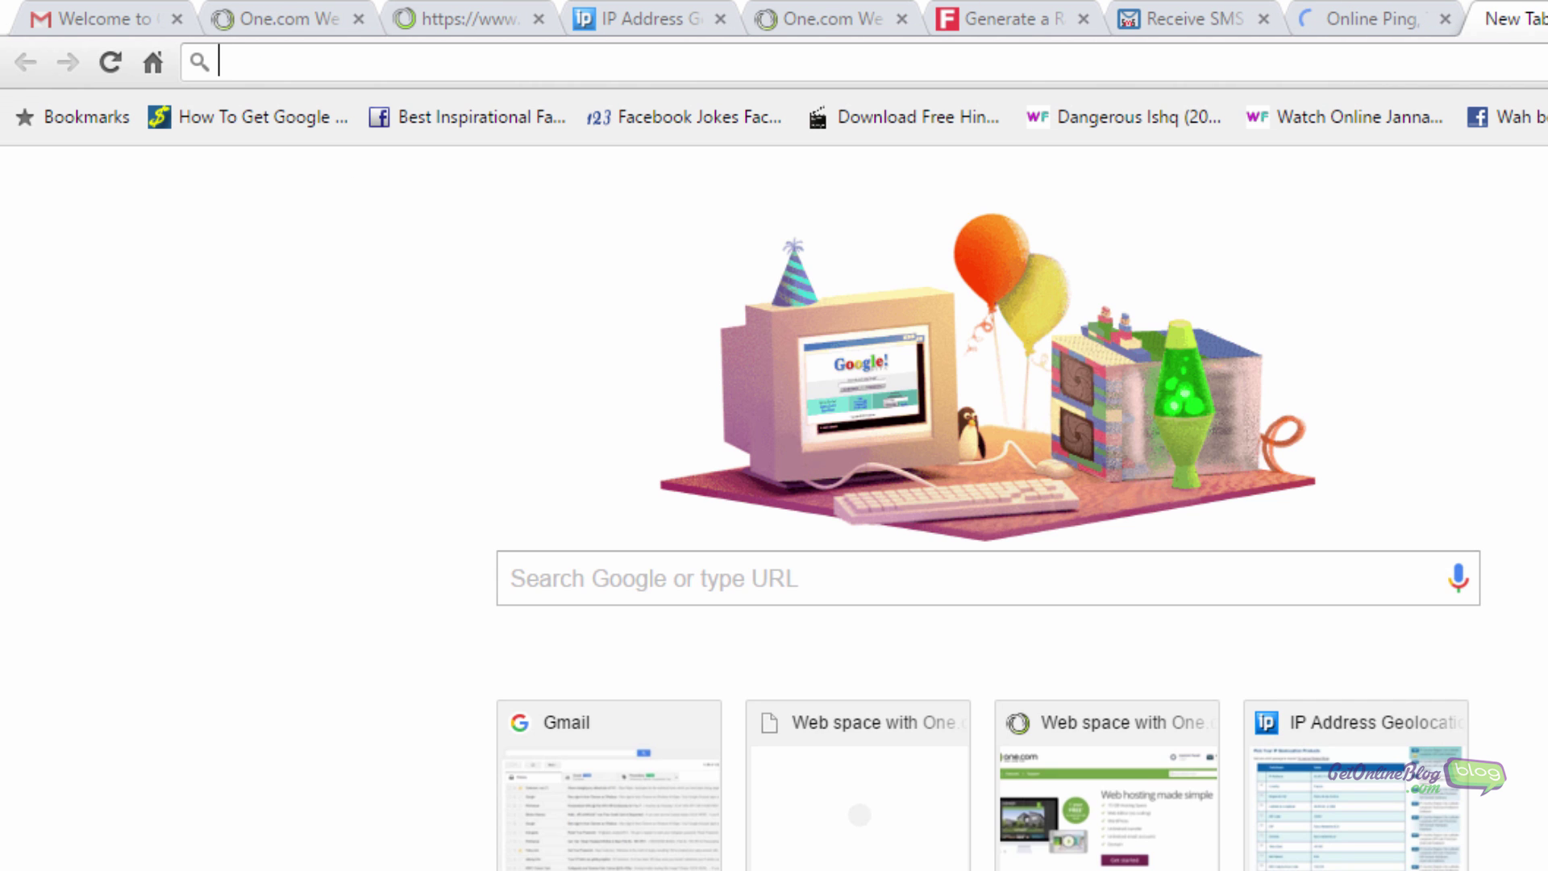
{"action": "type", "text": "ns1"}
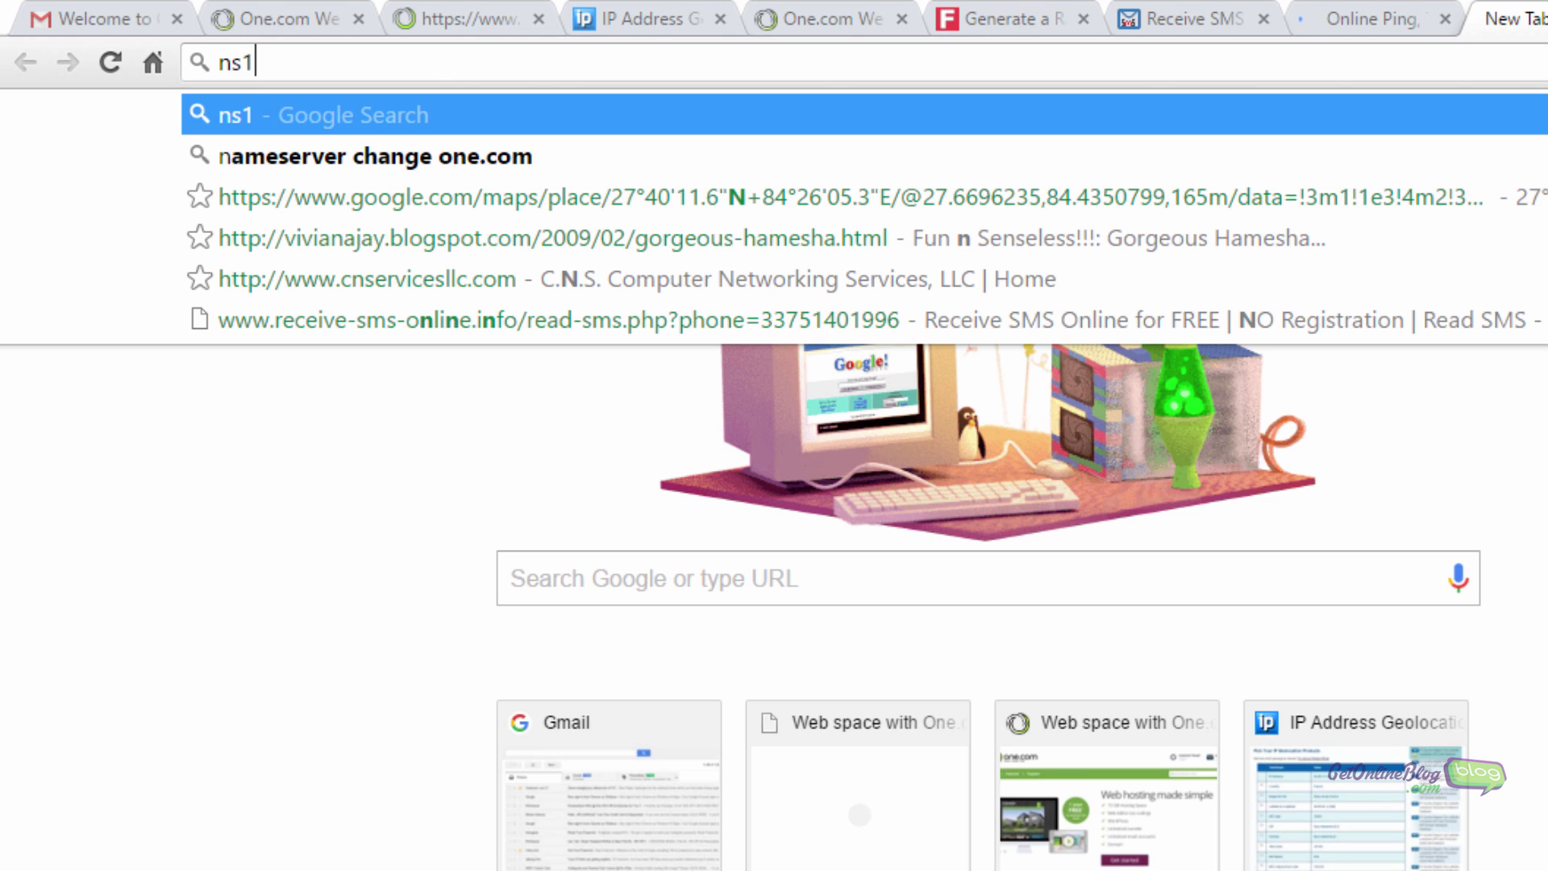
{"action": "key", "text": "Return"}
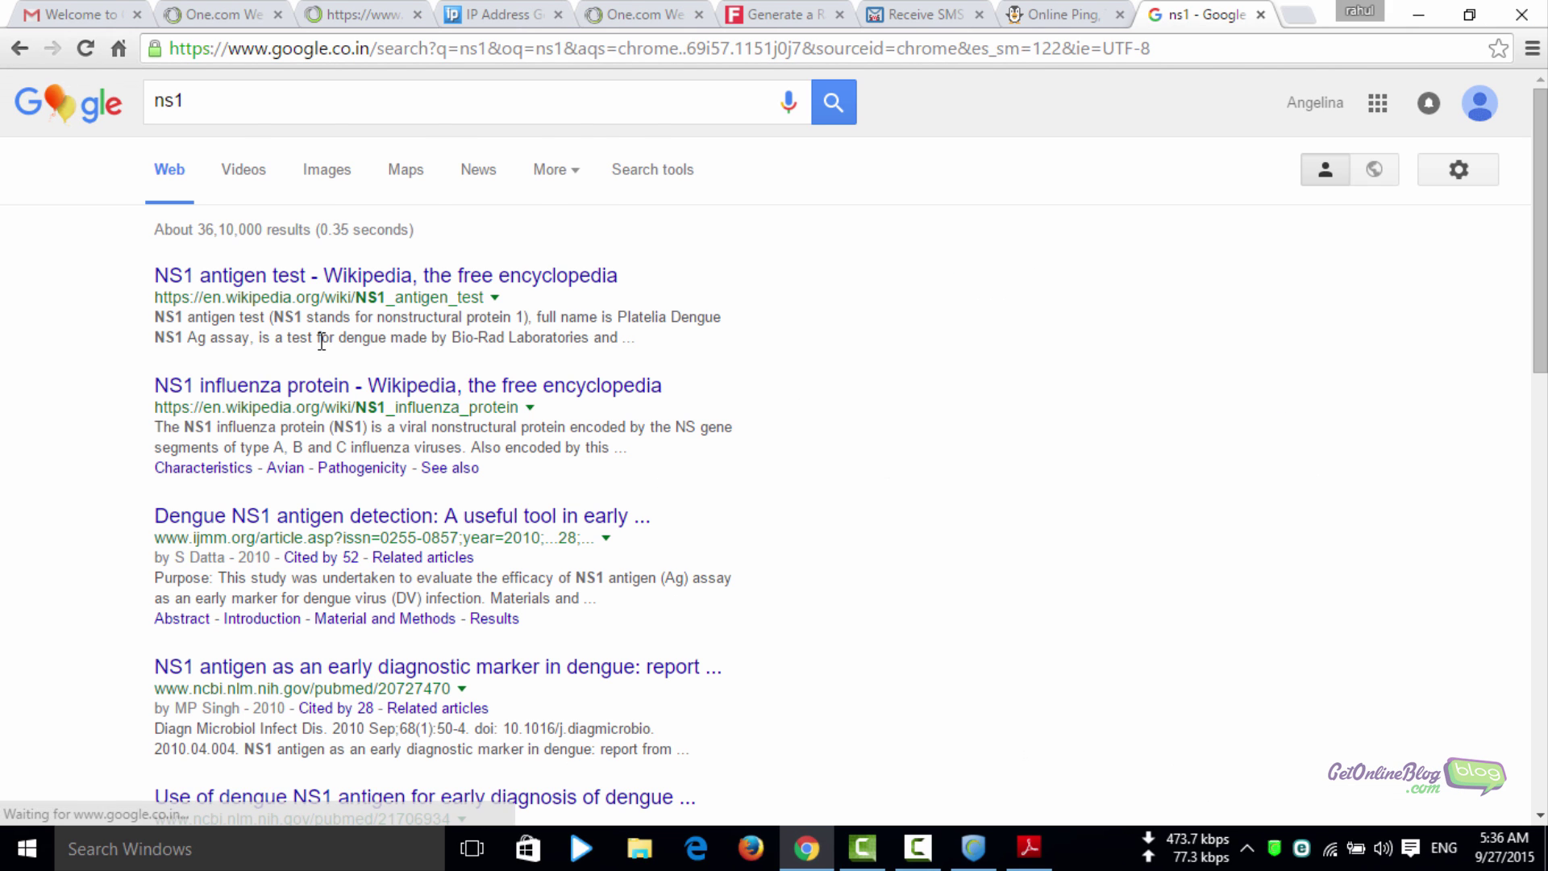
{"action": "scroll", "coordinate": [320, 338], "scroll_direction": "down", "scroll_amount": 5}
{"action": "scroll", "coordinate": [318, 339], "scroll_direction": "up", "scroll_amount": 5}
{"action": "left_click", "coordinate": [274, 117]}
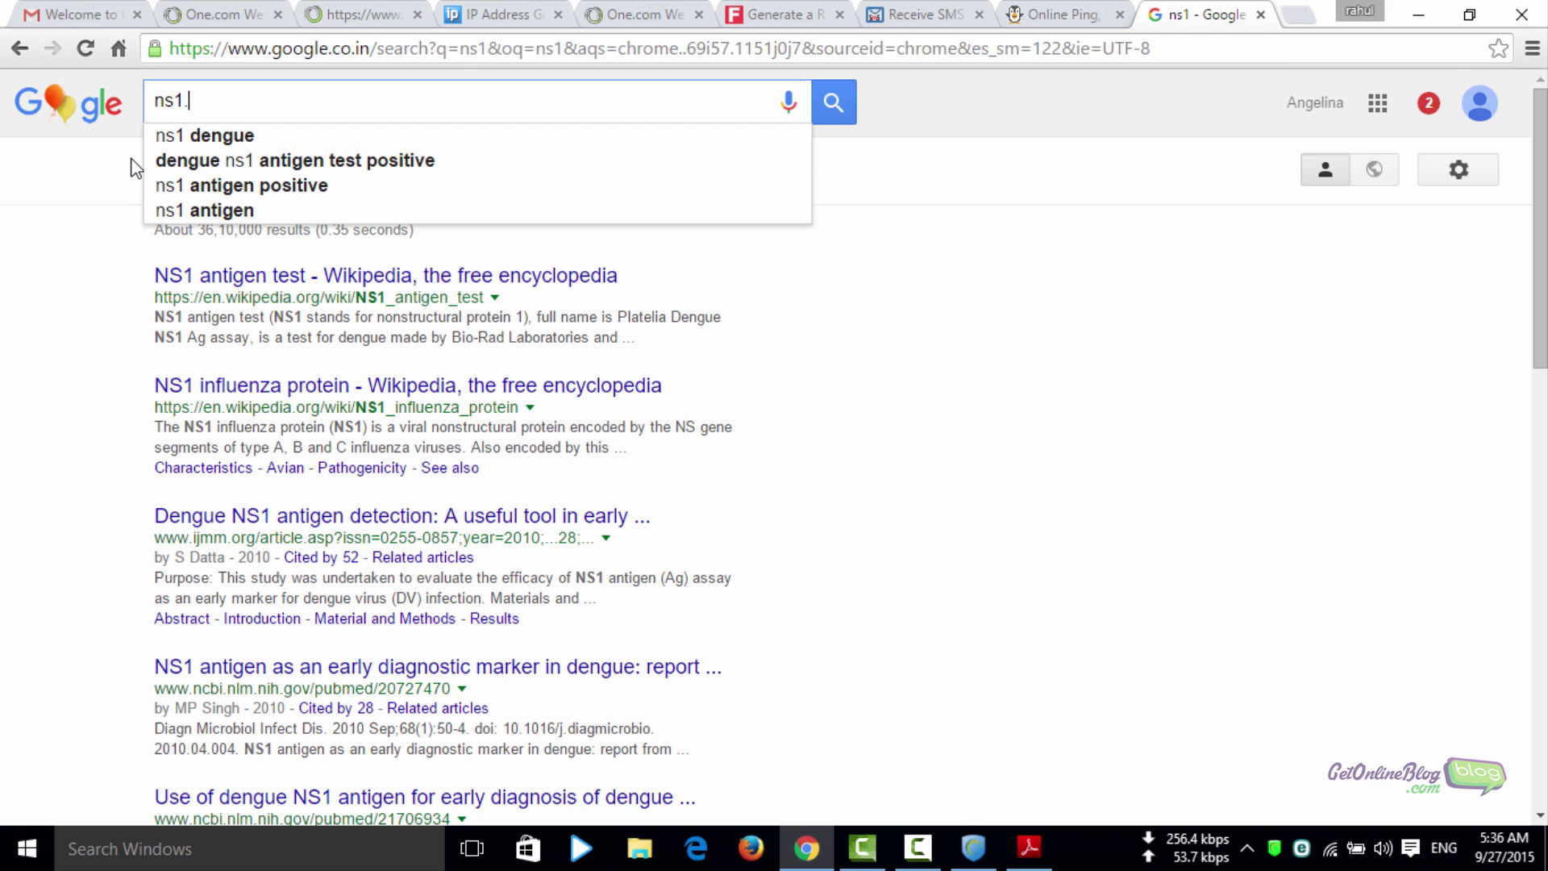
{"action": "type", "text": "."}
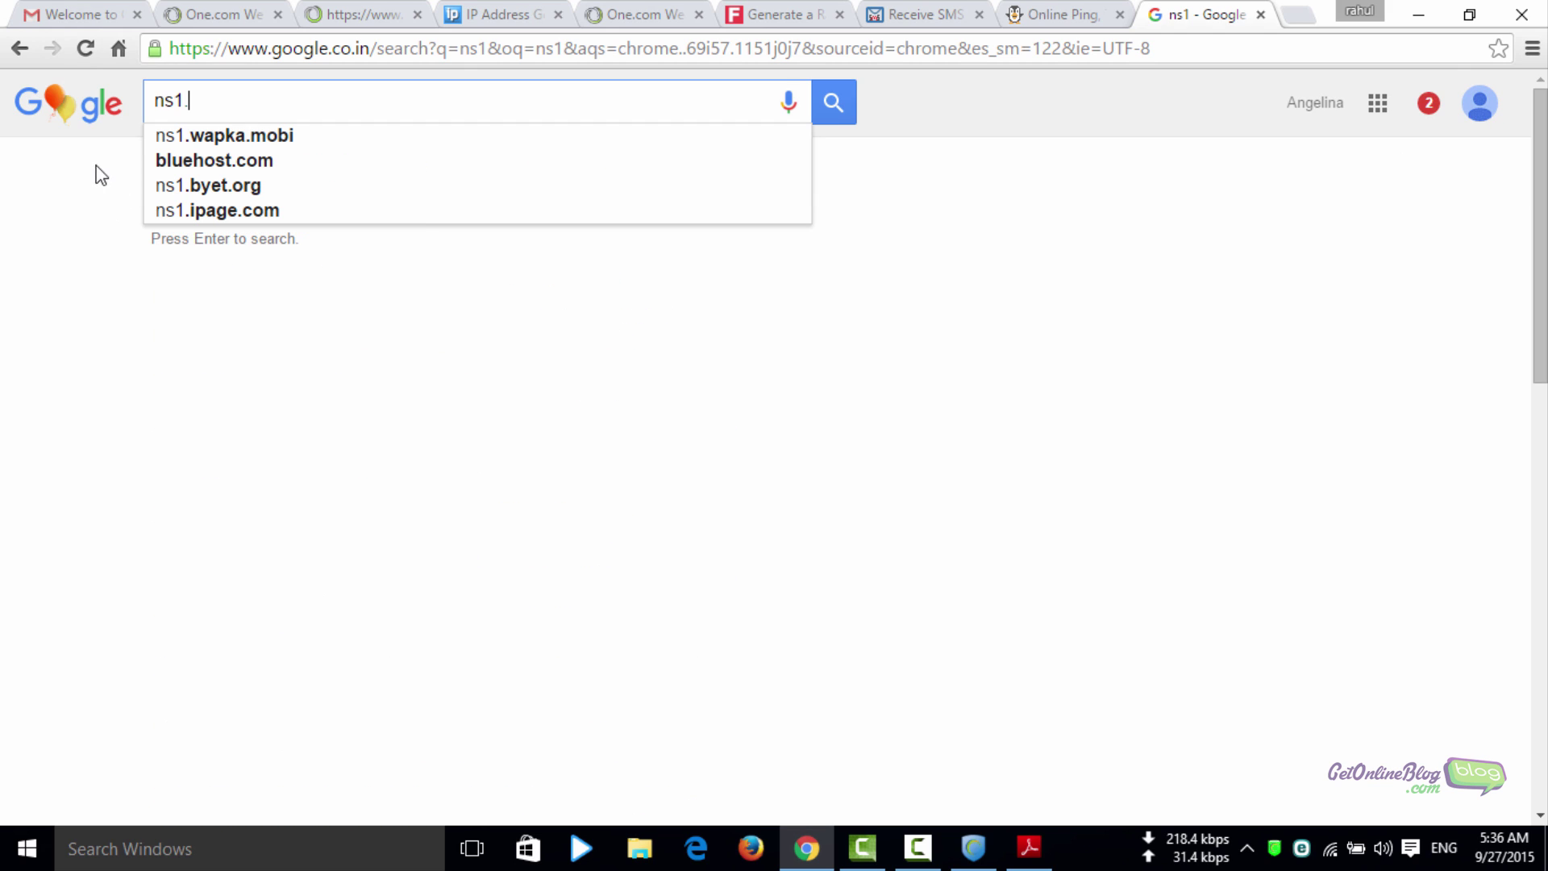
{"action": "type", "text": "host"}
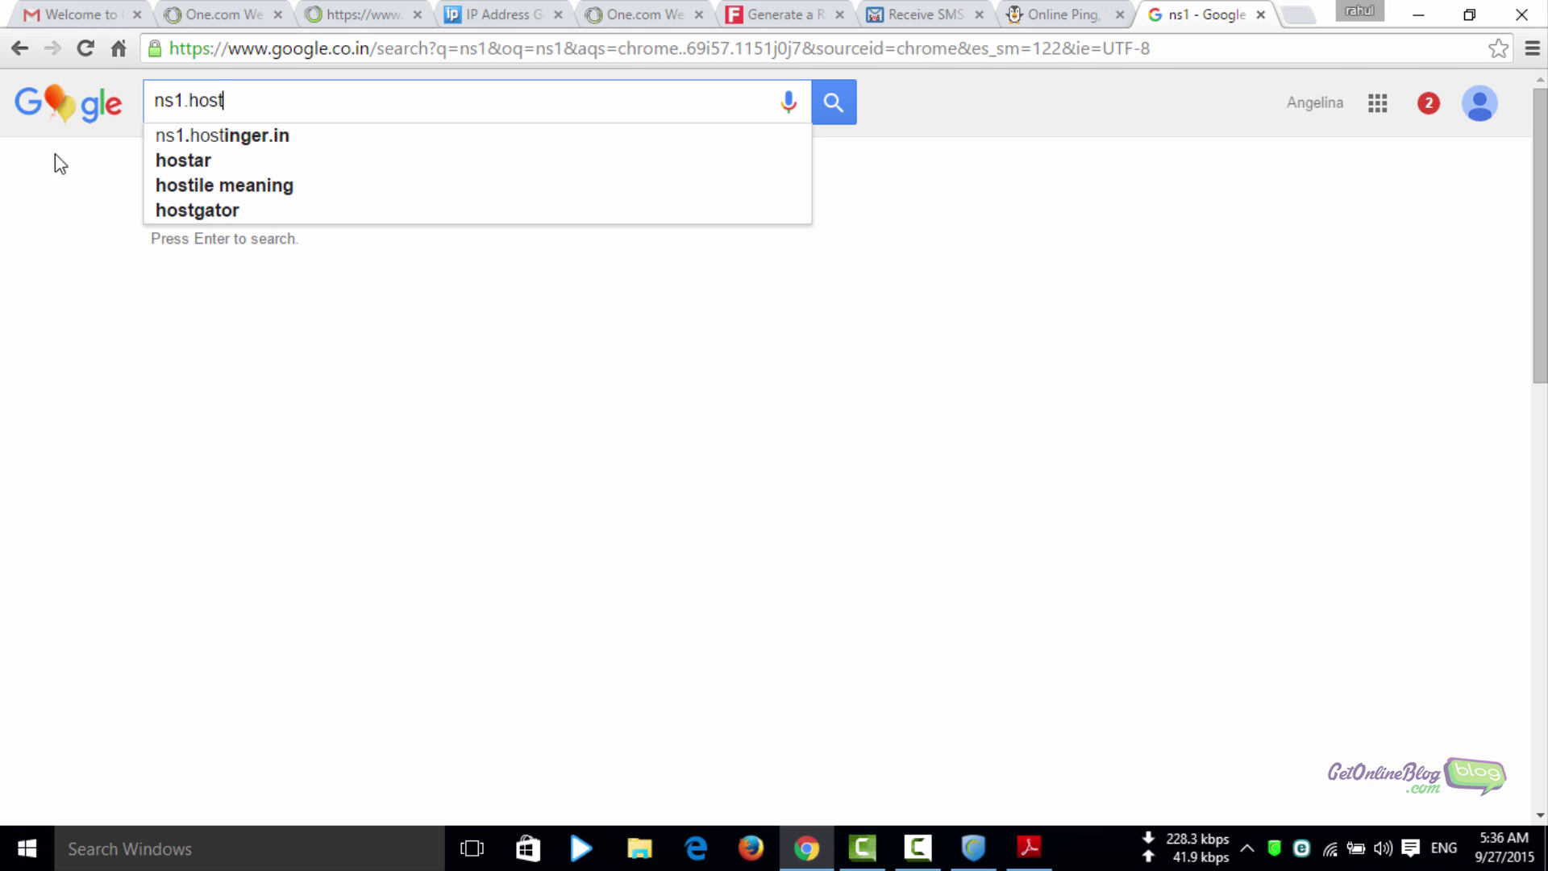
{"action": "key", "text": "Down"}
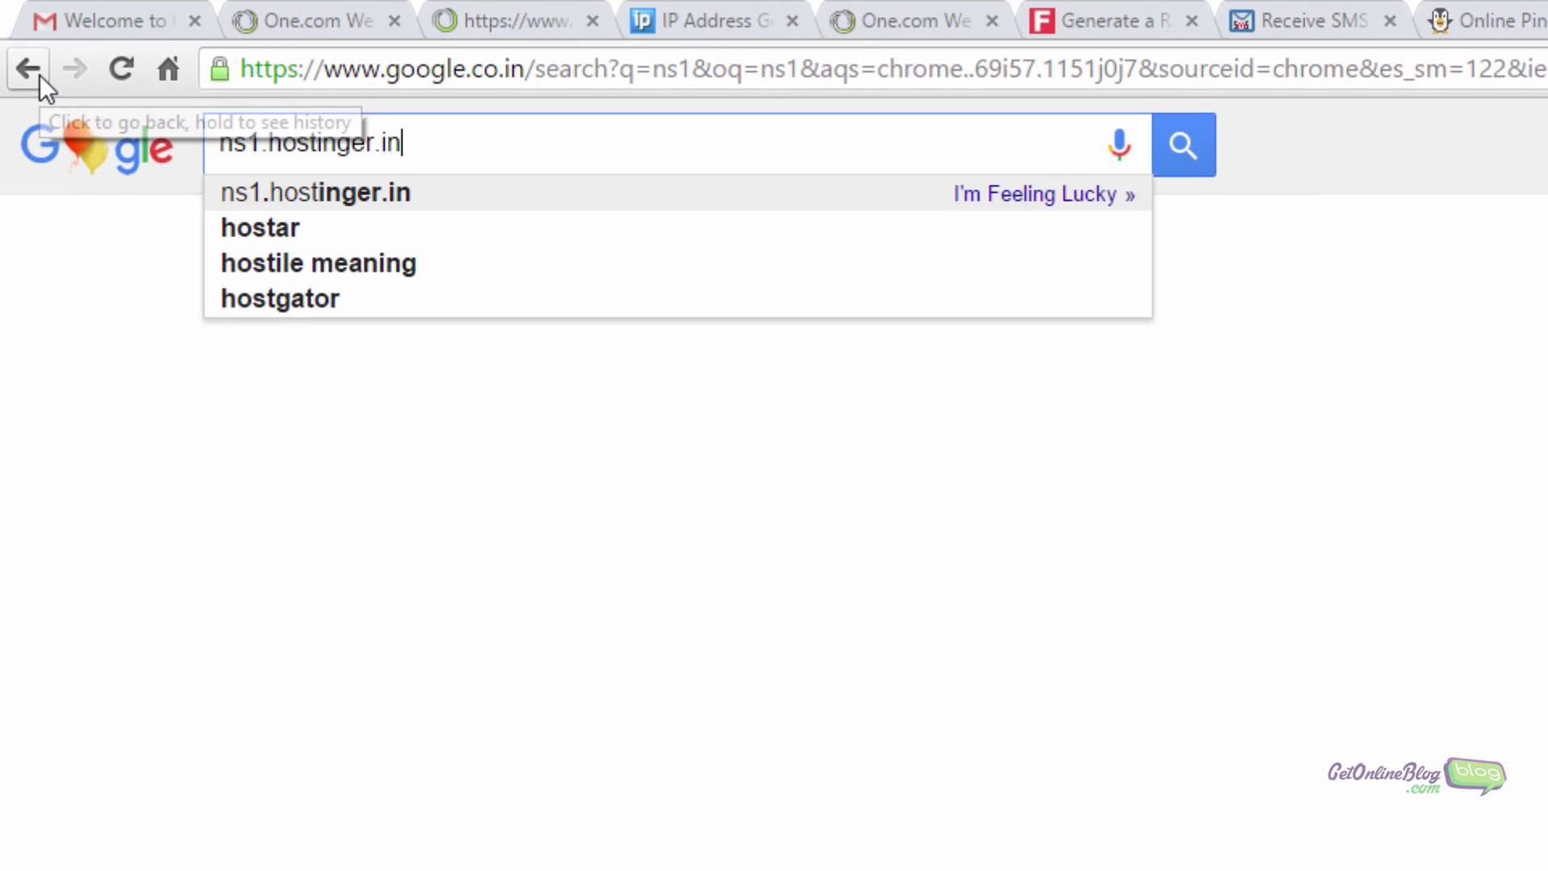
{"action": "key", "text": "Return"}
{"action": "key", "text": "ctrl+c"}
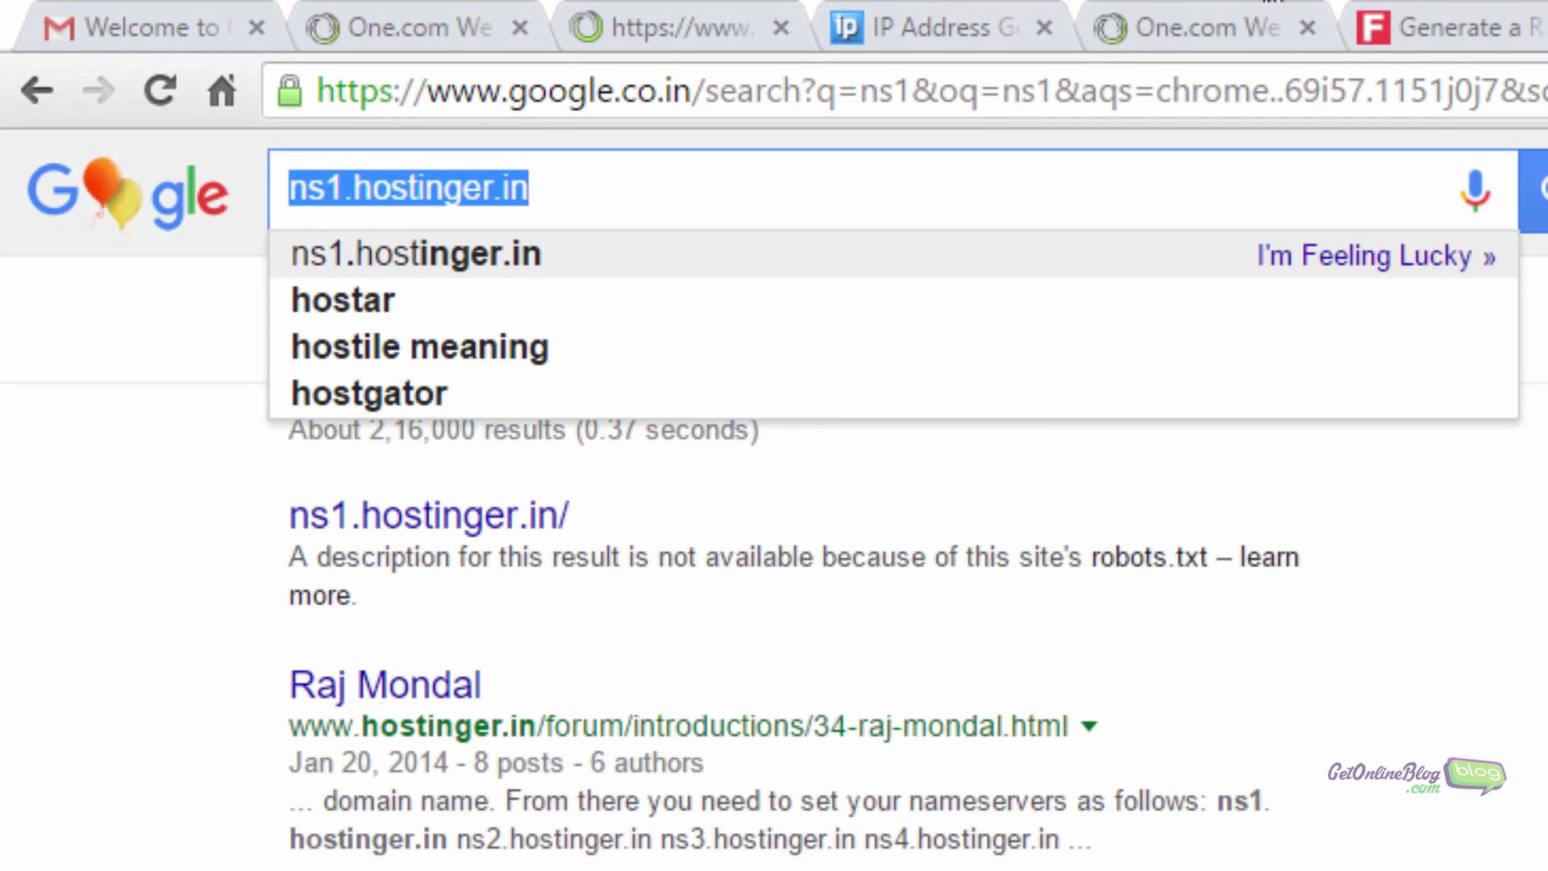
Paste ns1.hostinger.in into the ping.eu host field.
{"action": "left_click", "coordinate": [1222, 16]}
{"action": "left_click", "coordinate": [595, 370]}
{"action": "key", "text": "ctrl+v"}
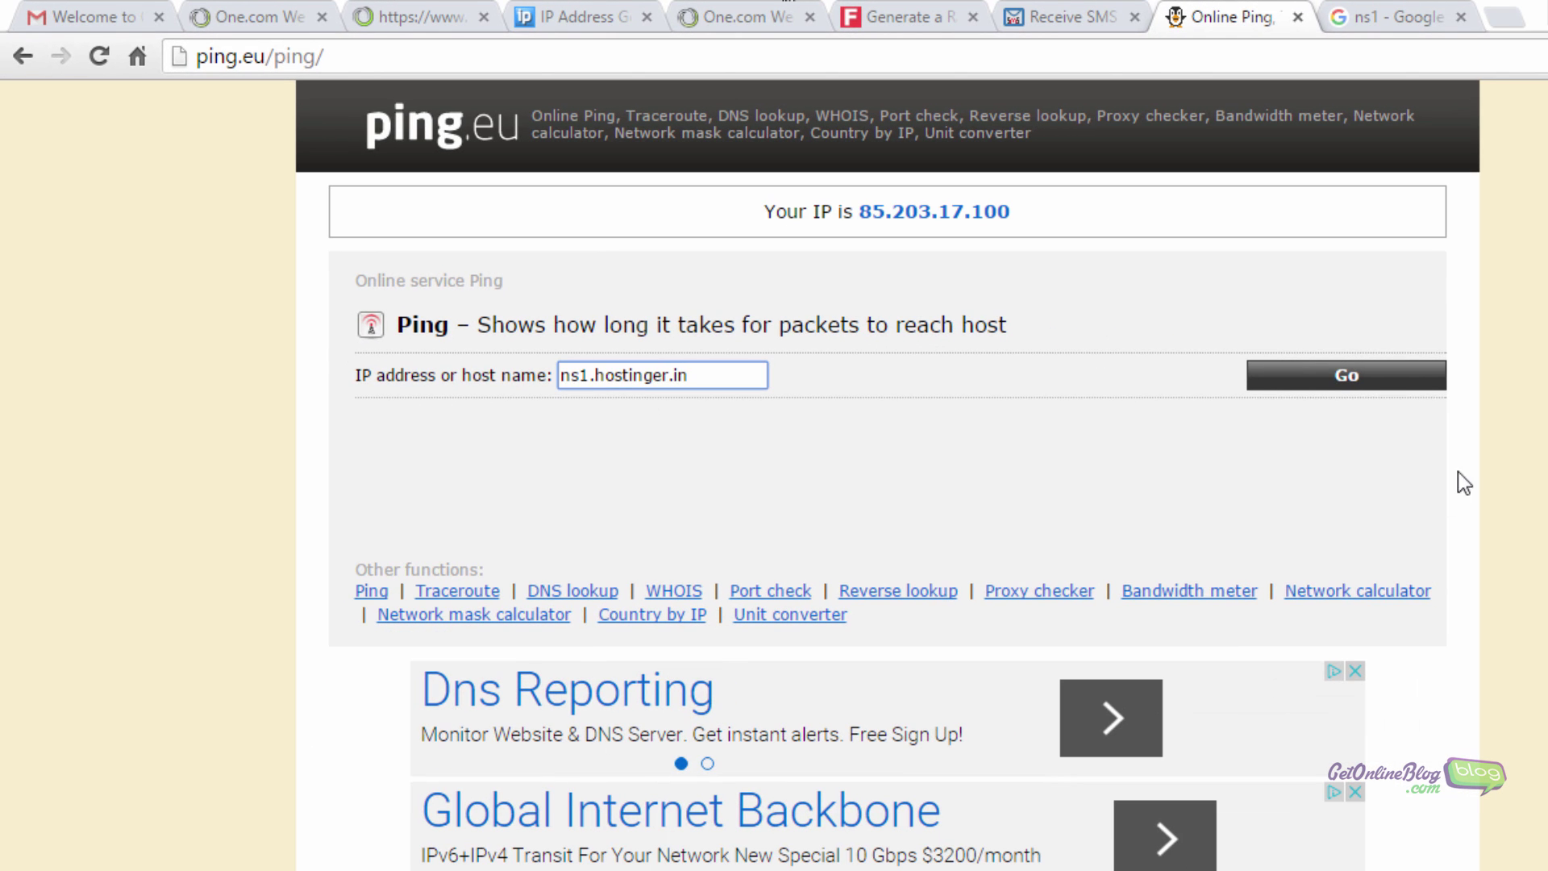
Ping ns1.hostinger.in and paste its IP 31.170.163.241 into the form's first IP field.
{"action": "key", "text": "Return"}
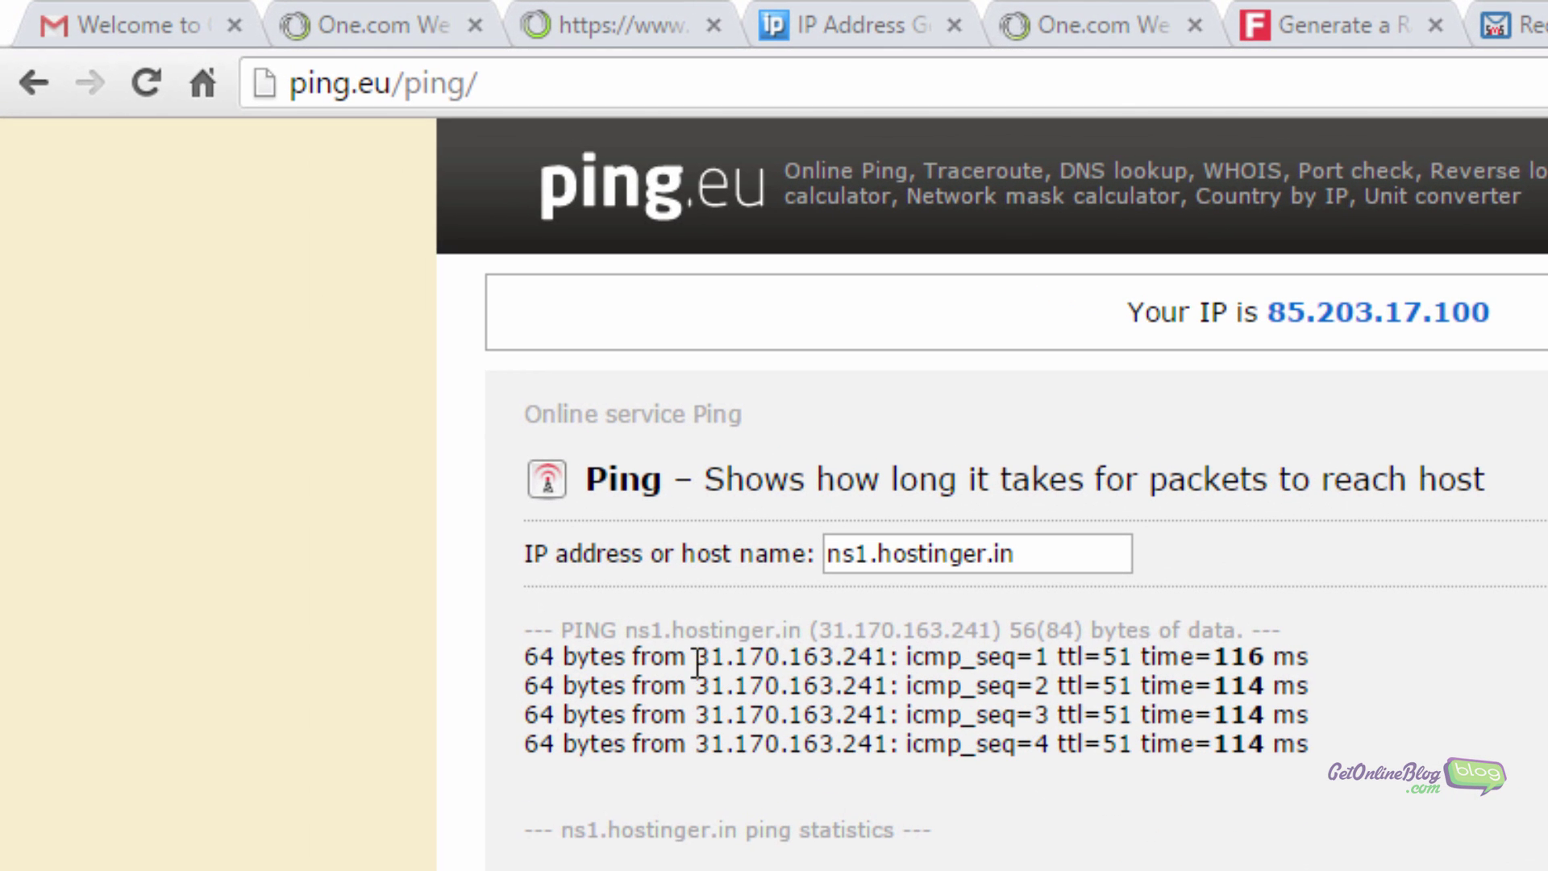
{"action": "left_click_drag", "start_coordinate": [697, 663], "coordinate": [888, 666]}
{"action": "key", "text": "ctrl+c"}
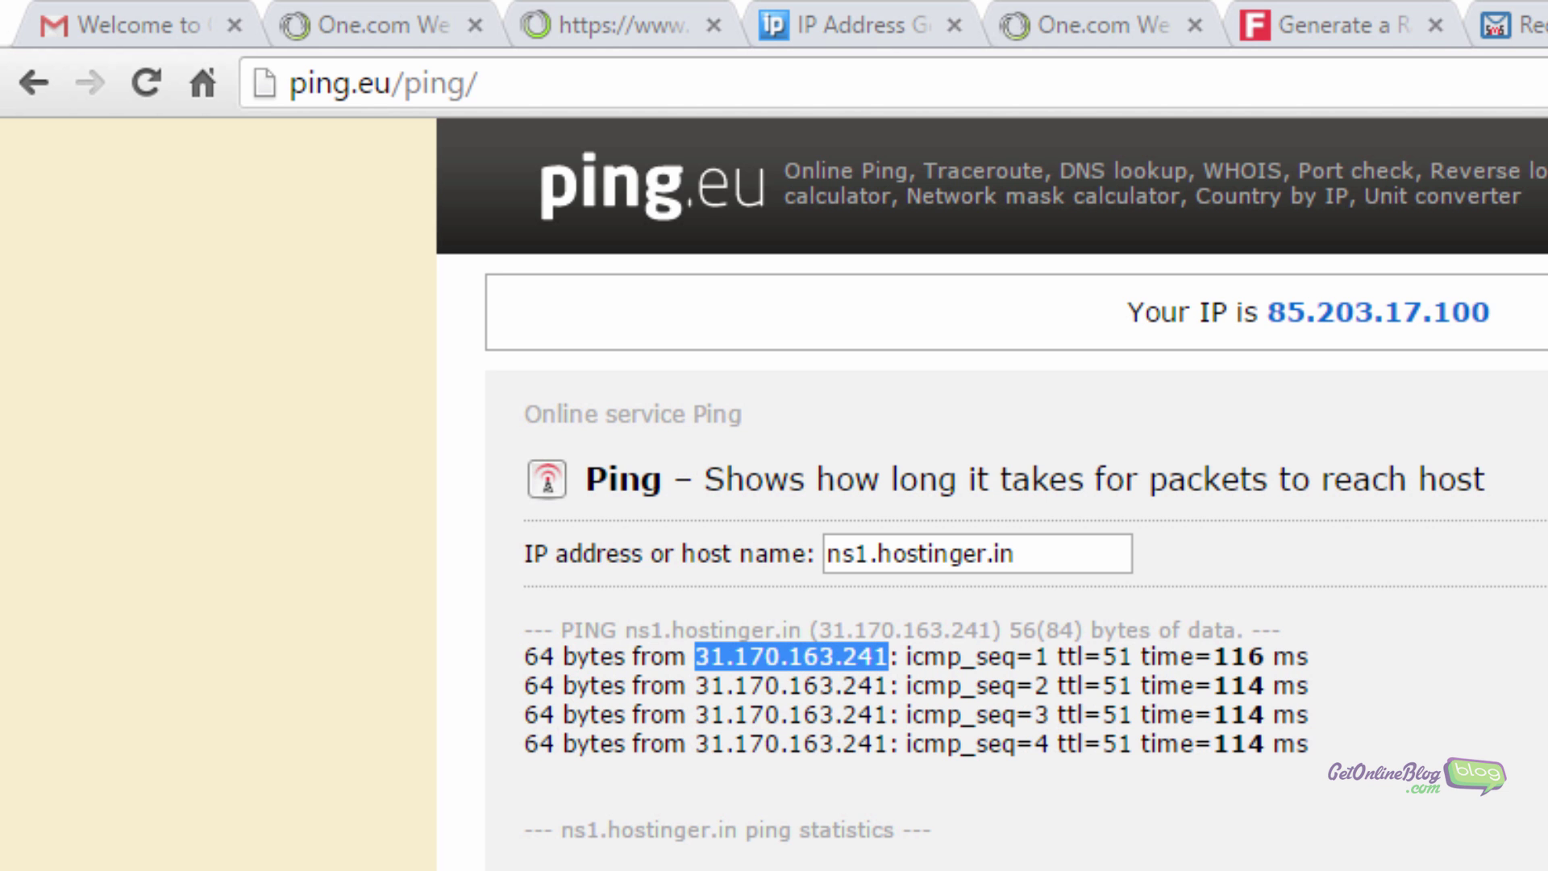
{"action": "key", "text": "alt+Tab"}
{"action": "left_click", "coordinate": [887, 638]}
{"action": "key", "text": "ctrl+v"}
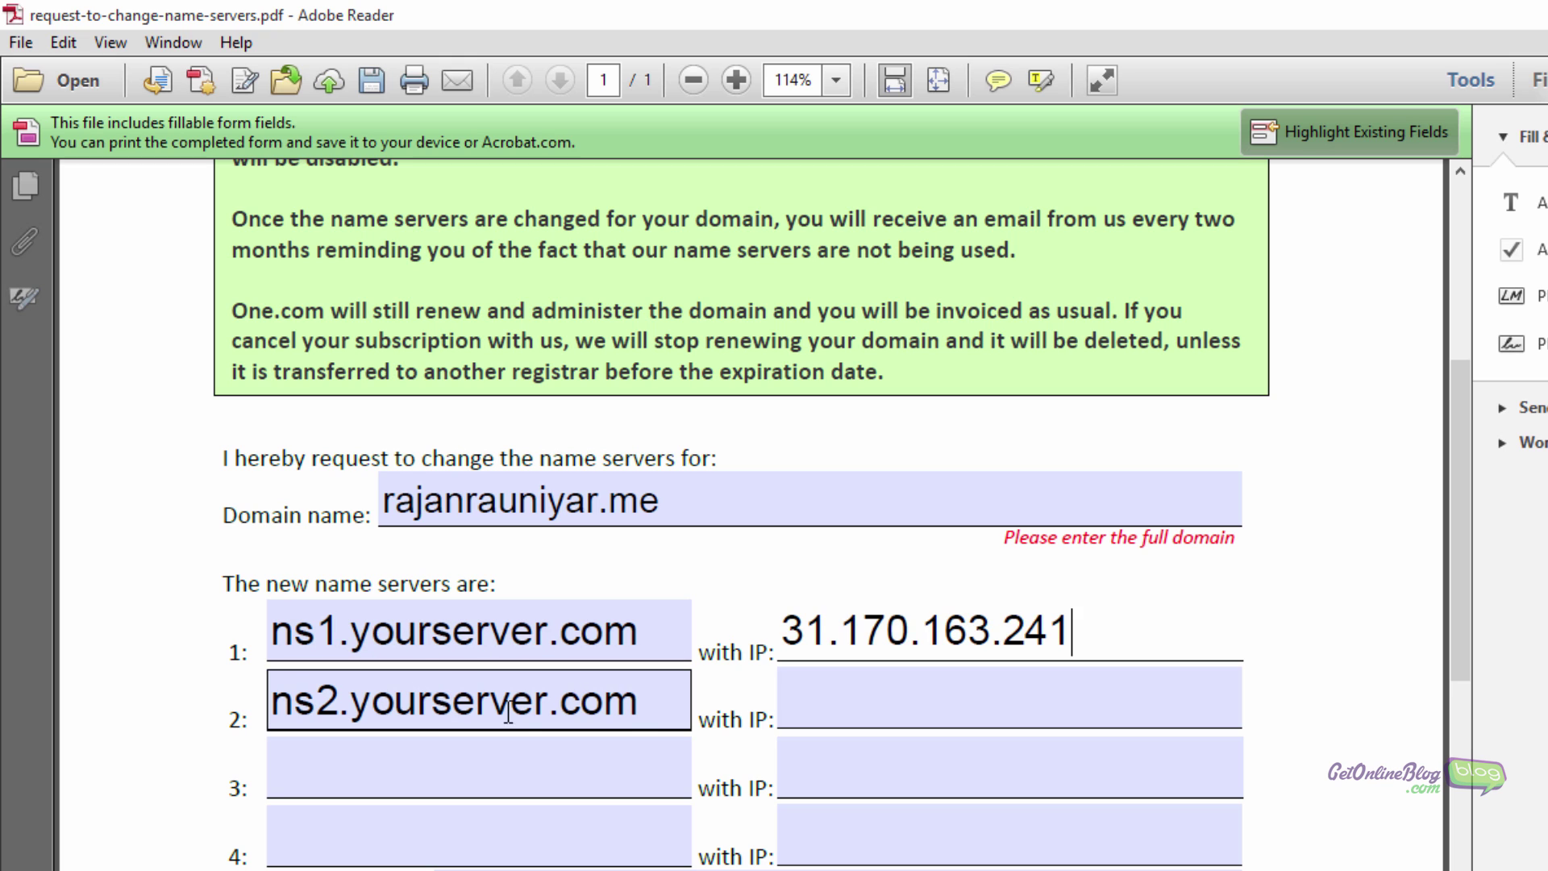
Select the second name server entry and move into its IP field.
{"action": "left_click_drag", "start_coordinate": [646, 703], "coordinate": [295, 714]}
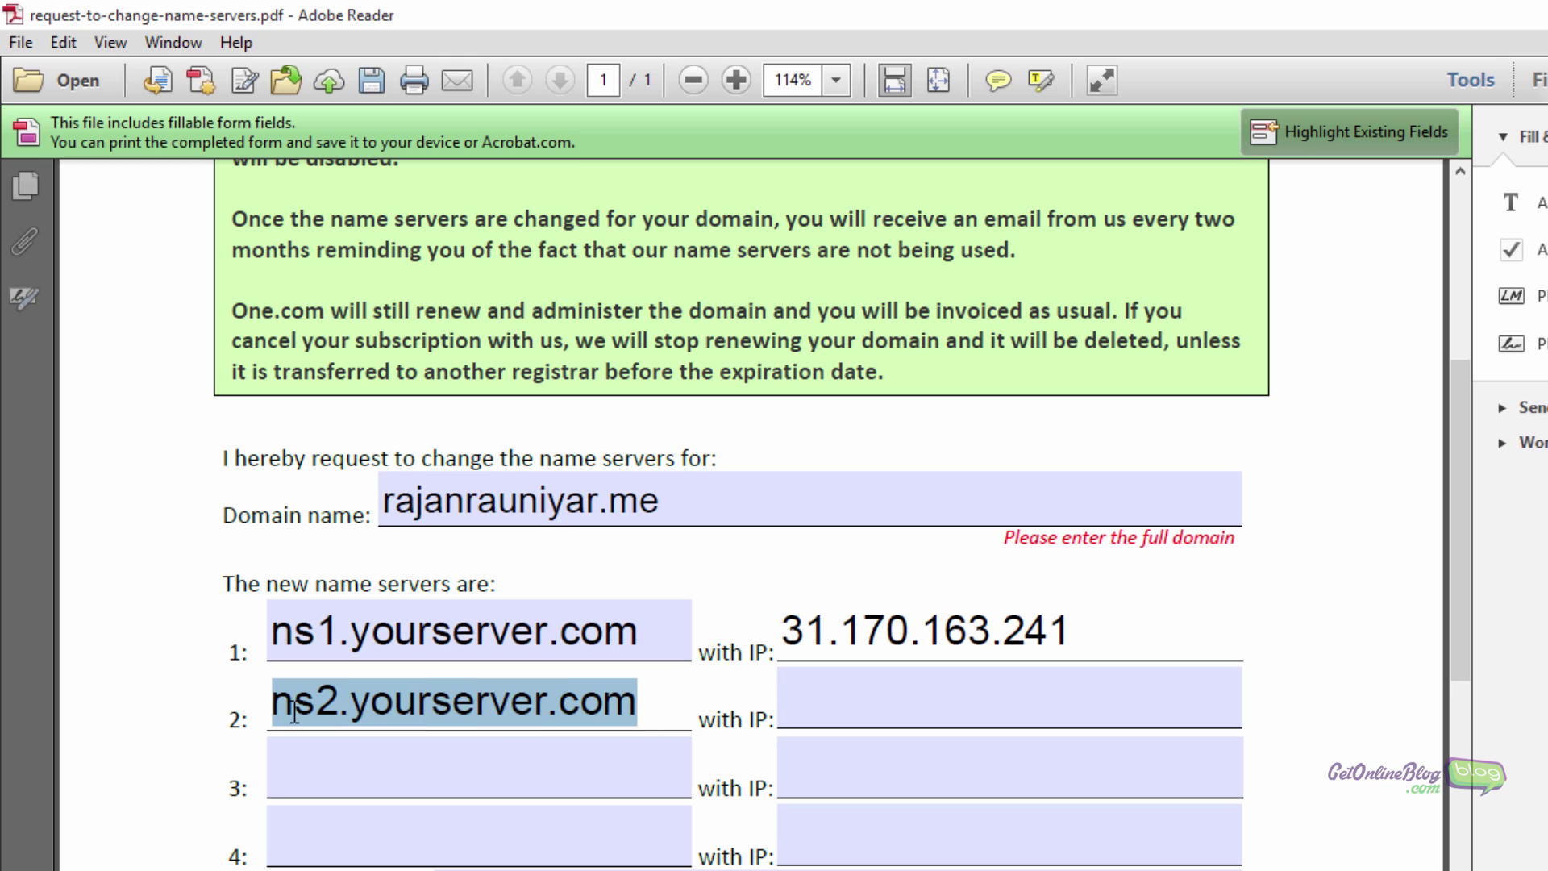
{"action": "left_click", "coordinate": [794, 710]}
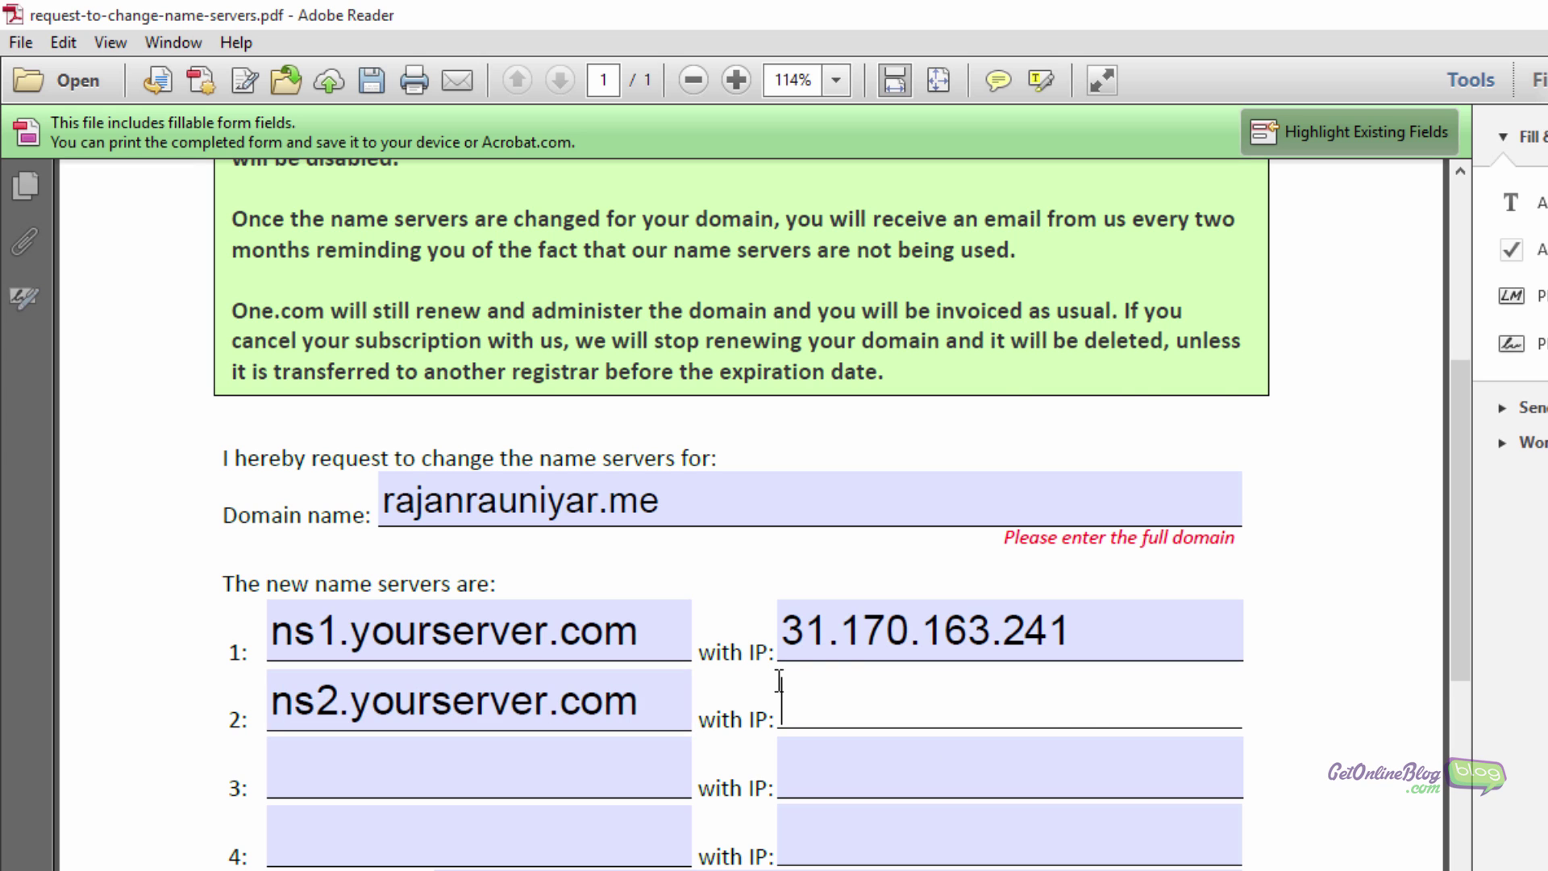
{"action": "scroll", "coordinate": [850, 678], "scroll_direction": "down", "scroll_amount": 3}
Type the domain owner's full name as Domain registrant and copy it into Contact person.
{"action": "left_click", "coordinate": [474, 721]}
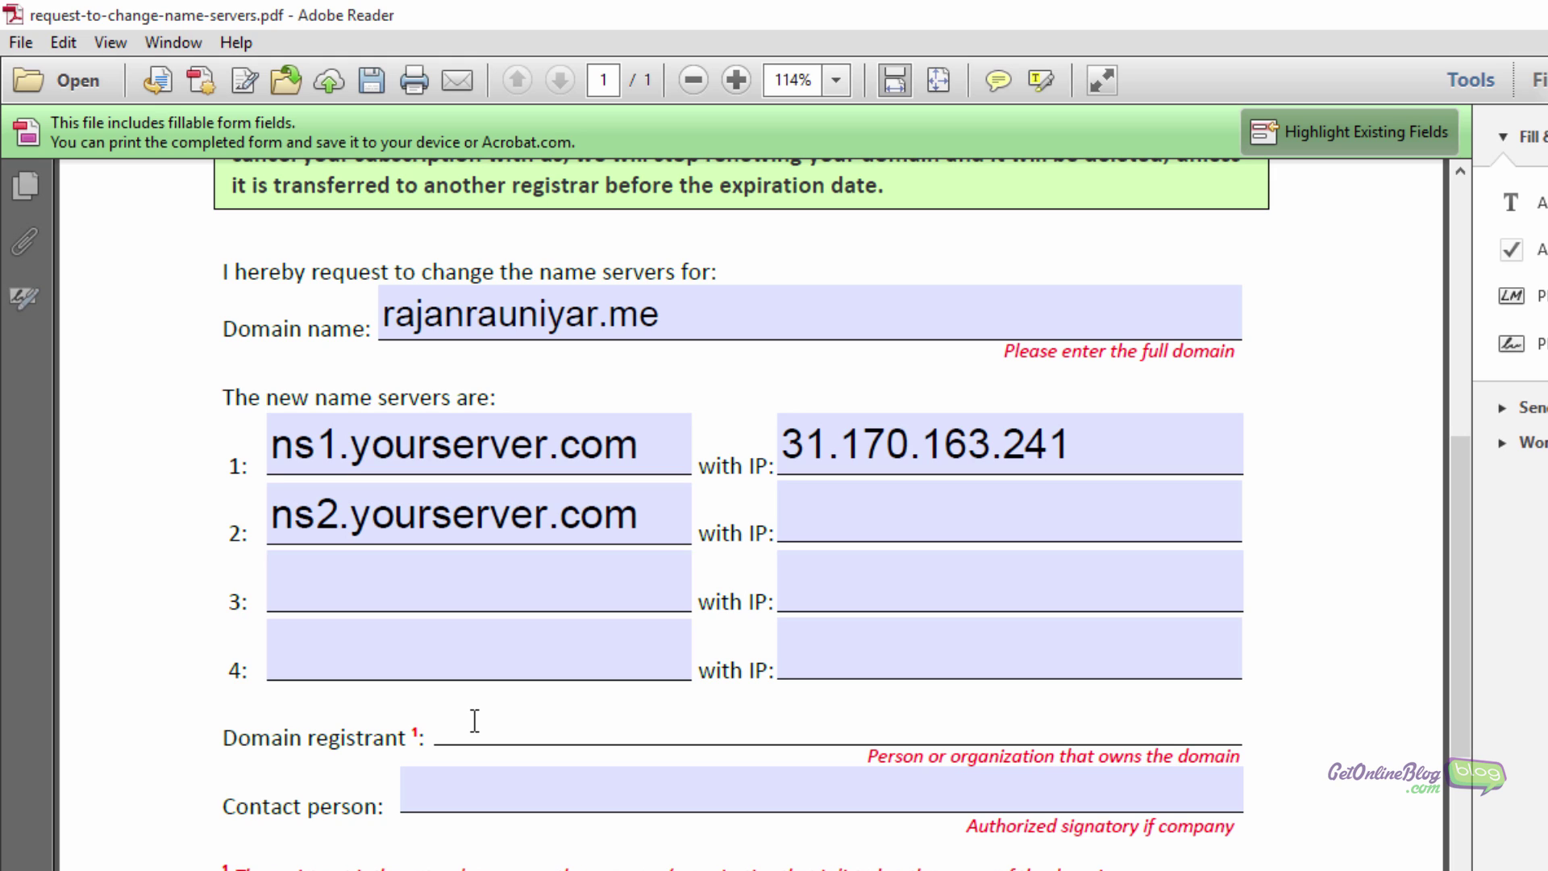
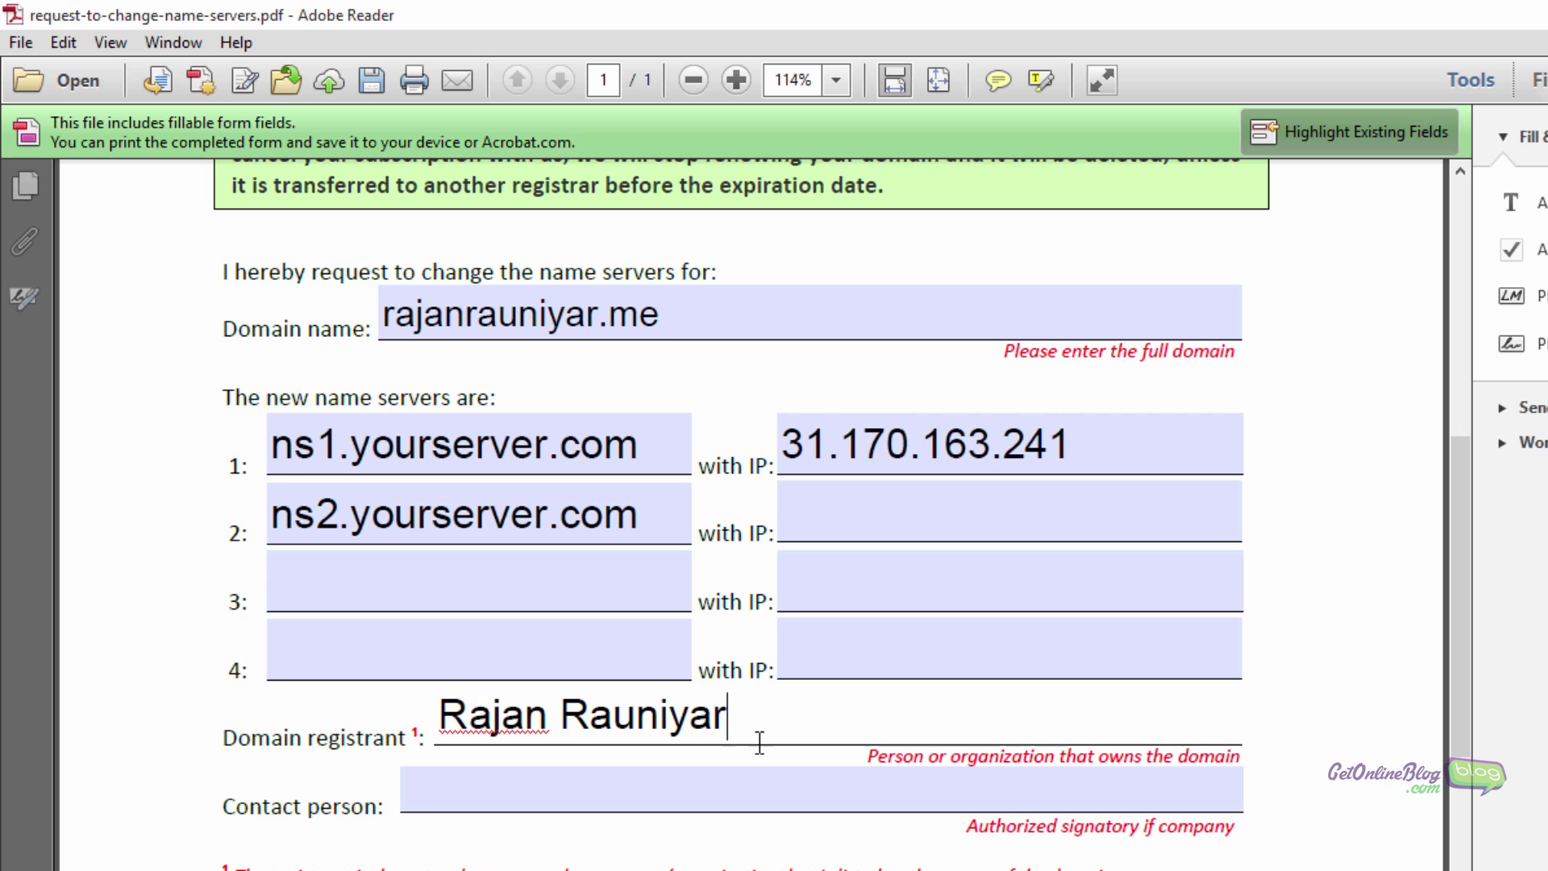
{"action": "left_click_drag", "start_coordinate": [864, 715], "coordinate": [80, 704]}
{"action": "key", "text": "ctrl+c"}
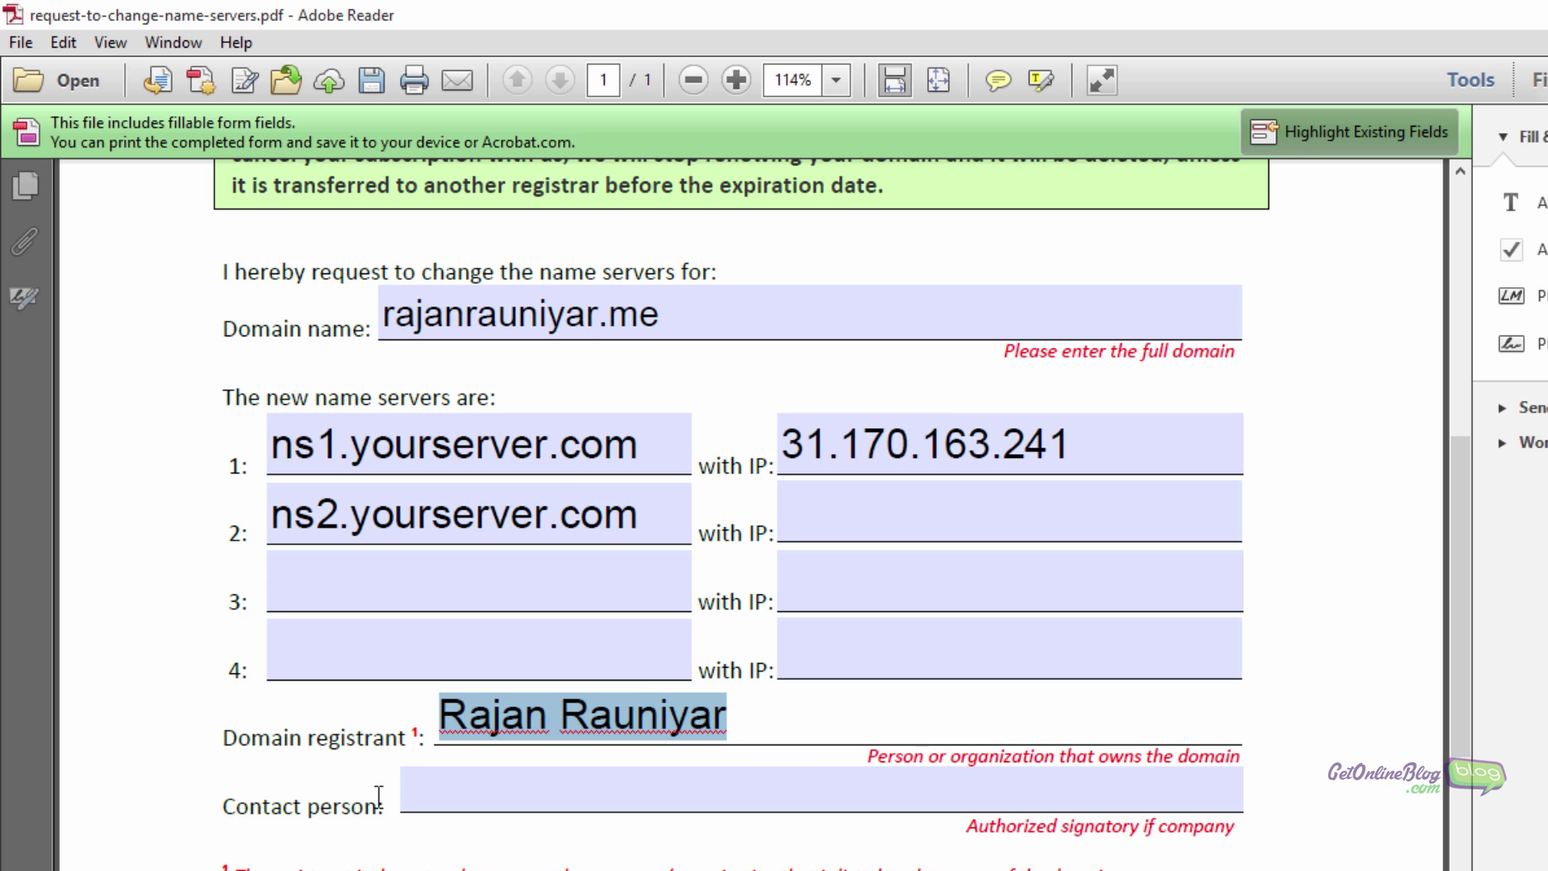
{"action": "left_click", "coordinate": [419, 799]}
{"action": "key", "text": "ctrl+v"}
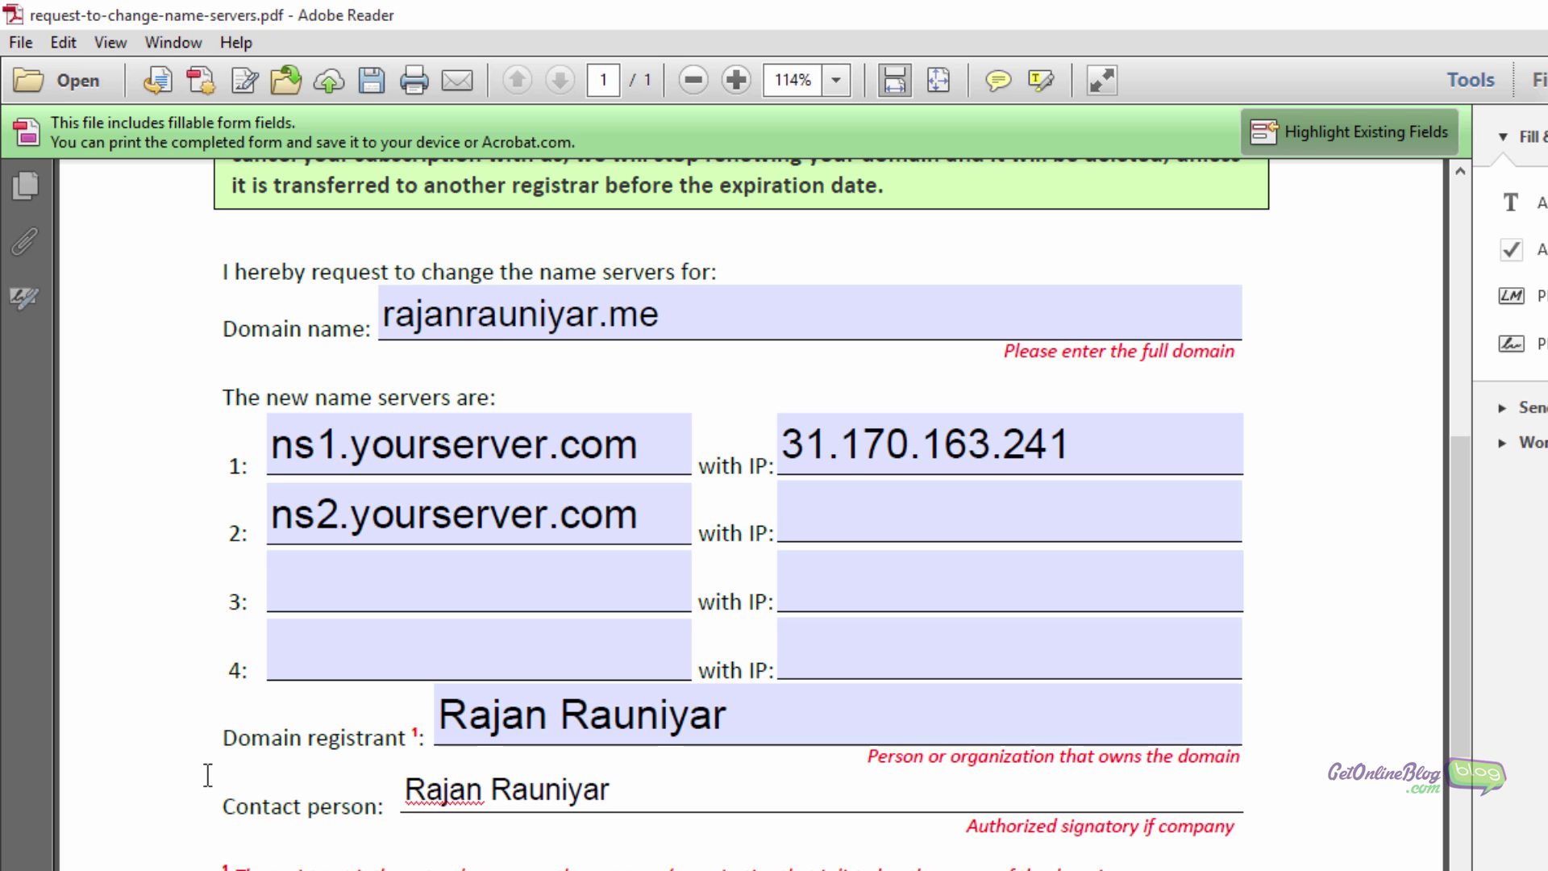
{"action": "left_click", "coordinate": [208, 776]}
{"action": "scroll", "coordinate": [250, 781], "scroll_direction": "down", "scroll_amount": 5}
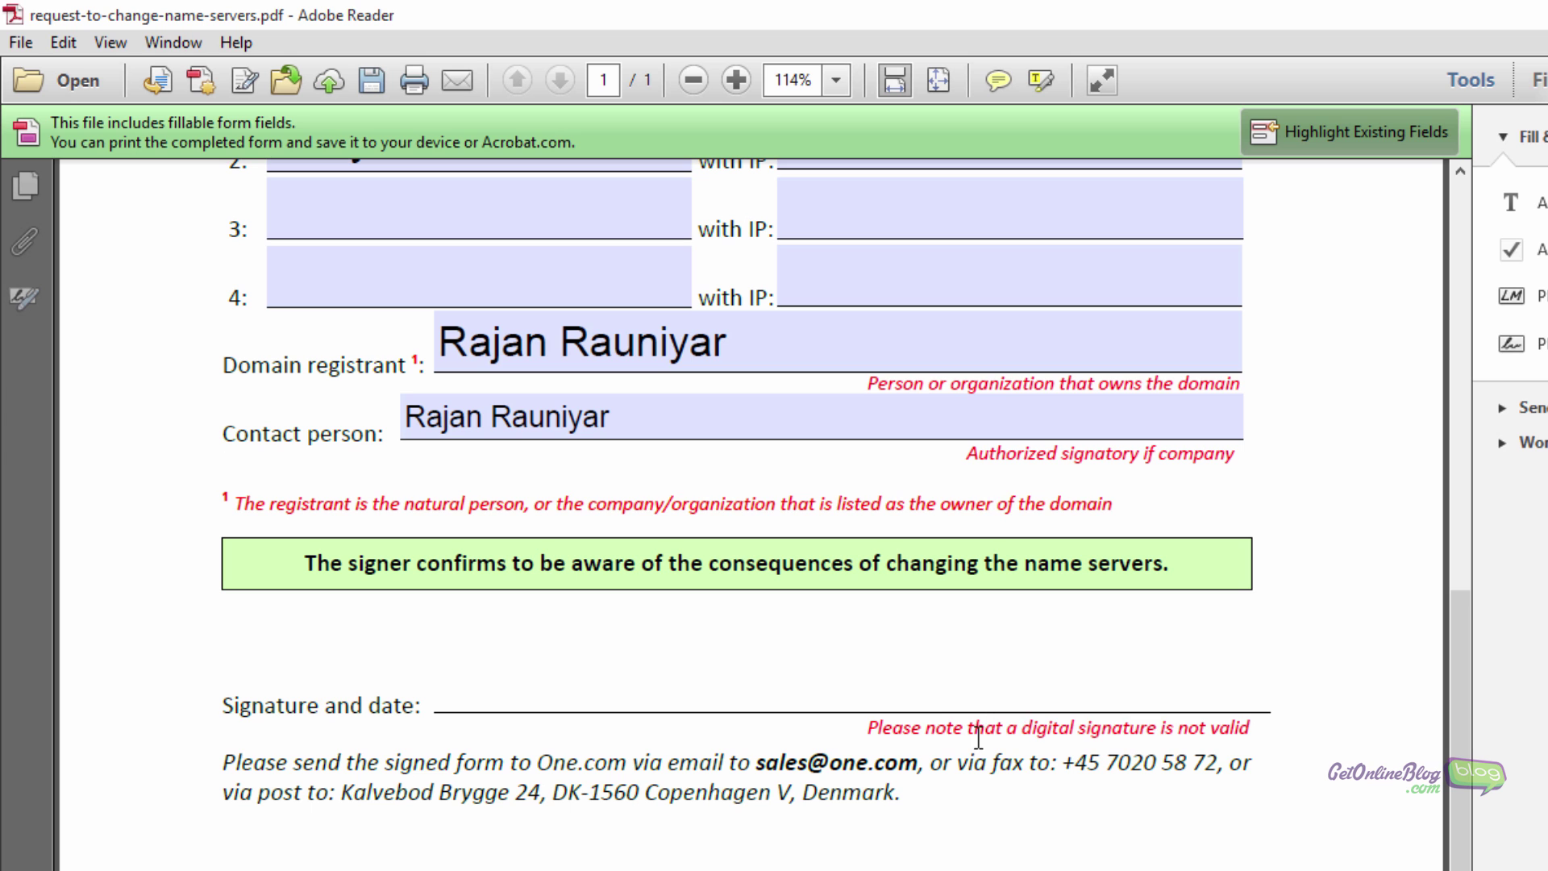
{"action": "left_click_drag", "start_coordinate": [973, 728], "coordinate": [1234, 736]}
{"action": "scroll", "coordinate": [812, 598], "scroll_direction": "up", "scroll_amount": 7}
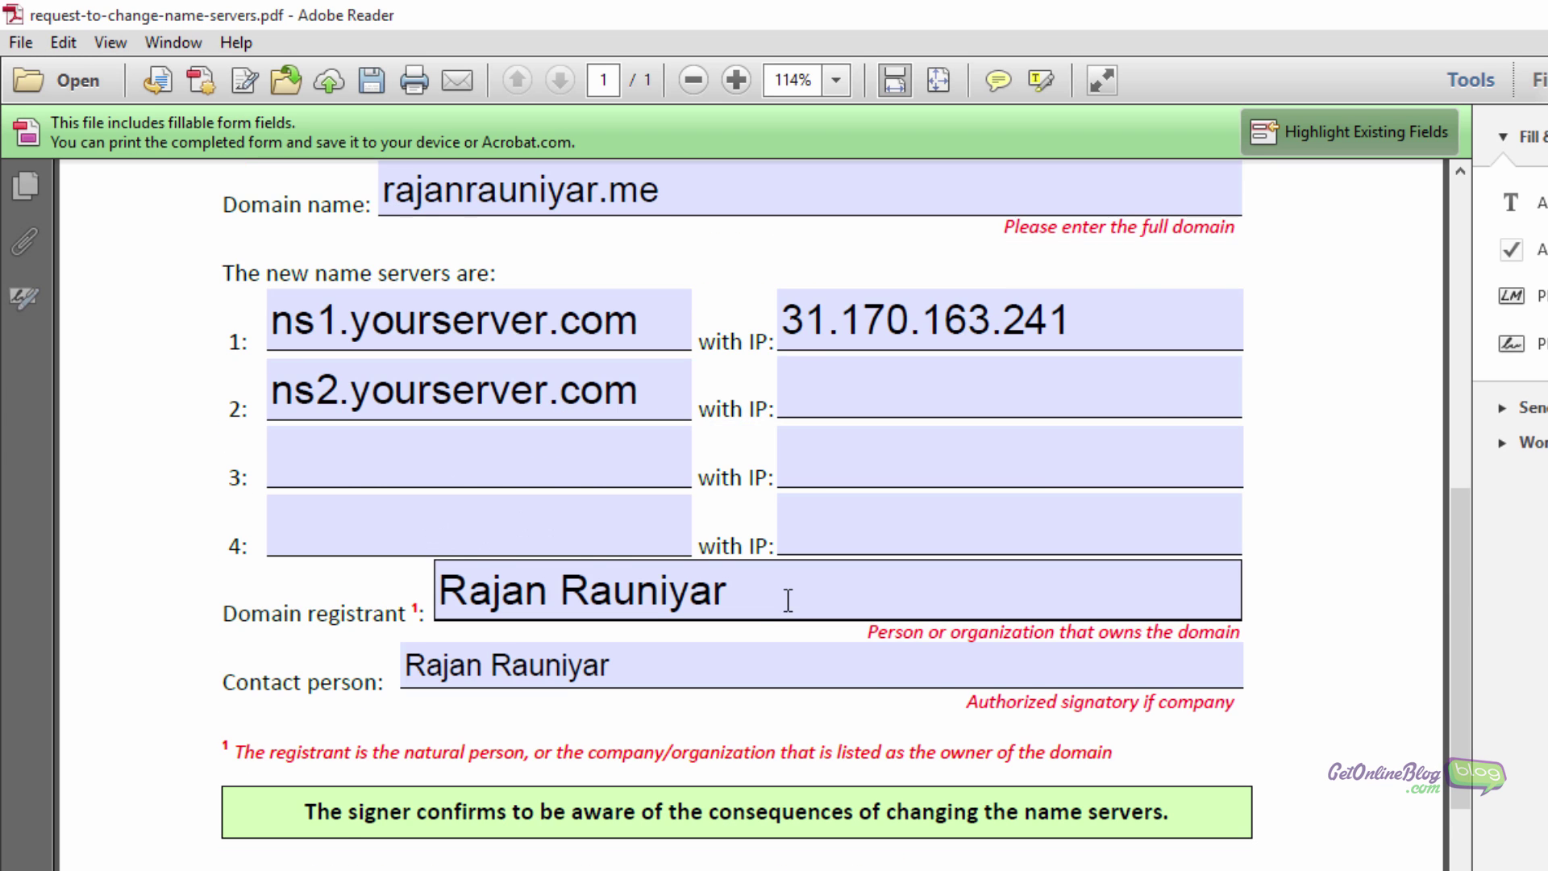
{"action": "scroll", "coordinate": [601, 689], "scroll_direction": "down", "scroll_amount": 5}
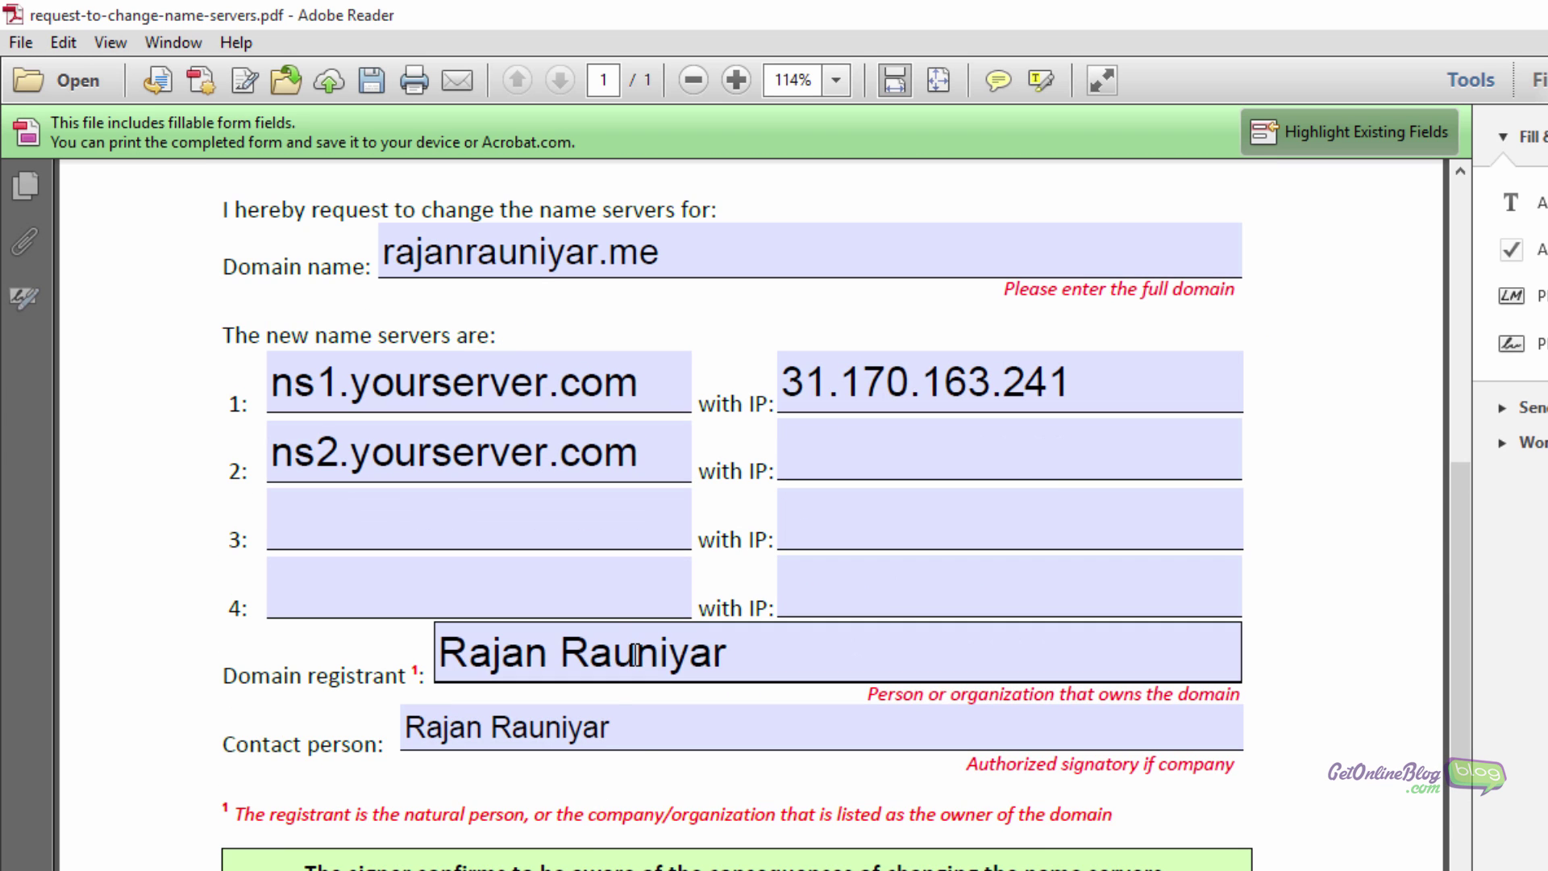
{"action": "scroll", "coordinate": [643, 743], "scroll_direction": "down", "scroll_amount": 4}
{"action": "scroll", "coordinate": [643, 748], "scroll_direction": "down", "scroll_amount": 4}
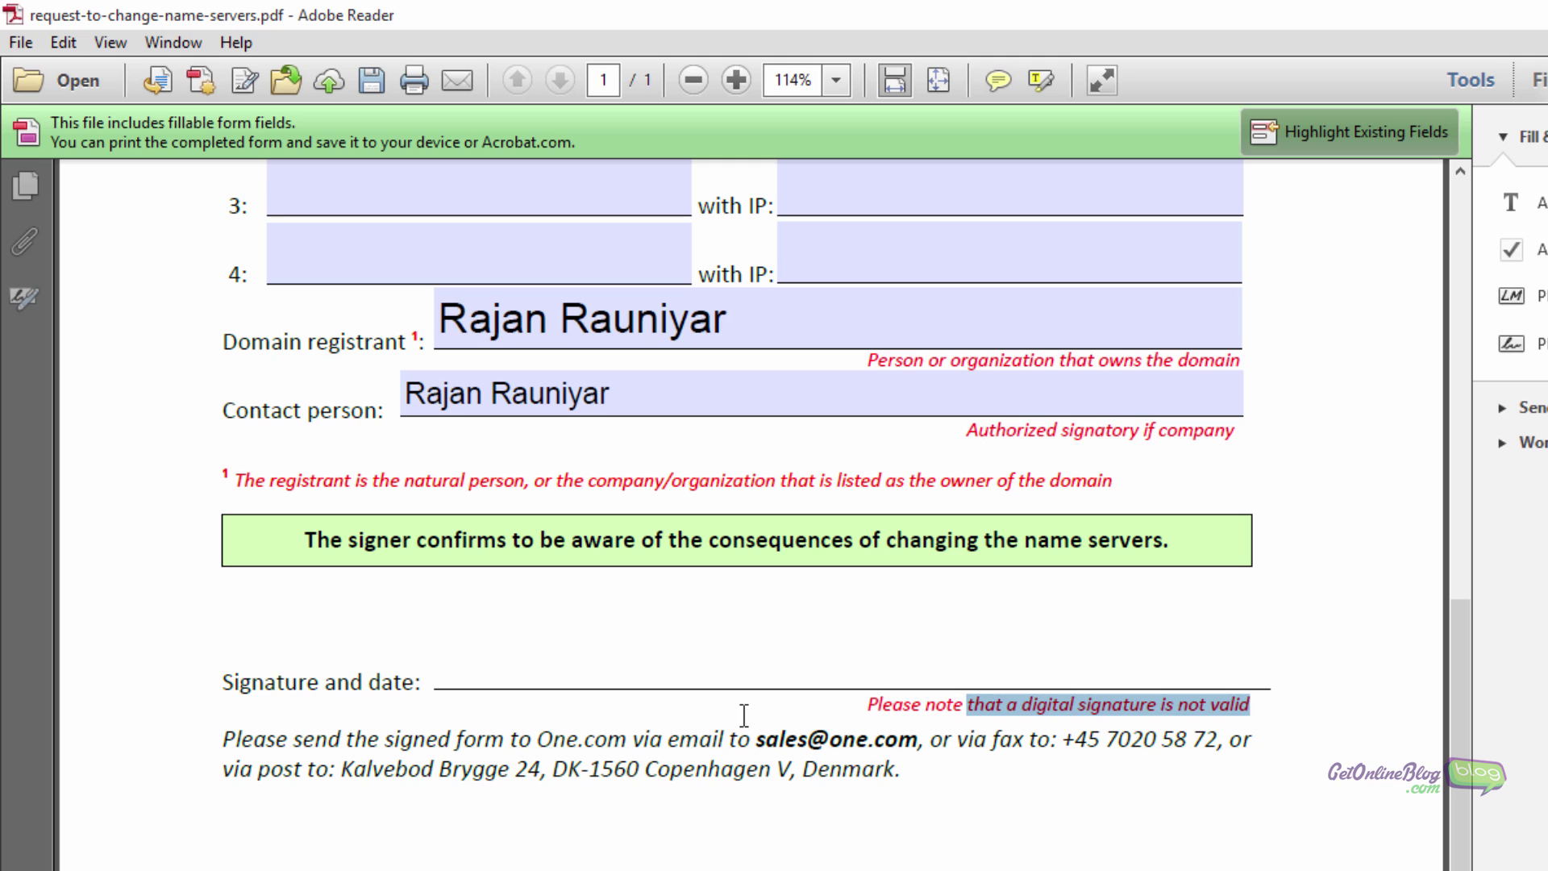
{"action": "left_click_drag", "start_coordinate": [752, 739], "coordinate": [900, 739]}
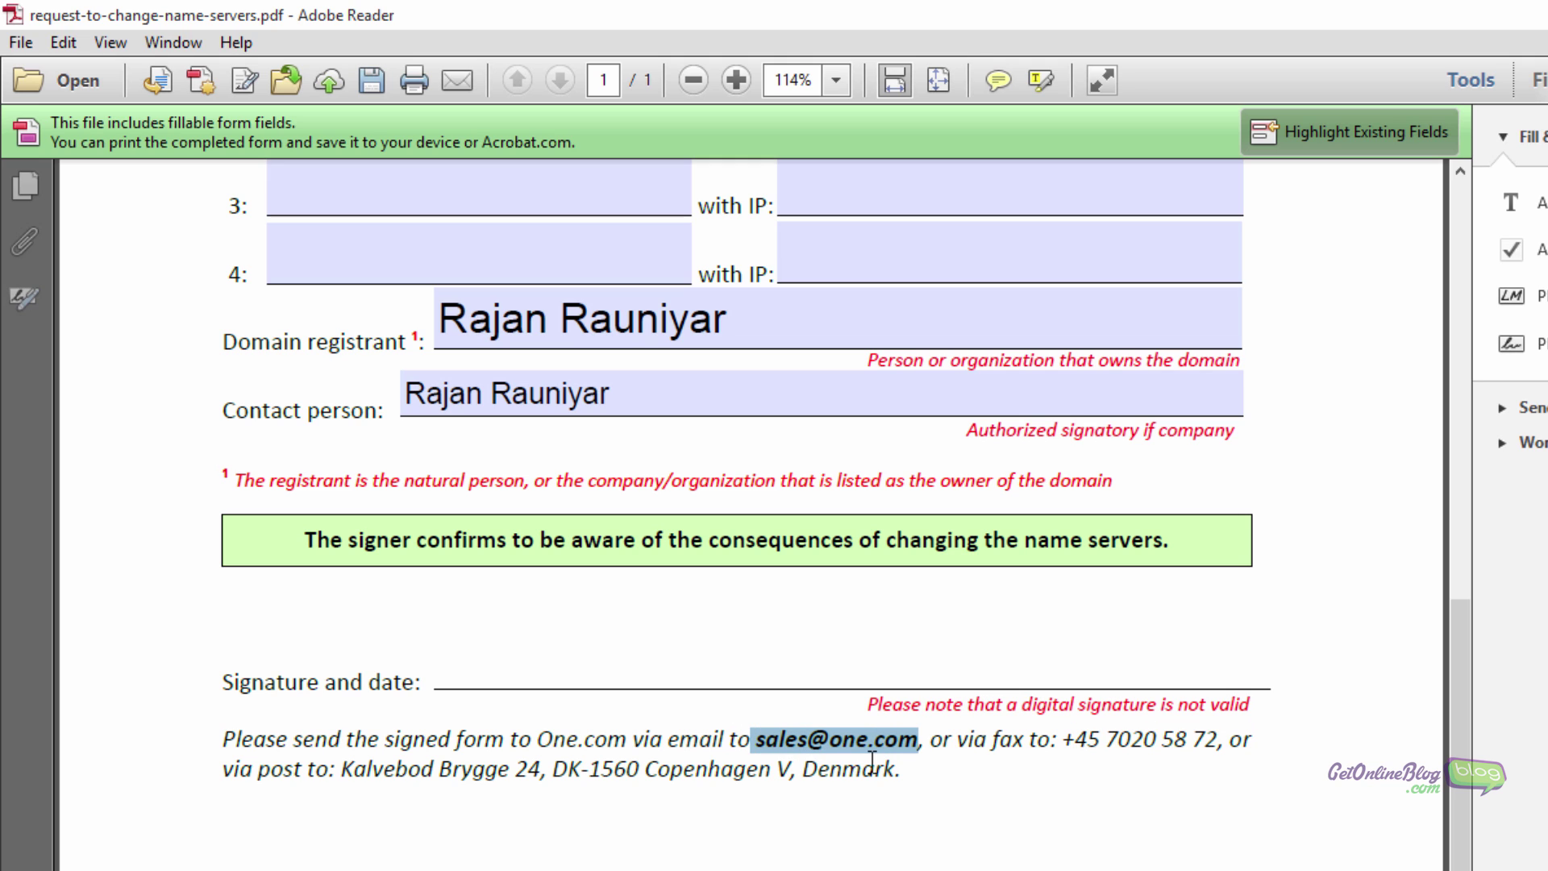
{"action": "left_click_drag", "start_coordinate": [1063, 741], "coordinate": [1100, 740]}
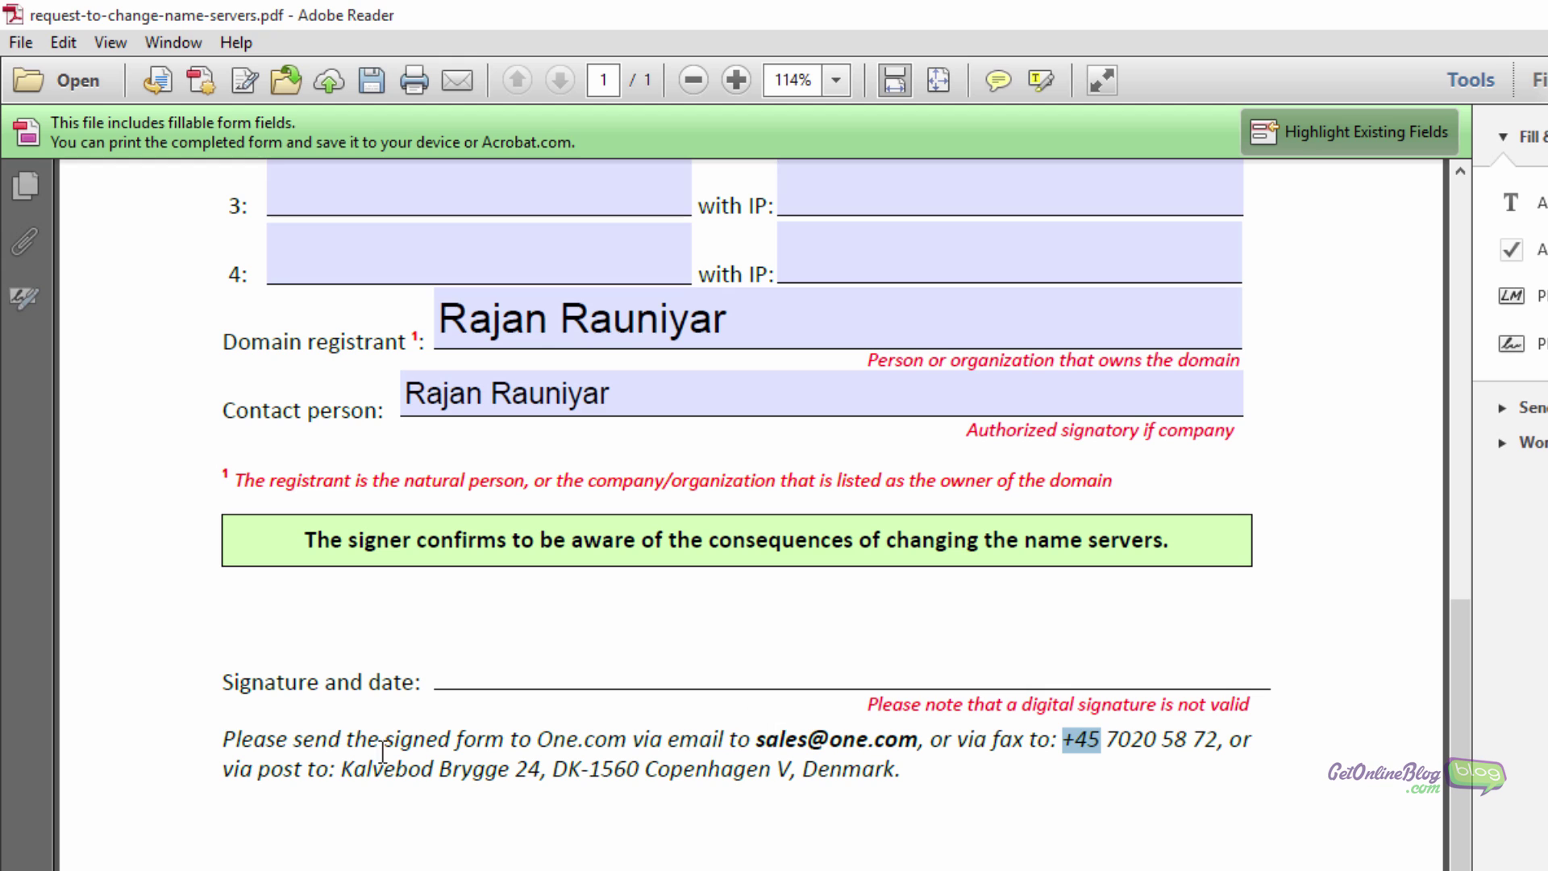
{"action": "scroll", "coordinate": [979, 815], "scroll_direction": "up", "scroll_amount": 10}
{"action": "scroll", "coordinate": [986, 809], "scroll_direction": "up", "scroll_amount": 1}
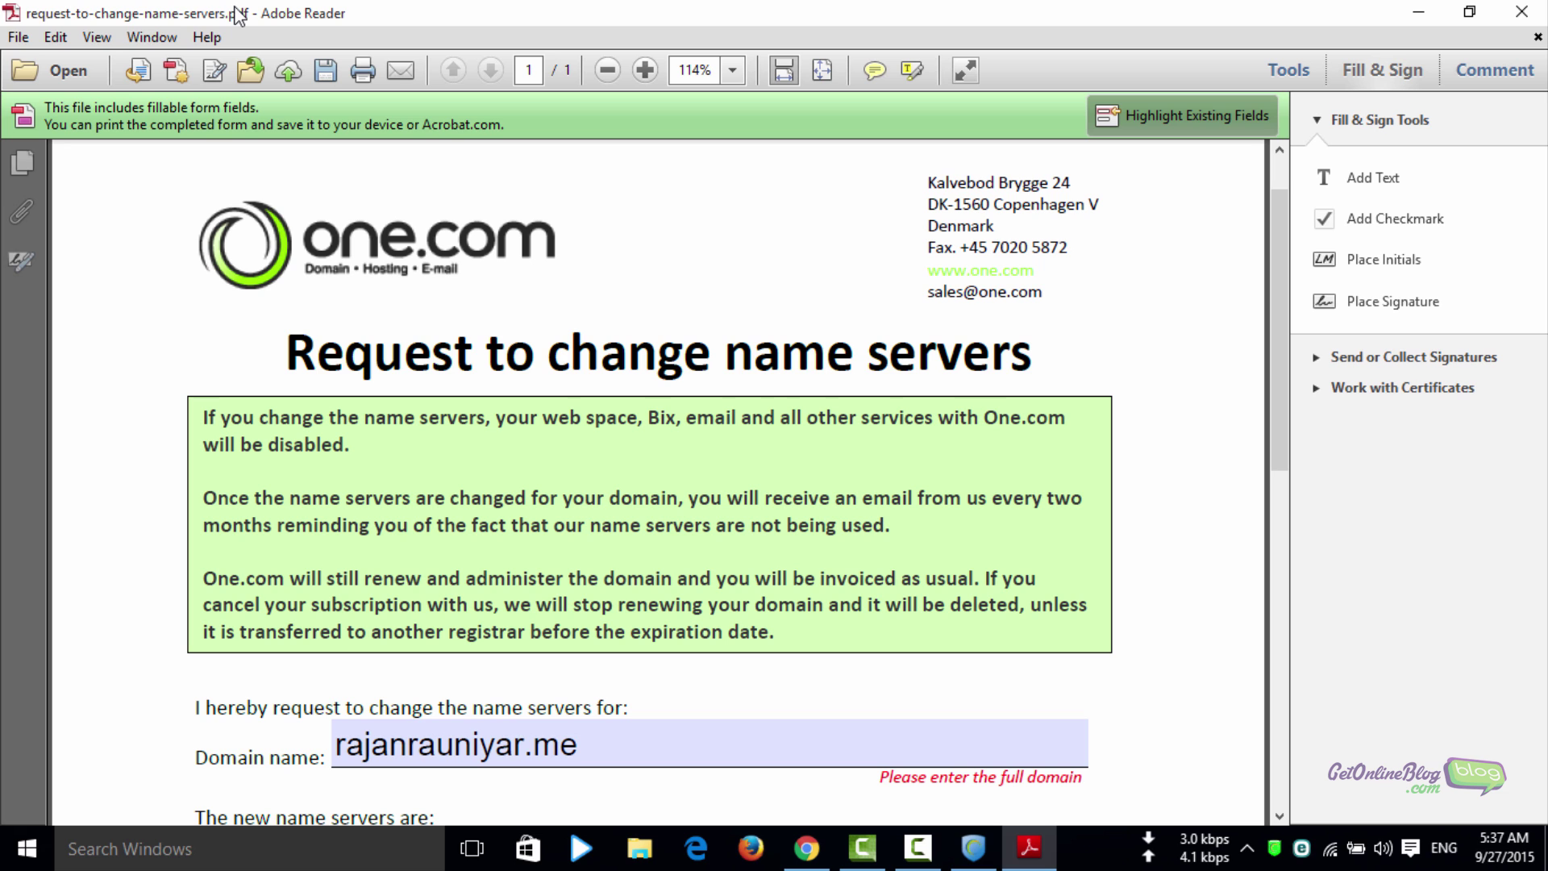
Close the form without saving, close the ping tab, and return to the One.com DNS tab.
{"action": "left_click", "coordinate": [1522, 11]}
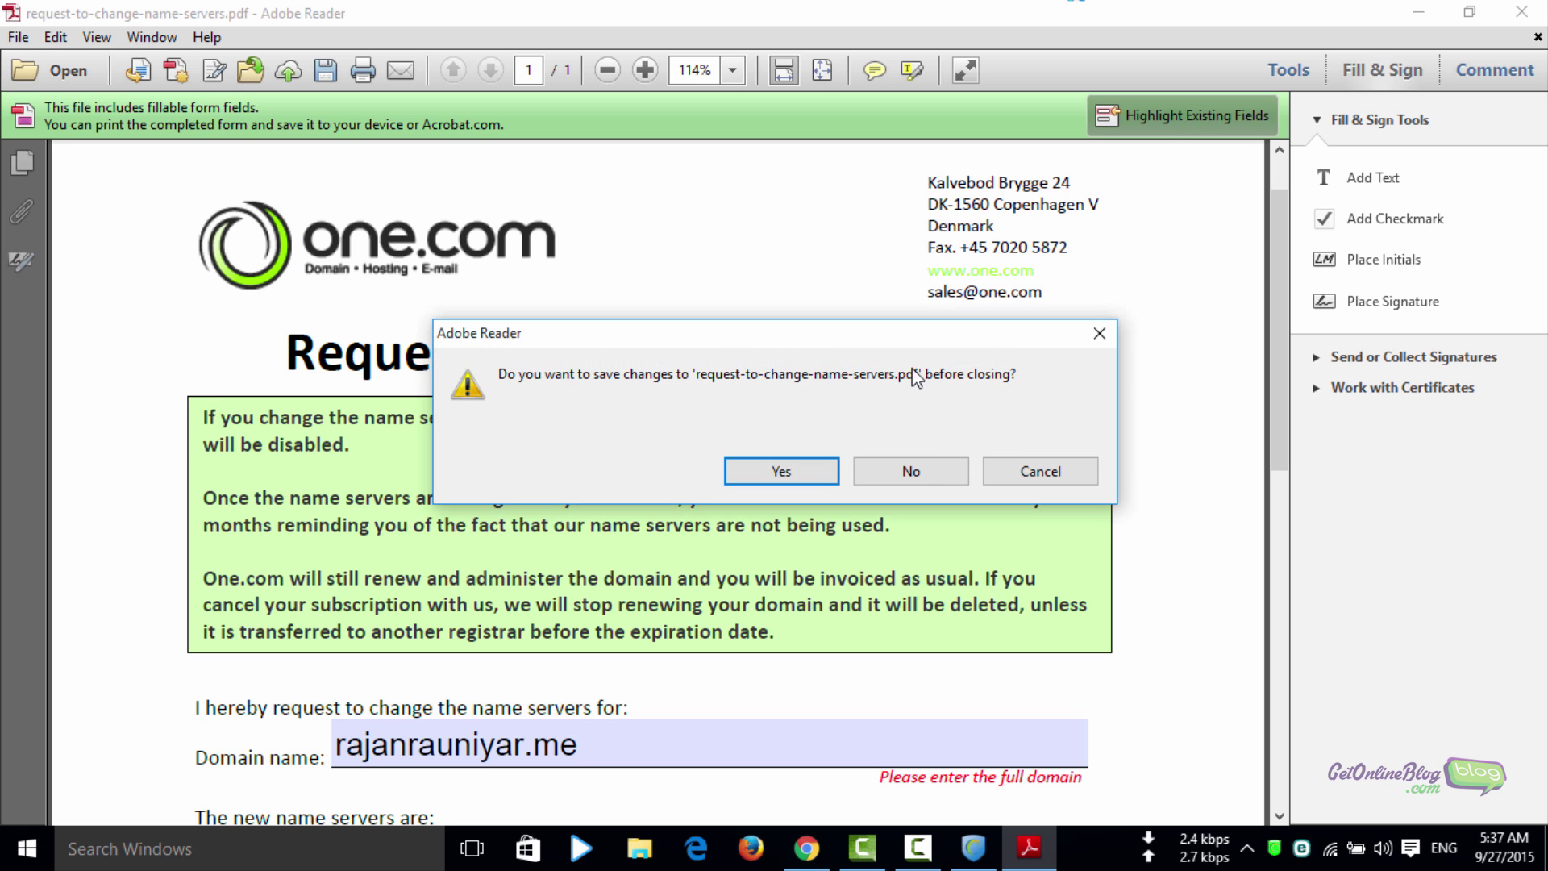
{"action": "left_click", "coordinate": [908, 471]}
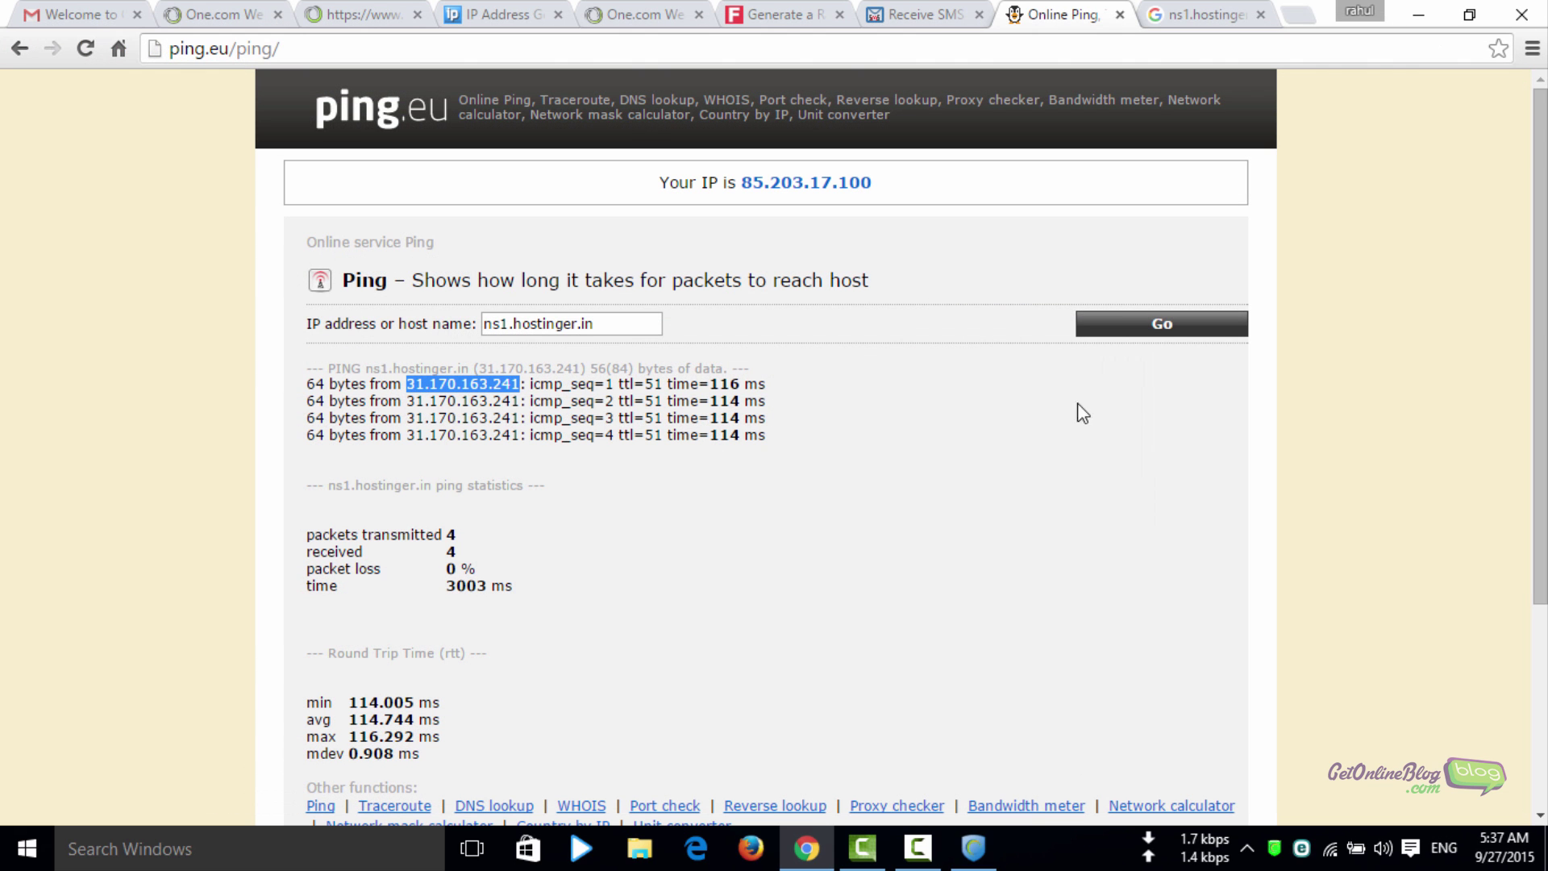
{"action": "left_click", "coordinate": [1121, 15]}
{"action": "left_click", "coordinate": [231, 24]}
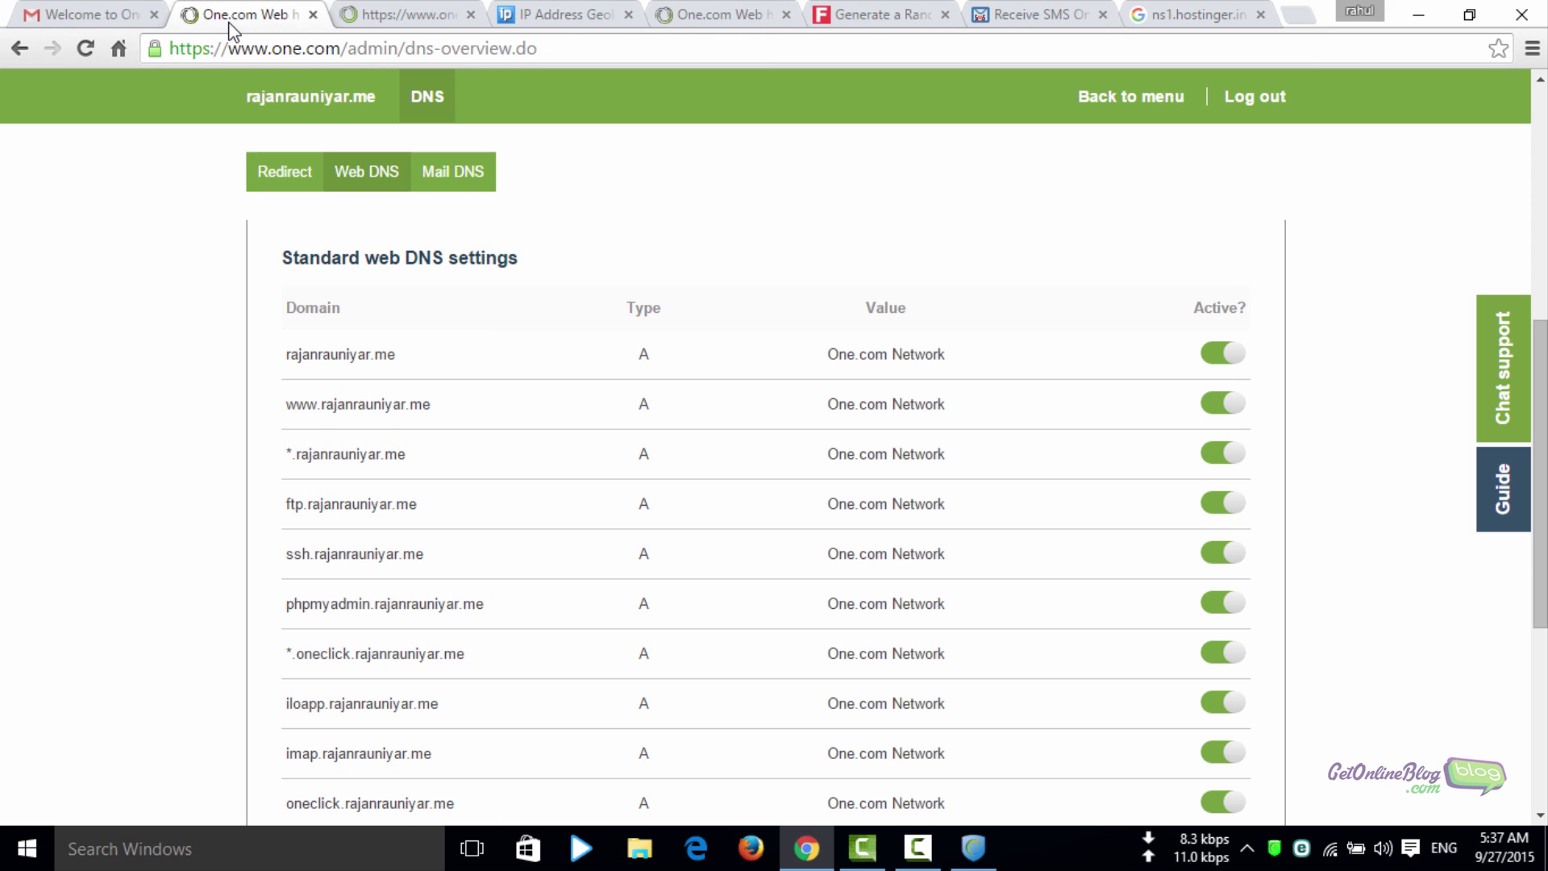